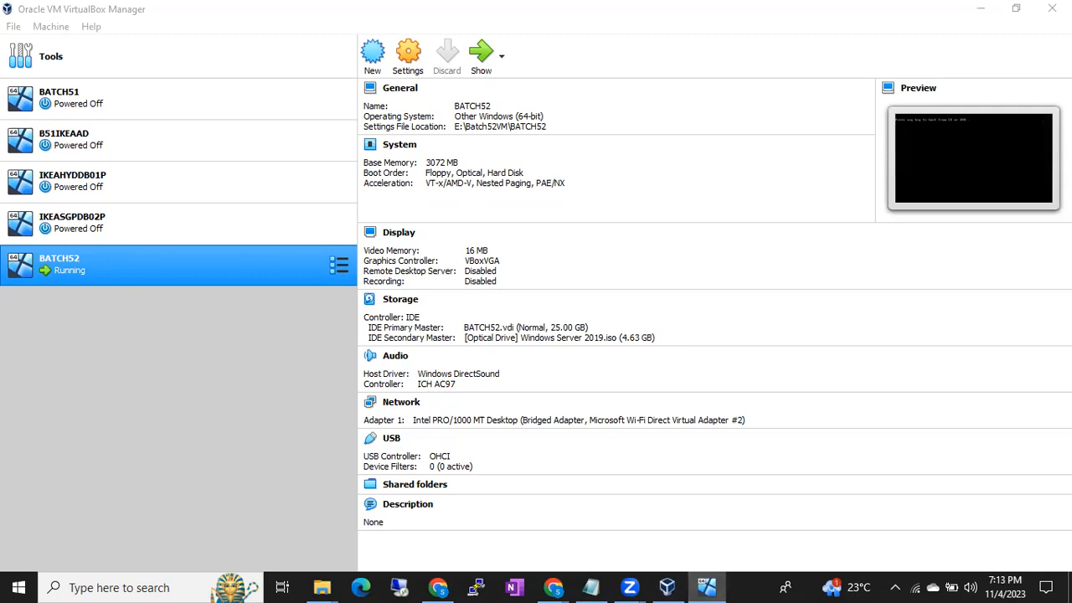
- Dismiss the keyboard capture and mouse pointer integration notices in the BATCH52 virtual machine window
drag(1071, 122, 712, 122)
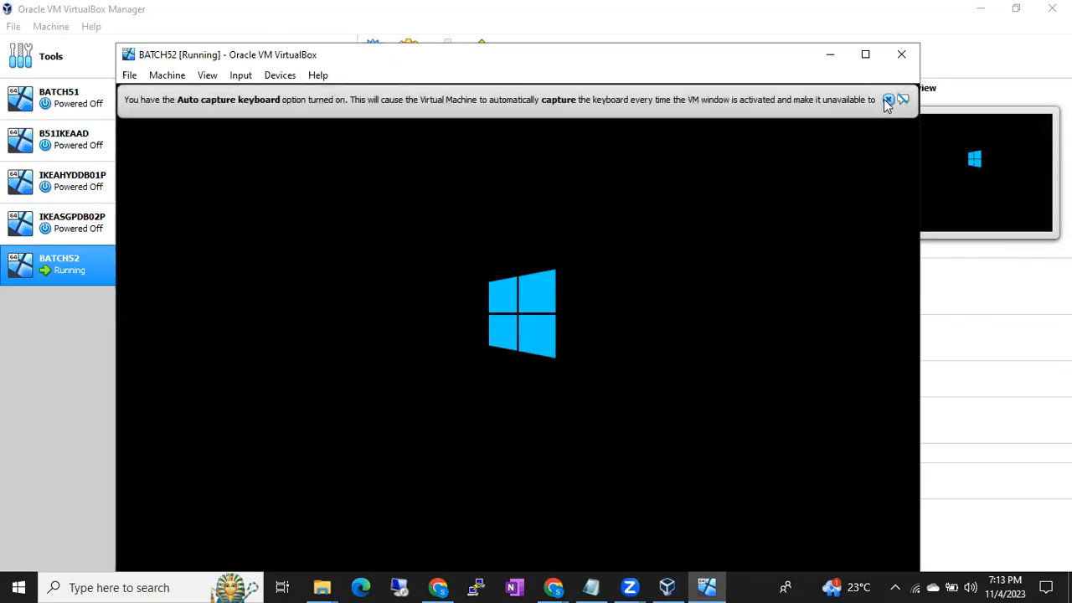
click(887, 99)
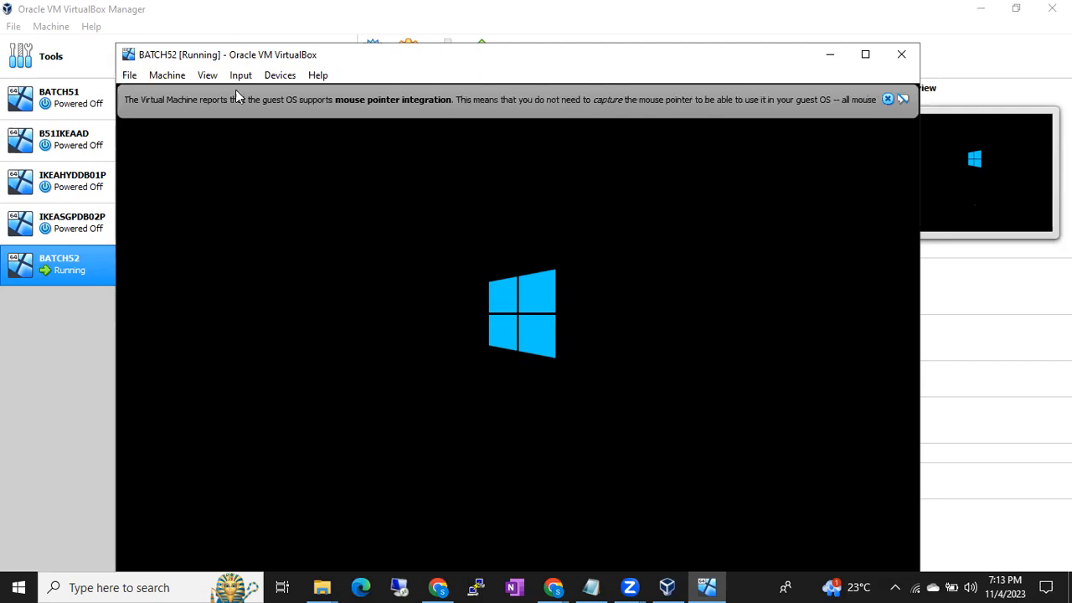
click(322, 24)
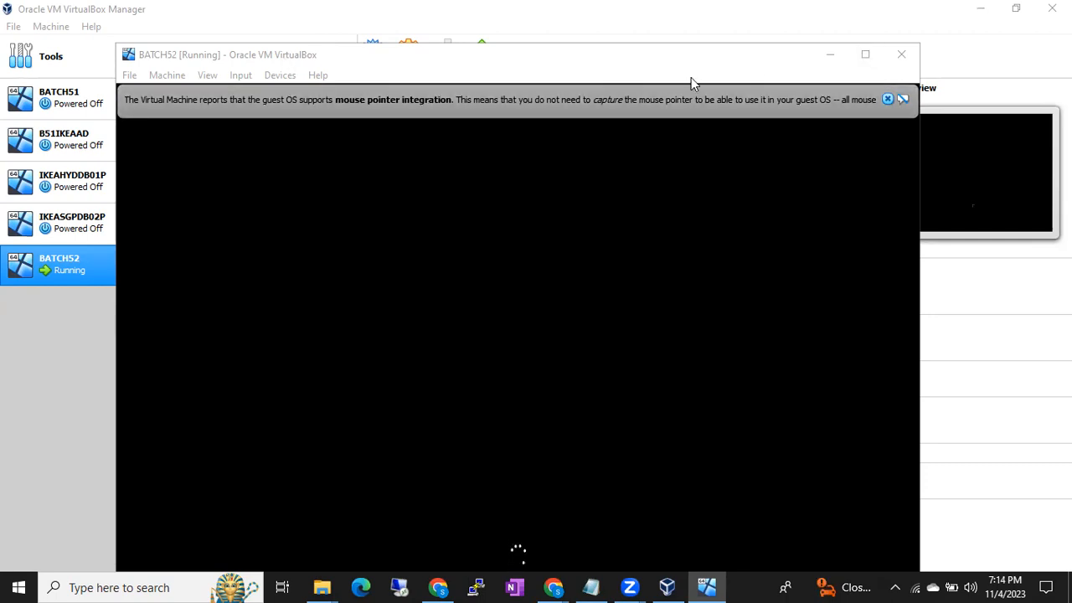
click(861, 54)
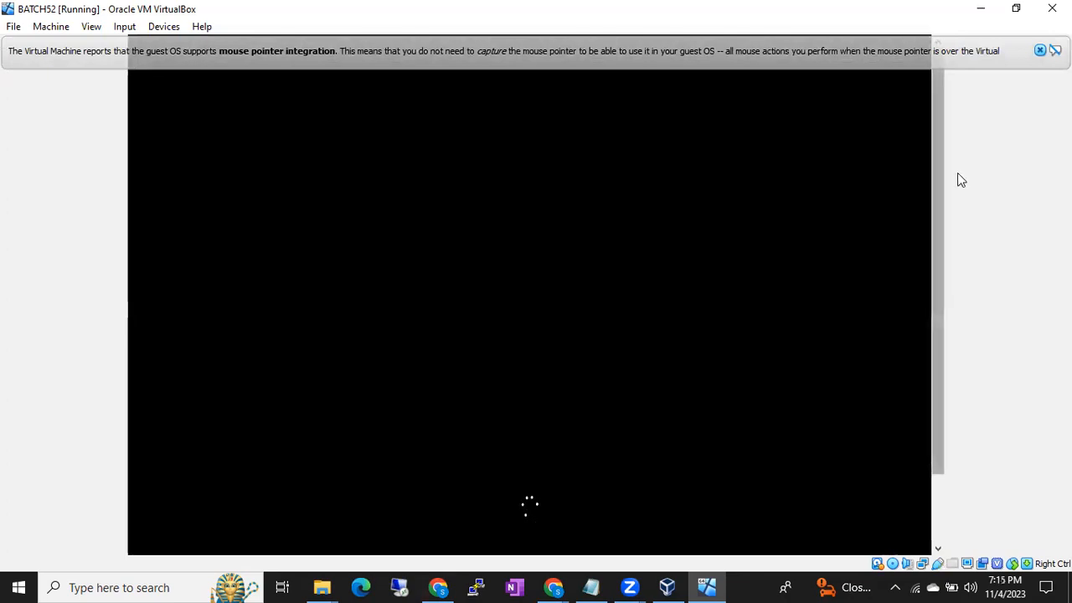
click(1039, 51)
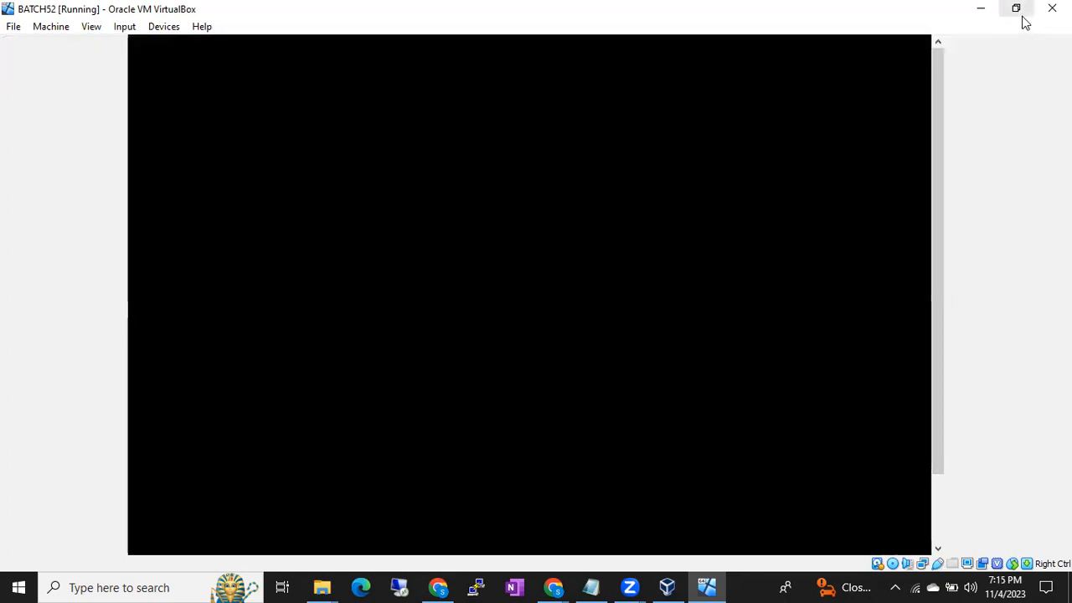
click(1016, 9)
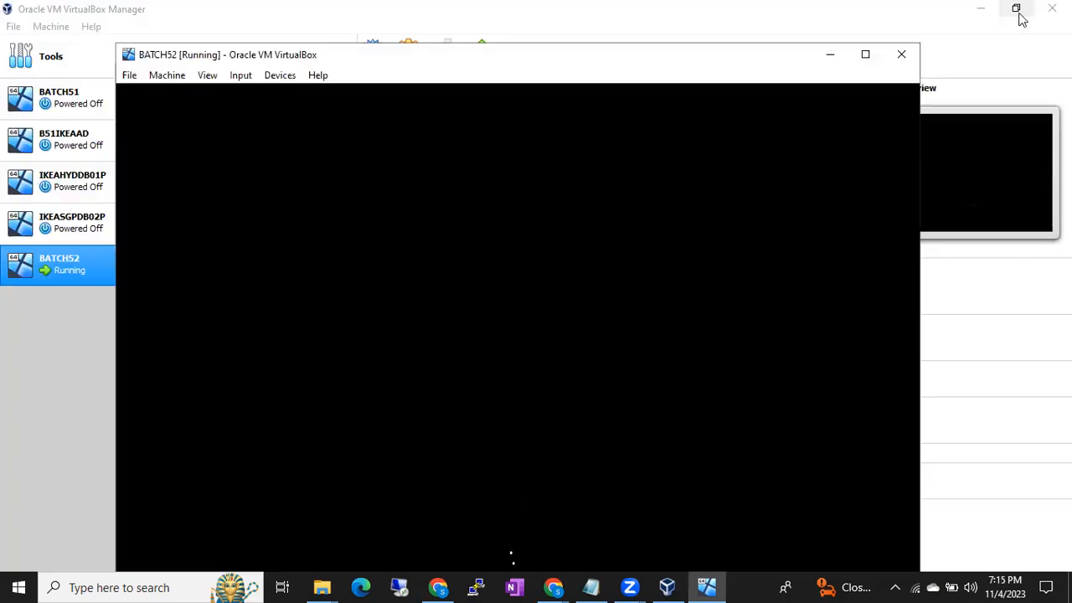
click(237, 77)
mouse_move(209, 78)
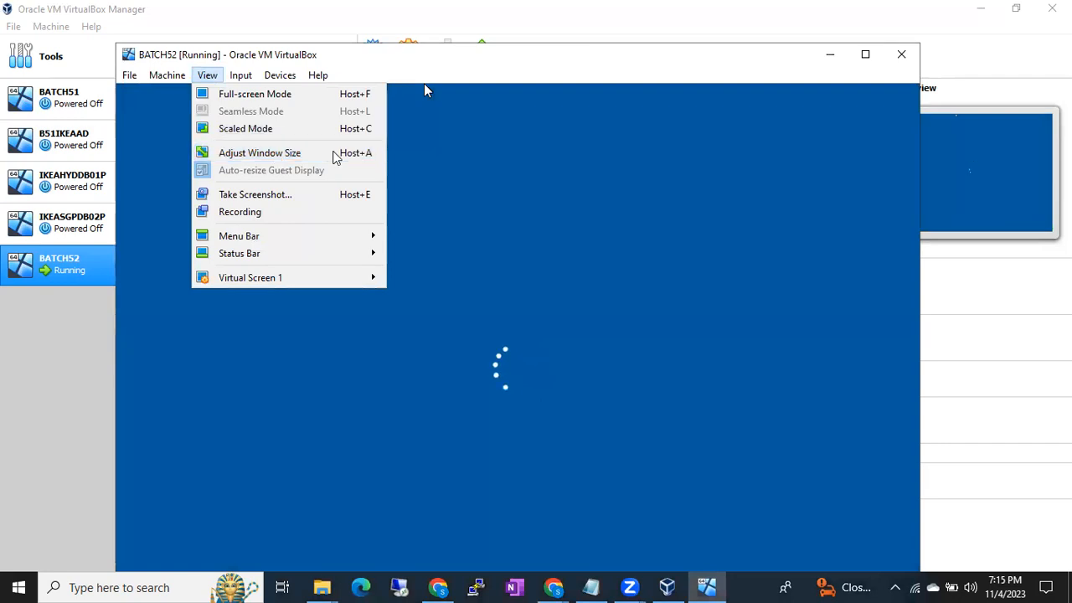
click(861, 38)
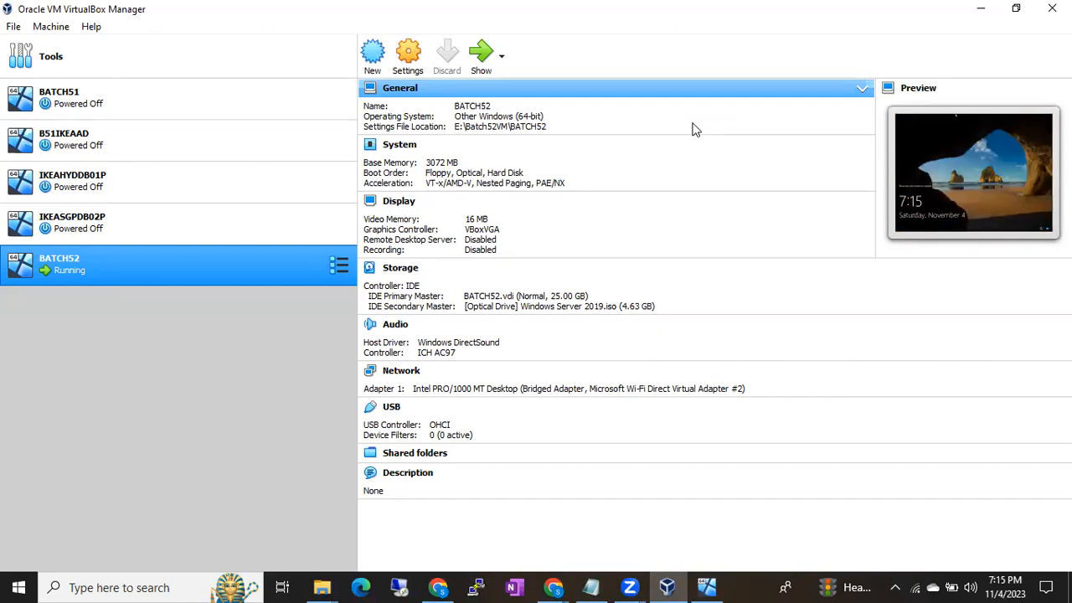
click(706, 587)
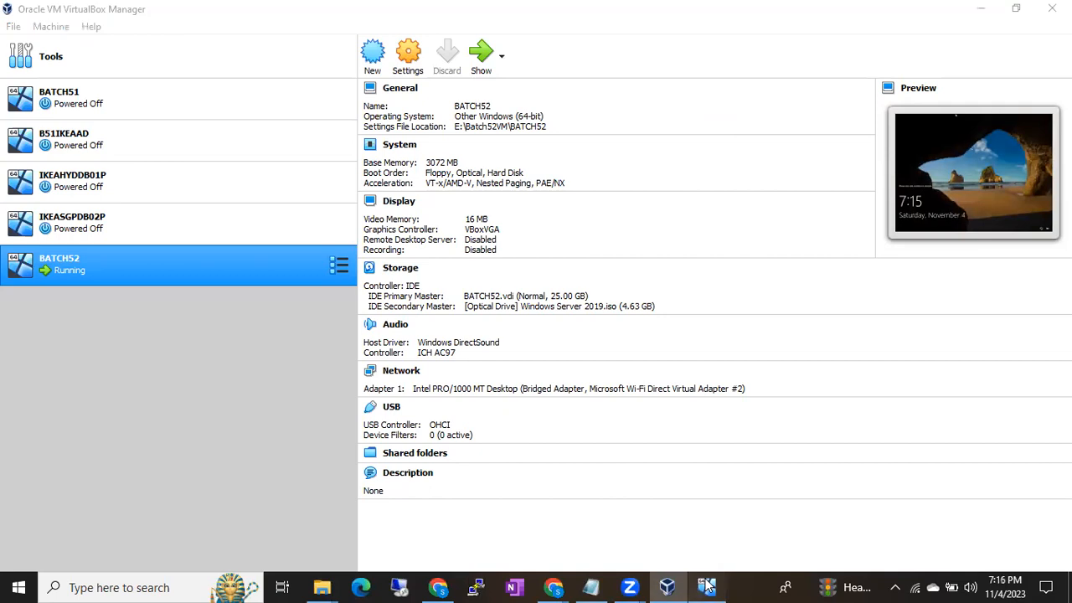
click(207, 75)
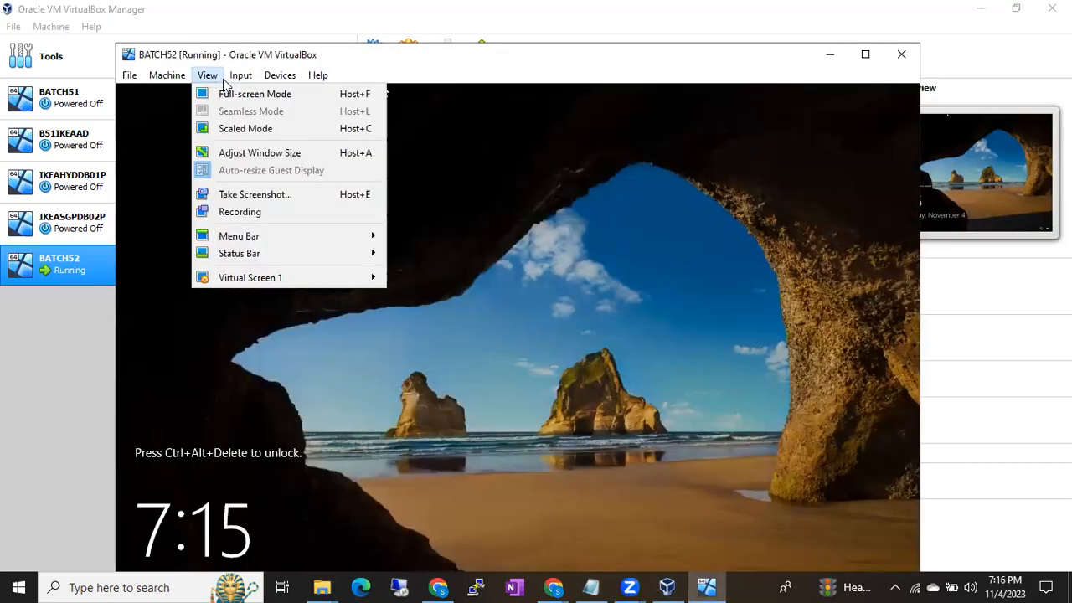
mouse_move(223, 82)
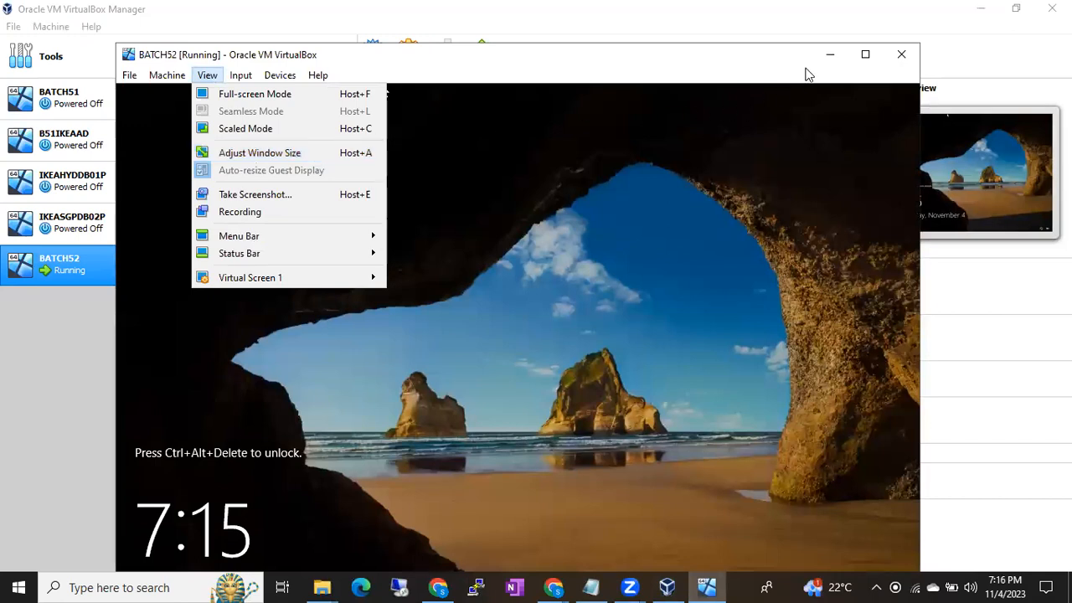
click(870, 65)
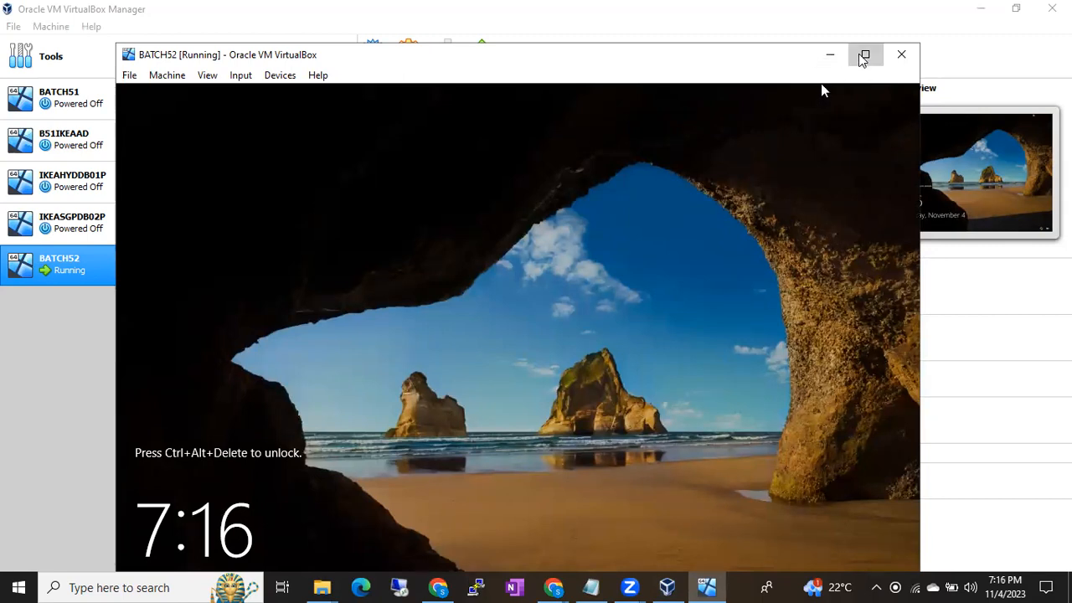
click(865, 54)
click(1010, 15)
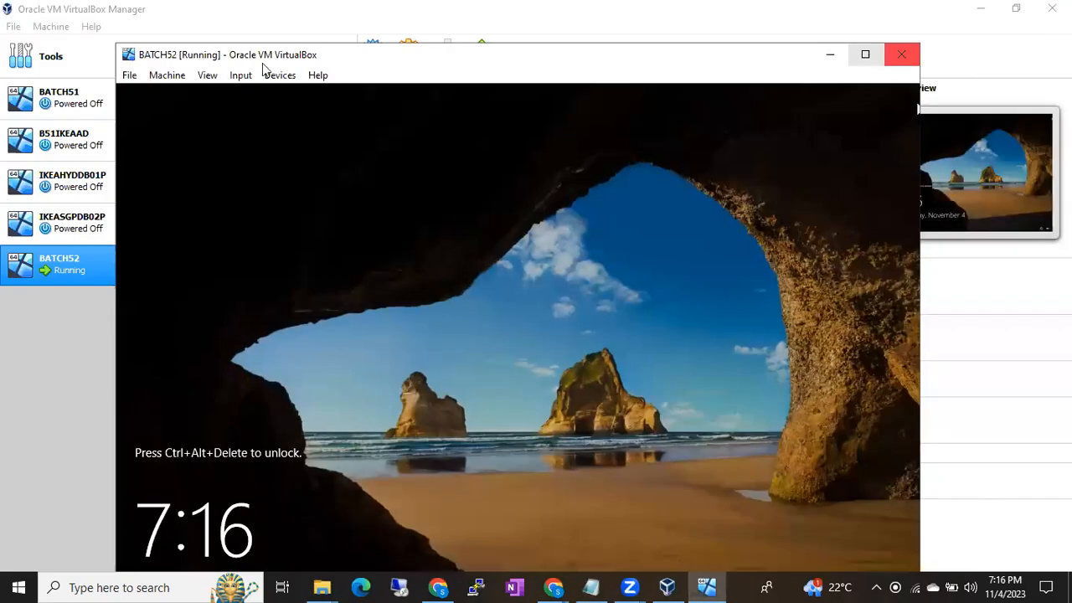
click(207, 75)
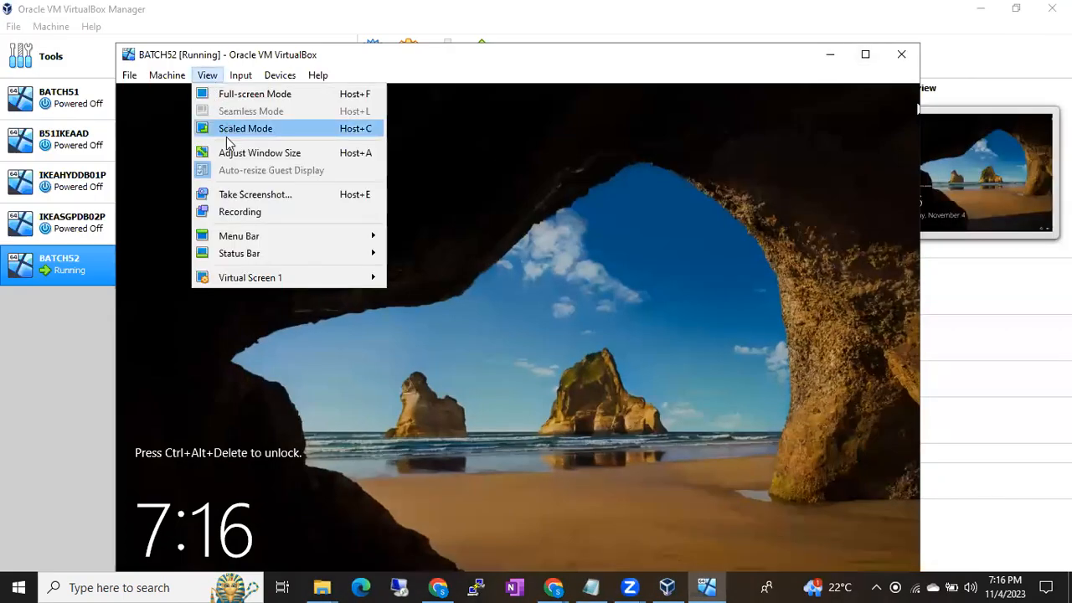
click(760, 162)
key(ctrl+alt+Delete)
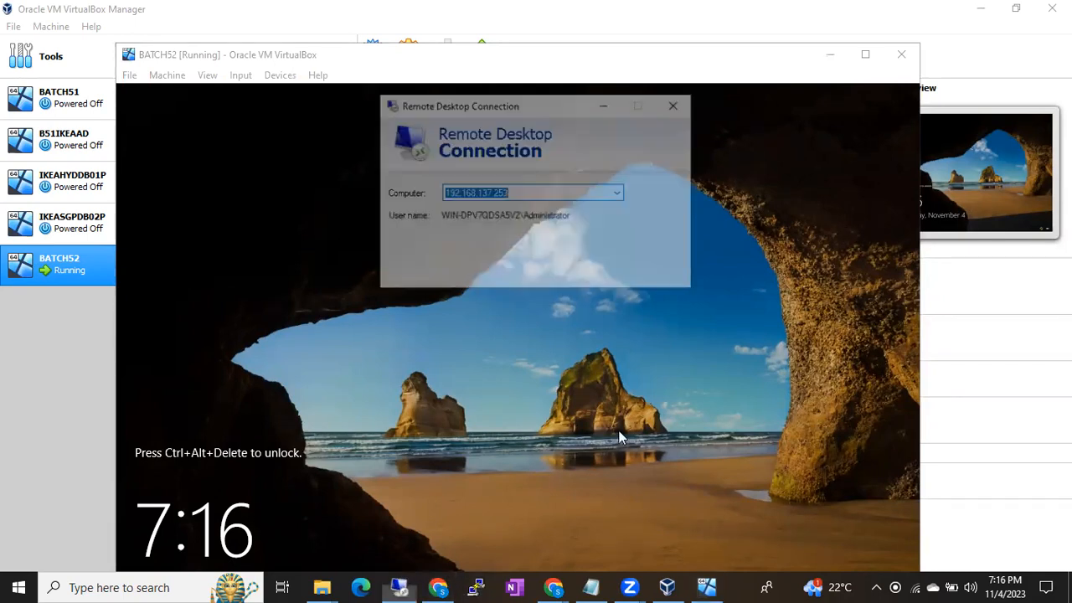
- Connect to 192.168.137.253 in Remote Desktop Connection, entering the Administrator account password and accepting the untrusted certificate
click(592, 280)
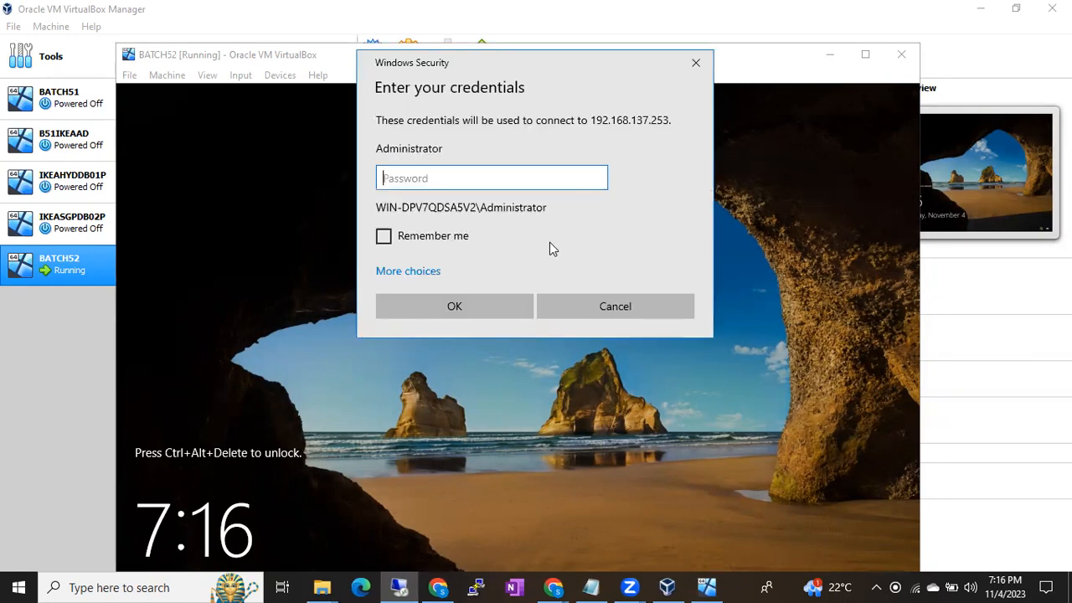
text(*******)
key(Return)
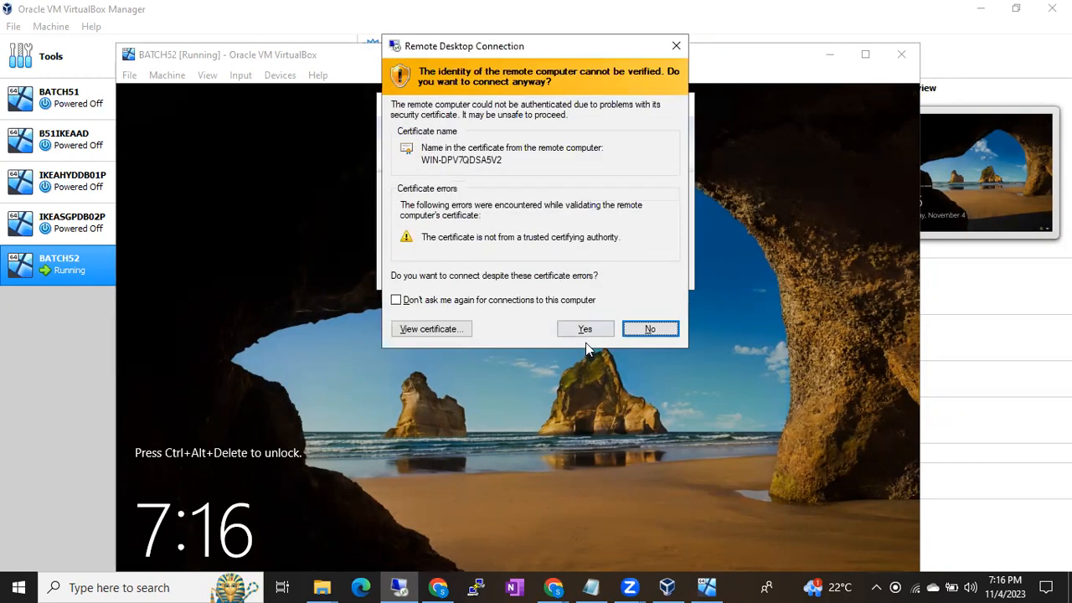
click(585, 328)
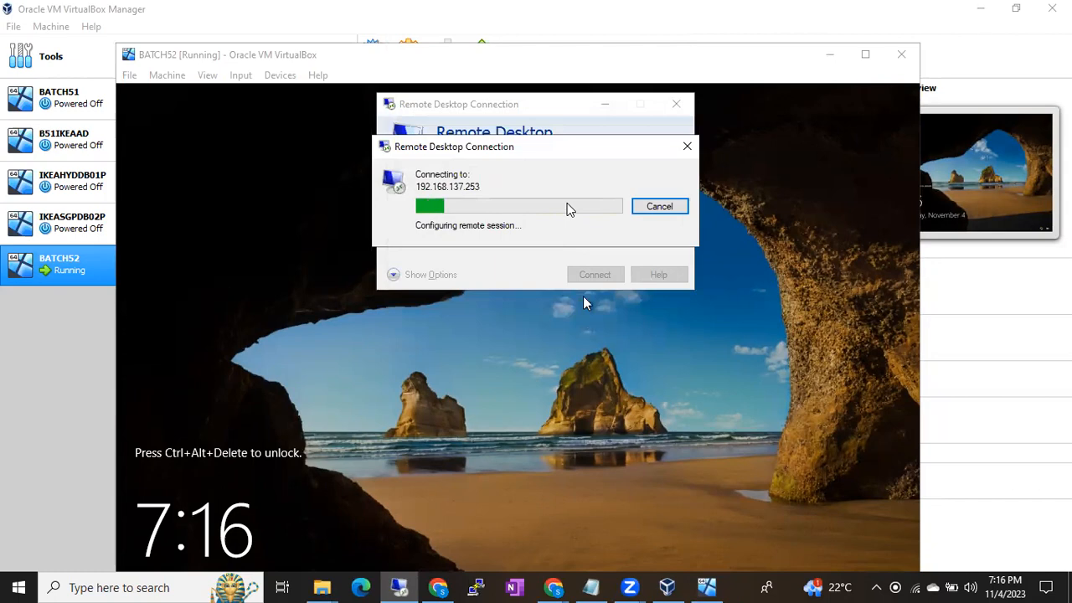
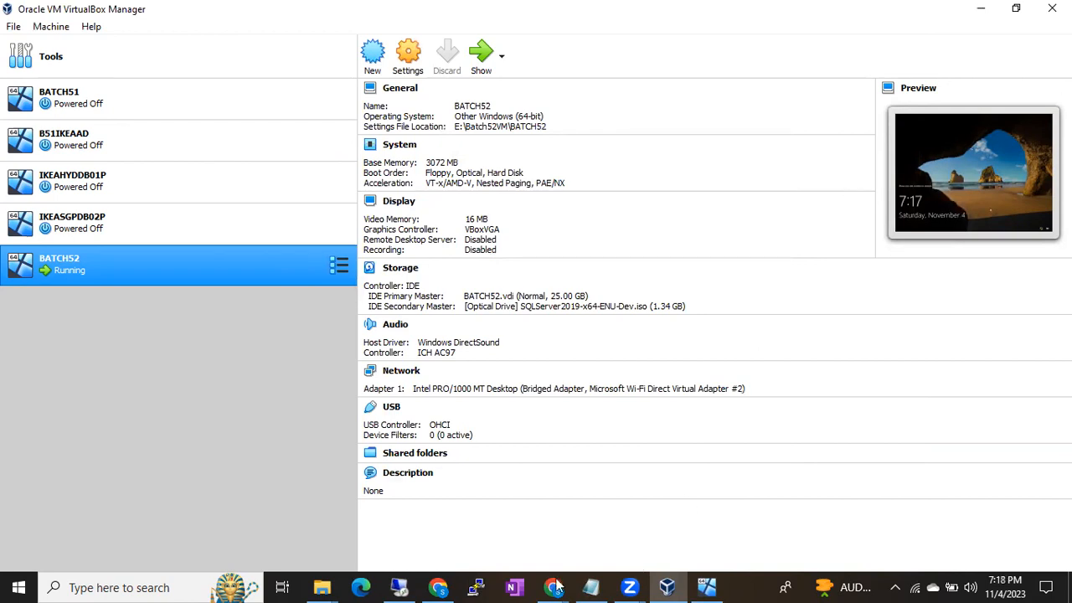
- Switch to the Notepad notes and highlight the shared location path \\ServerName\Ip Add\Softwares\Sql Softwares\
click(591, 587)
scroll(452, 383, down, 5)
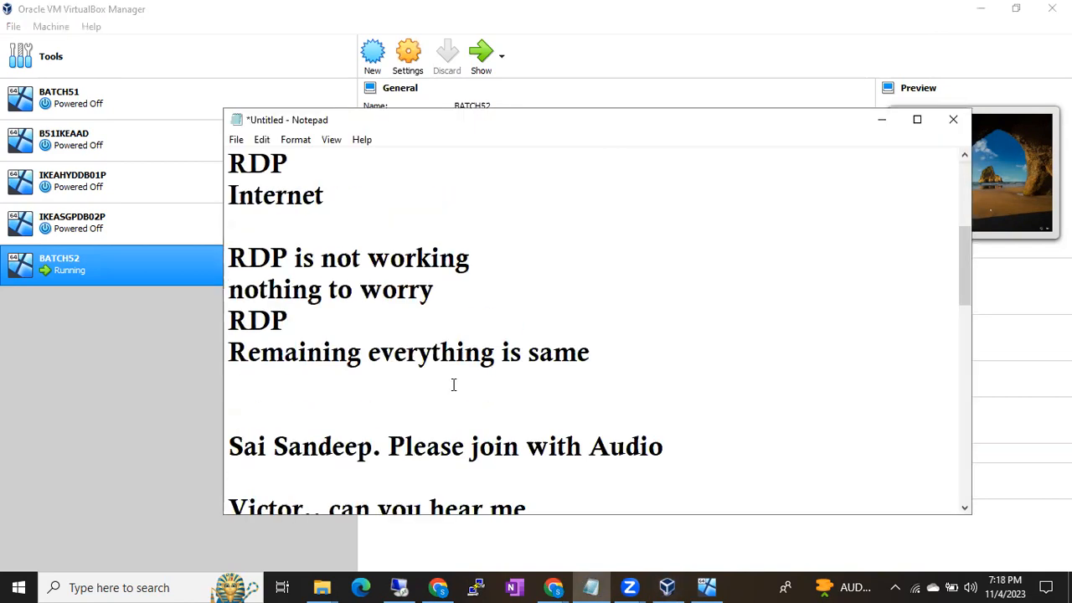
scroll(453, 384, down, 2)
drag(243, 257, 835, 262)
click(842, 259)
click(252, 257)
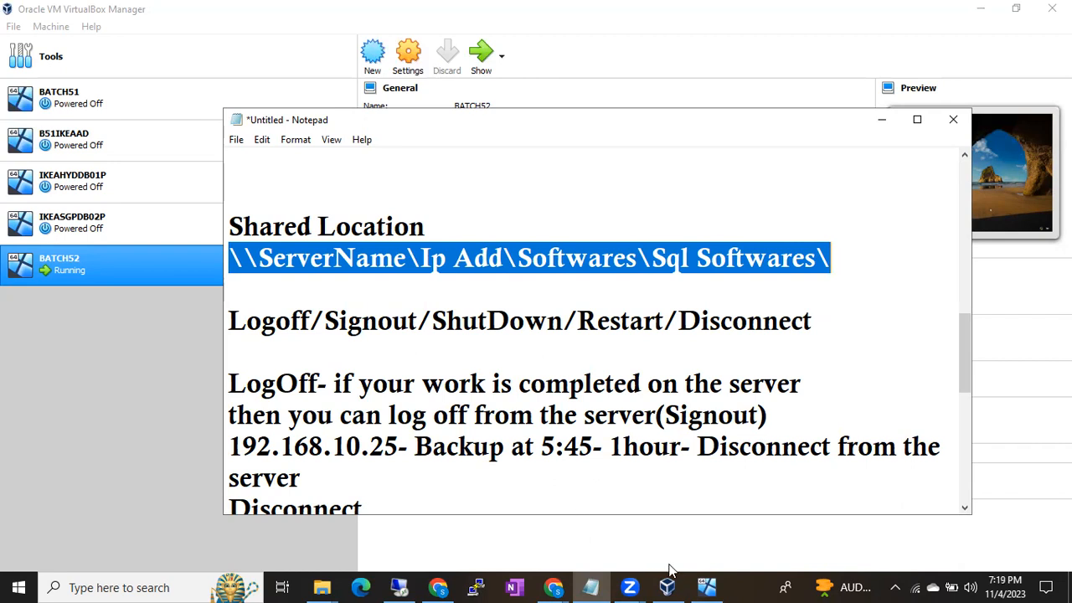
- Return to the 192.168.137.253 remote session and close the Windows Admin Center notice and Server Manager
click(403, 586)
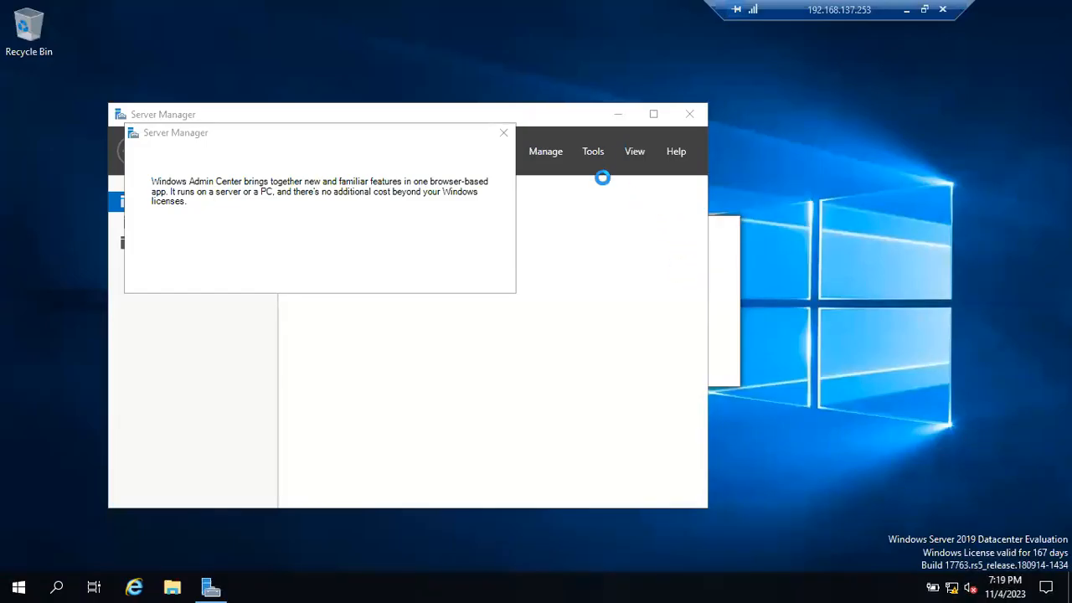
click(504, 132)
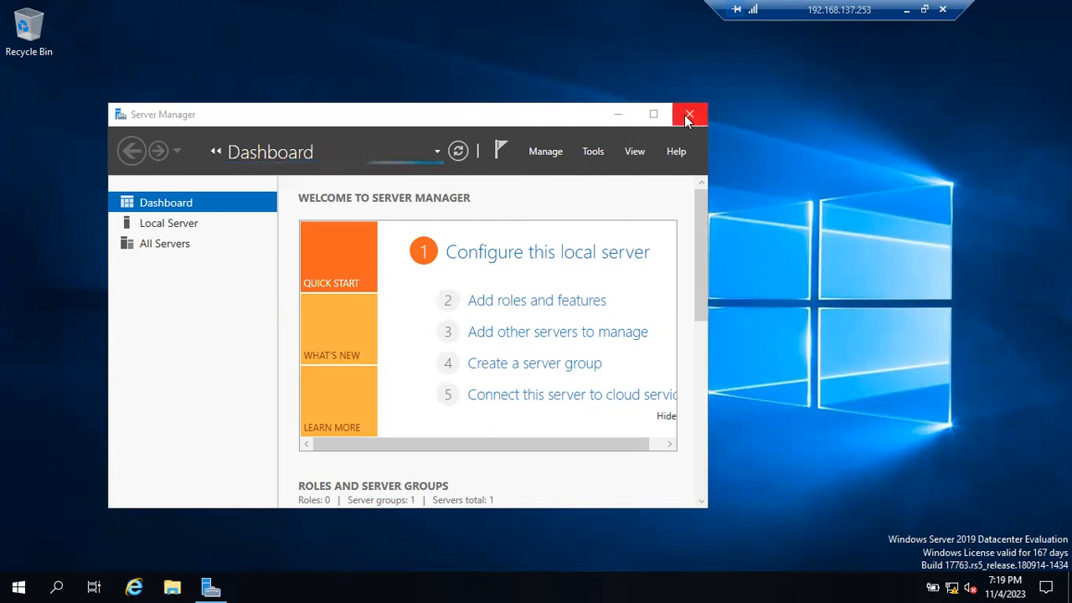
click(687, 117)
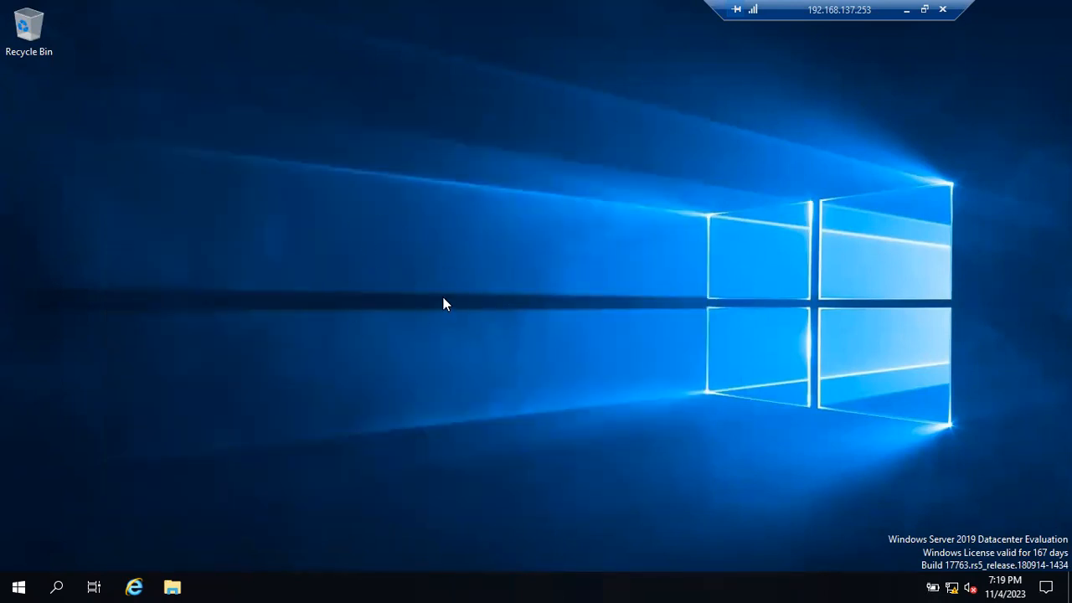
right_click(359, 246)
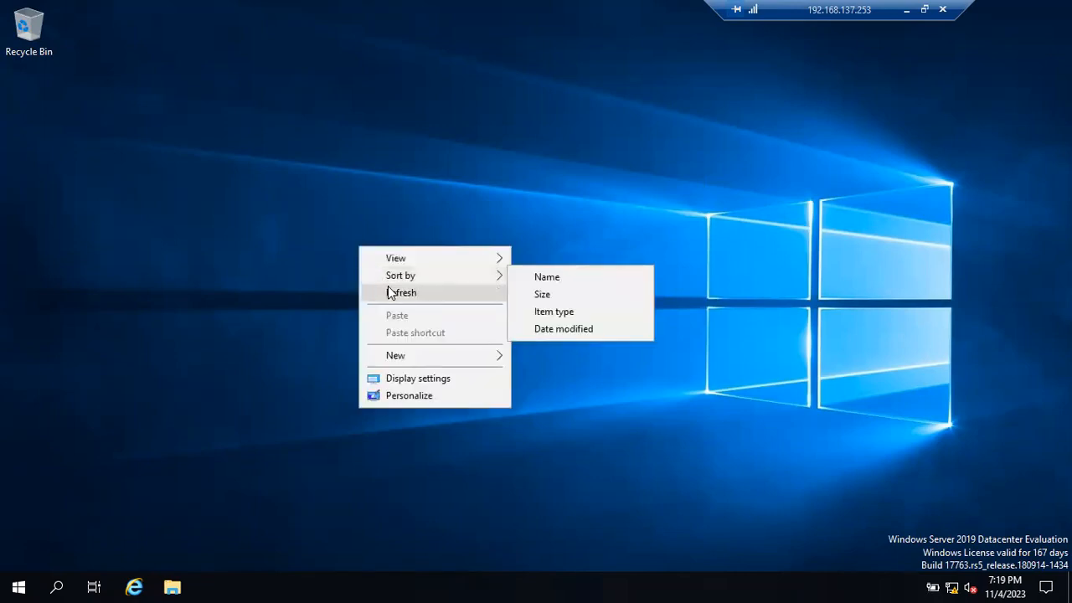
click(389, 293)
right_click(346, 214)
click(395, 268)
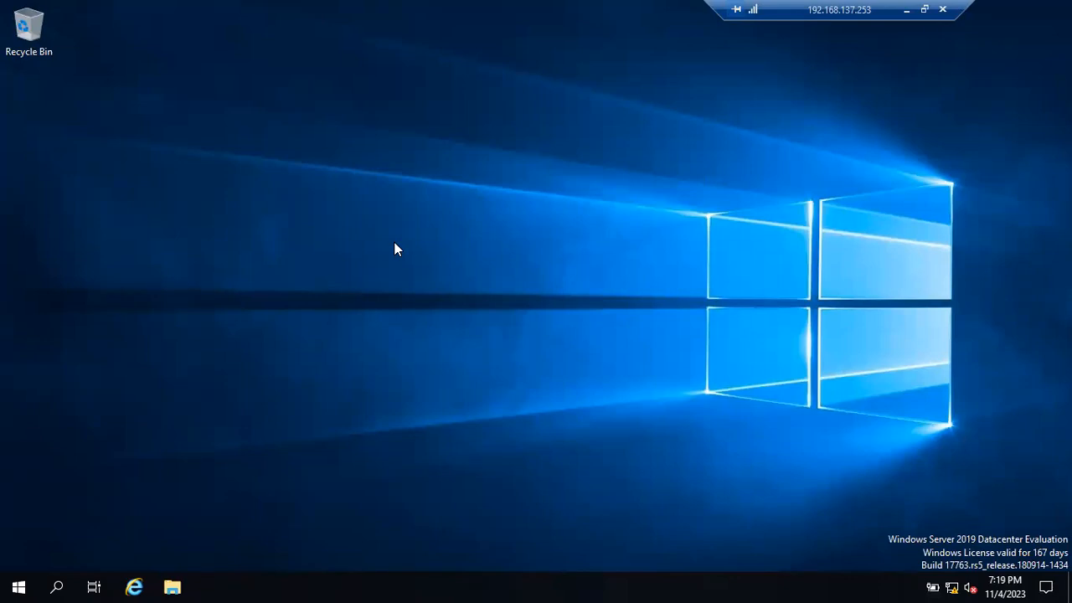
- Open the contents of the SqlSetup_x64_ENU CD drive (D:) in File Explorer and refresh the listing
key(super+e)
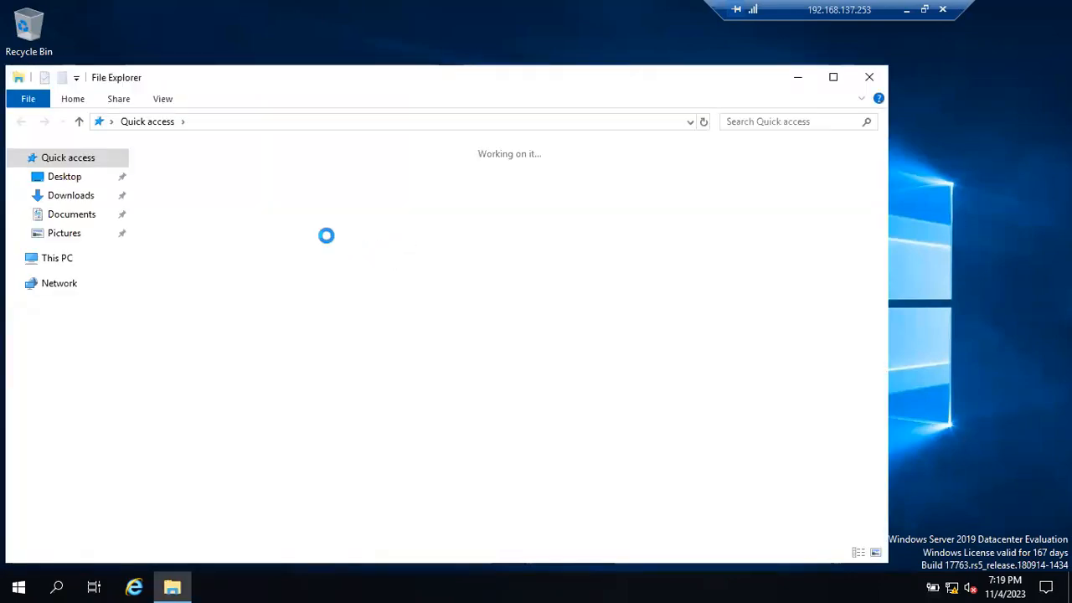
click(67, 260)
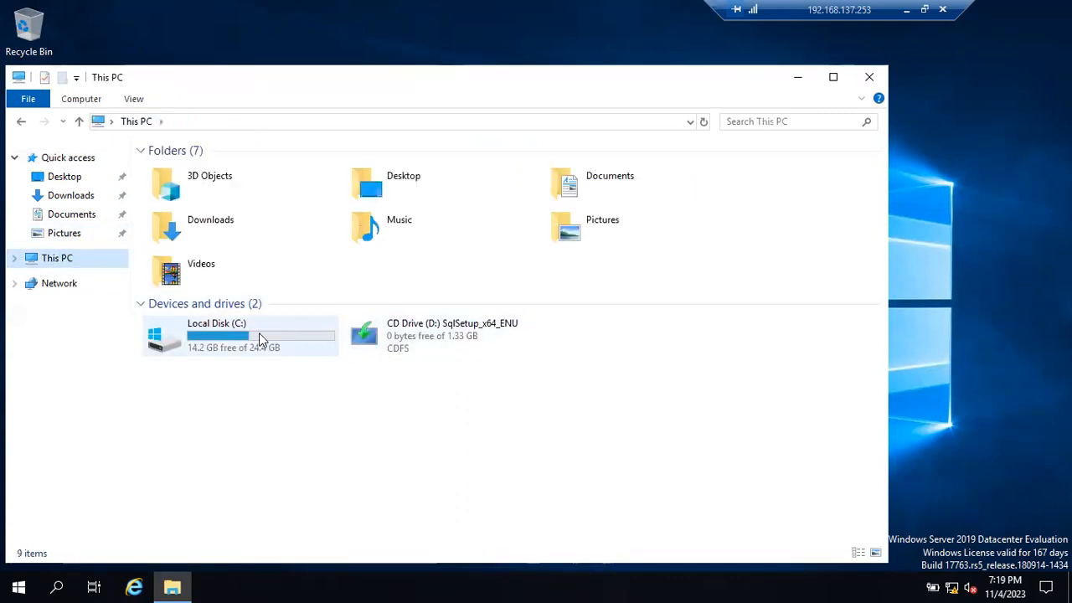
click(259, 335)
click(438, 347)
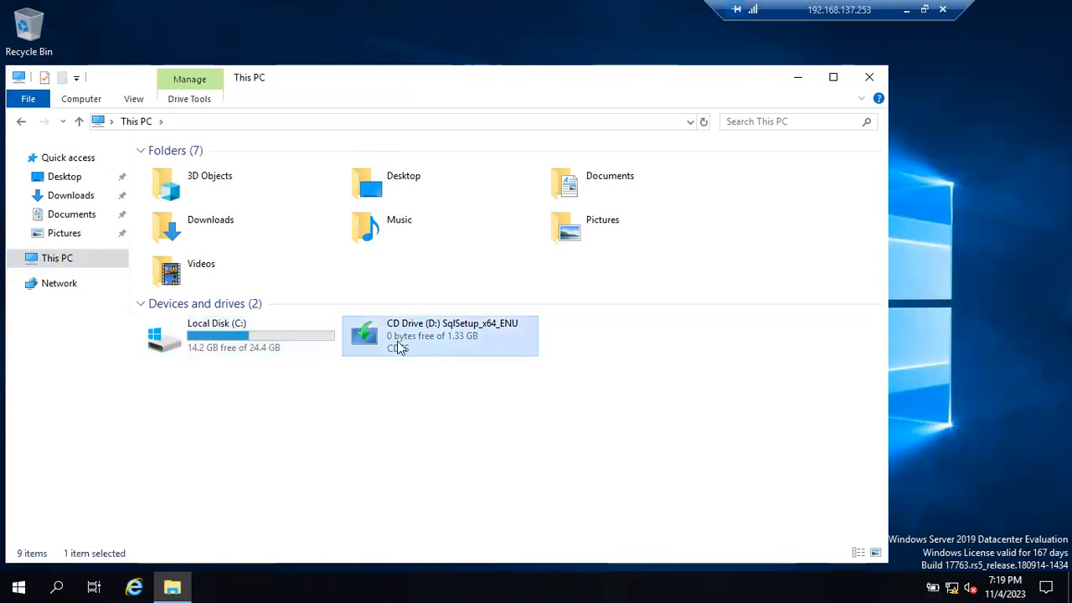
click(273, 338)
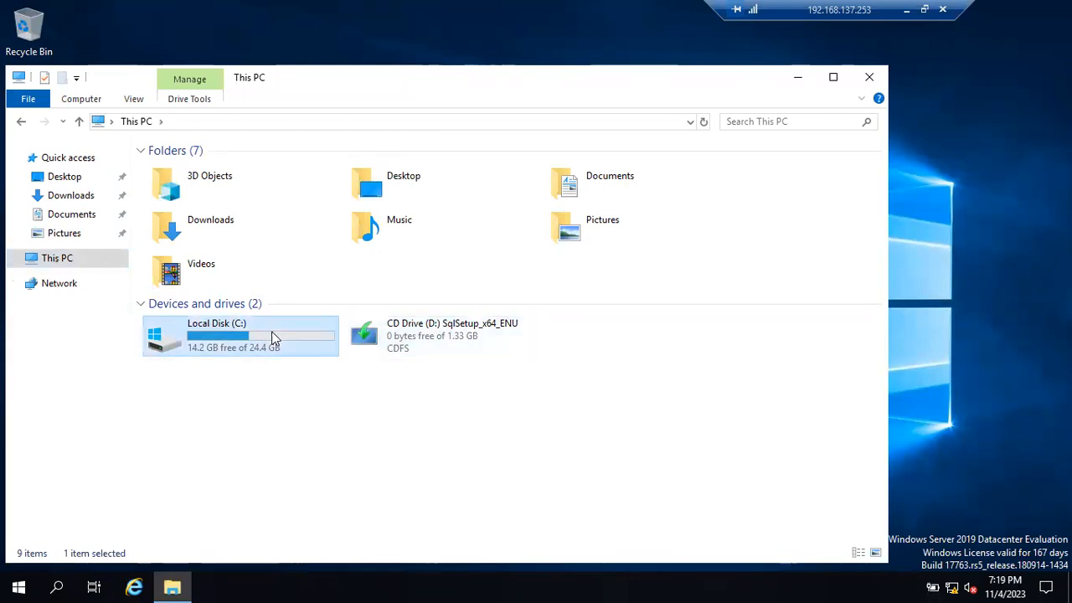
click(402, 350)
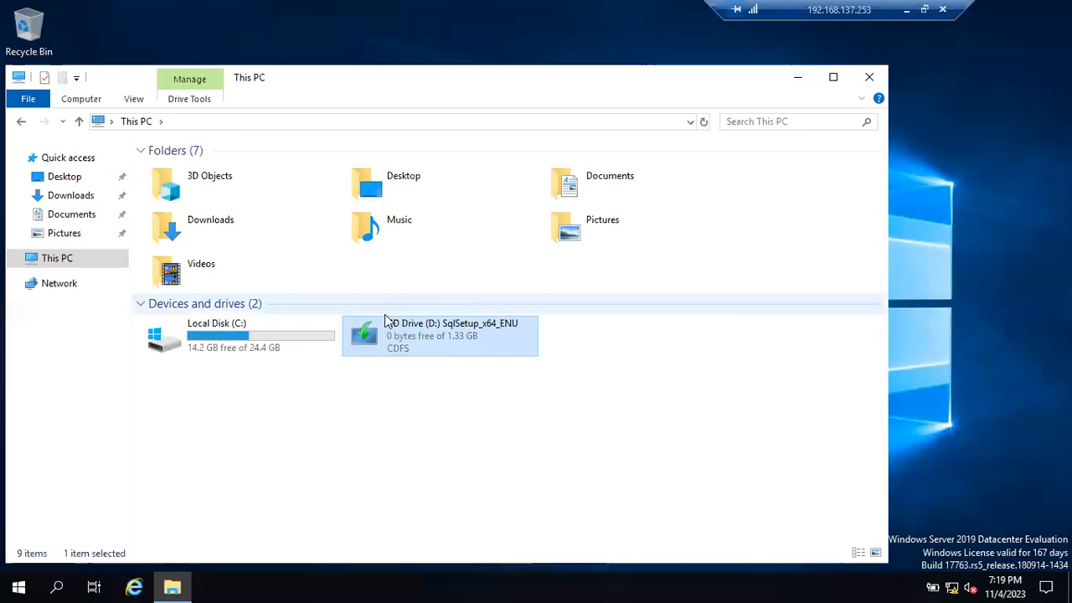
double_click(450, 339)
right_click(457, 340)
click(476, 354)
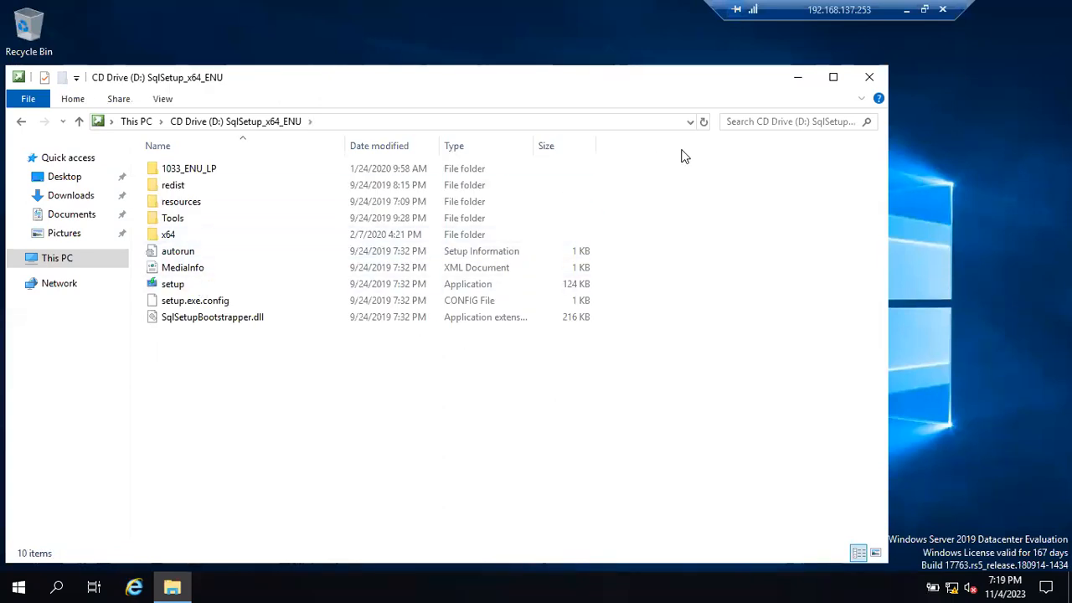
click(705, 127)
click(705, 127)
click(704, 127)
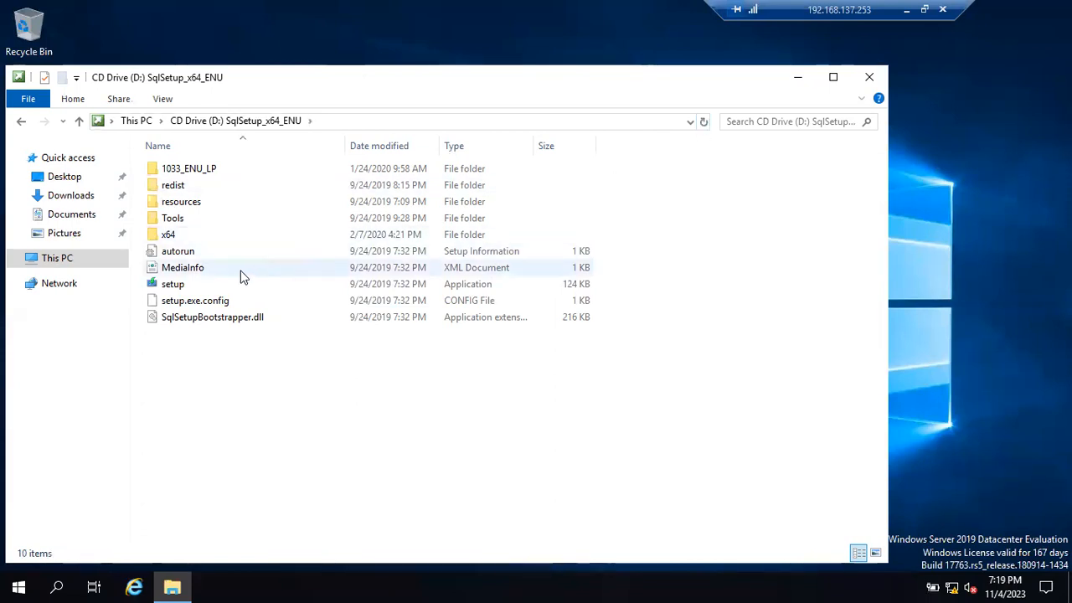
- Run the SQL Server setup application from the CD drive as administrator
click(190, 289)
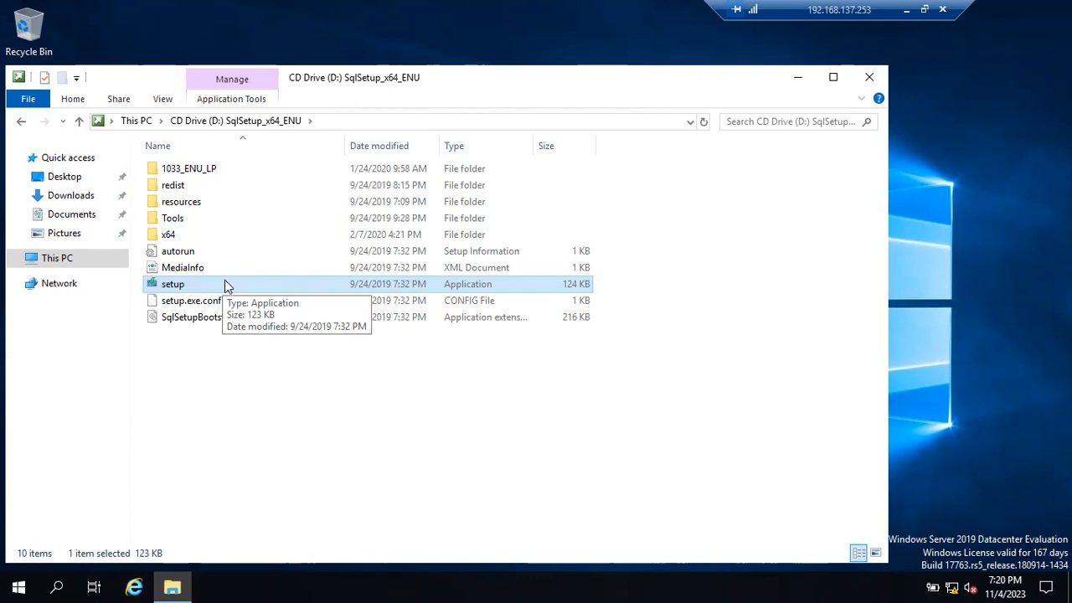
double_click(220, 284)
right_click(221, 284)
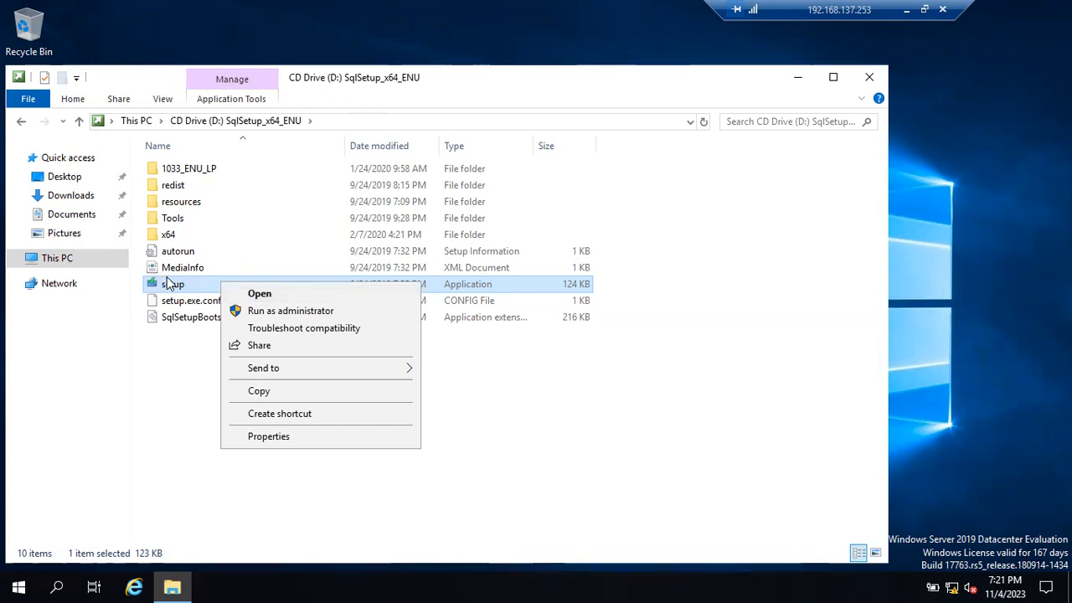
click(253, 314)
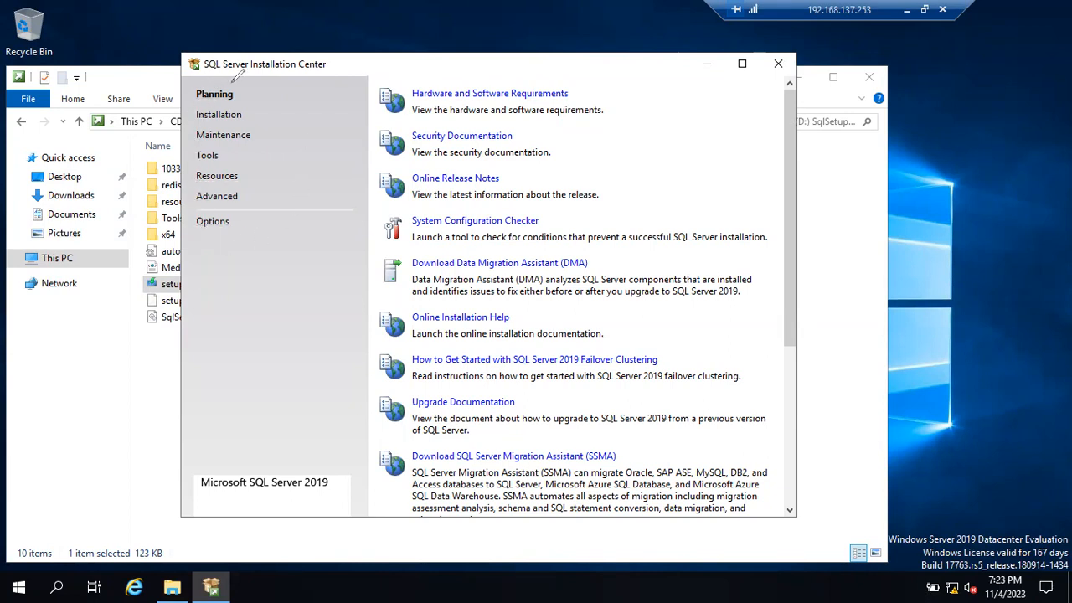
mouse_move(209, 61)
mouse_down()
mouse_move(315, 134)
mouse_move(237, 44)
mouse_move(214, 68)
mouse_move(287, 70)
mouse_up()
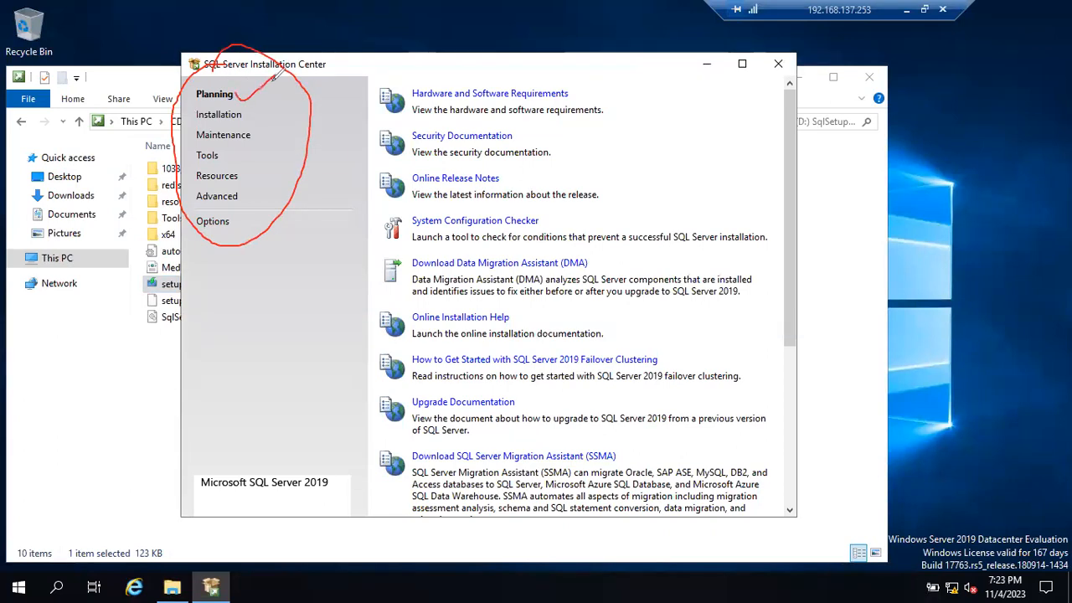
mouse_move(255, 107)
mouse_down()
mouse_move(288, 95)
mouse_move(265, 136)
mouse_move(287, 122)
mouse_up()
mouse_move(233, 157)
mouse_down()
mouse_move(272, 147)
mouse_move(282, 171)
mouse_move(250, 201)
mouse_move(293, 172)
mouse_up()
mouse_move(240, 220)
mouse_down()
mouse_move(263, 215)
mouse_move(293, 174)
mouse_up()
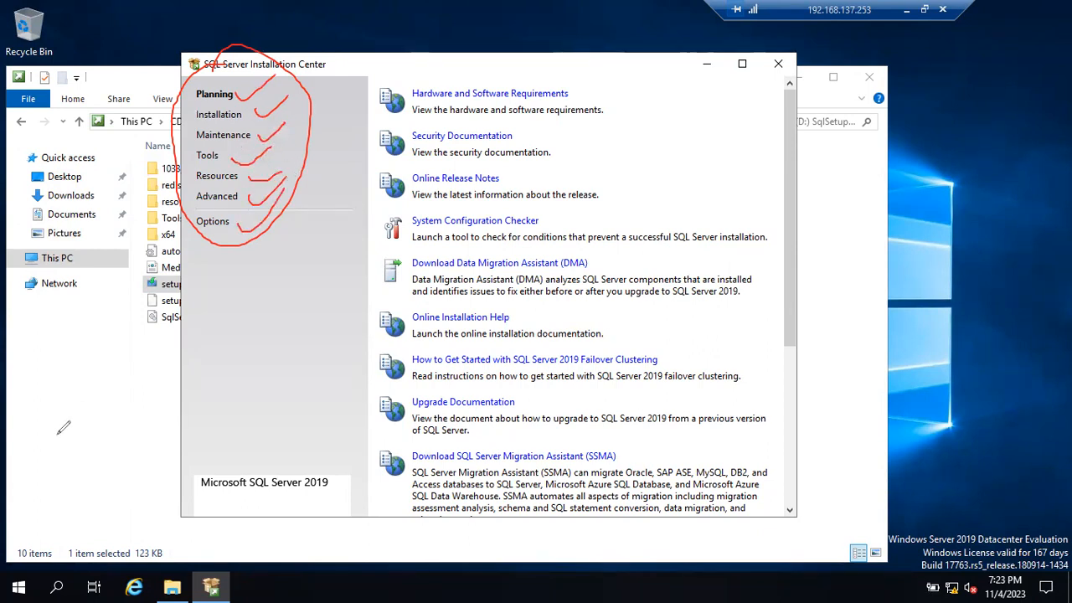
key(e)
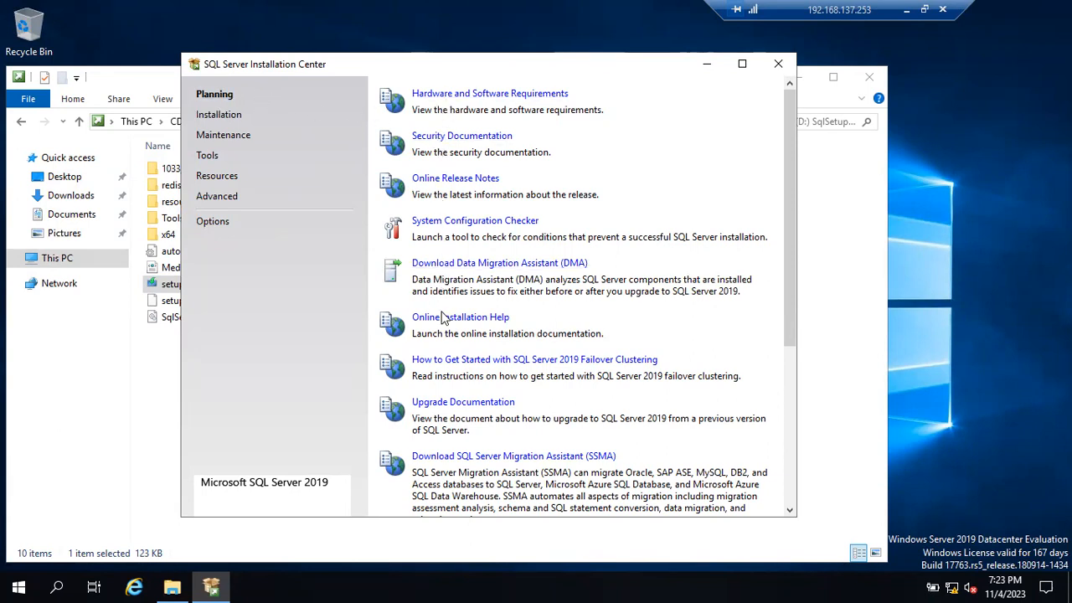
- Review the Maintenance, Tools, Resources and Advanced options in SQL Server Installation Center, then return to the Installation page
click(225, 114)
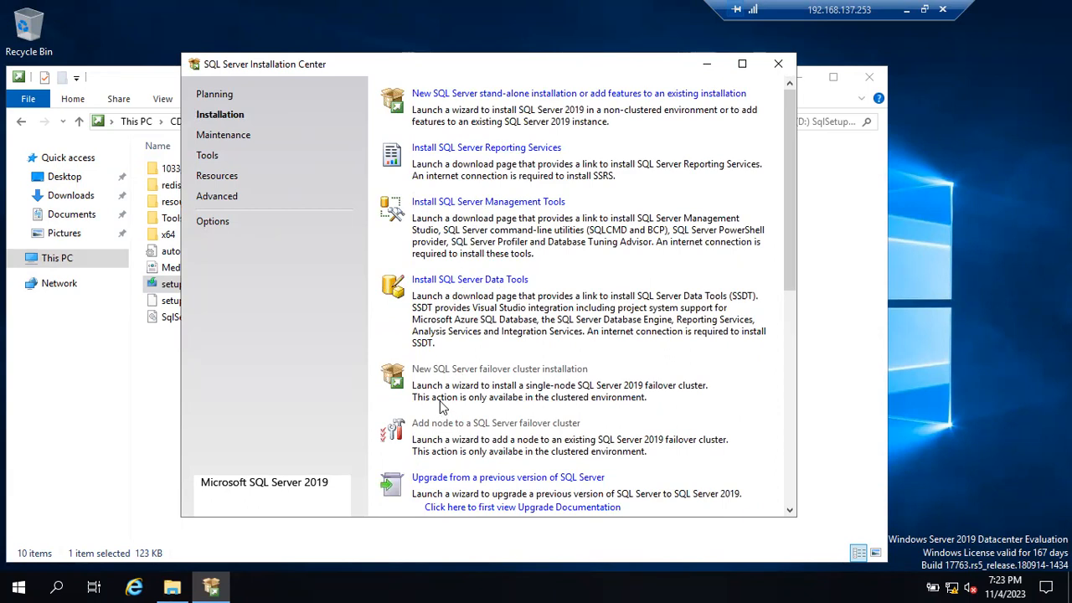
click(224, 138)
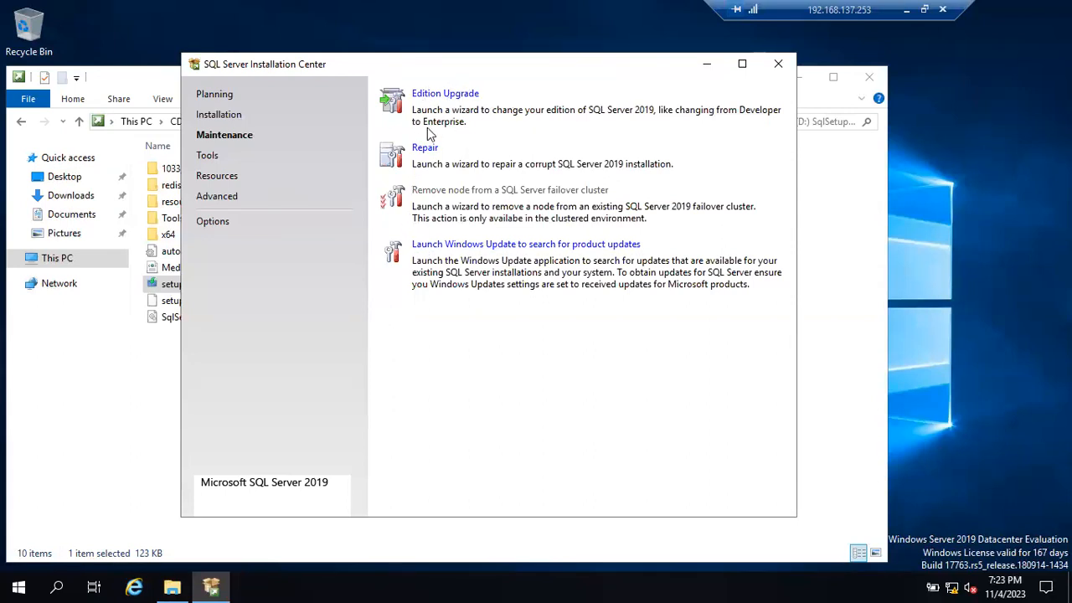
click(211, 159)
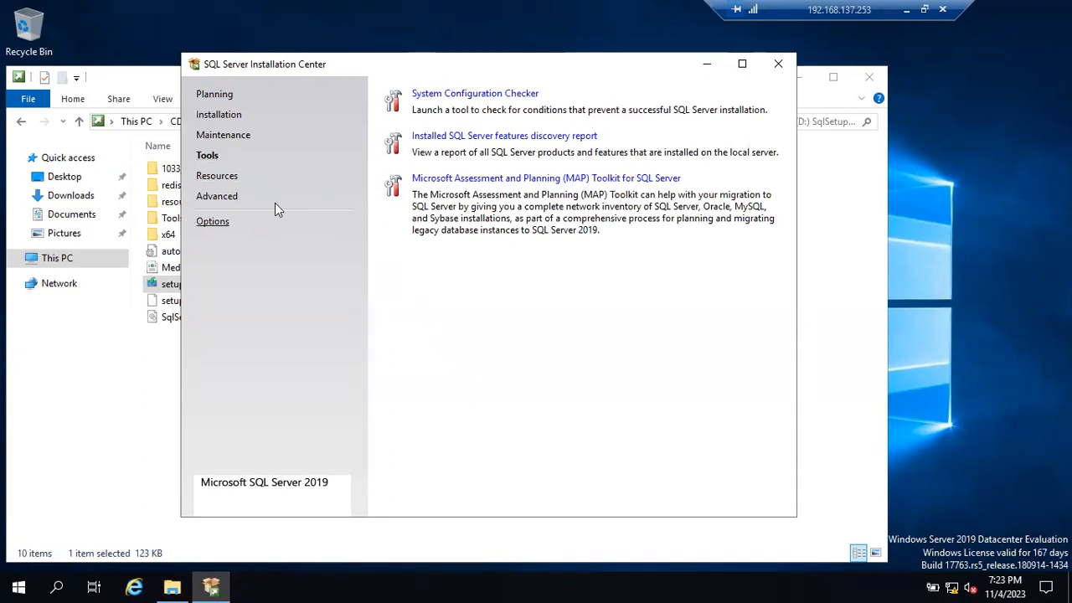
click(222, 179)
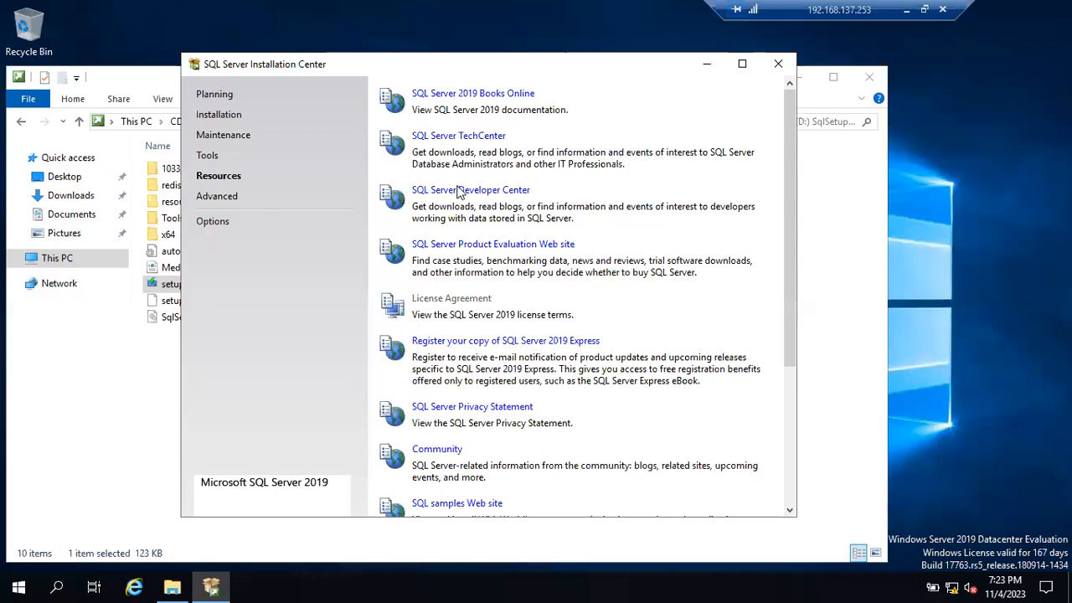
click(231, 199)
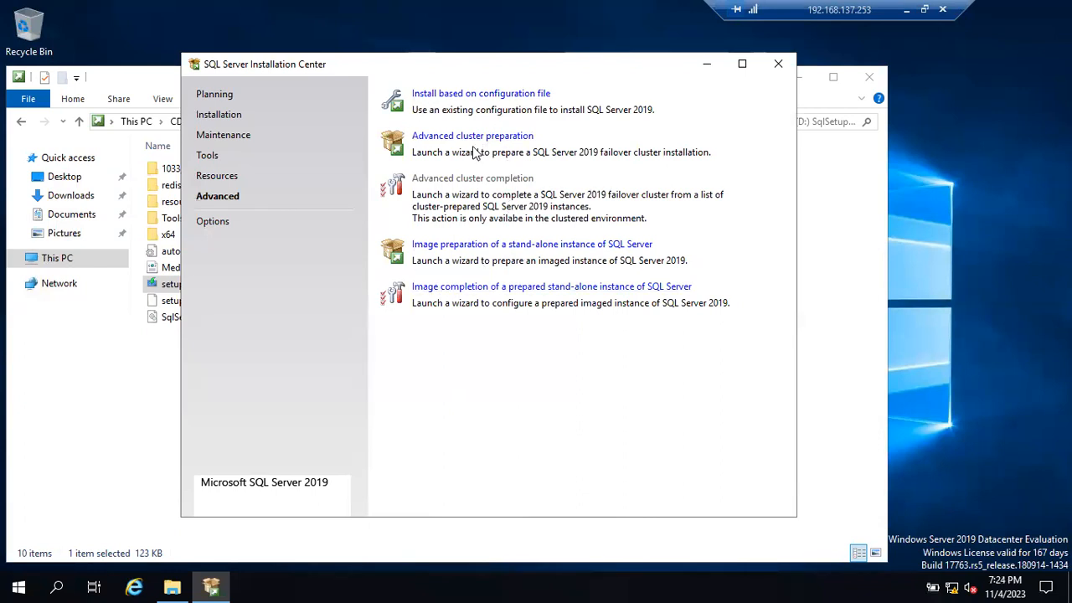
click(216, 116)
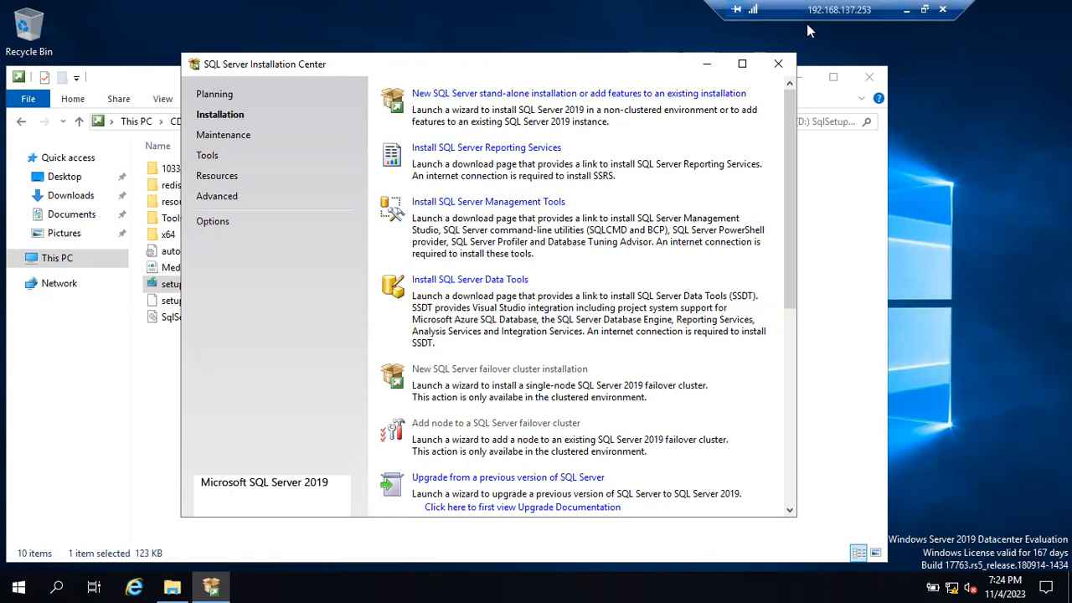
- Minimize the remote session and replace all of the Notepad notes with the heading "Sql Server instance"
click(906, 10)
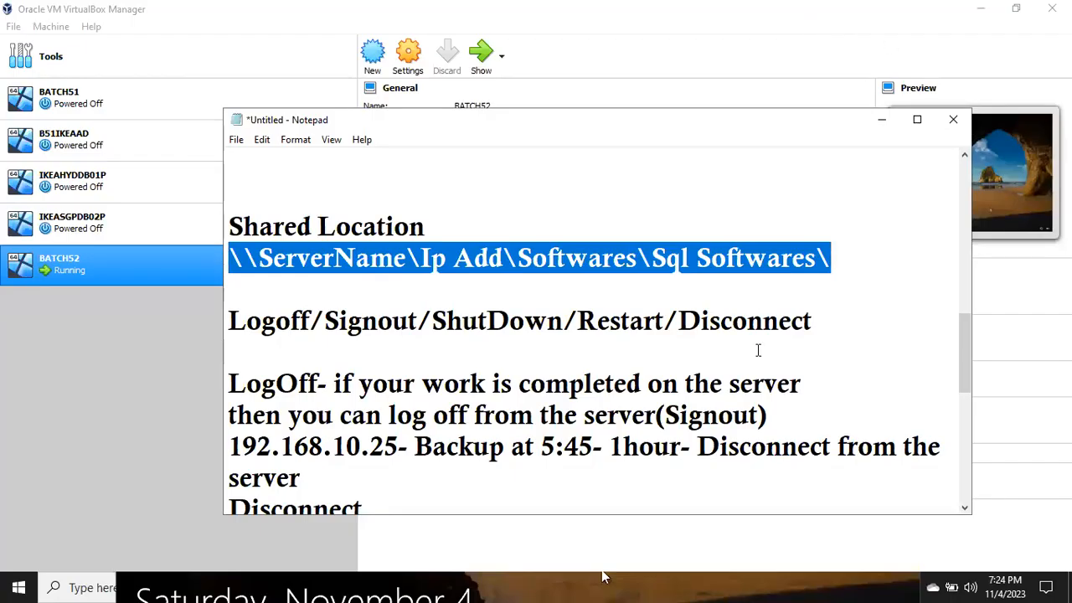
scroll(799, 453, down, 3)
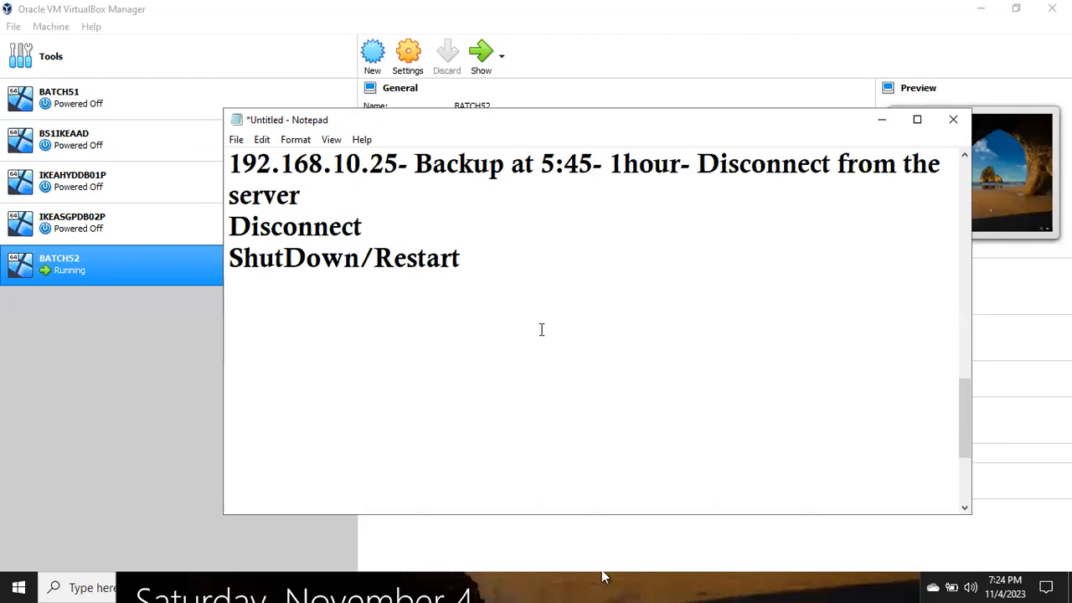
key(ctrl+a)
key(Return)
text(S)
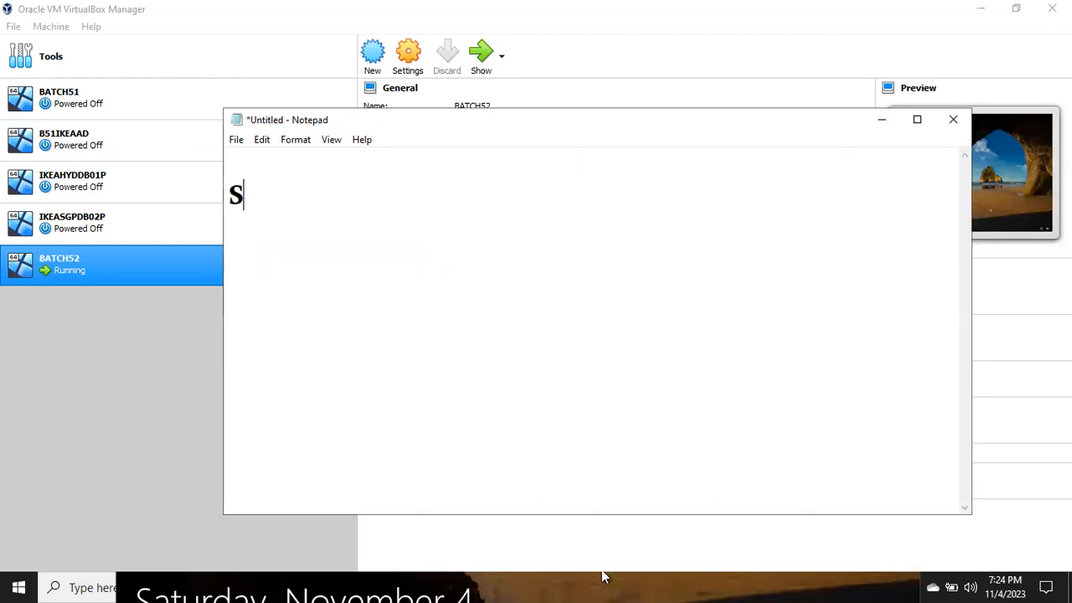
text(ql Server instance)
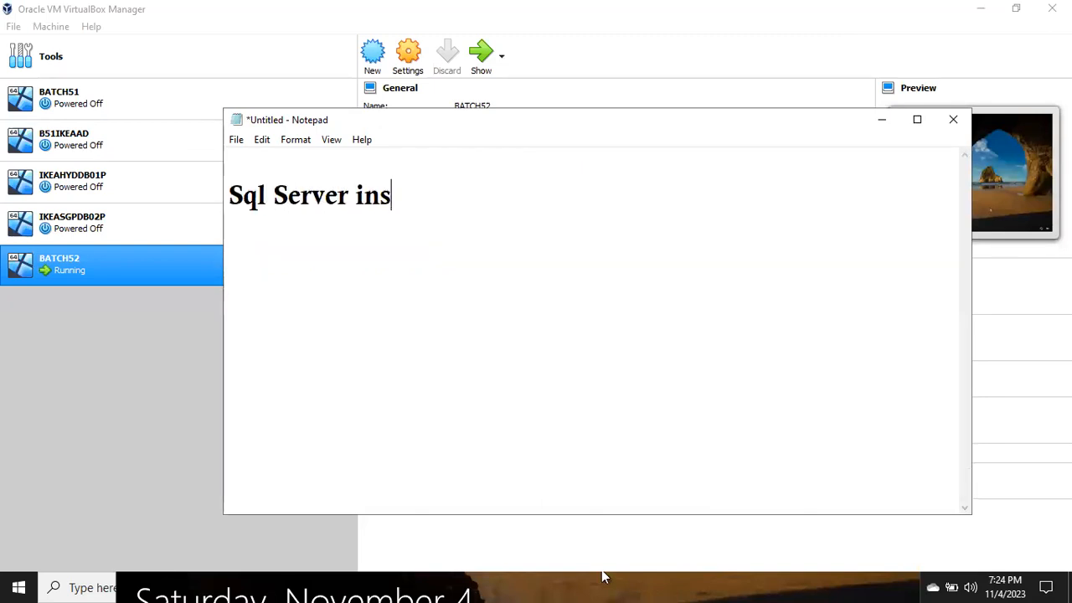
- Add the line "One Sql Server software copy is called one Instance" below the heading and minimize Notepad
key(Return)
text(One Sql)
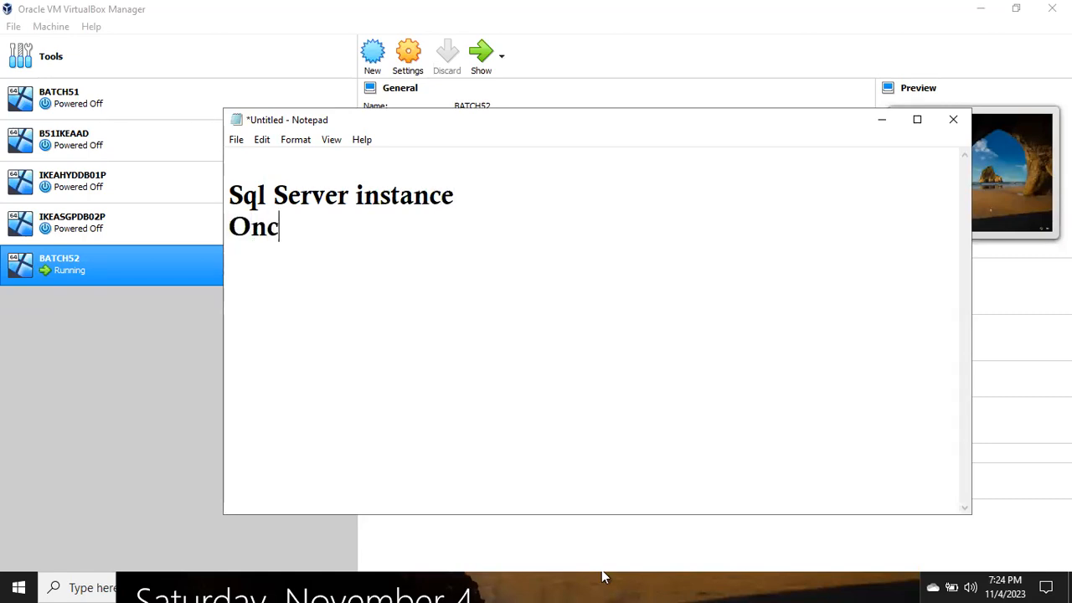
text( Server )
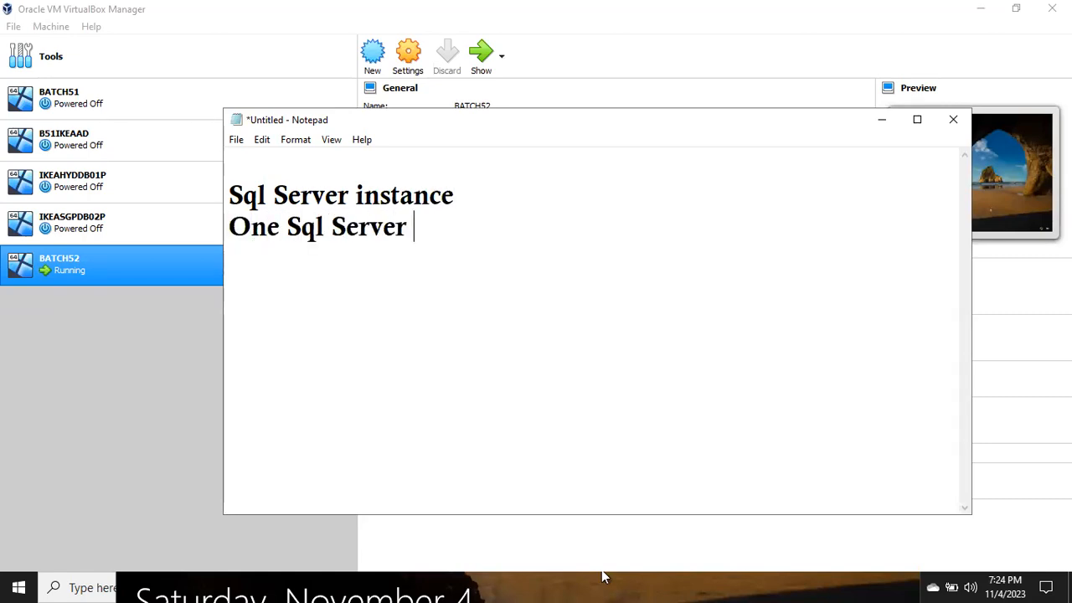
text(software)
key(BackSpace)
key(BackSpace)
text(are copy i)
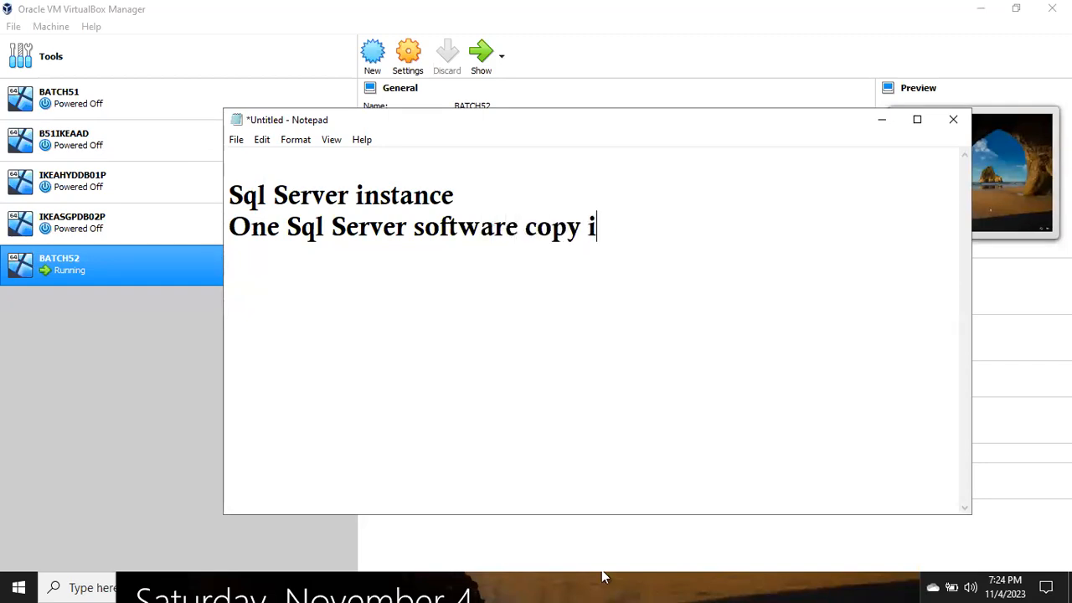
text(s called one Instance)
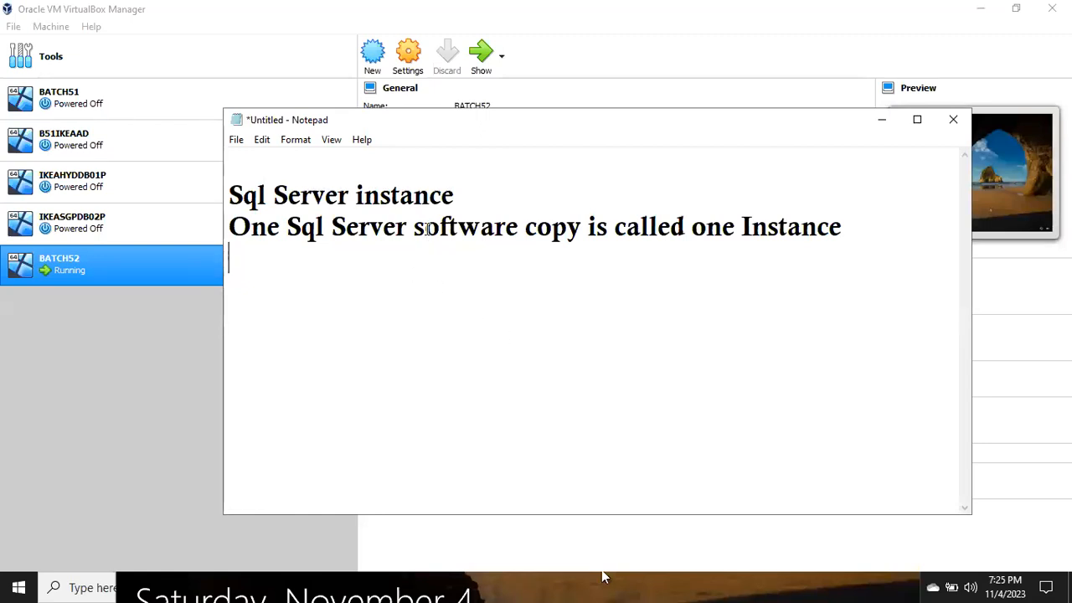
click(881, 122)
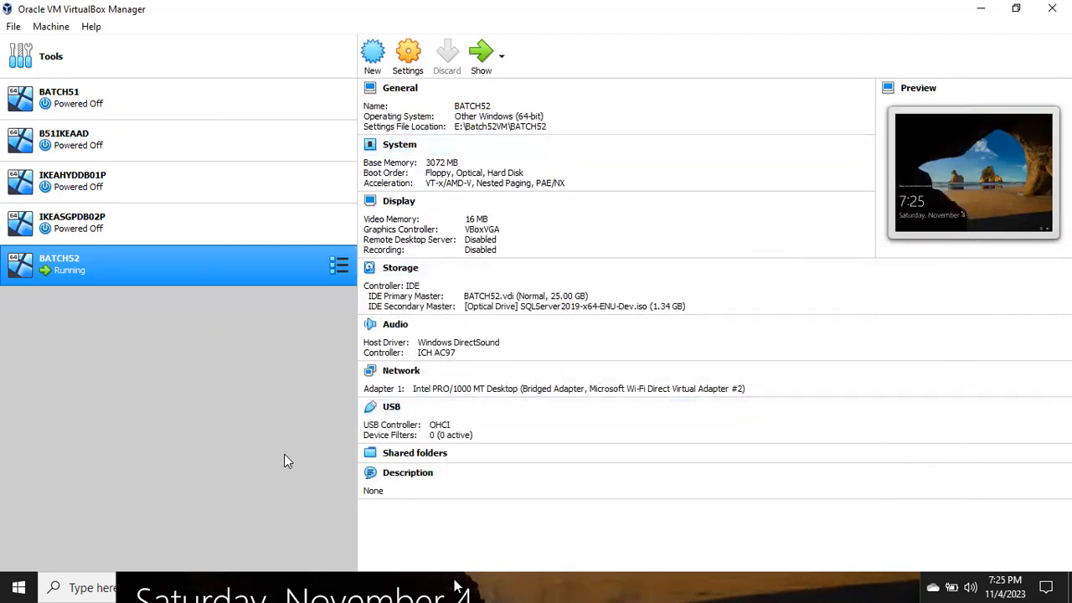
- Check the stand-alone installation option in SQL Server Installation Center on the remote server, then minimize the remote session
click(305, 588)
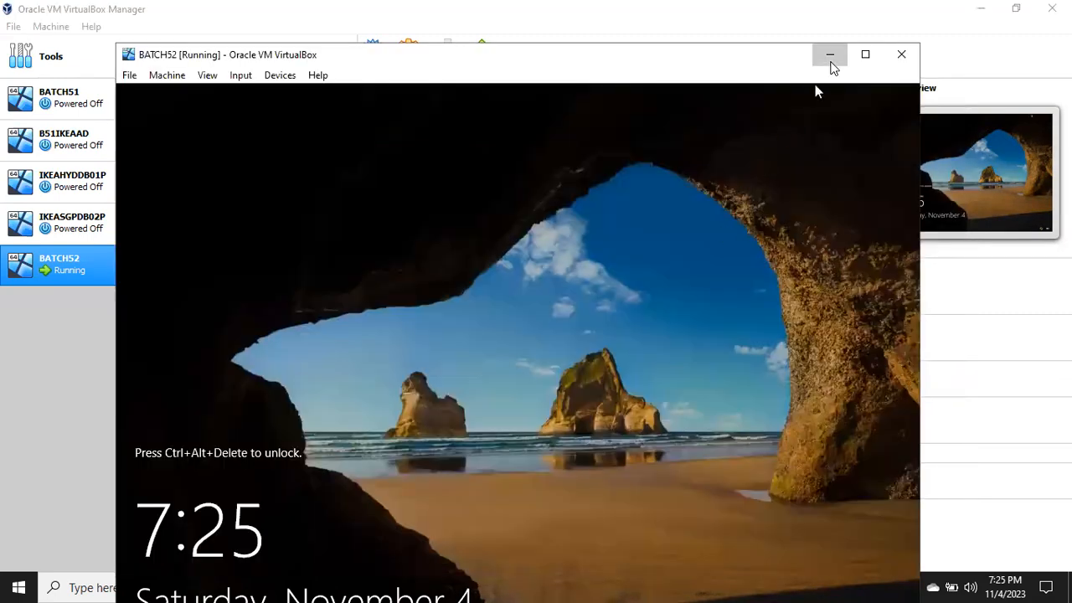
click(830, 56)
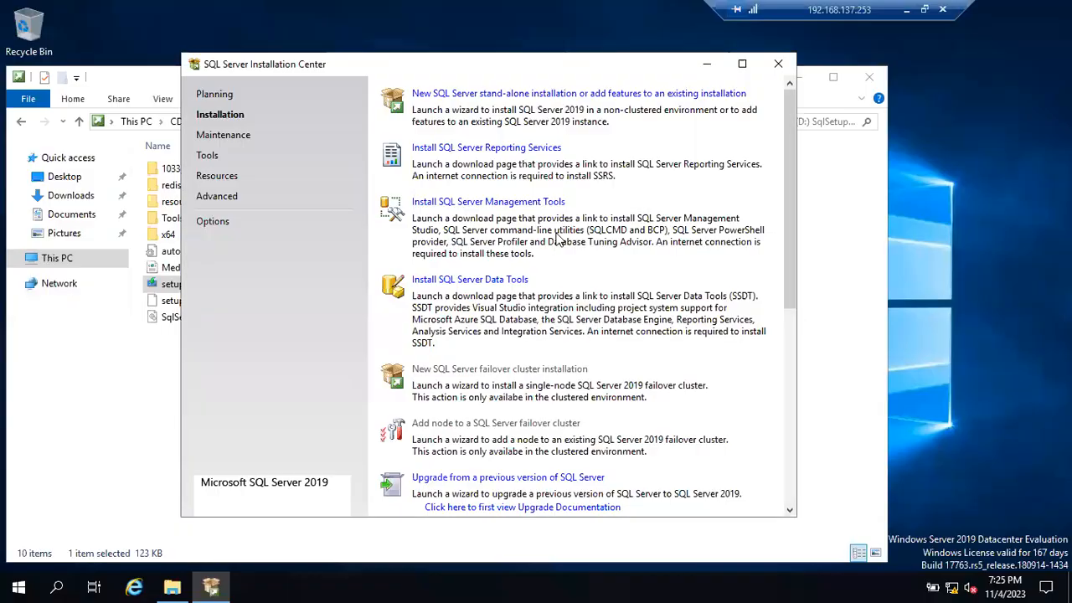
click(437, 97)
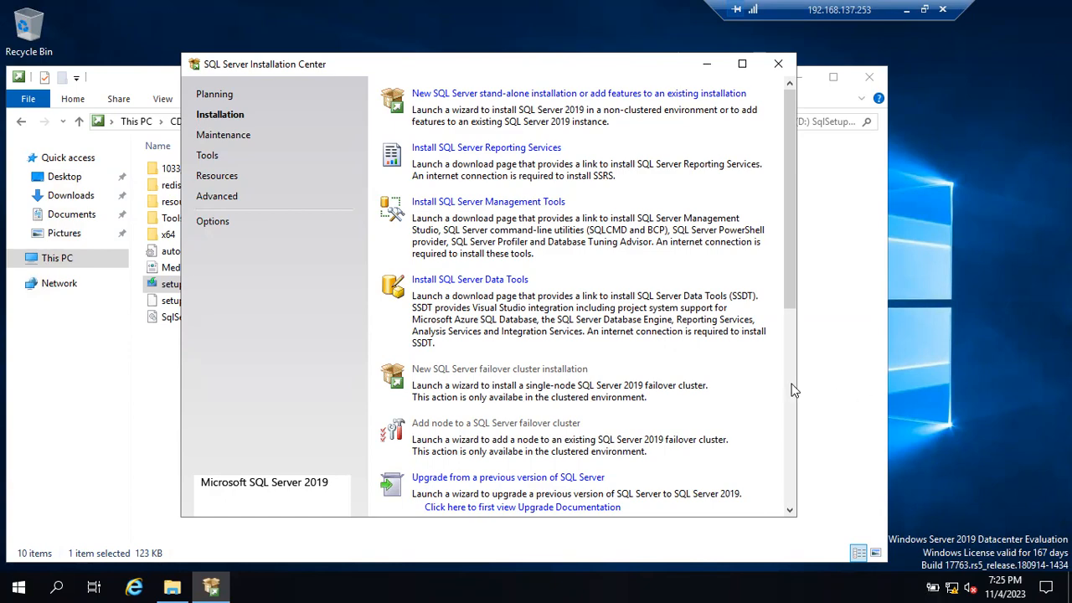
click(904, 11)
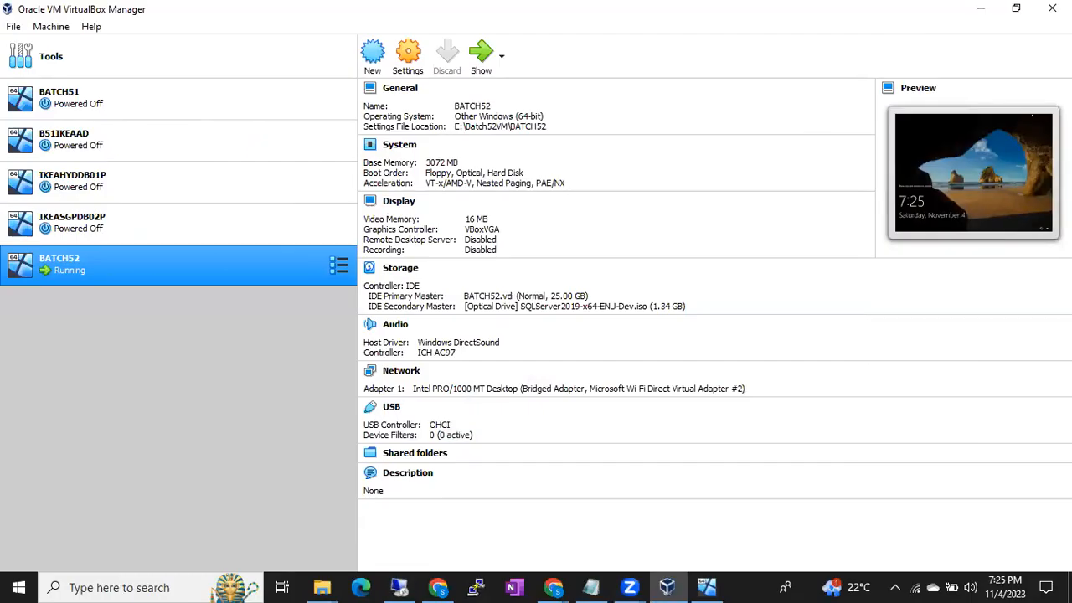
- Switch to Chrome and look through the drawings in the Batch50.drawio diagram
click(553, 588)
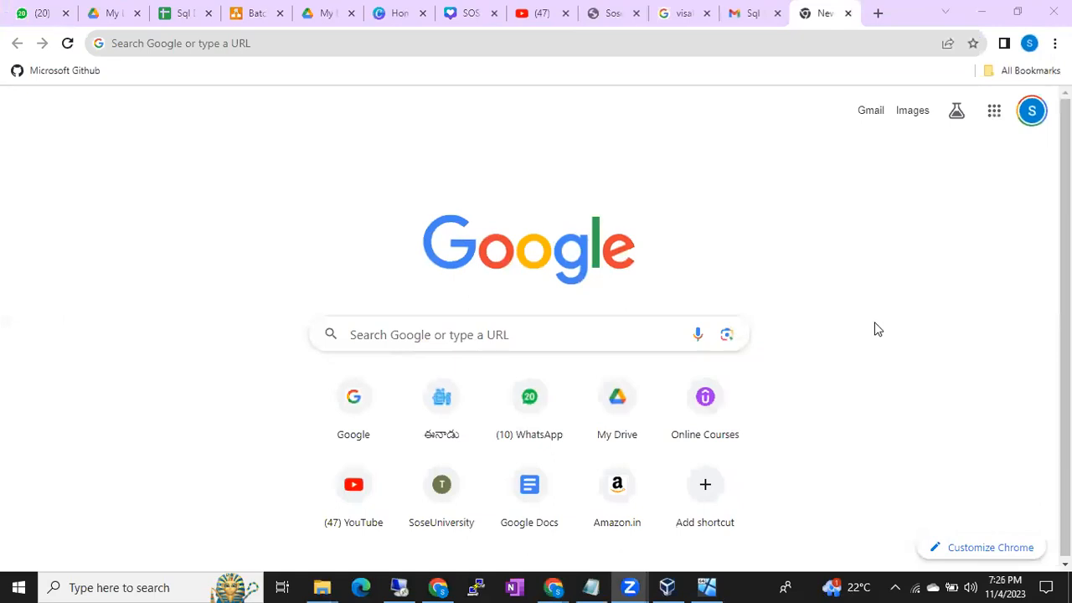
click(242, 15)
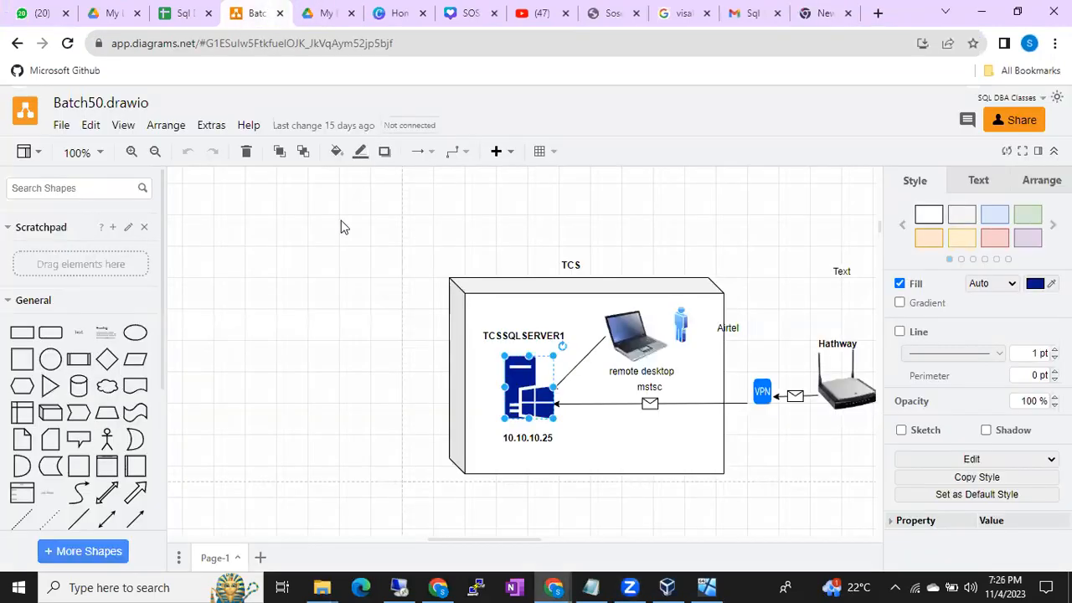
click(360, 407)
scroll(381, 428, down, 2)
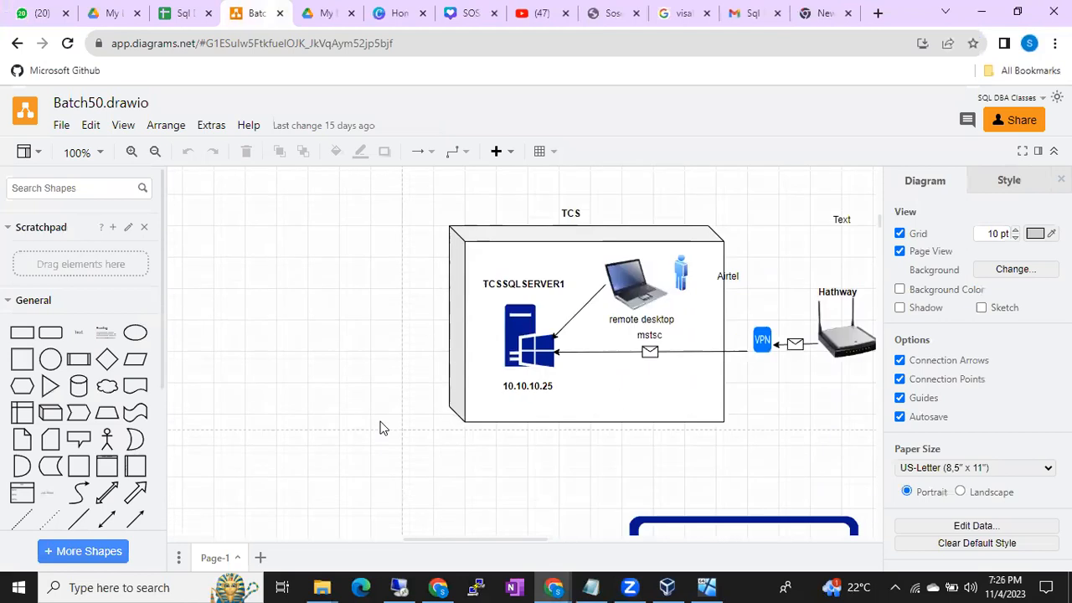
scroll(379, 428, down, 15)
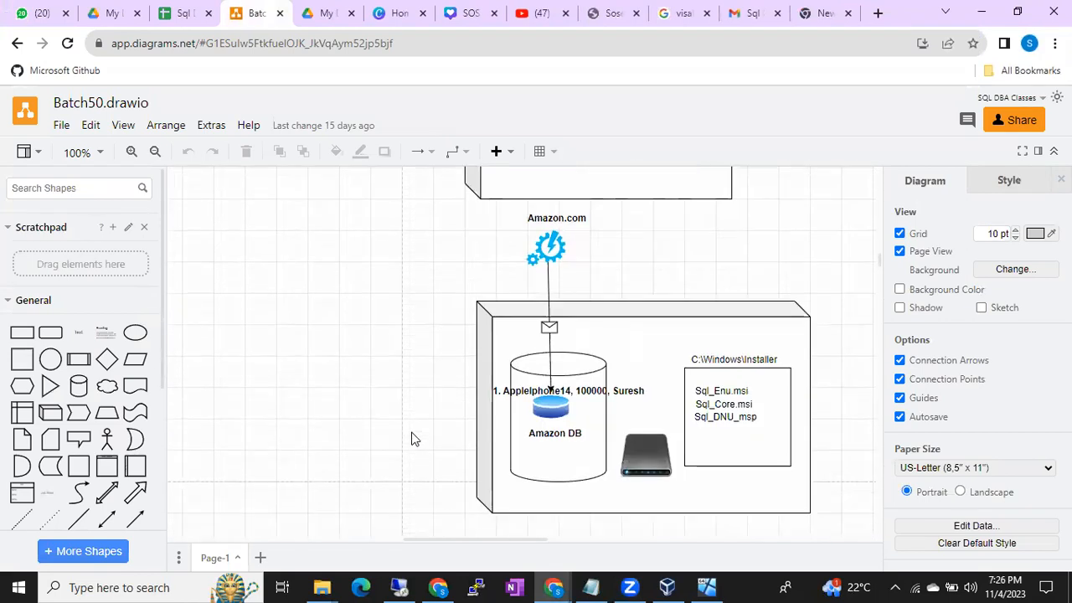
scroll(411, 439, down, 5)
drag(426, 437, 398, 436)
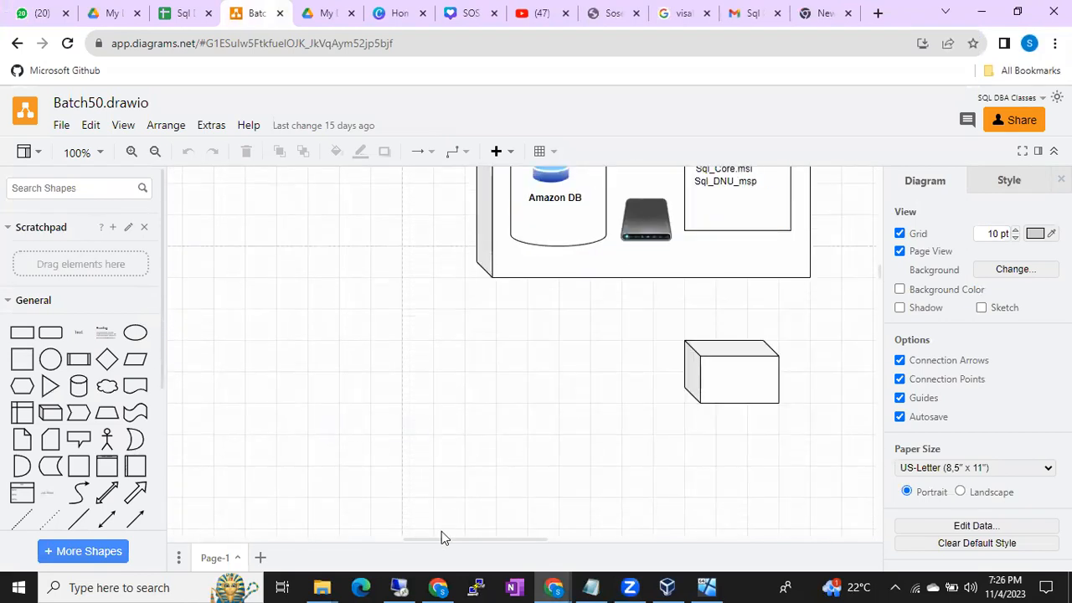
drag(413, 539, 436, 540)
scroll(420, 475, down, 2)
scroll(420, 475, down, 15)
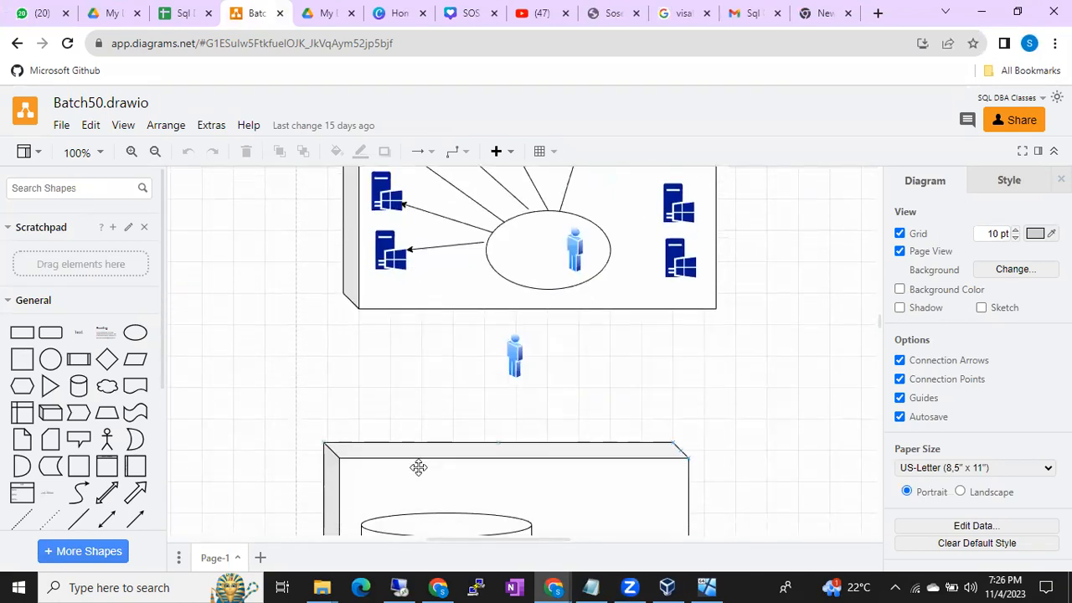
scroll(418, 467, down, 3)
scroll(430, 464, up, 3)
scroll(430, 465, up, 3)
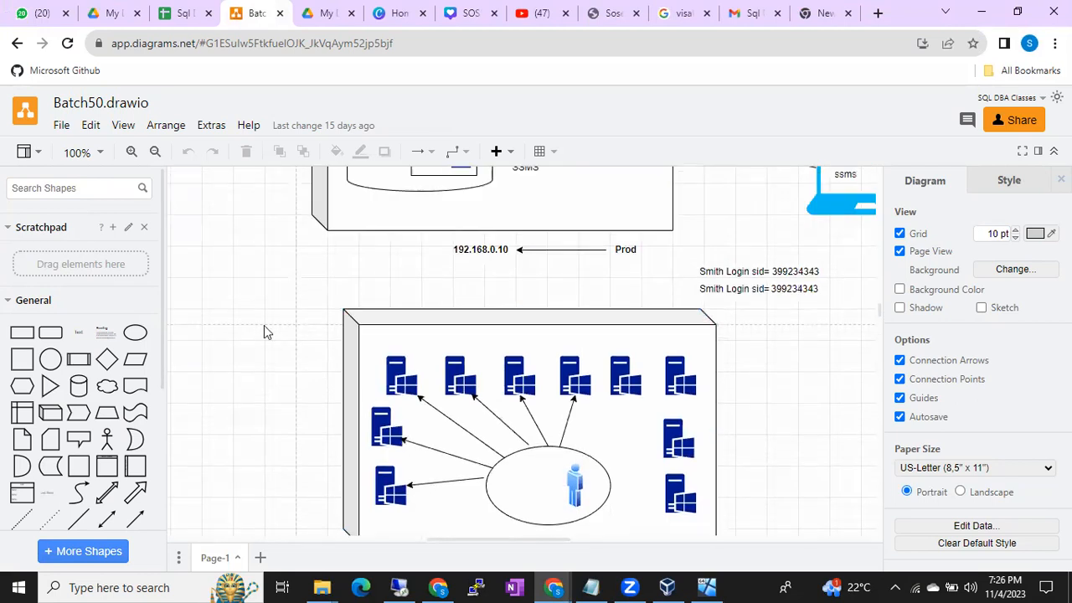
- Open the recent Google Drive diagram B52 Sql DBA.drawio in the current window
click(61, 125)
mouse_move(150, 199)
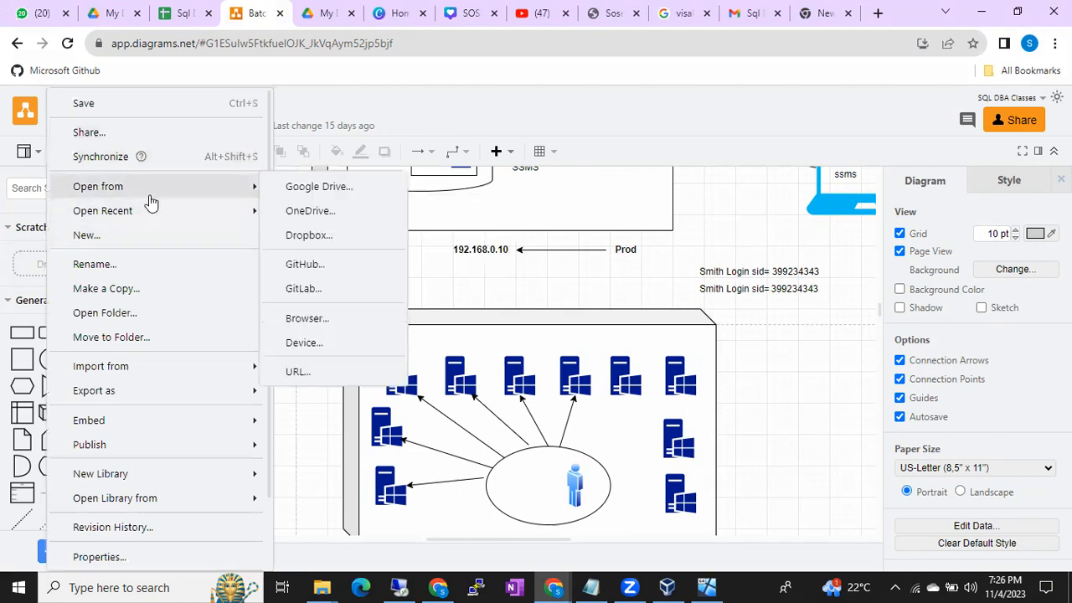
mouse_move(240, 215)
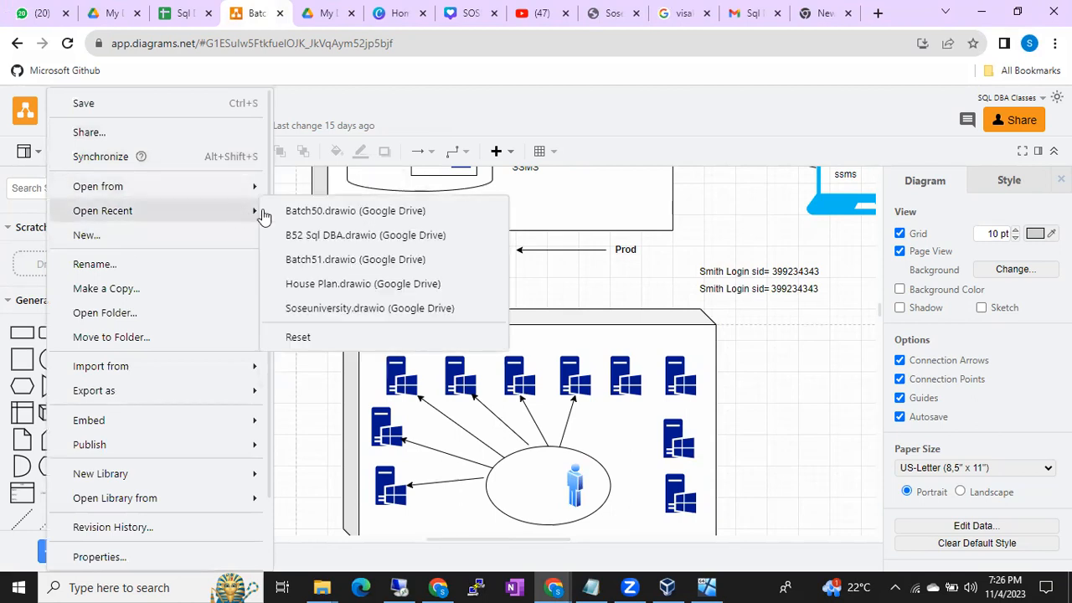
click(366, 233)
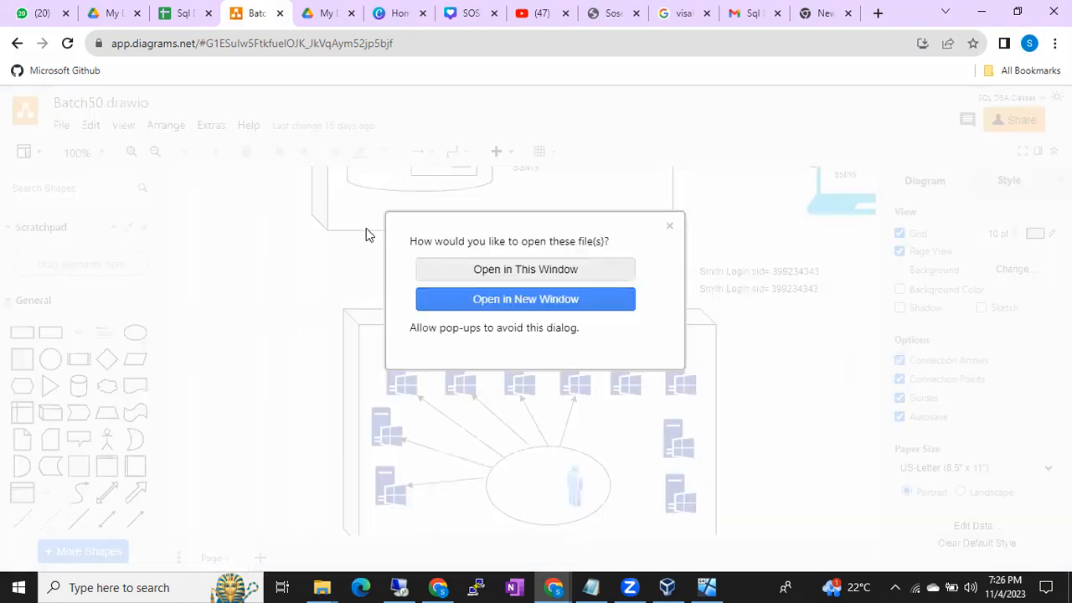
click(508, 269)
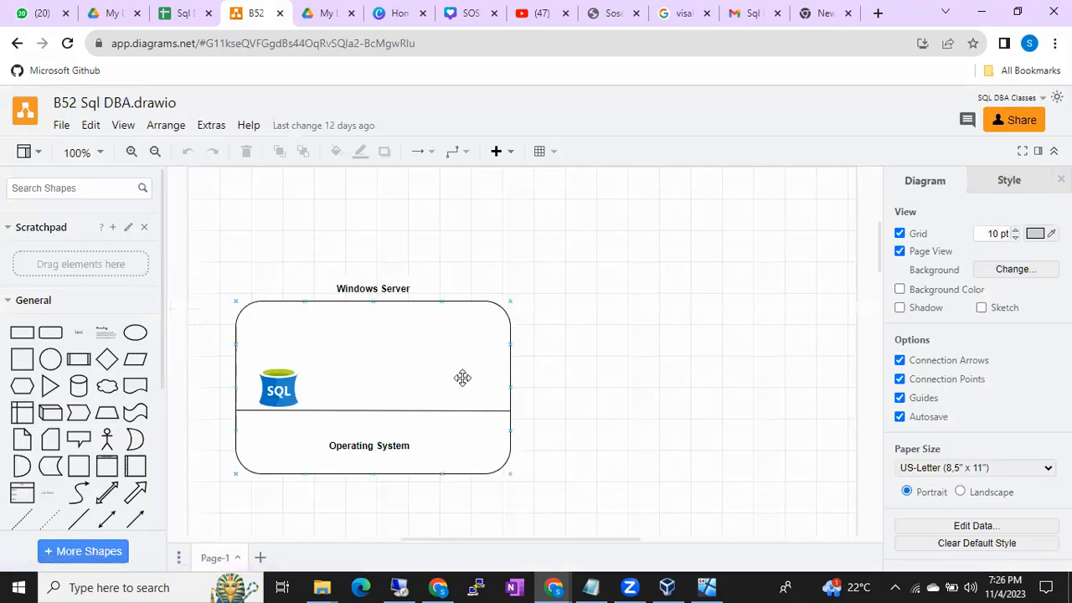
- Look through the B52 Sql DBA diagram, then check the installation options in the remote session and minimize it
scroll(466, 402, down, 3)
scroll(469, 416, up, 4)
scroll(469, 416, down, 10)
scroll(470, 421, down, 6)
scroll(470, 426, up, 5)
scroll(471, 426, up, 1)
scroll(471, 426, down, 1)
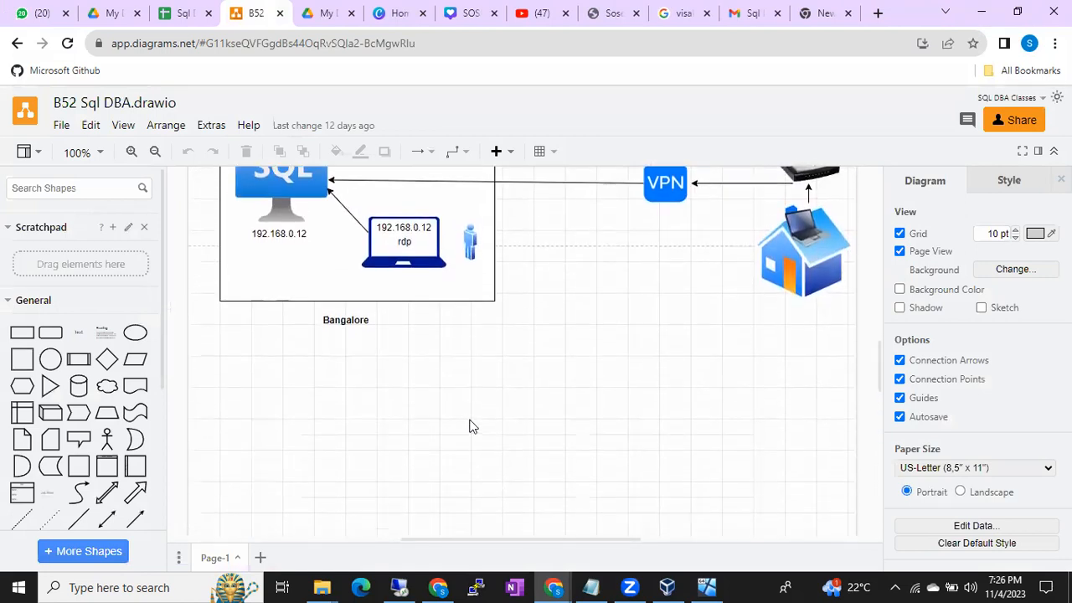
click(411, 584)
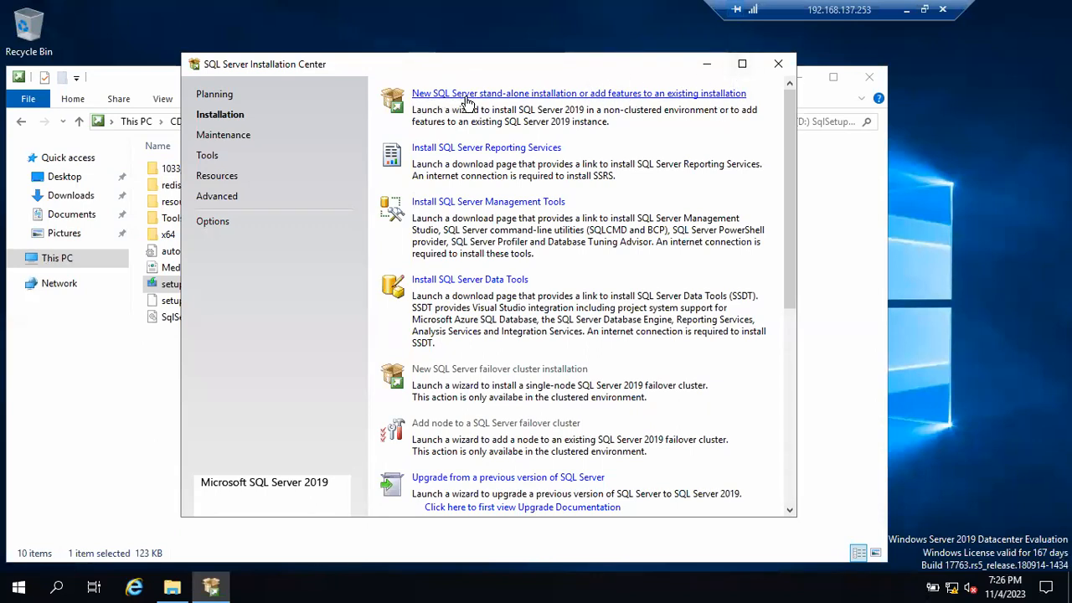
click(906, 10)
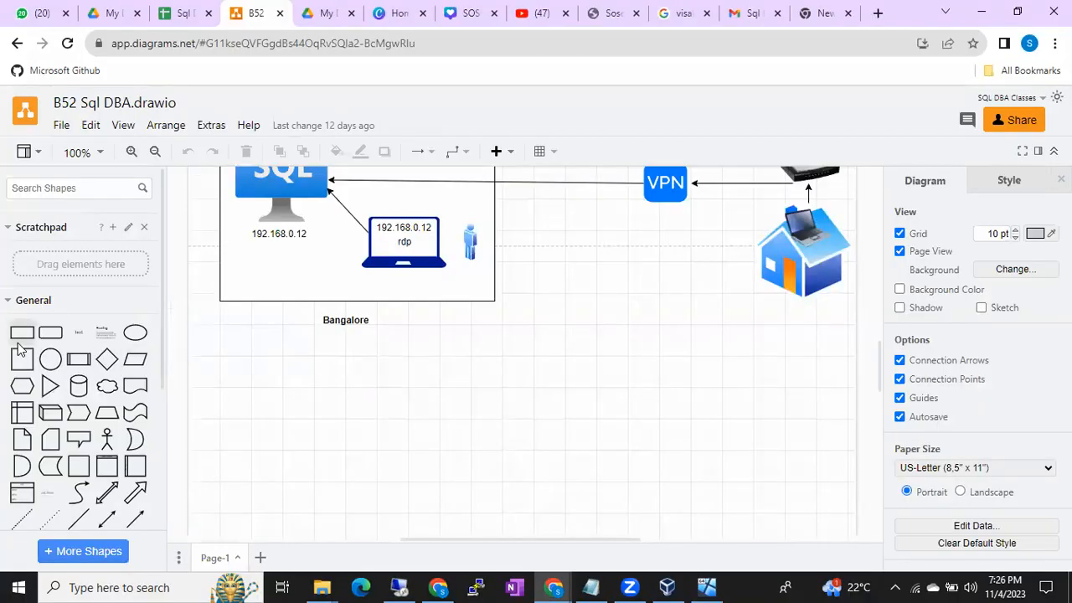
- Add a rounded rectangle in the empty area below the Bangalore drawing and enlarge it into a big box
click(50, 332)
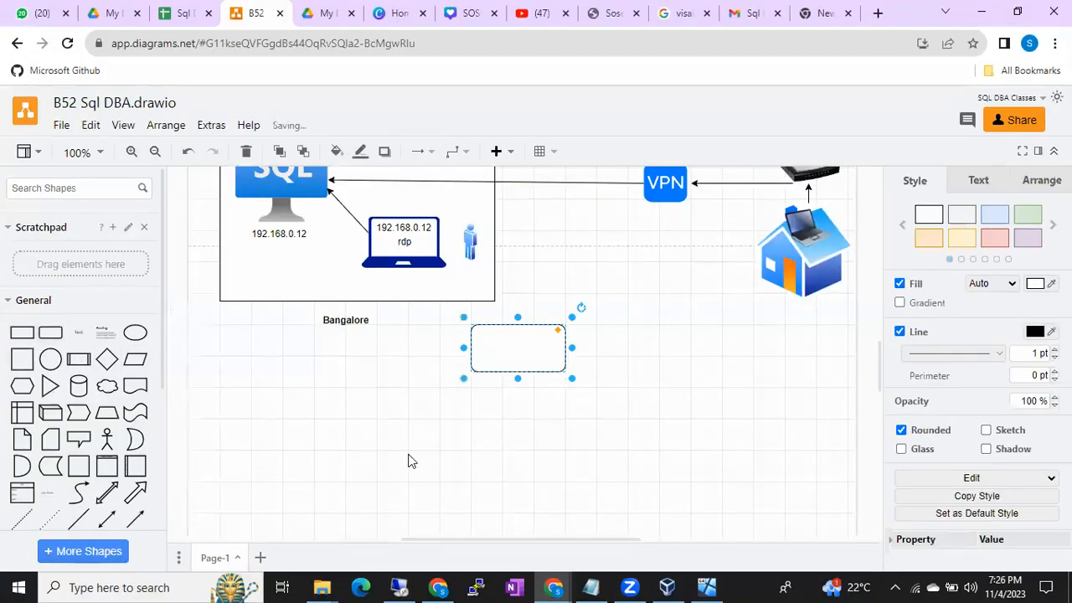
scroll(505, 371, down, 4)
drag(523, 192, 549, 445)
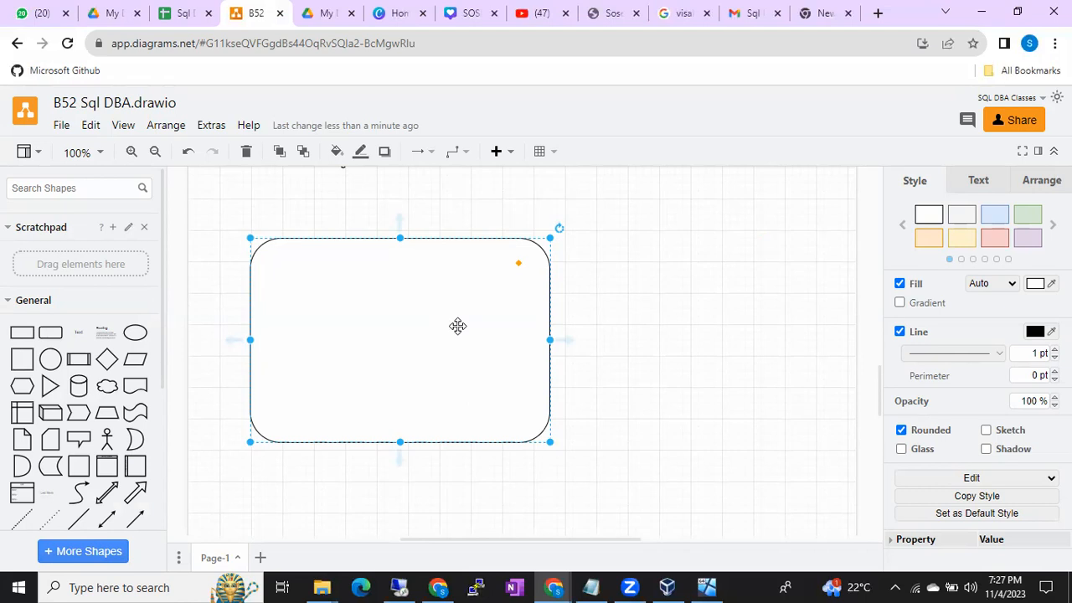
- Switch to Notepad and add the line "Standalone menas installing sql server in a Single windows machine" below the instance definition
click(589, 586)
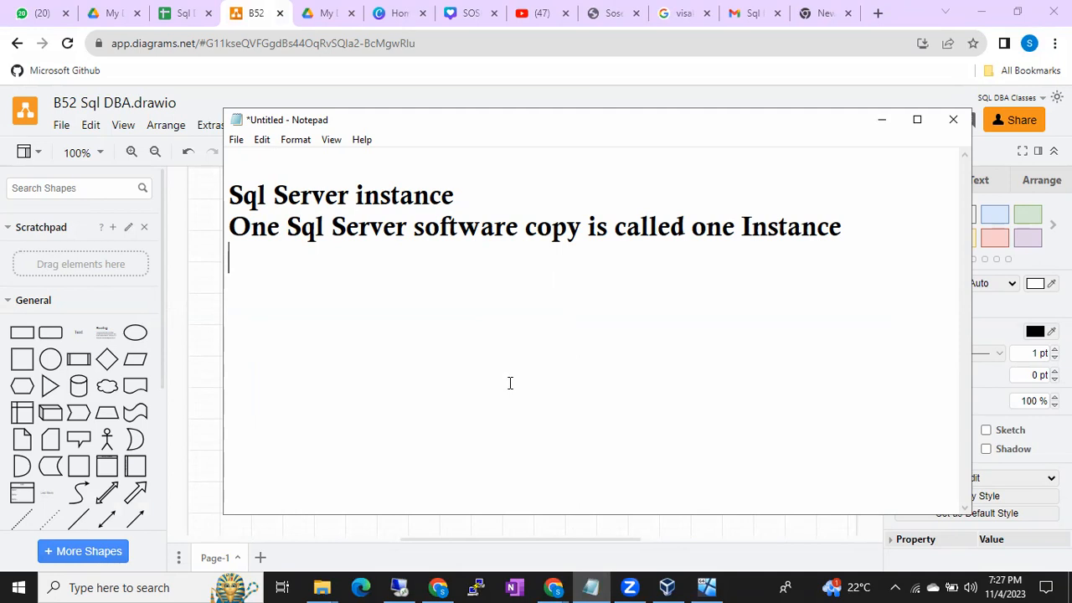
key(Return)
key(Return)
text(Standalon)
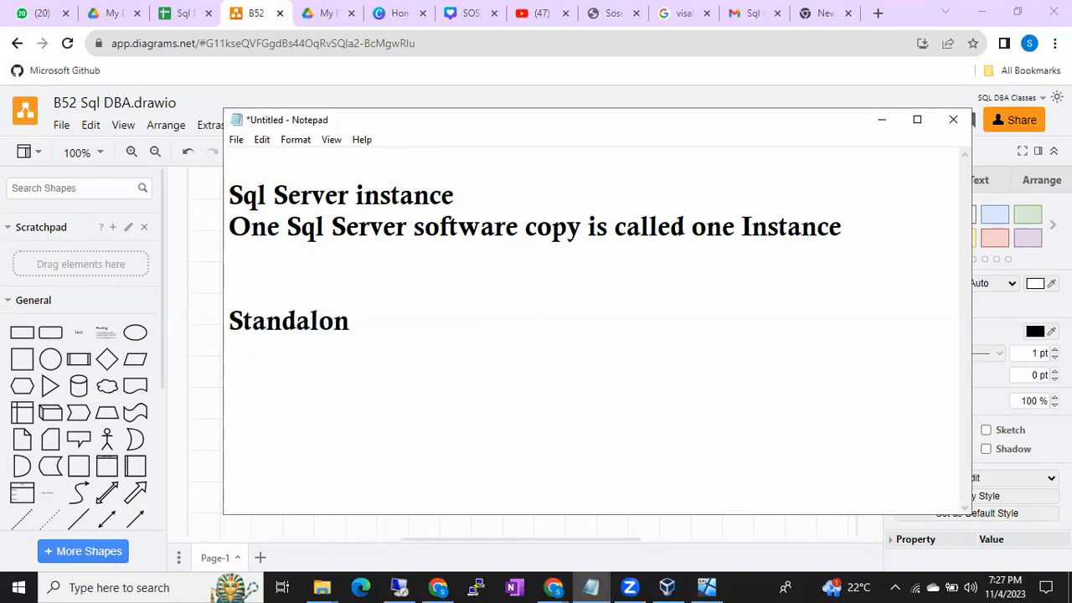
text(e)
text( menas i)
key(BackSpace)
text(menas ins)
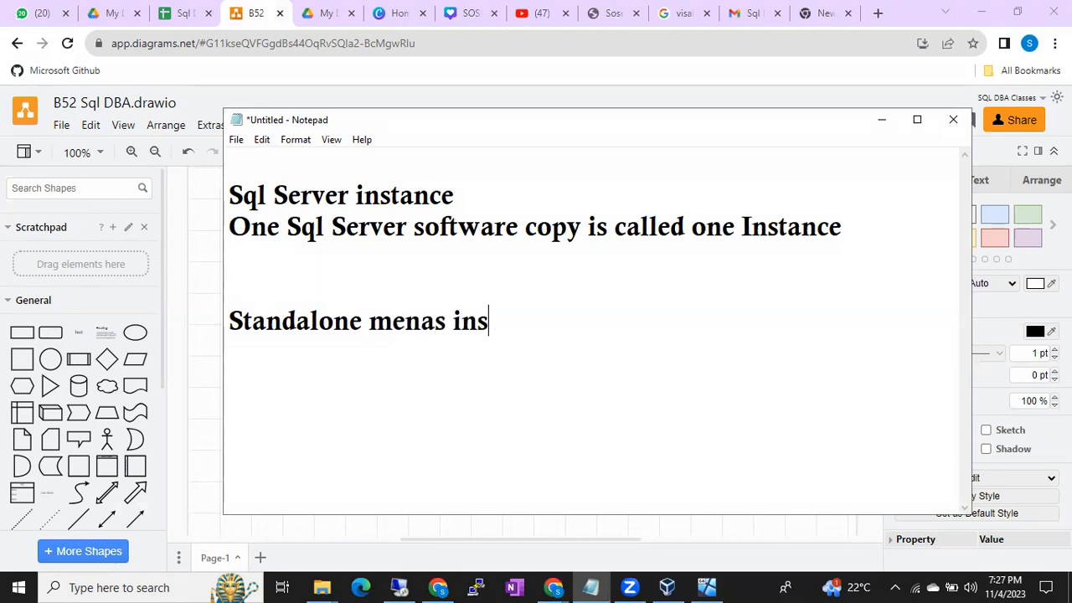
text(talling sql serve)
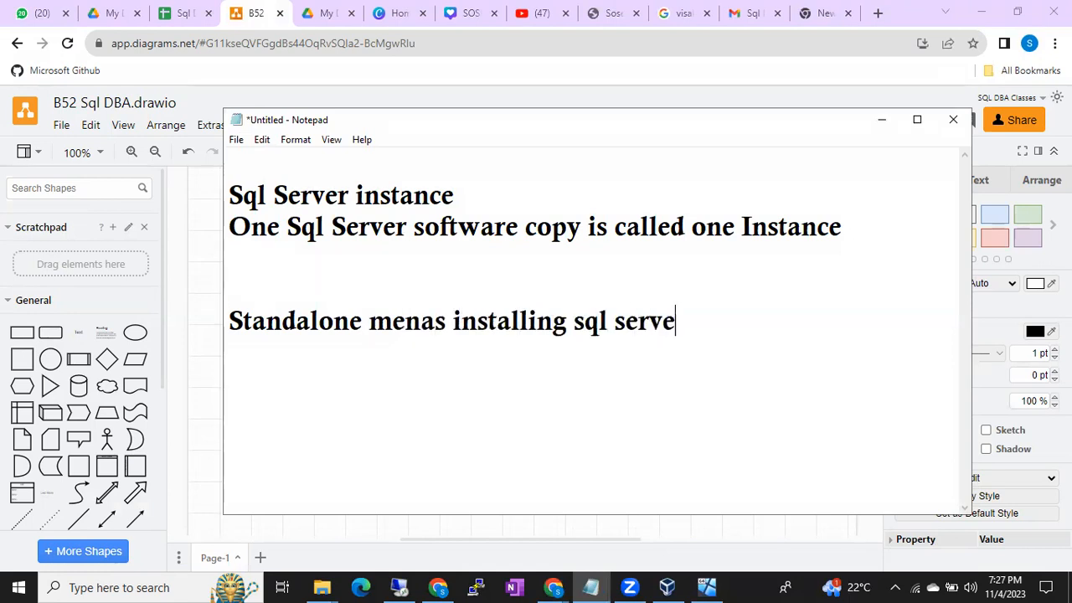
text(r in a Sing)
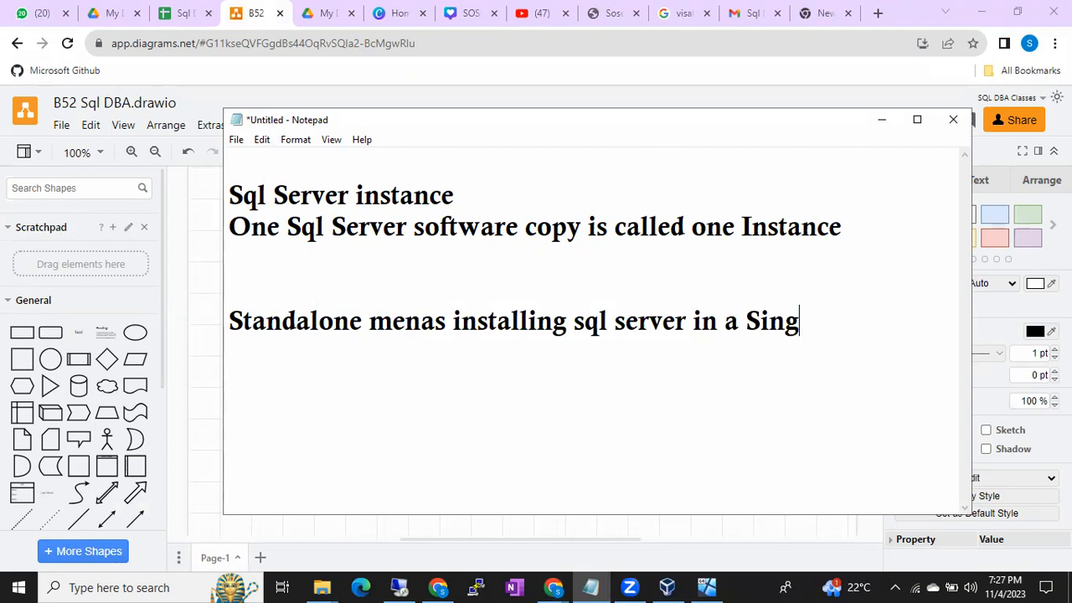
text(le windows machine)
key(Return)
key(Return)
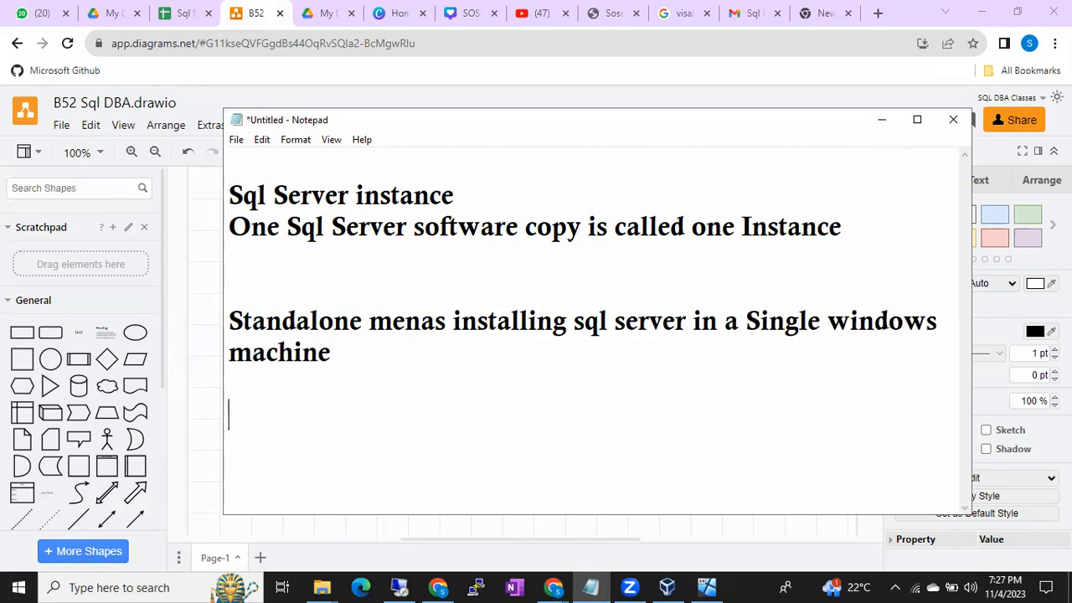
- Add the heading "Cluster Installation" with the line "Installing Sql server in multiple Machines" beneath it, then minimize Notepad
text(Cluster Installation)
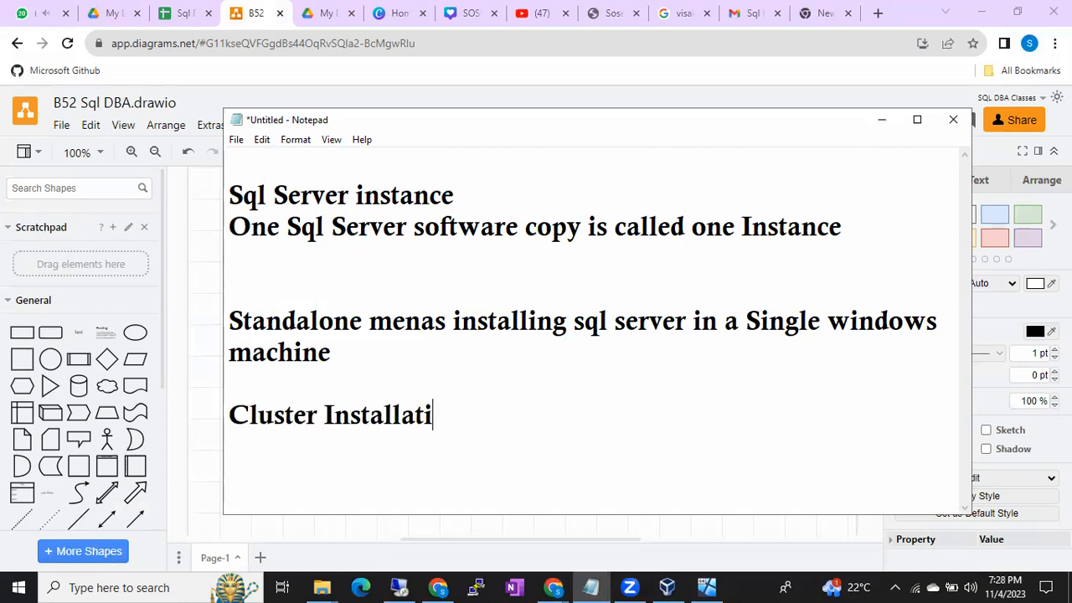
key(BackSpace)
text(on)
key(Return)
text(Install)
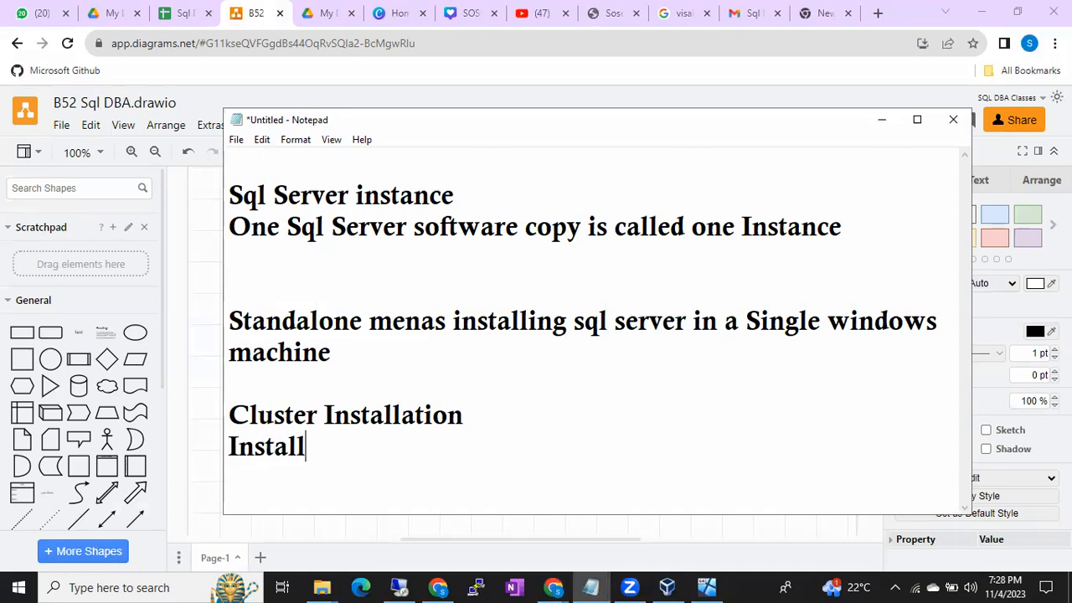
text(ing Sql server)
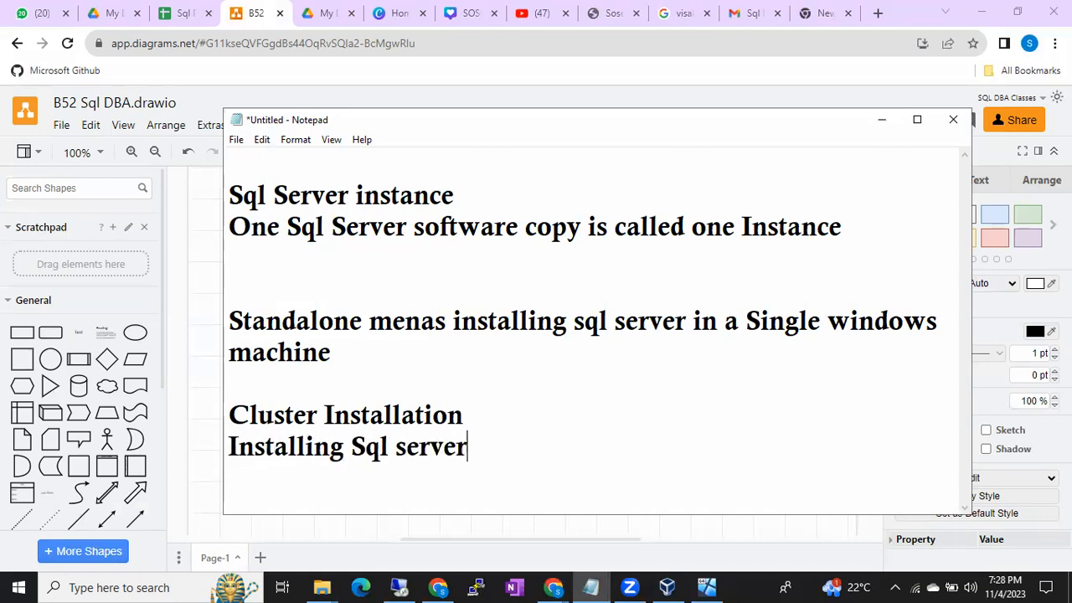
text( in multiple )
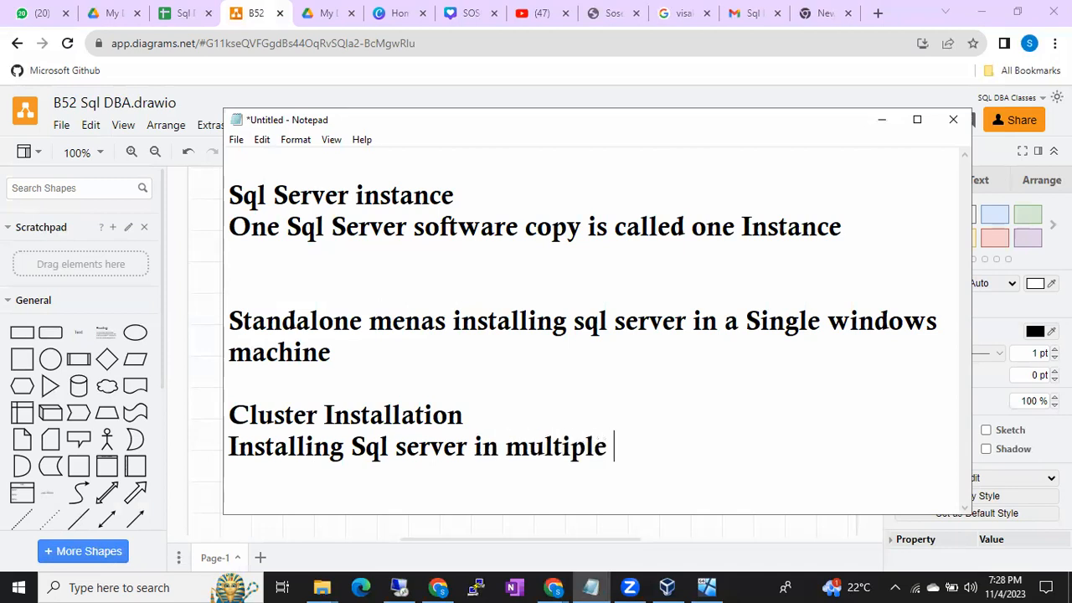
text(Machines)
key(Return)
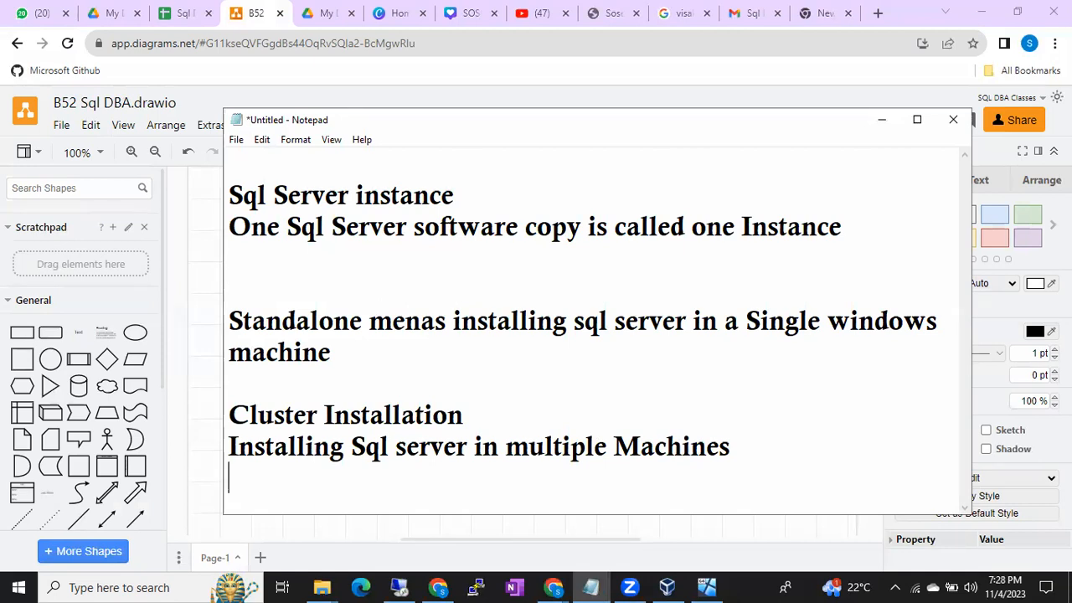
click(881, 121)
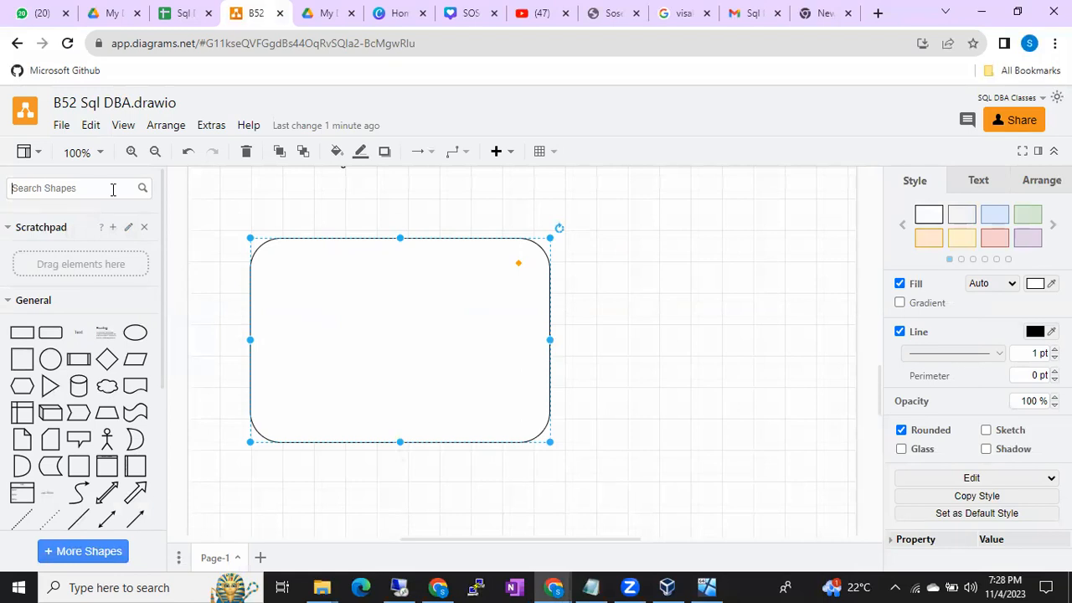
- Add the bold text label "192.168.137.253" and place it centred just below the large rounded box
double_click(612, 361)
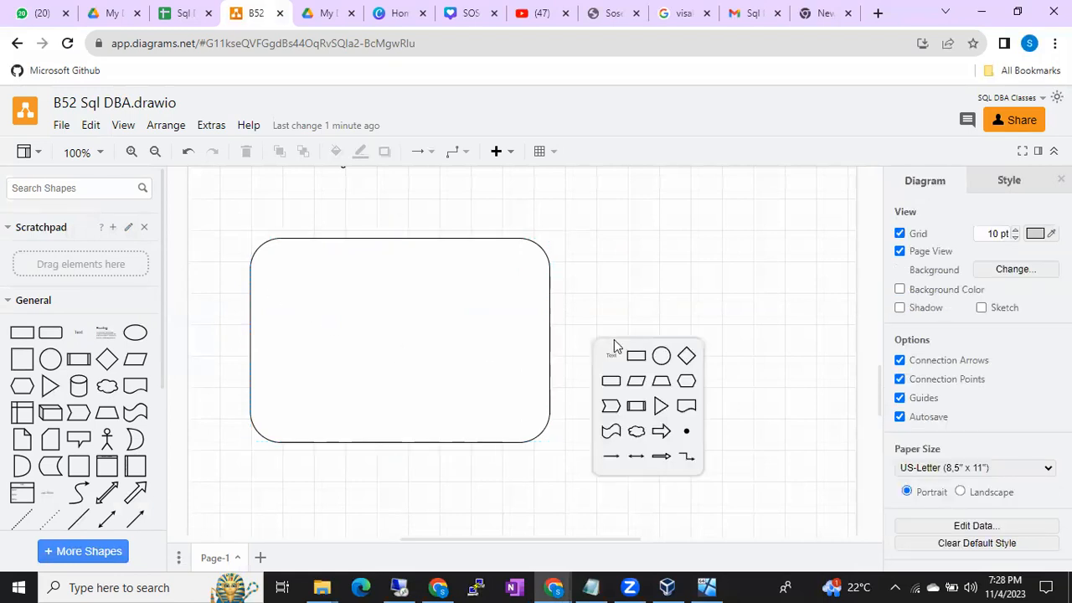
click(612, 358)
text(1)
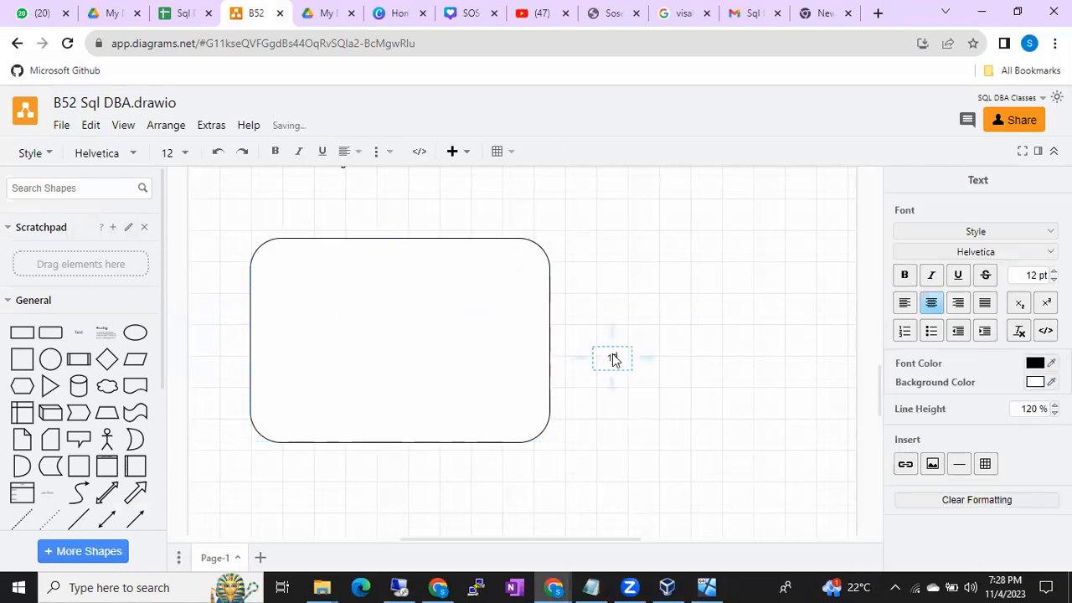
text(92.168)
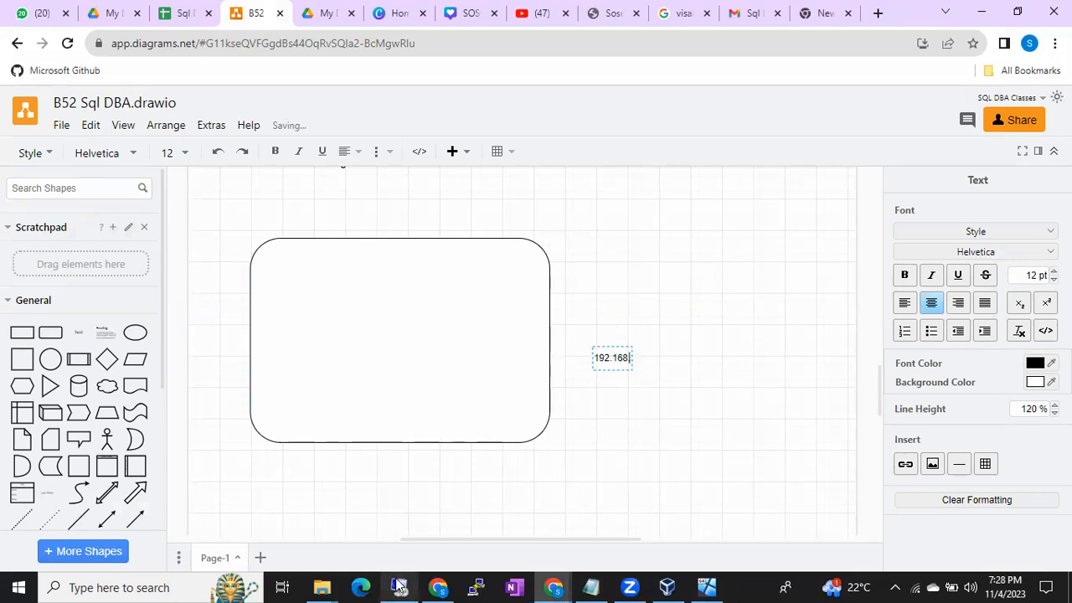
mouse_move(400, 585)
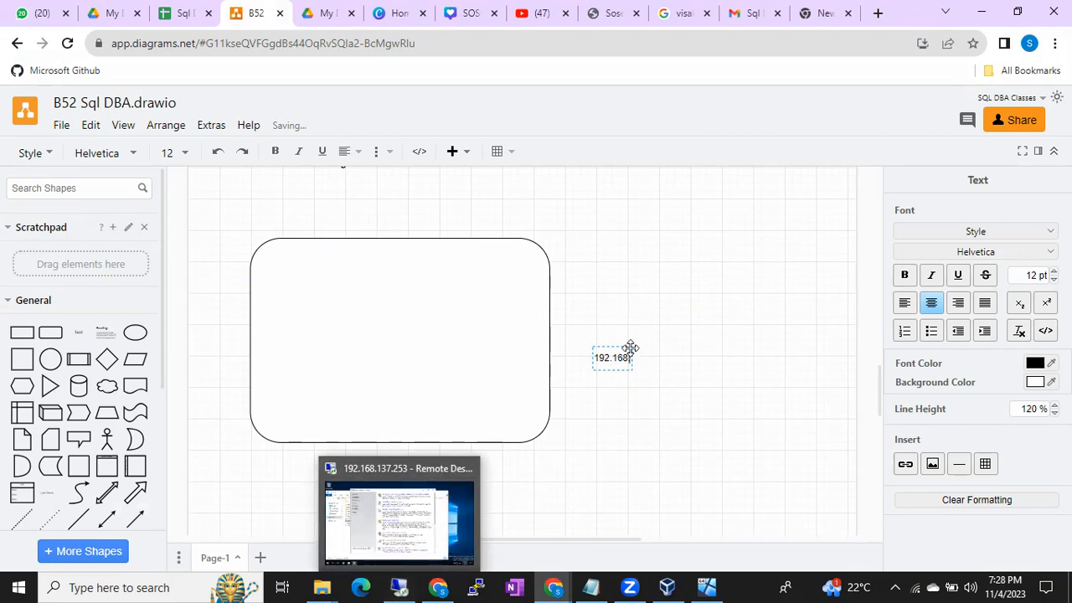
text(.13)
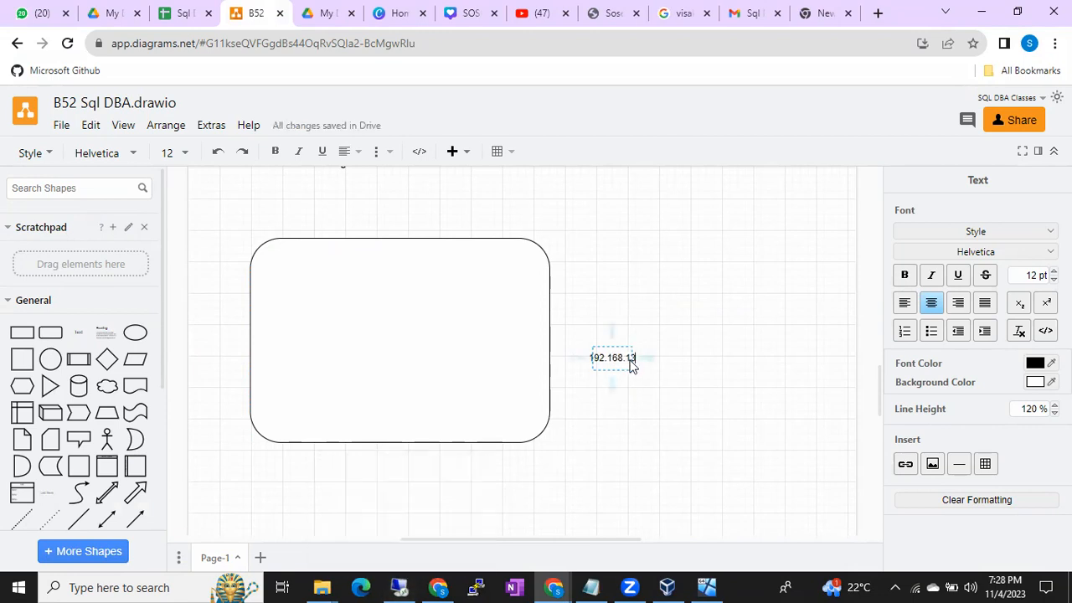
text(7.253)
click(694, 348)
drag(623, 362, 405, 453)
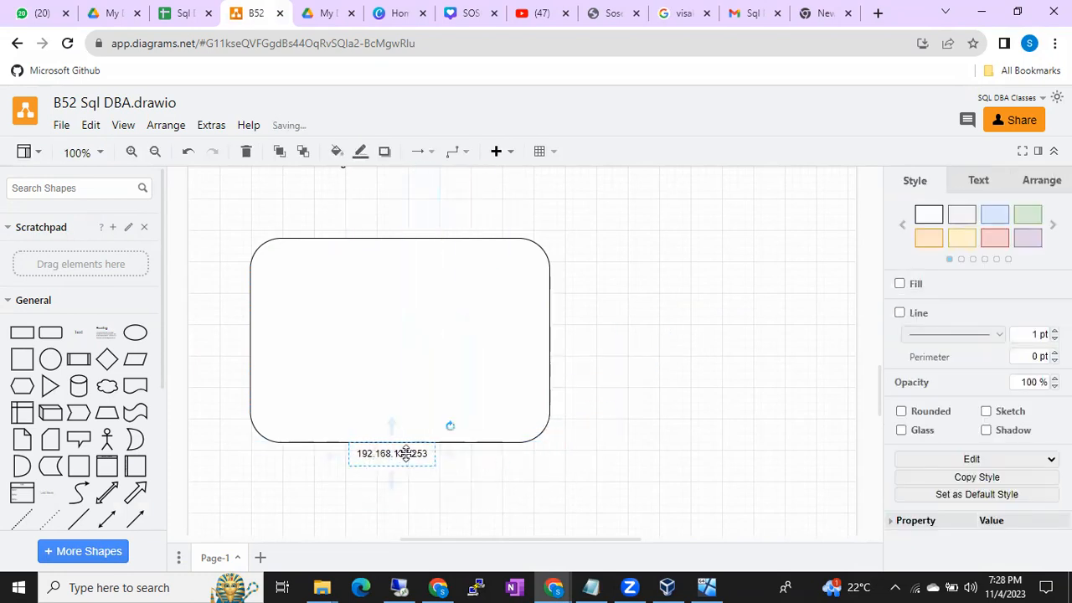
click(503, 331)
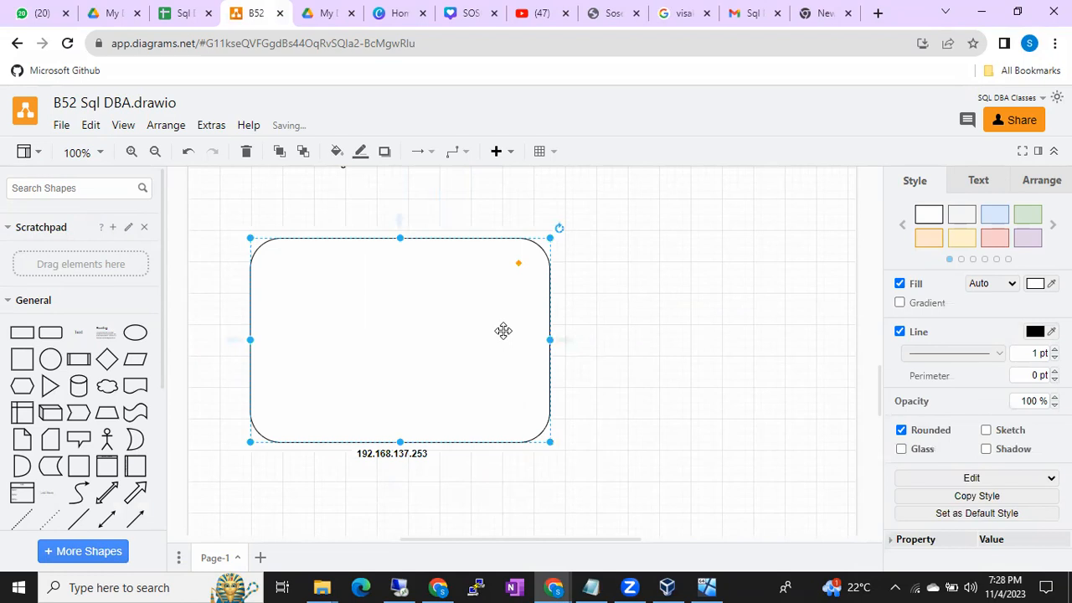
- Search the shapes for "sql server" and fill the rounded box with twelve SQL database icons in three rows of four
click(74, 189)
text(sql server)
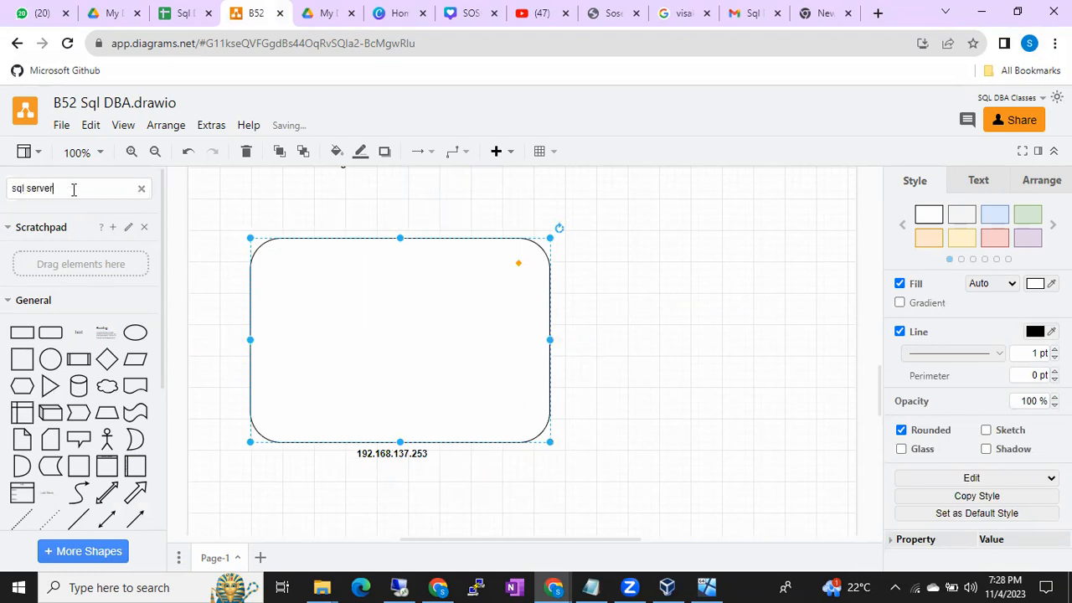
key(Return)
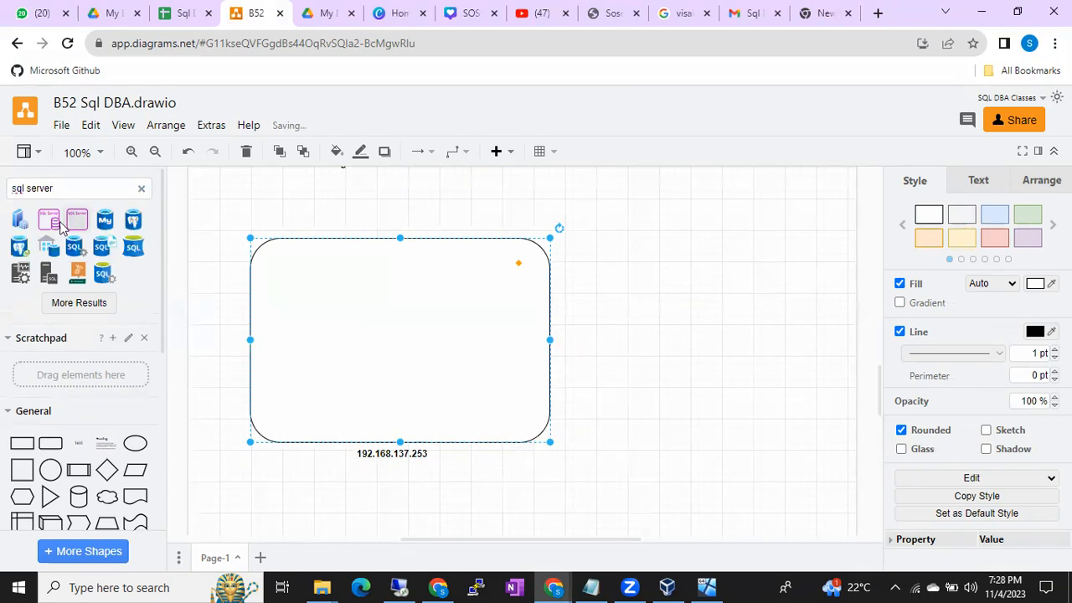
click(134, 247)
drag(515, 356, 472, 403)
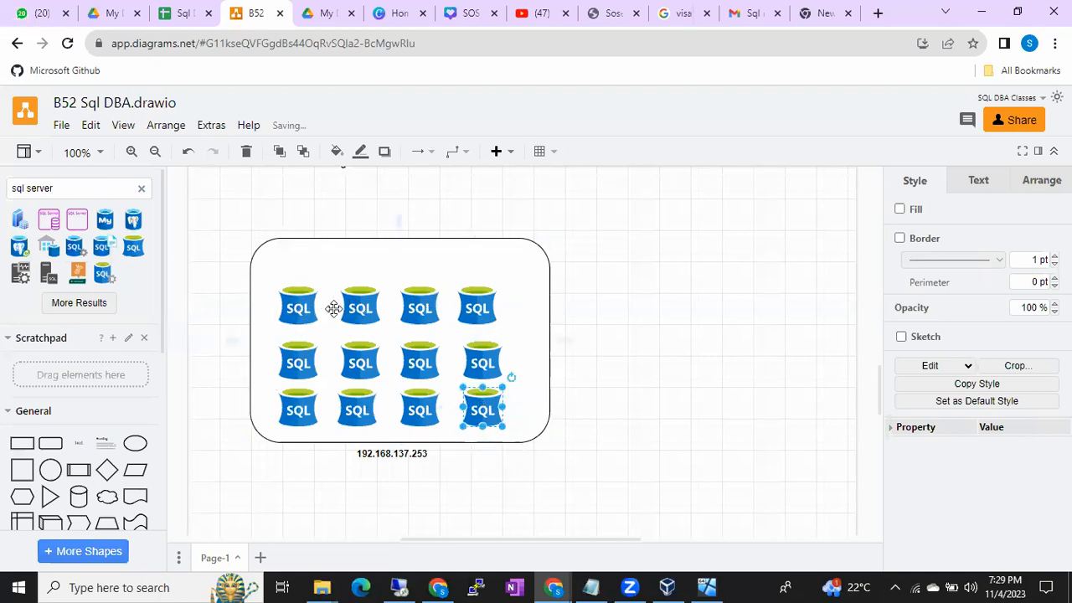
click(636, 355)
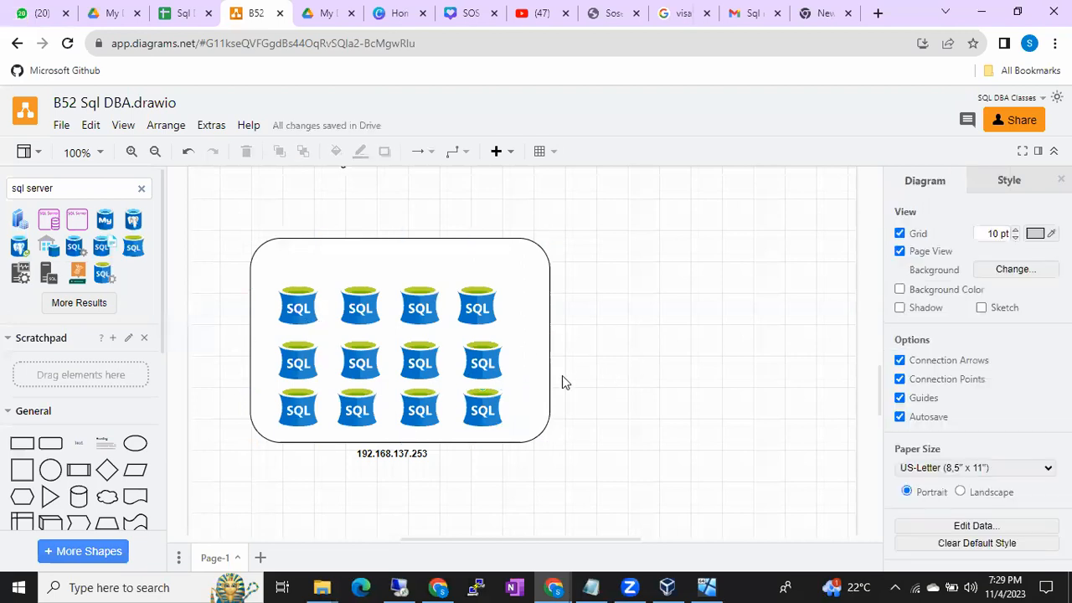
click(298, 310)
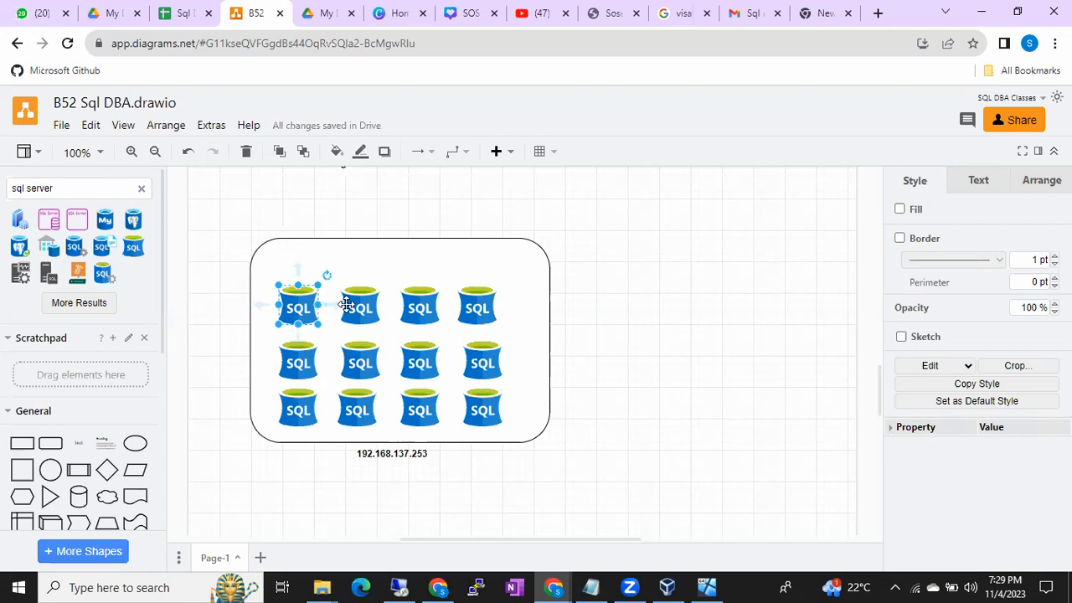
click(362, 305)
click(417, 306)
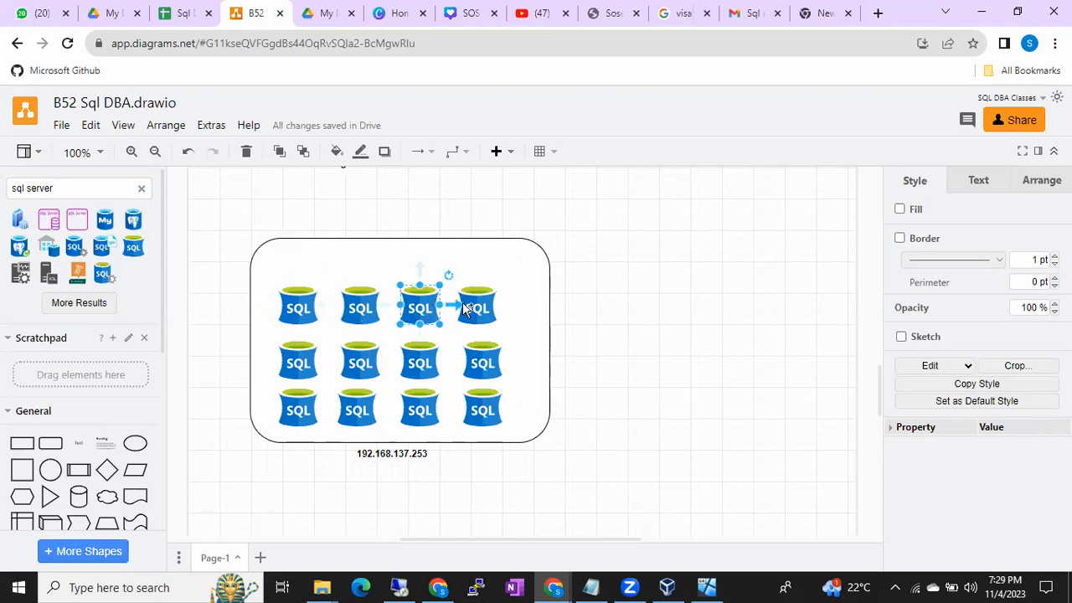
click(461, 306)
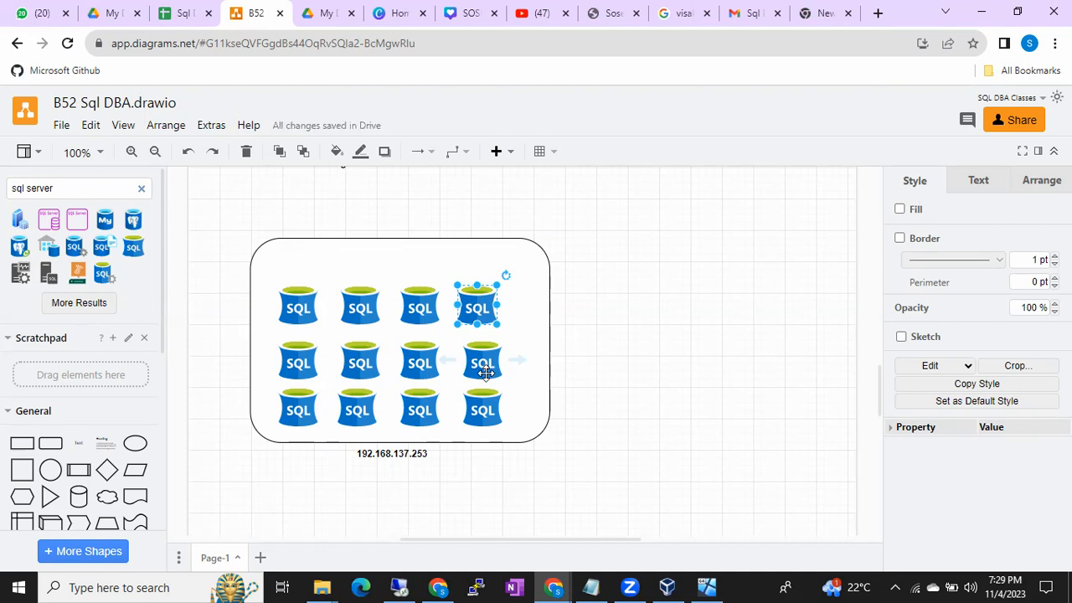
click(305, 307)
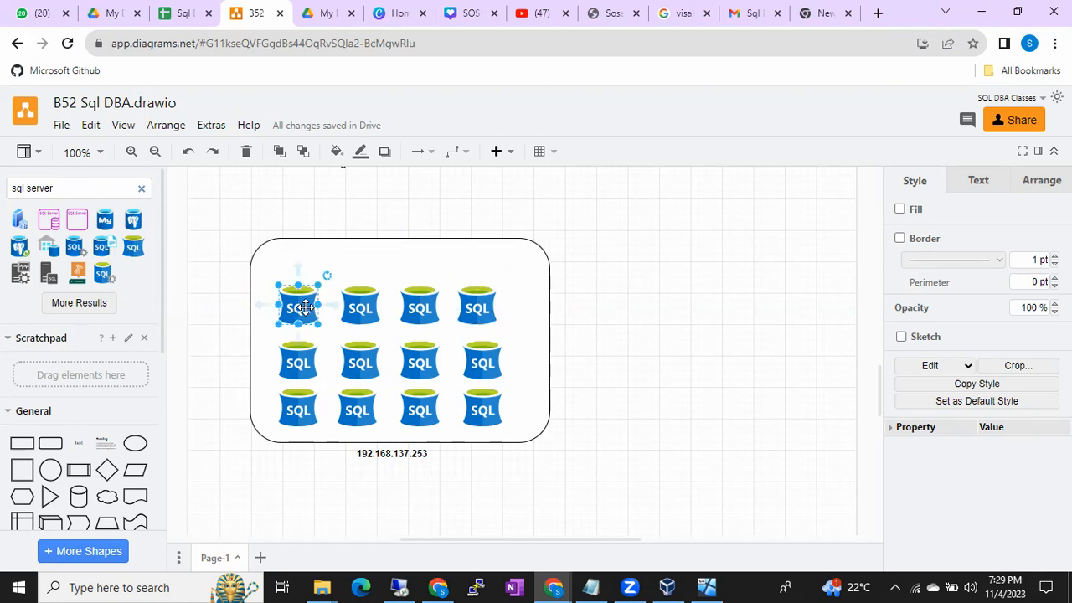
click(364, 259)
- Add the bold text label "Windows Machine" and place it centred on the rounded box's upper edge
click(670, 288)
double_click(670, 288)
click(673, 283)
text(Windows Machine)
click(779, 276)
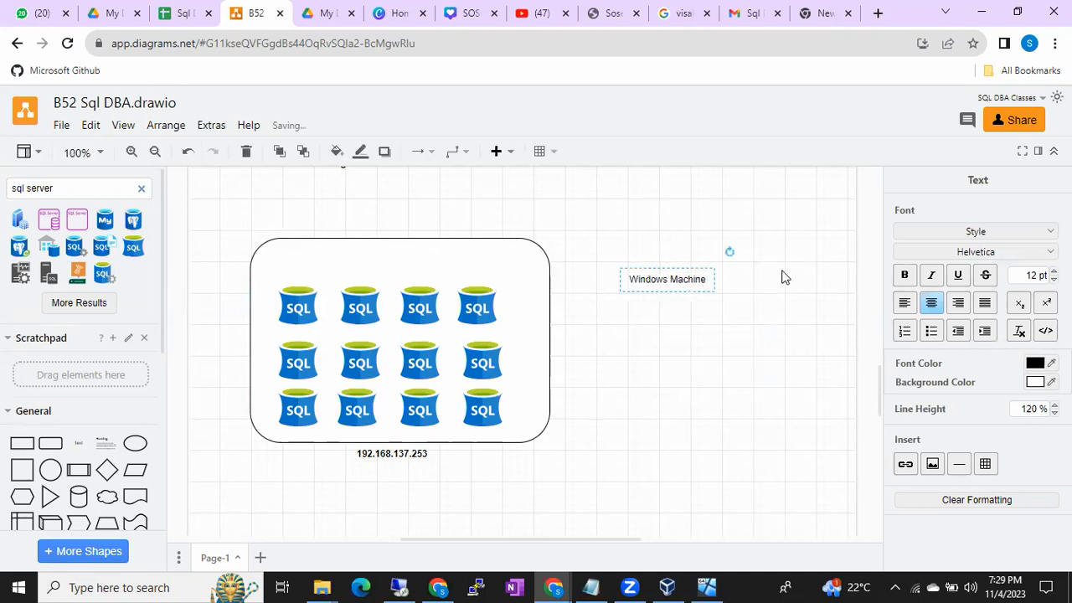
click(655, 288)
key(ctrl+b)
drag(655, 287, 396, 244)
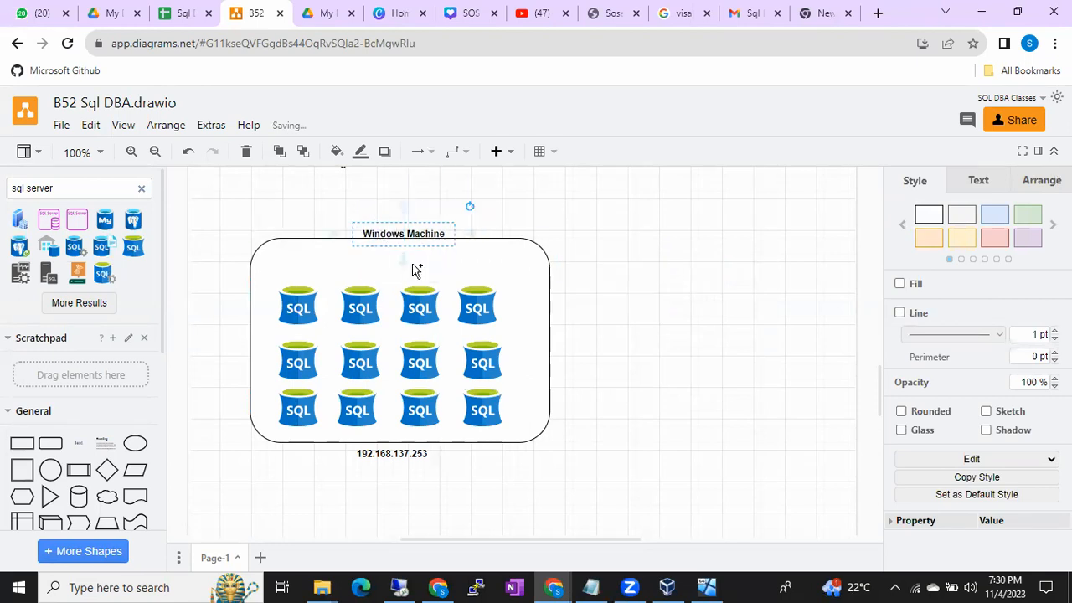
click(637, 338)
- Switch to the remote session, launch the new SQL Server stand-alone installation and select the option to enter a product key
click(399, 587)
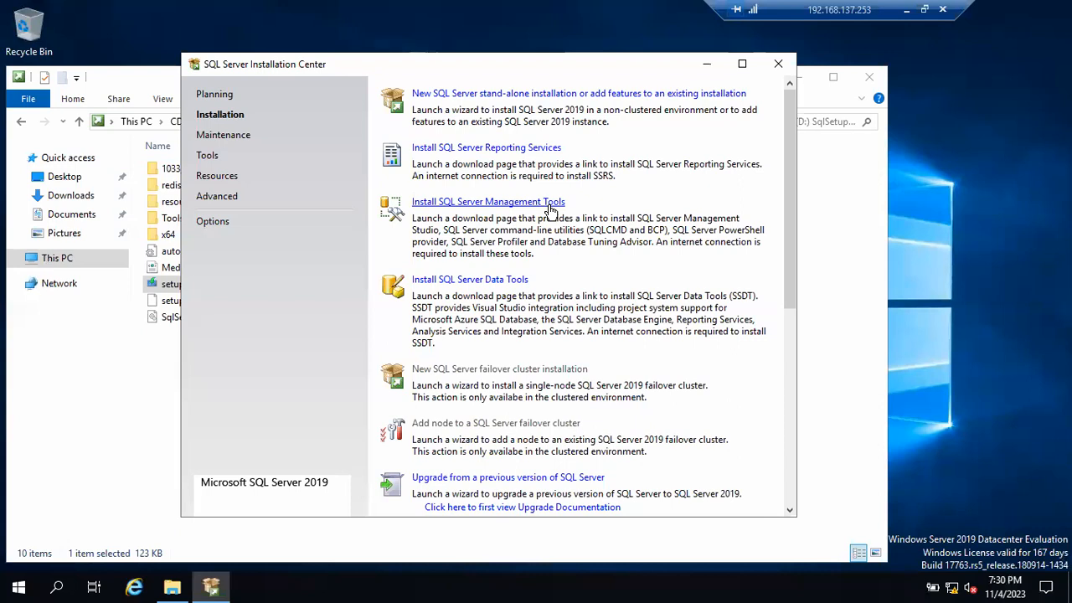
click(520, 94)
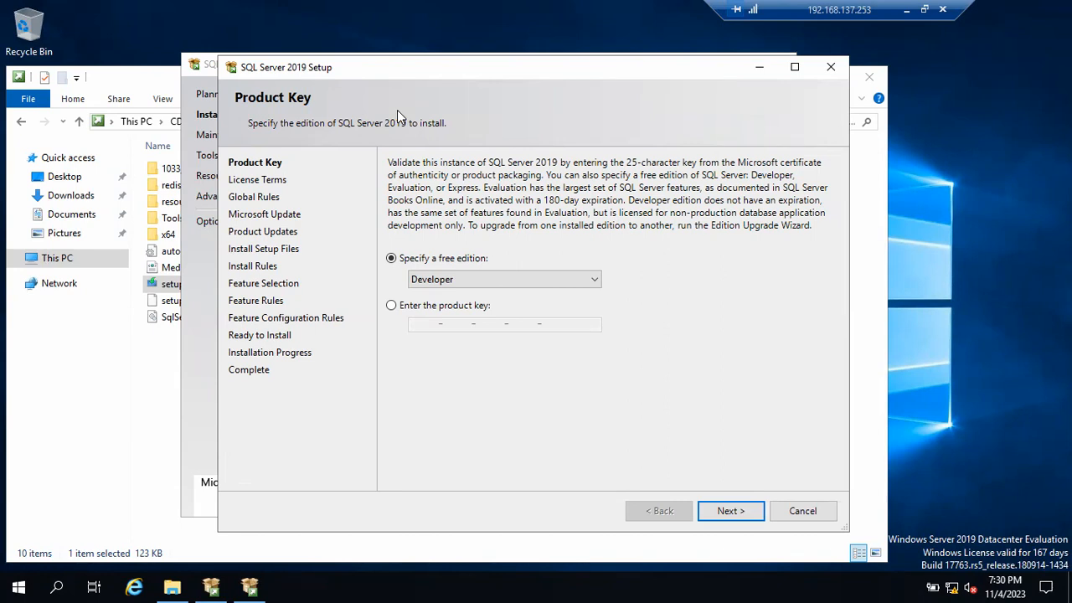
click(390, 307)
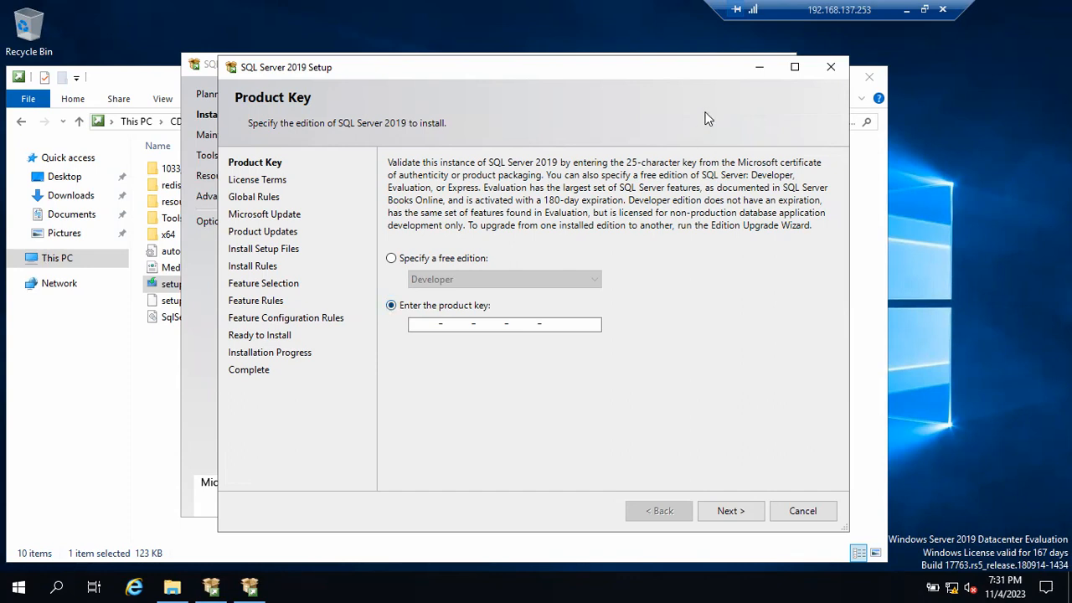
- Minimize the remote session, switch to Notepad and add the line "Key Vault" below the cluster installation note
click(906, 12)
mouse_move(591, 587)
click(635, 527)
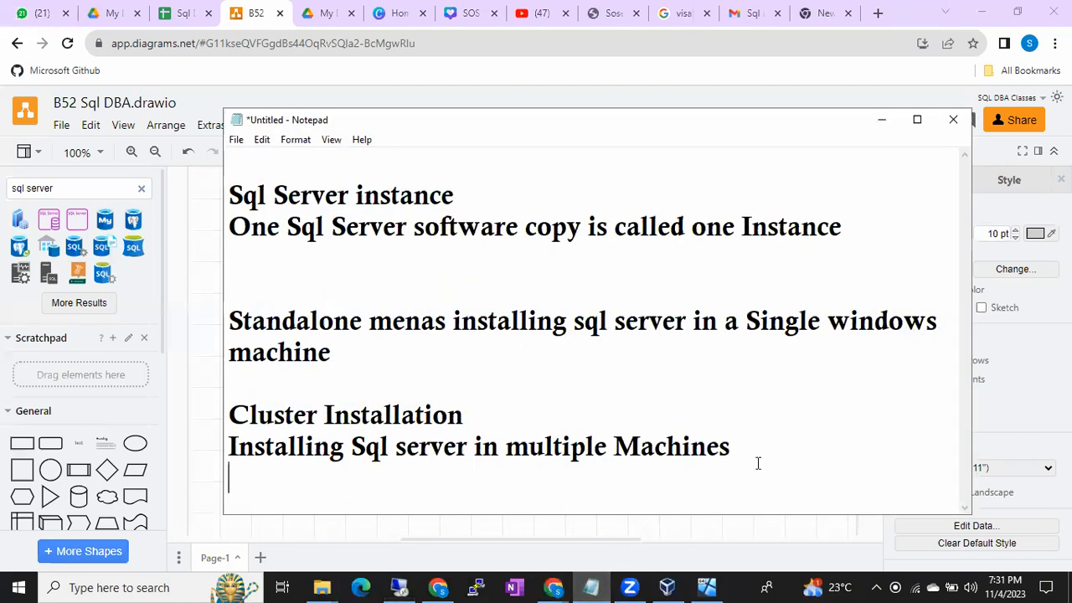
key(Return)
text(Key )
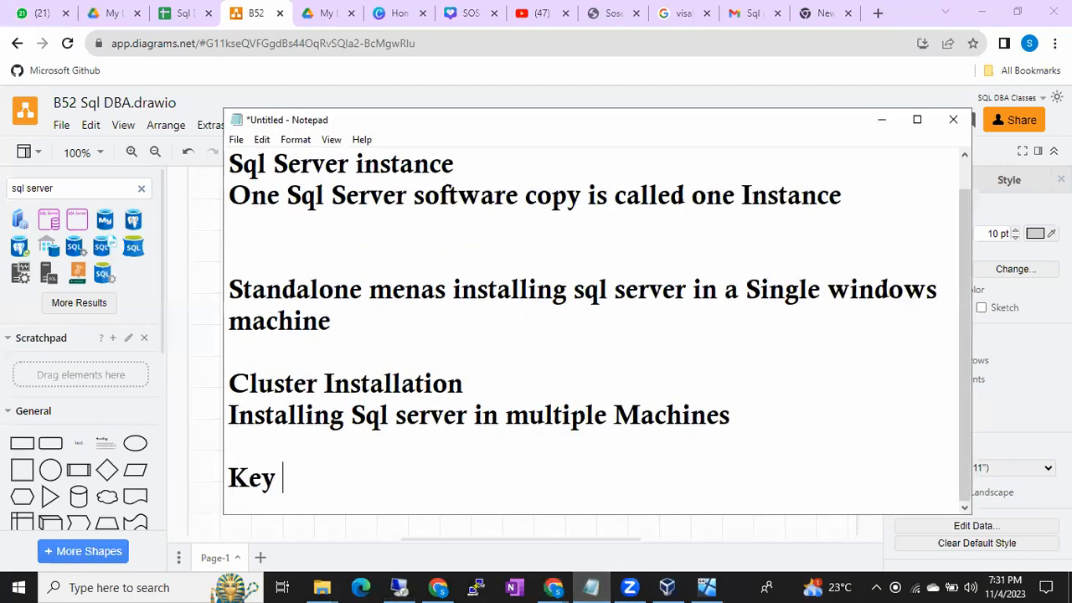
text(Vault)
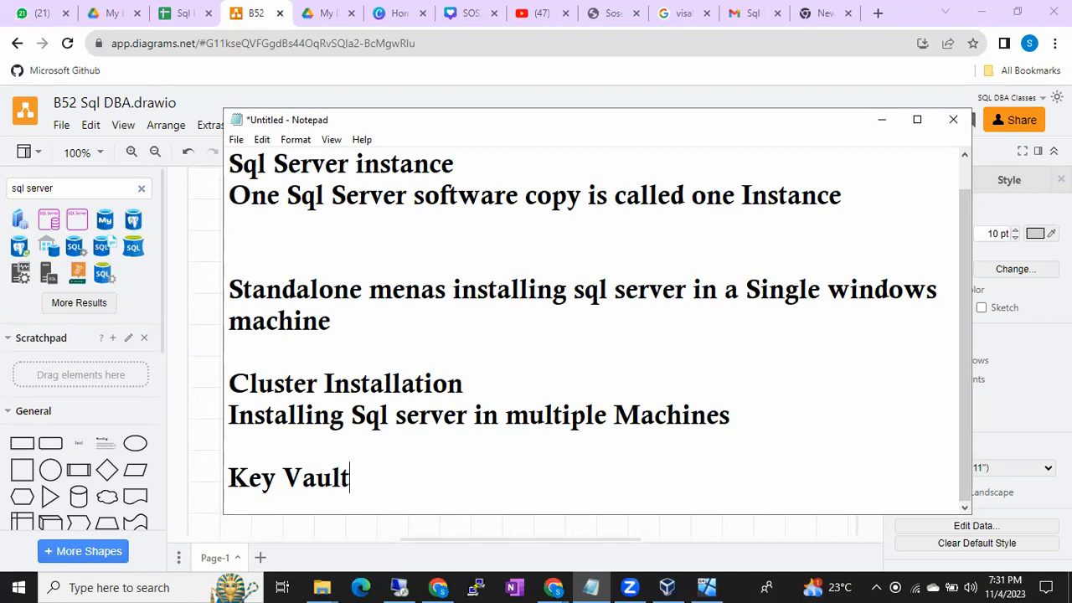
- Return to the remote session, specify the free Developer edition for setup and continue to the license terms
click(399, 586)
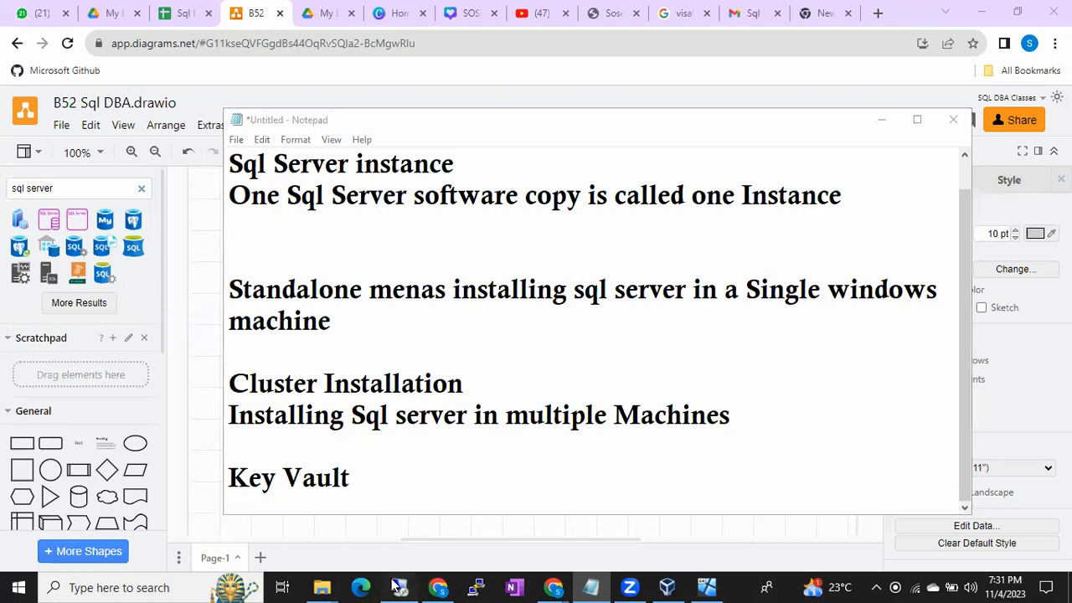
click(496, 322)
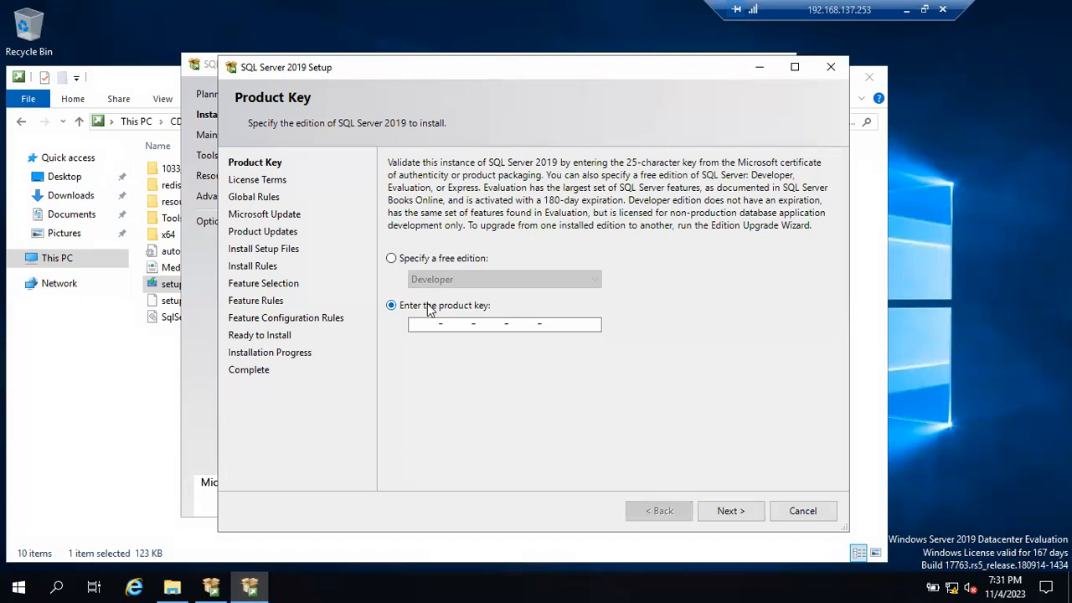
click(395, 260)
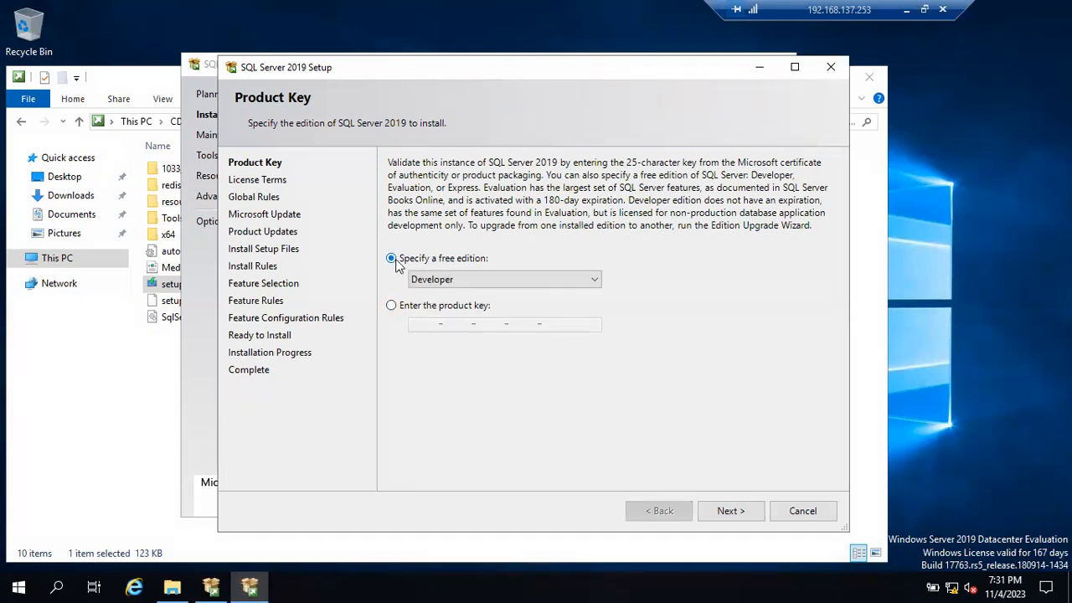
click(435, 281)
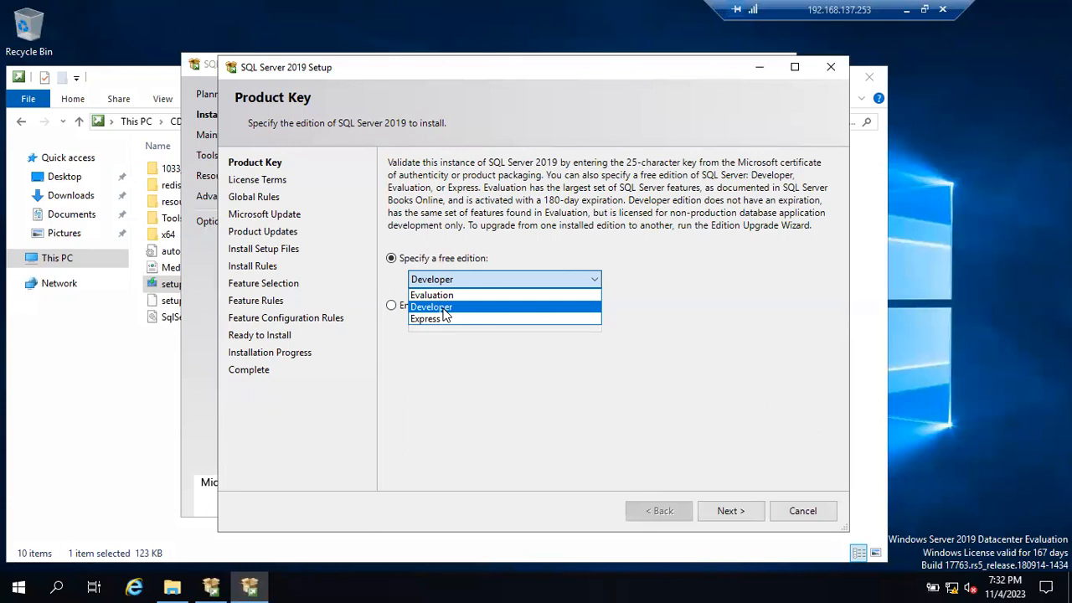
click(445, 314)
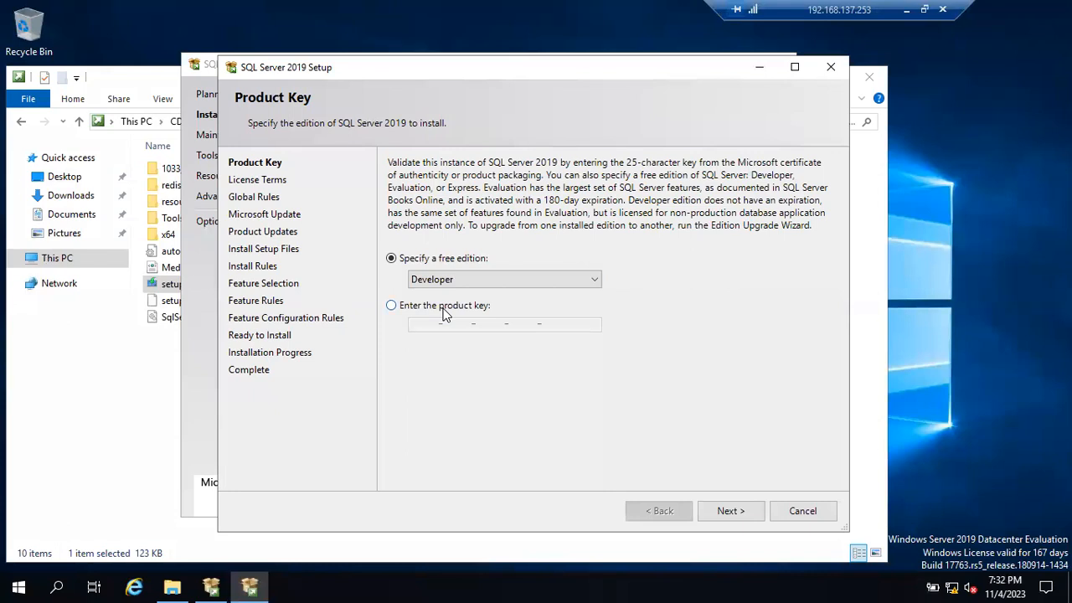
click(722, 513)
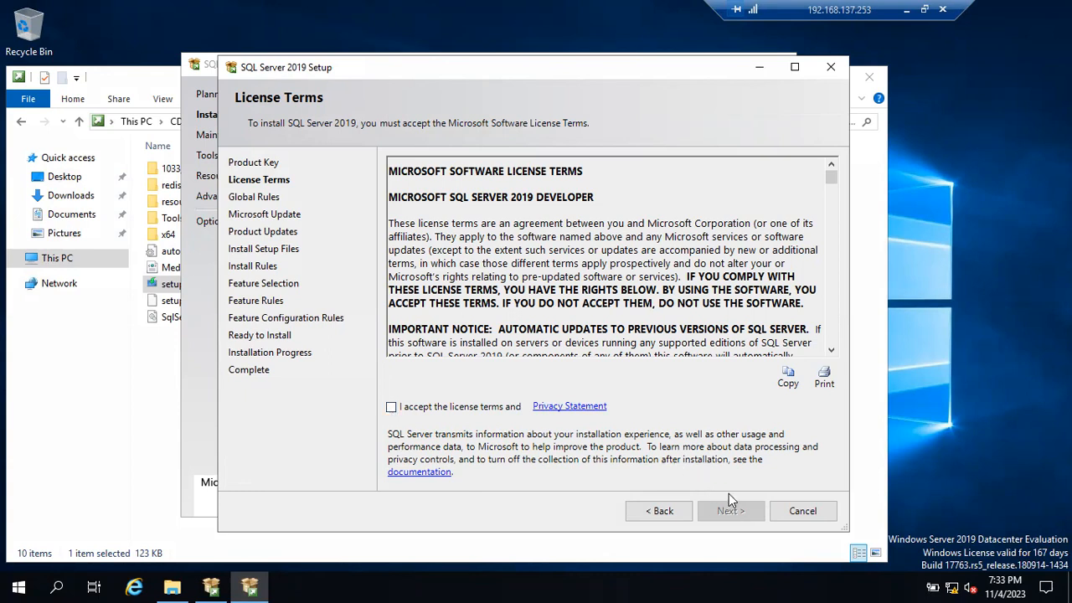
- Accept the license terms, continue to the Global Rules check and show its rule details
click(391, 408)
click(728, 512)
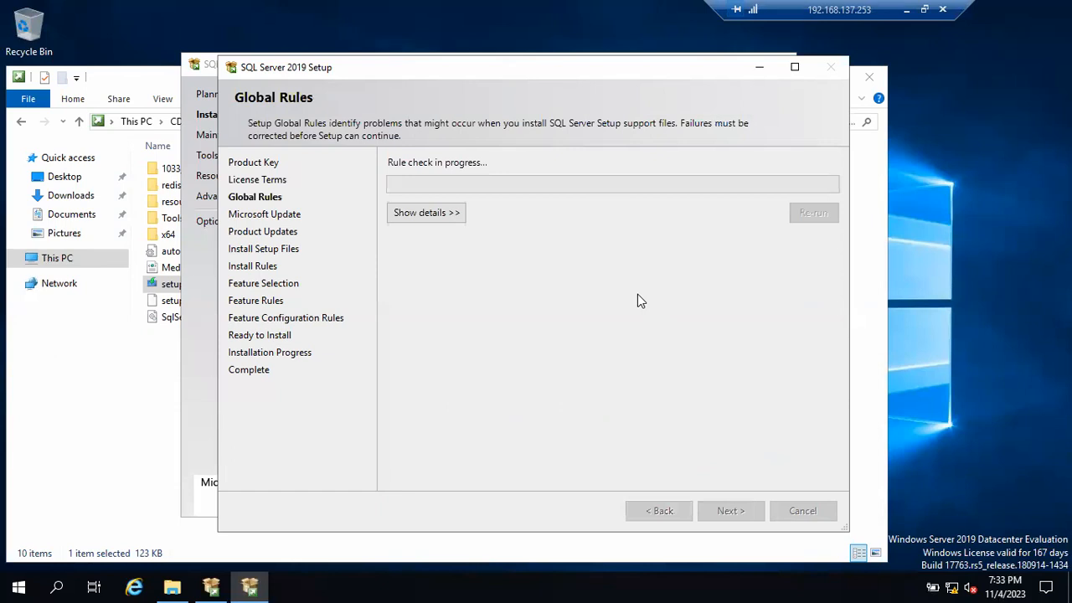
click(424, 214)
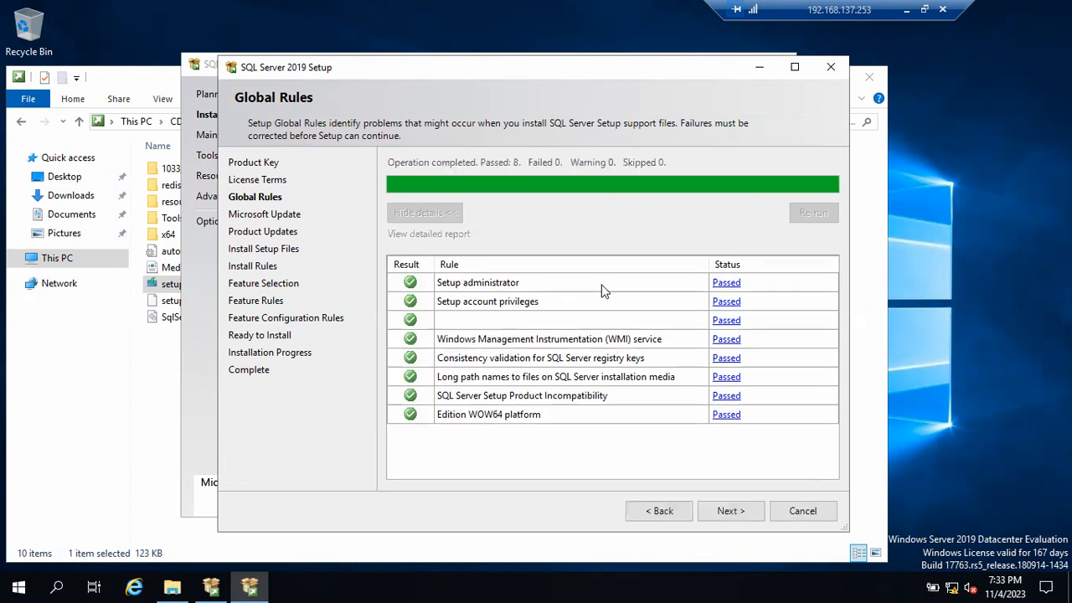
click(658, 510)
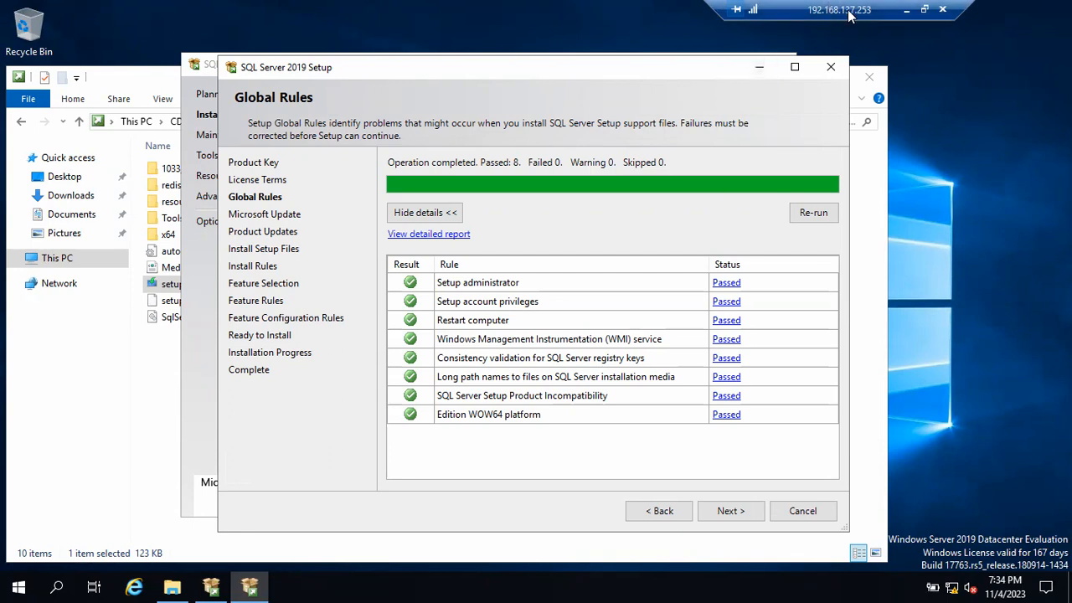
click(670, 584)
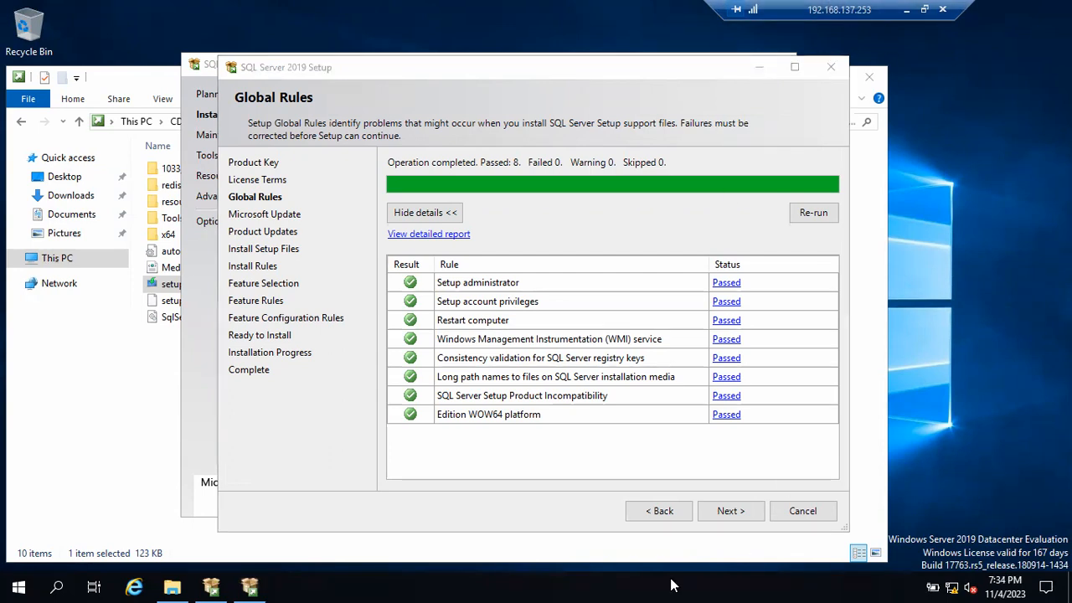
click(906, 9)
click(727, 580)
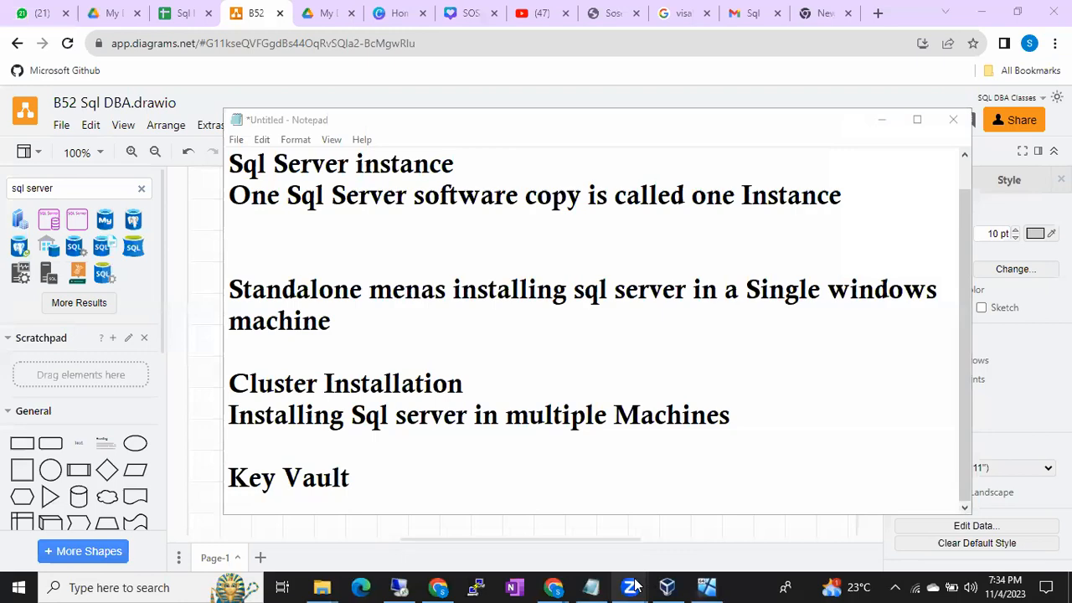
click(400, 587)
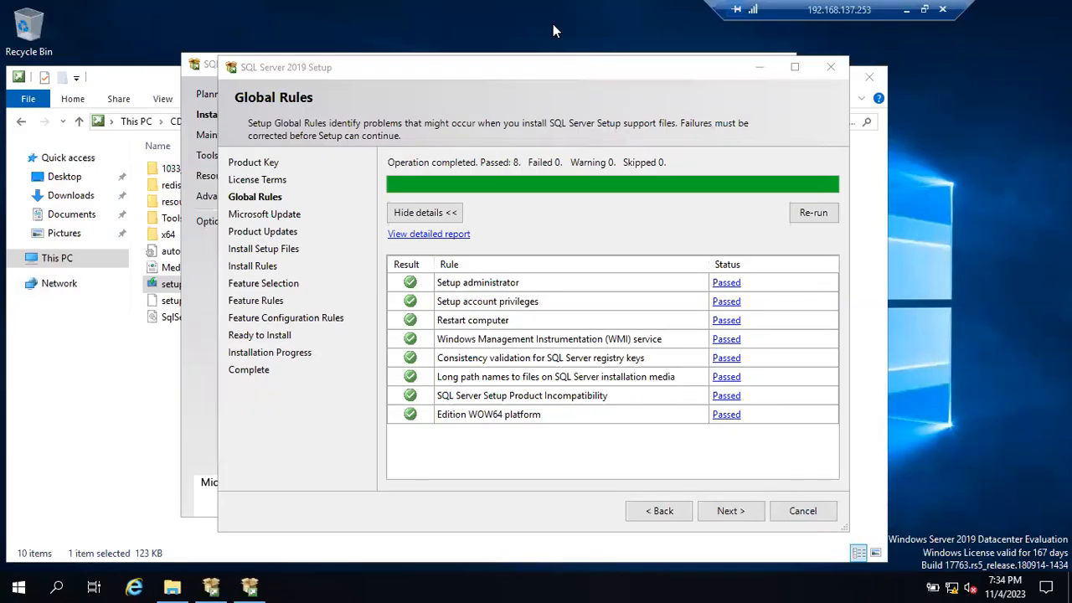
mouse_move(421, 265)
mouse_down()
mouse_move(398, 278)
mouse_move(432, 274)
mouse_up()
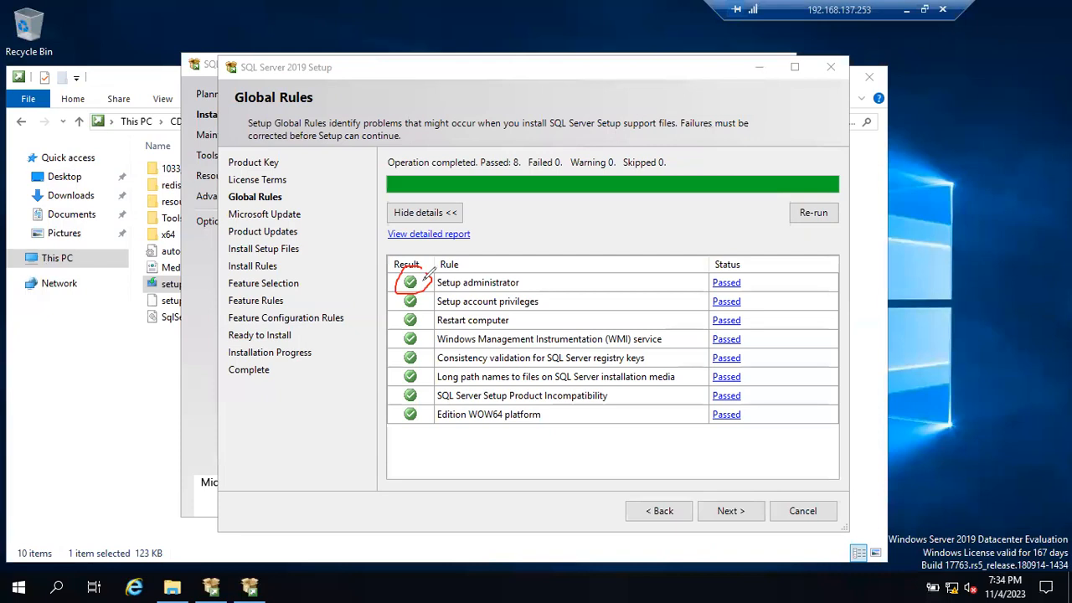
mouse_move(583, 246)
mouse_down()
mouse_move(606, 269)
mouse_move(588, 250)
mouse_move(575, 260)
mouse_move(602, 265)
mouse_move(585, 279)
mouse_up()
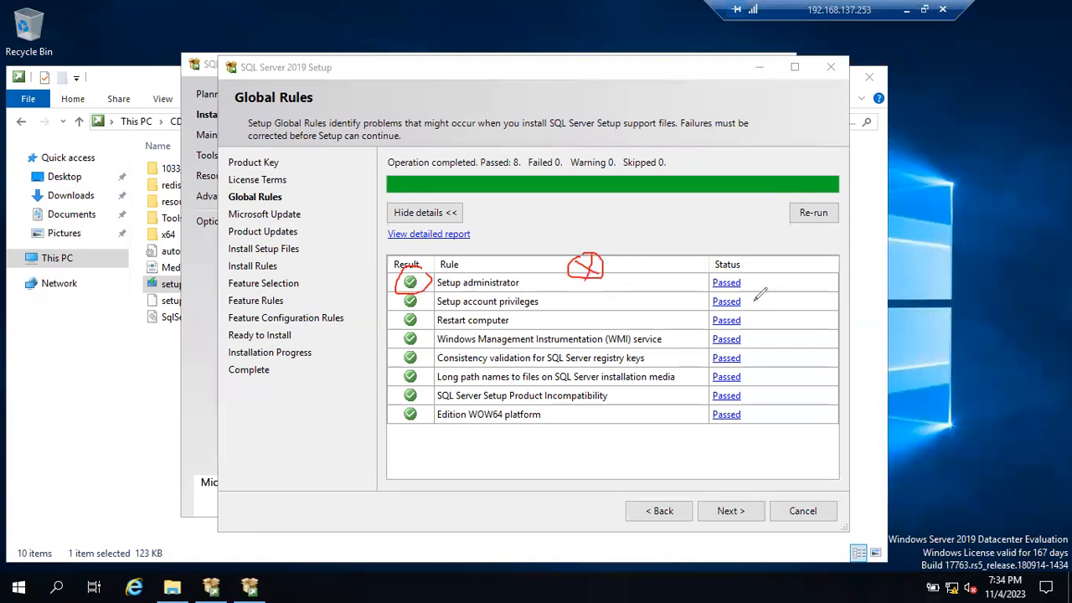
mouse_move(748, 293)
mouse_down()
mouse_move(700, 298)
mouse_move(752, 299)
mouse_up()
mouse_move(402, 315)
mouse_down()
mouse_move(414, 326)
mouse_move(427, 312)
mouse_move(411, 327)
mouse_up()
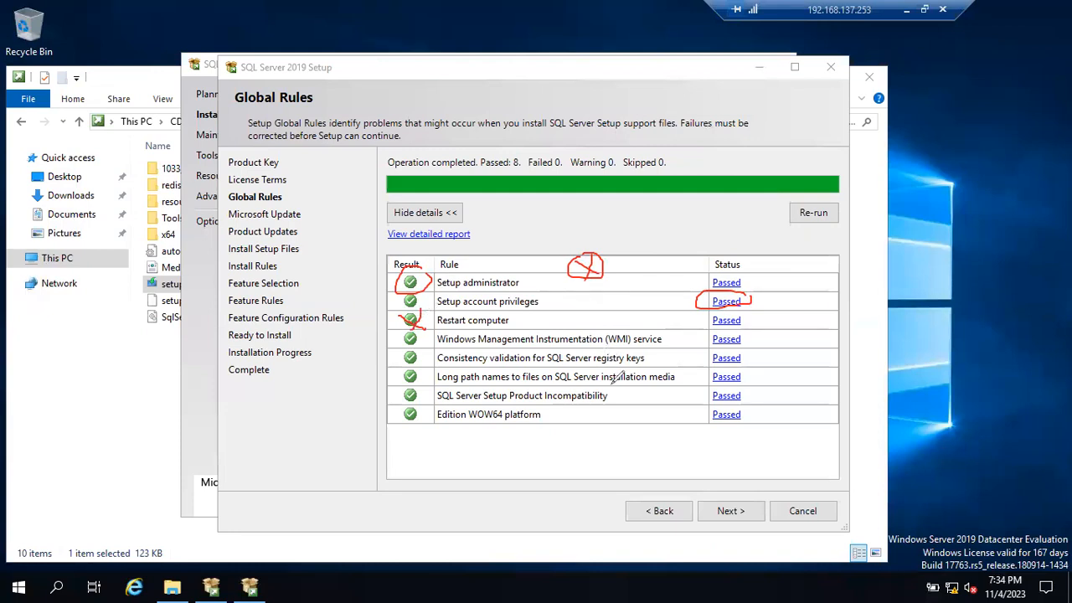
mouse_move(722, 493)
mouse_down()
mouse_move(705, 512)
mouse_move(742, 506)
mouse_move(726, 495)
mouse_up()
mouse_move(426, 269)
mouse_down()
mouse_move(444, 250)
mouse_move(454, 277)
mouse_up()
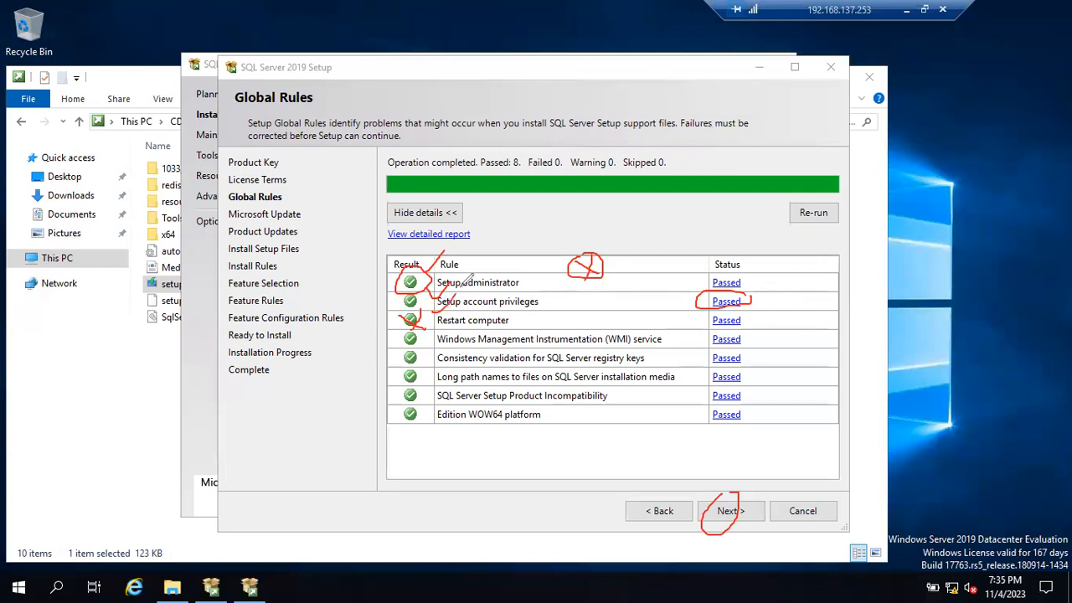
mouse_move(500, 157)
mouse_down()
mouse_move(536, 139)
mouse_move(624, 132)
mouse_move(661, 146)
mouse_up()
mouse_move(530, 201)
mouse_down()
mouse_move(543, 203)
mouse_move(545, 234)
mouse_move(527, 246)
mouse_move(583, 217)
mouse_up()
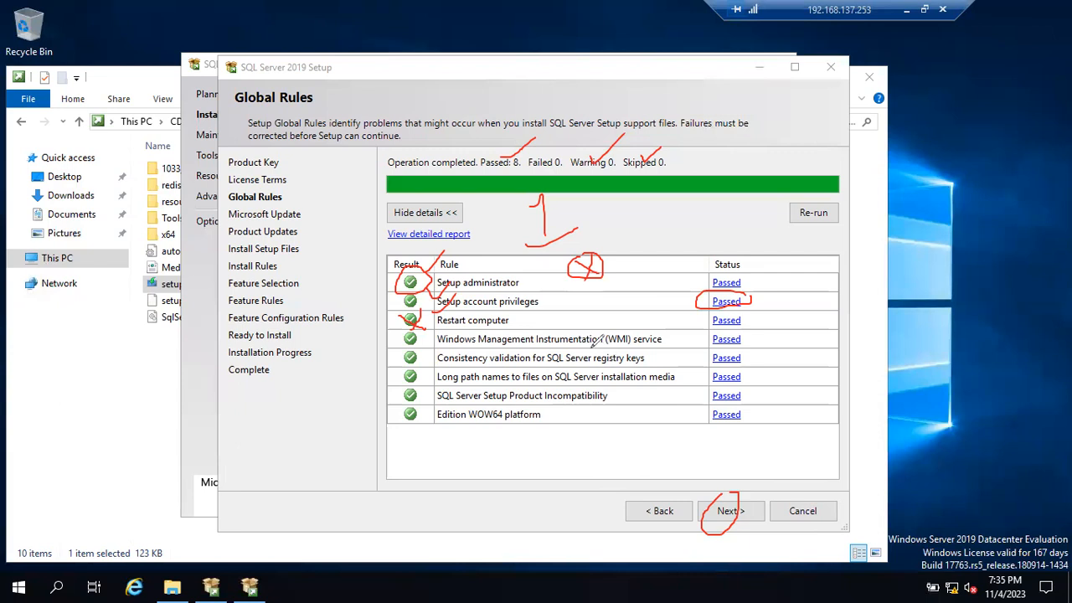
mouse_move(514, 323)
mouse_down()
mouse_move(530, 327)
mouse_move(552, 310)
mouse_up()
key(e)
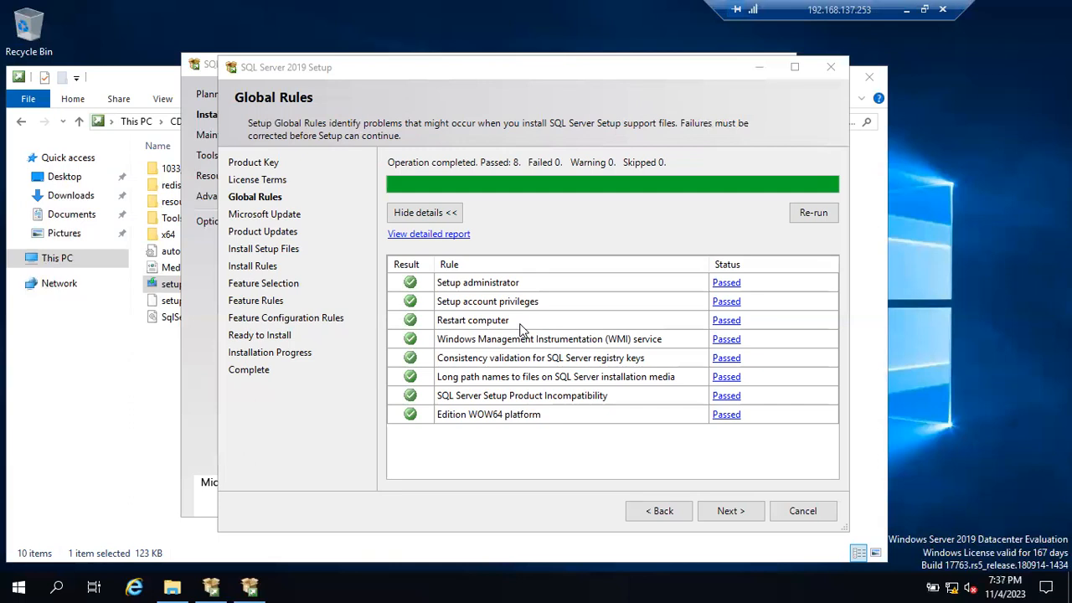
- Continue the SQL Server setup from the Global Rules check to the Microsoft Update page
click(725, 511)
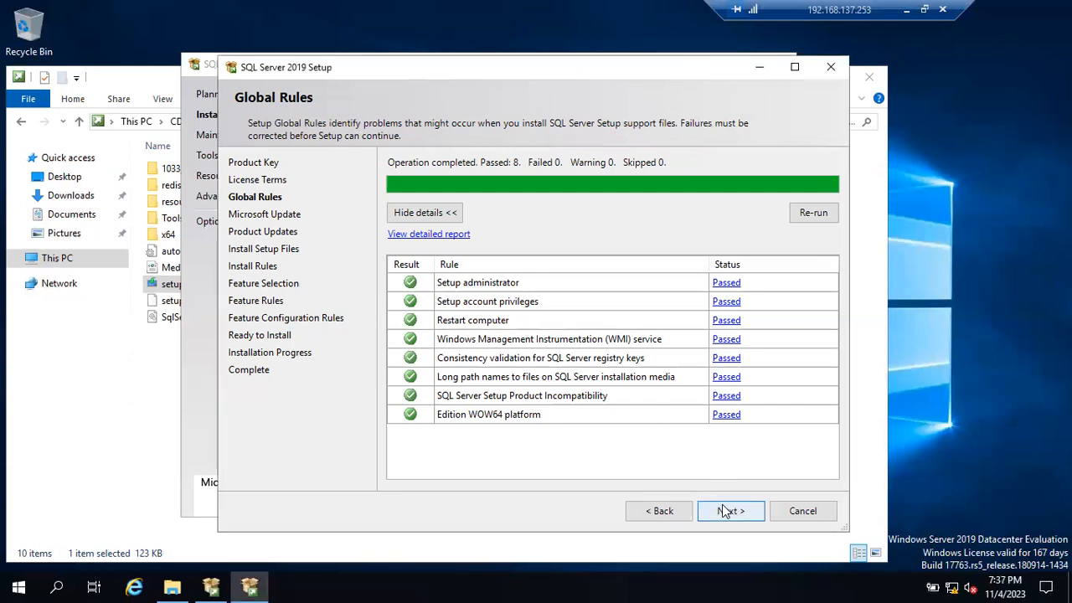
click(725, 521)
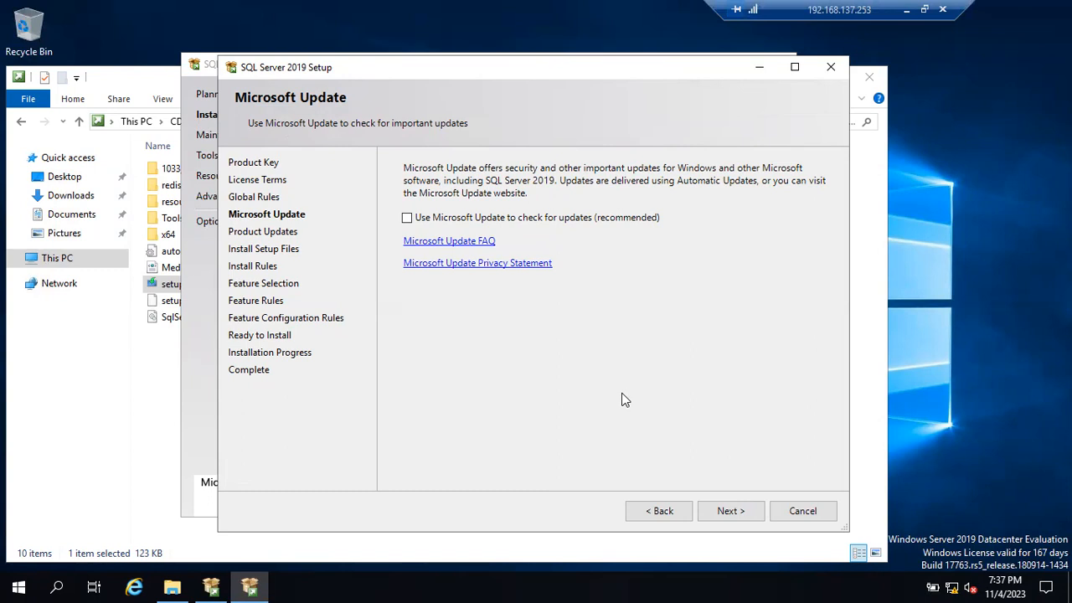
- Go back to the Global Rules page to review the rule results and return to the Microsoft Update page
click(660, 511)
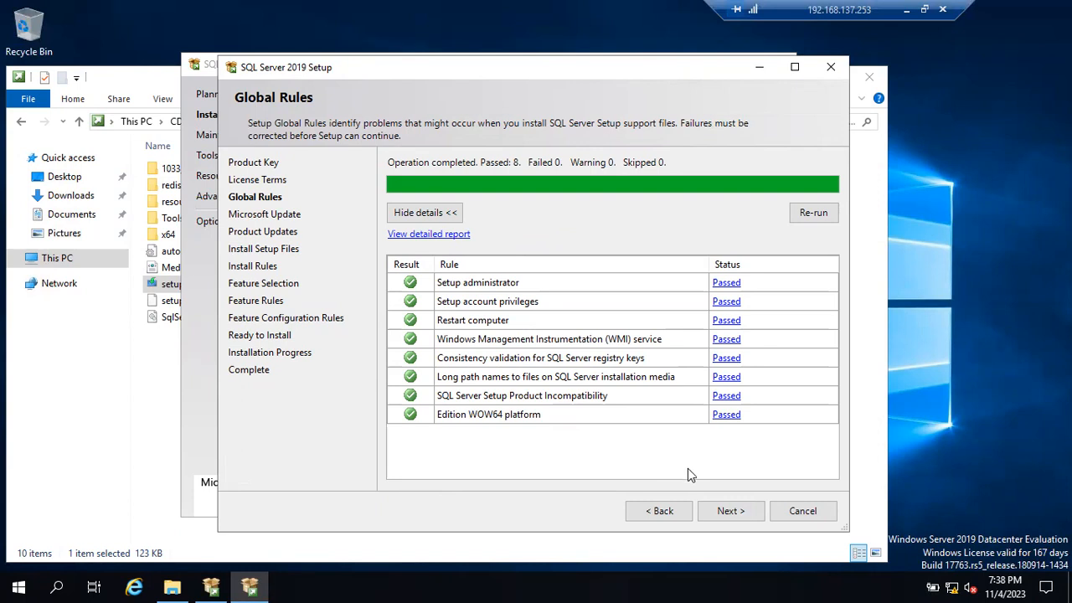
click(734, 511)
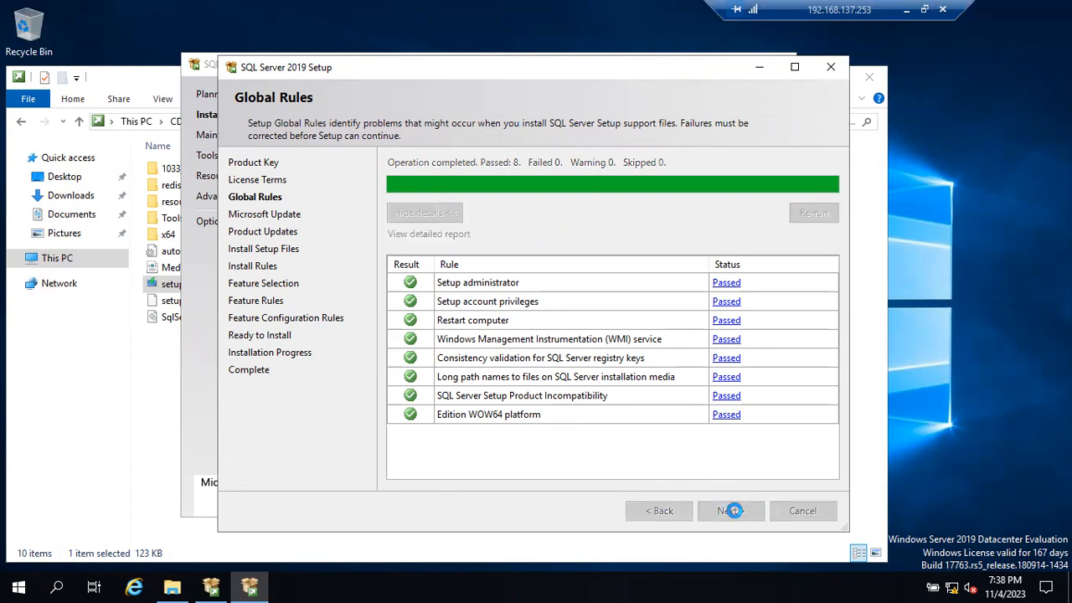
click(690, 513)
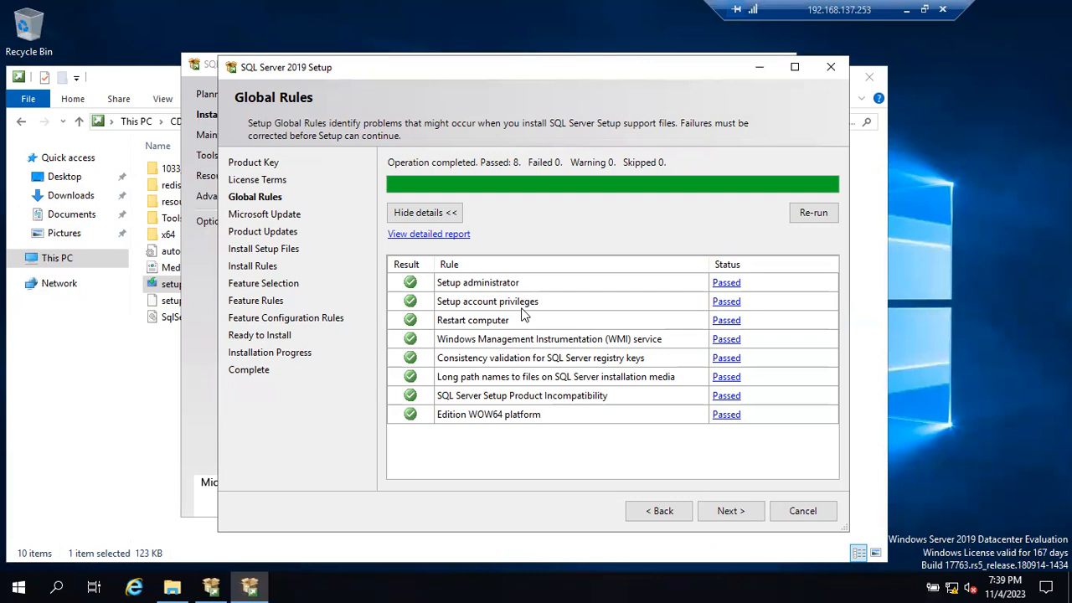
click(730, 510)
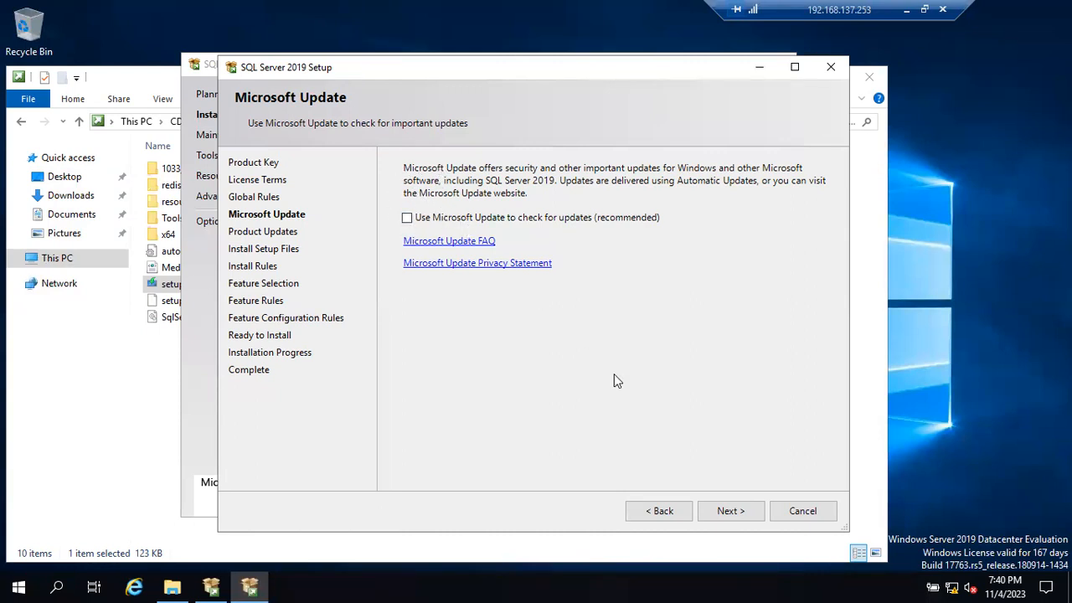
- Leave the Microsoft Update check for updates turned off and proceed past the Product Updates page without checking again
click(740, 515)
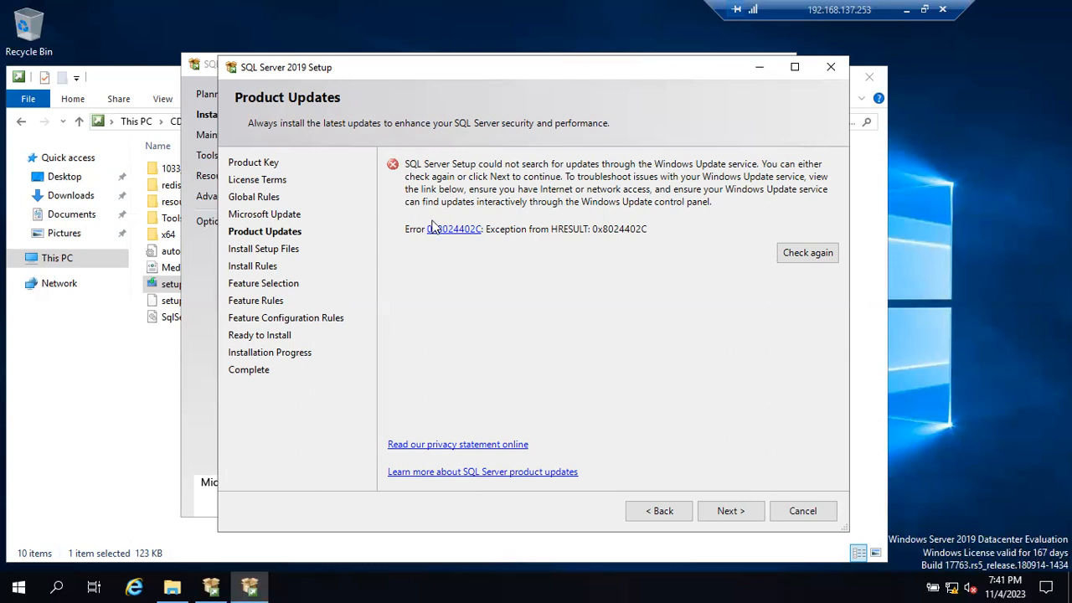
click(742, 511)
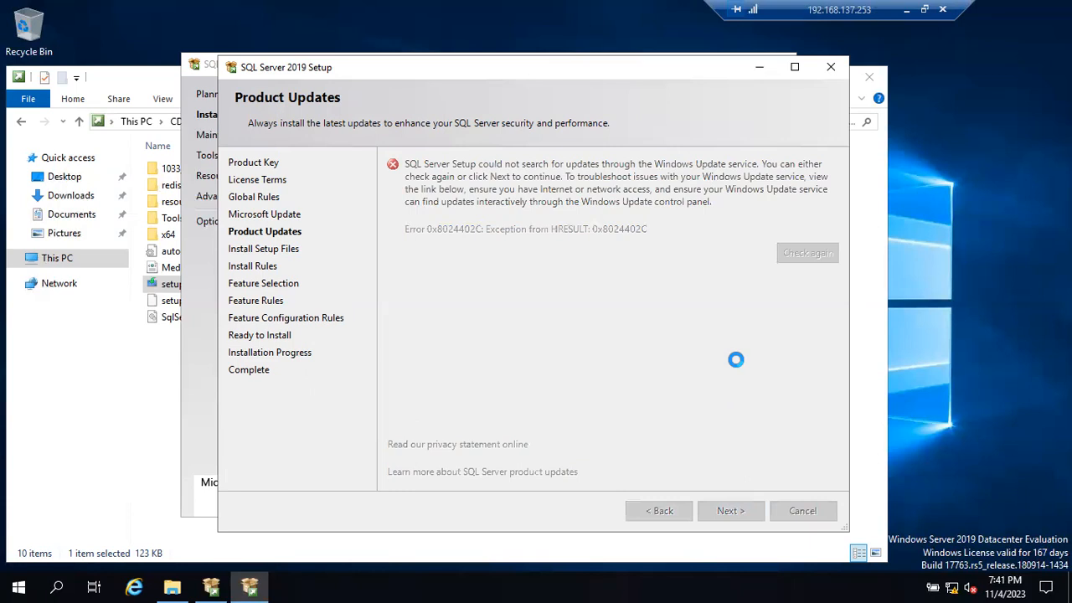
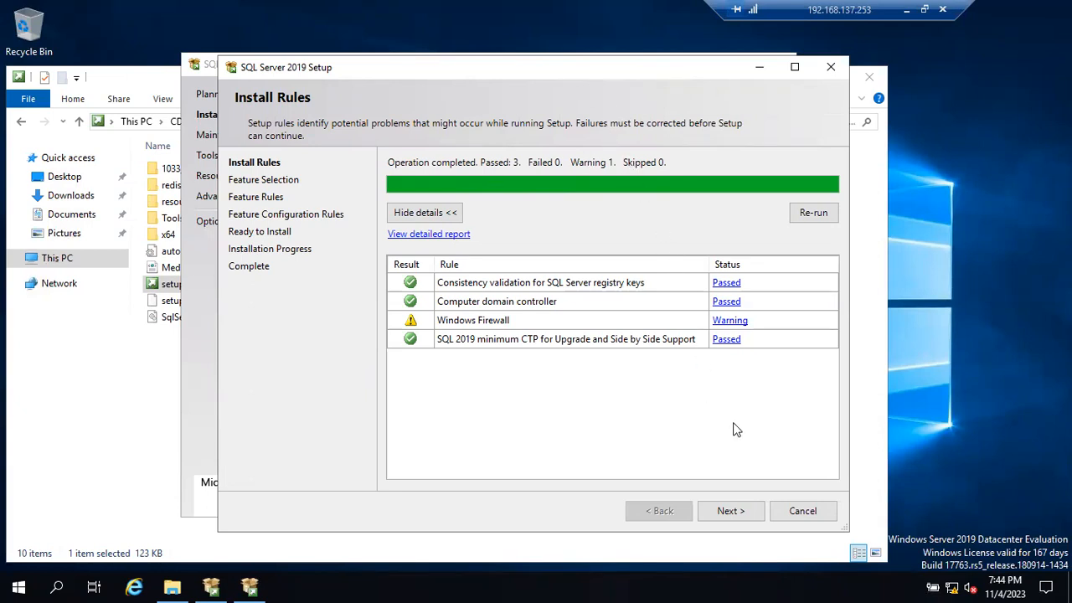
- Continue from the Install Rules check to the Feature Selection page and maximize the setup window
click(725, 511)
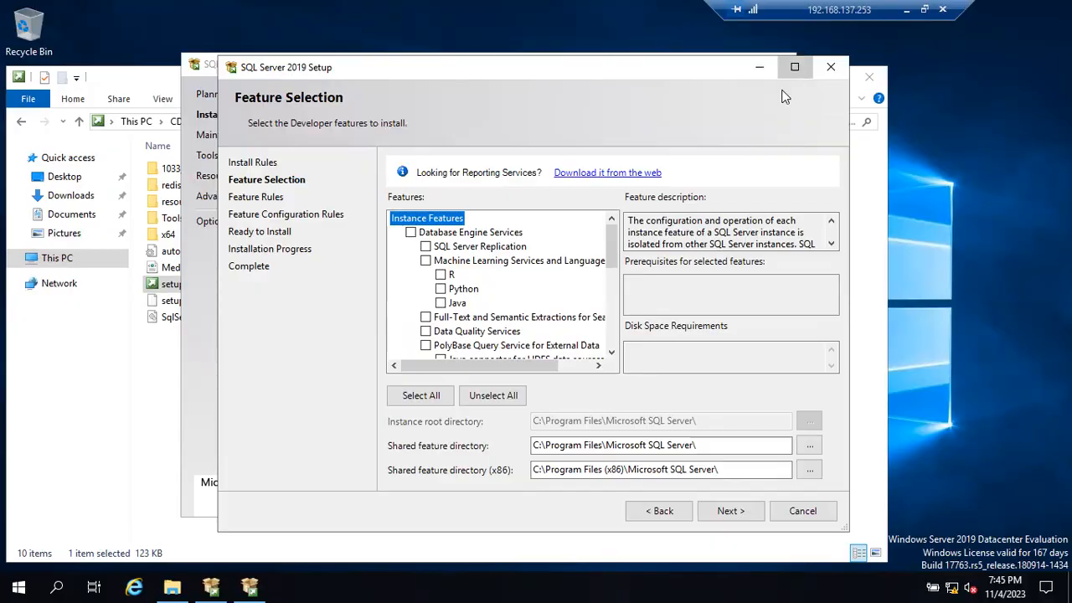
click(795, 67)
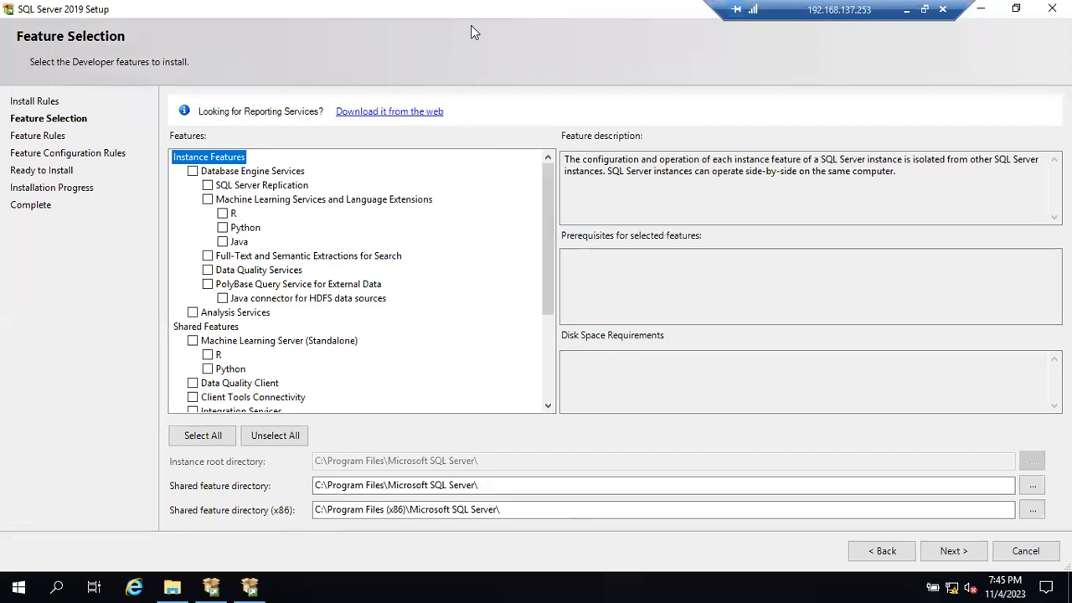
- Circle and underline the Instance Features and Shared Features groups with the on-screen pen and erase the markings
mouse_move(201, 140)
mouse_down()
mouse_move(163, 241)
mouse_move(201, 293)
mouse_move(275, 321)
mouse_move(416, 287)
mouse_move(380, 159)
mouse_move(221, 131)
mouse_move(195, 136)
mouse_up()
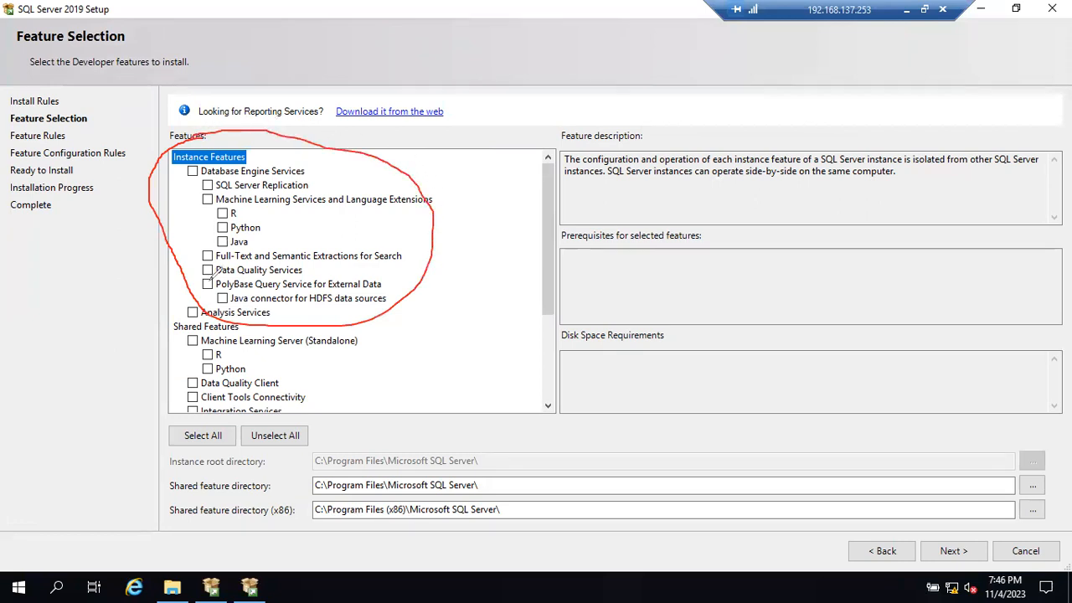
mouse_move(197, 305)
mouse_down()
mouse_move(173, 318)
mouse_move(156, 394)
mouse_move(315, 400)
mouse_move(249, 316)
mouse_move(177, 317)
mouse_move(220, 334)
mouse_move(246, 328)
mouse_up()
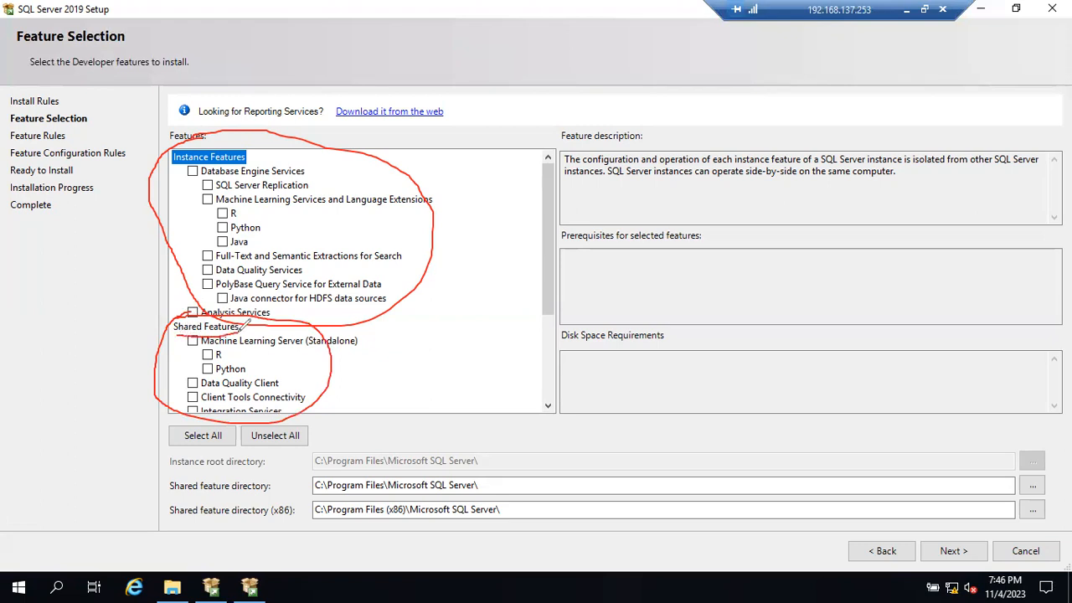
drag(176, 167, 220, 164)
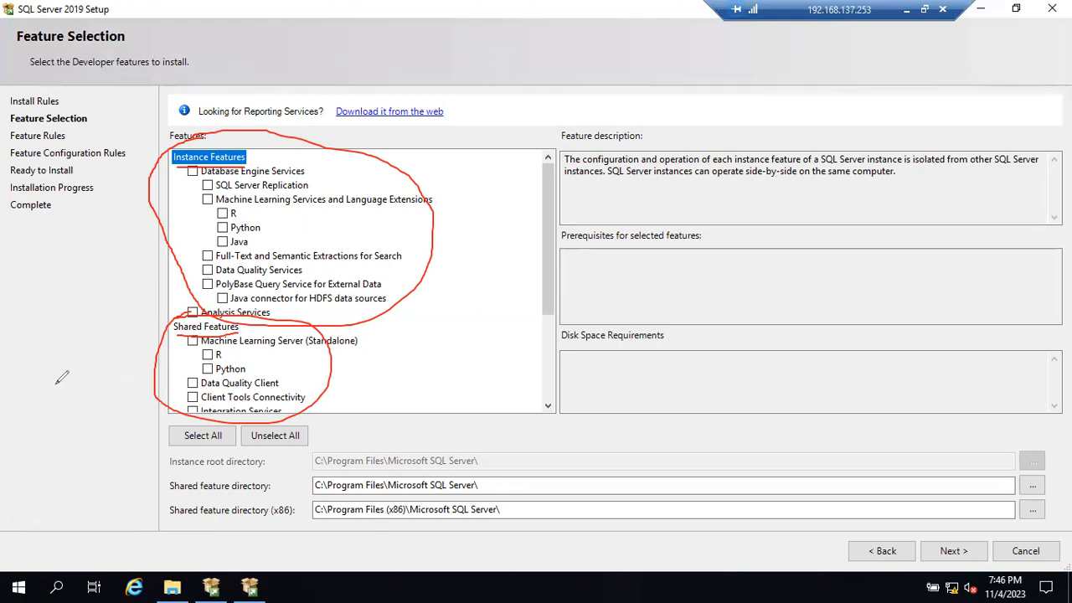
key(e)
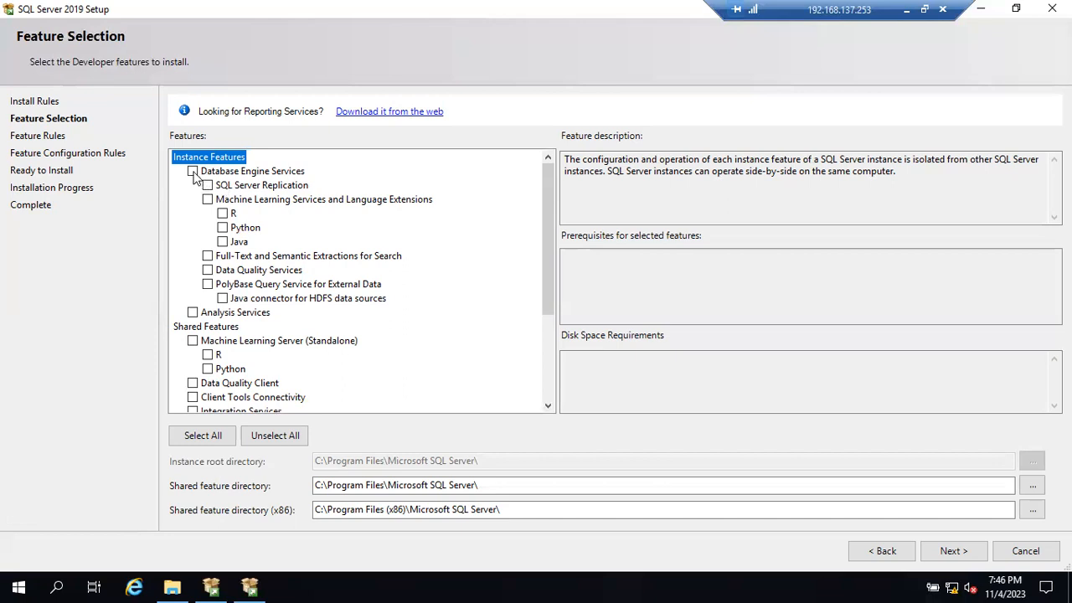
- Select the Database Engine Services, SQL Server Replication and Full-Text and Semantic Extractions for Search features
click(192, 172)
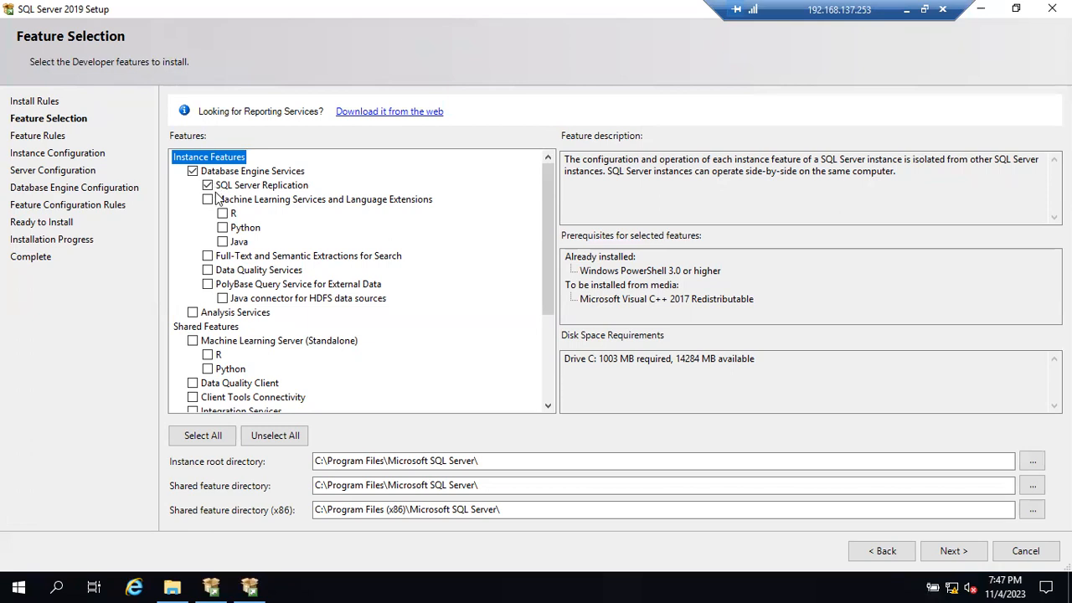
click(207, 185)
click(208, 256)
- Switch to the B52 Sql DBA.drawio diagram, enlarge the Windows Machine box and move its IP address label beneath the bottom edge
click(906, 10)
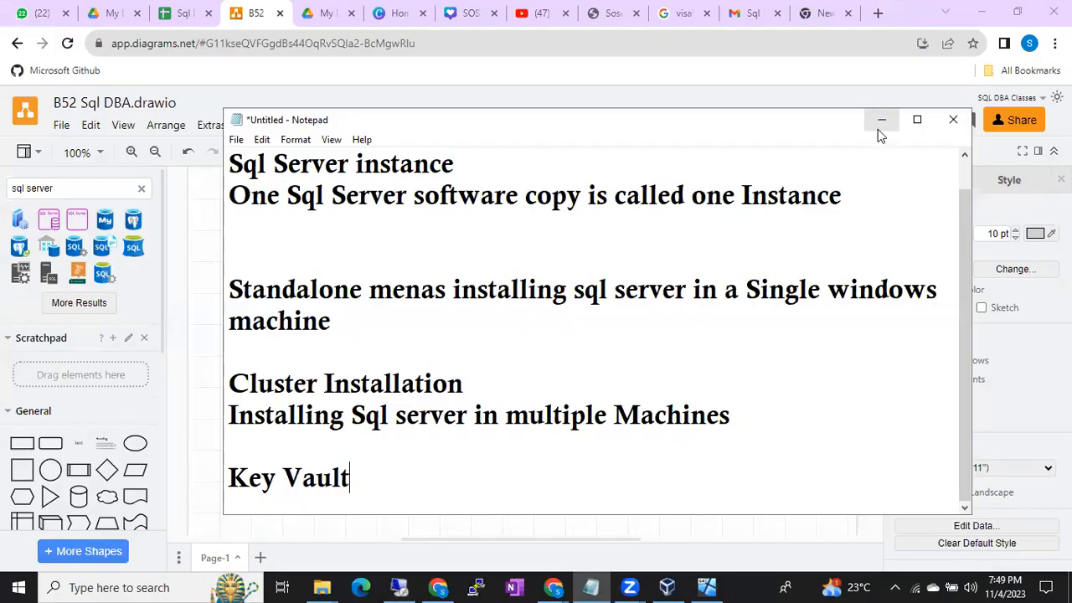
click(881, 120)
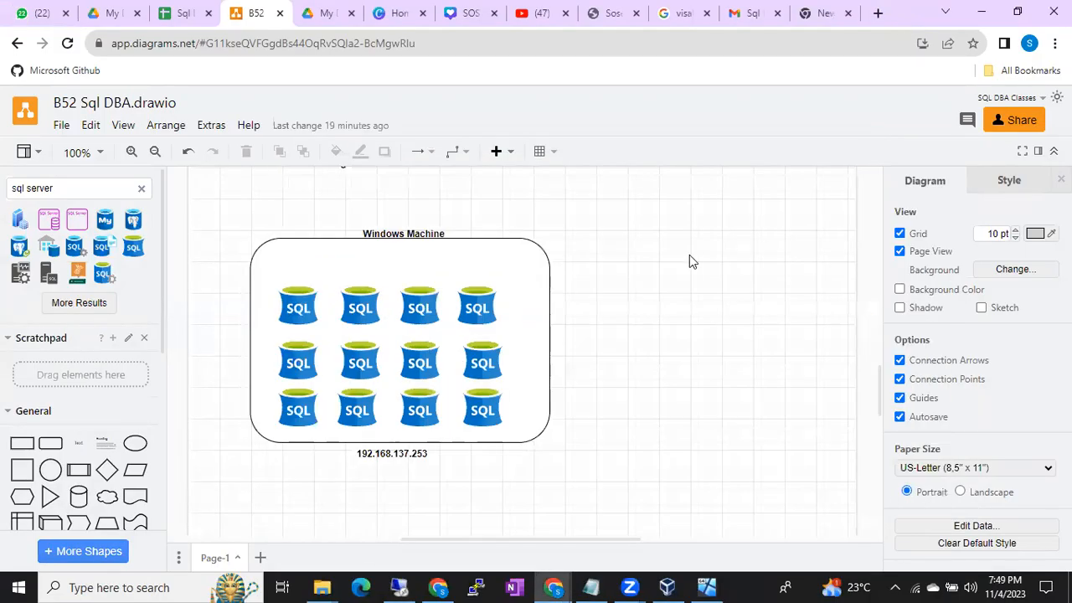
click(298, 306)
click(372, 259)
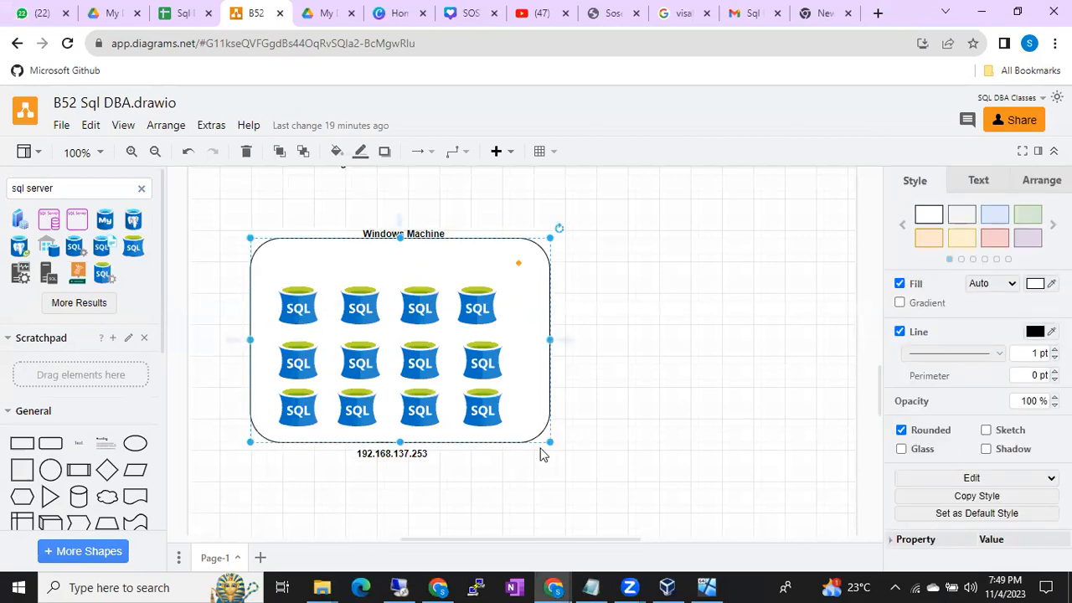
drag(548, 442, 590, 513)
drag(416, 450, 431, 527)
double_click(434, 512)
click(502, 459)
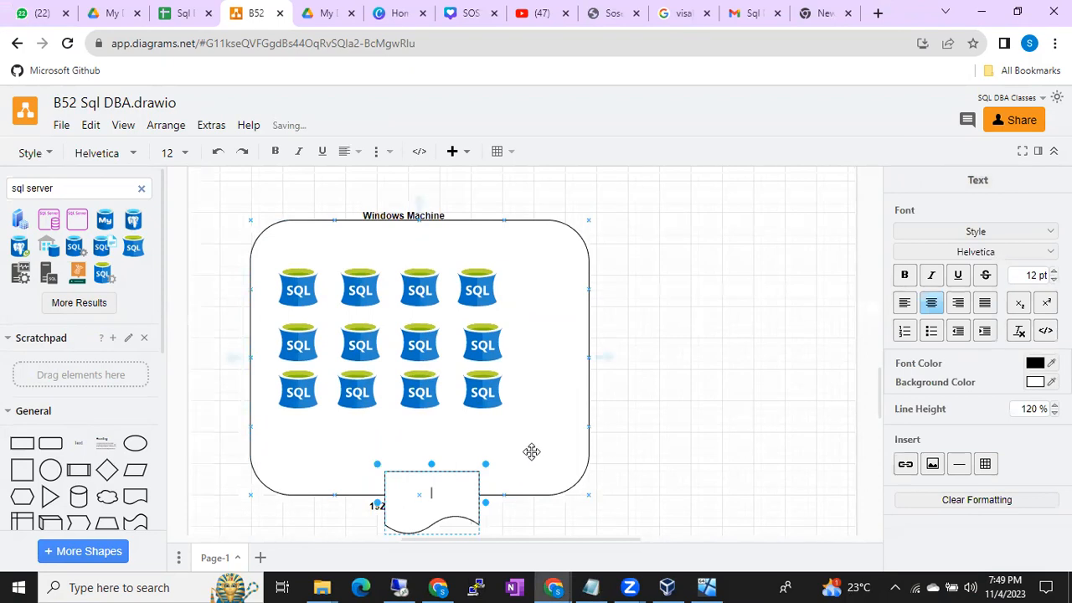
key(ctrl+z)
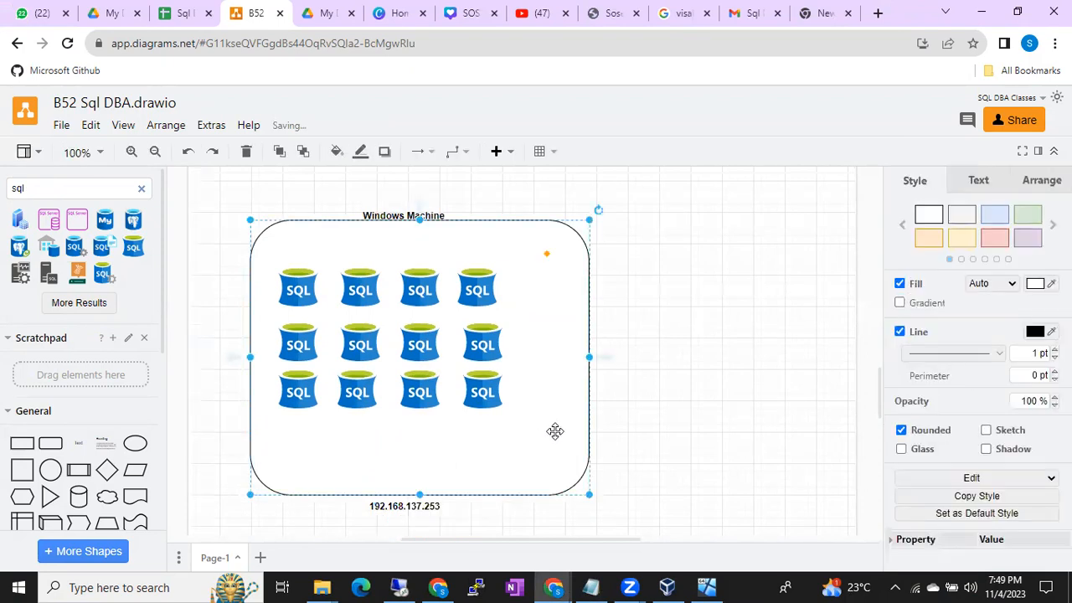
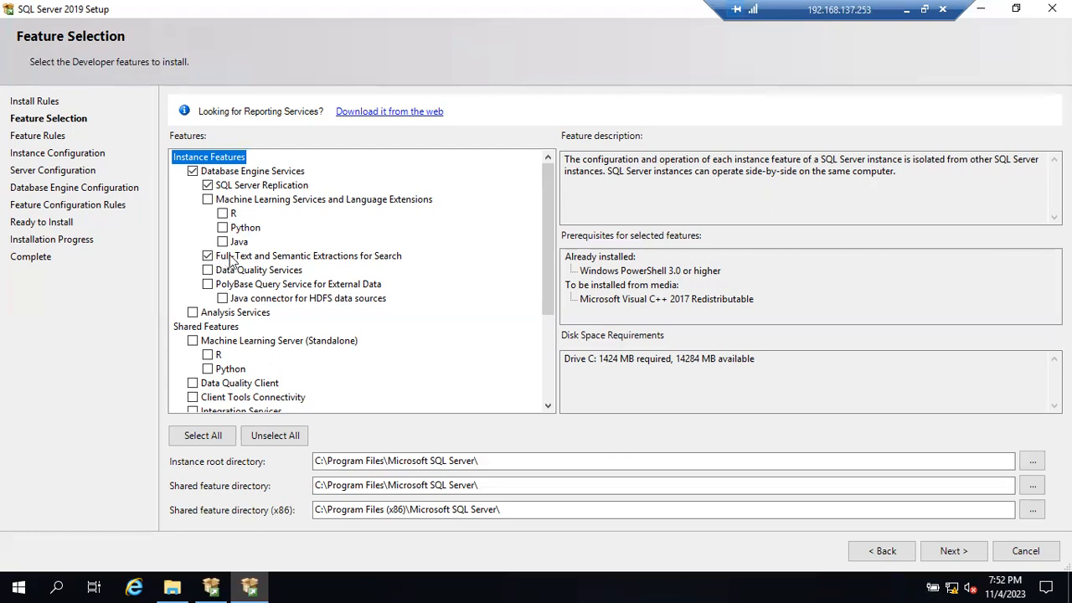
- Switch from the remote setup session to the Notepad notes and add a BIDS heading below Key Vault
click(193, 171)
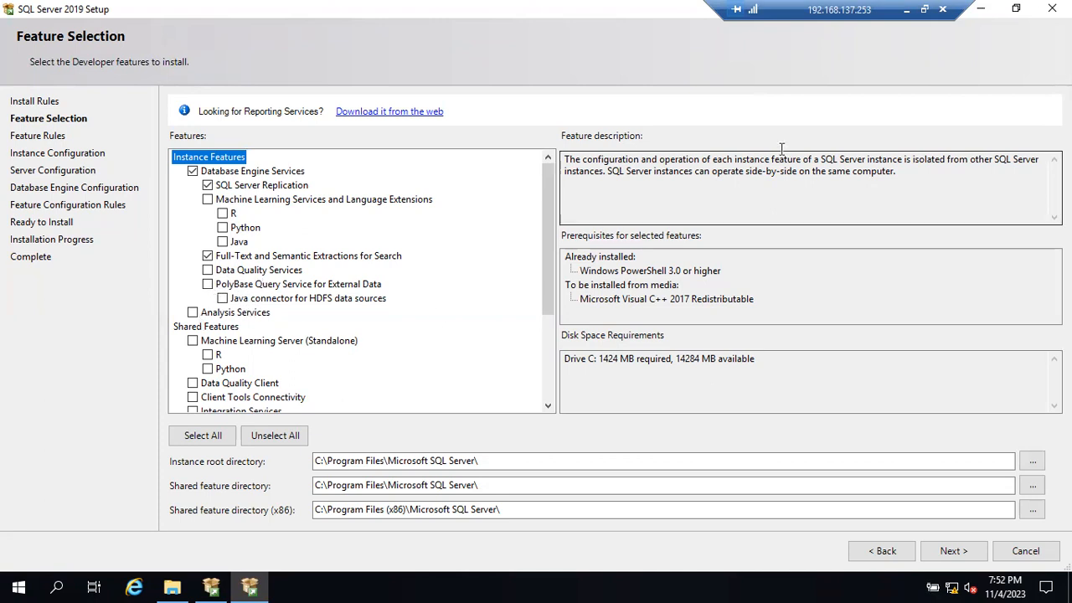
click(906, 10)
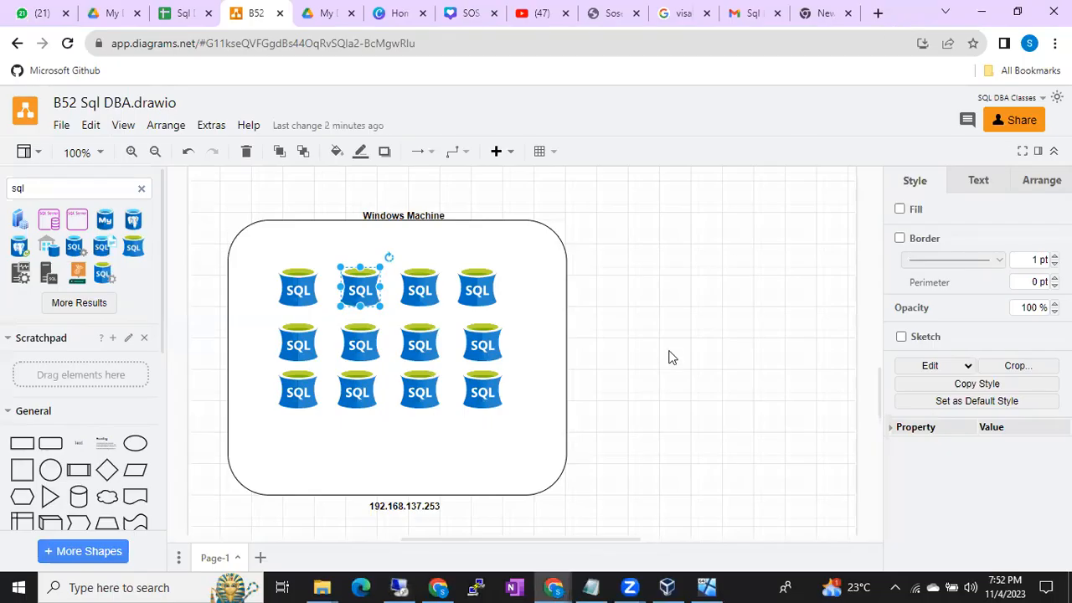
click(593, 587)
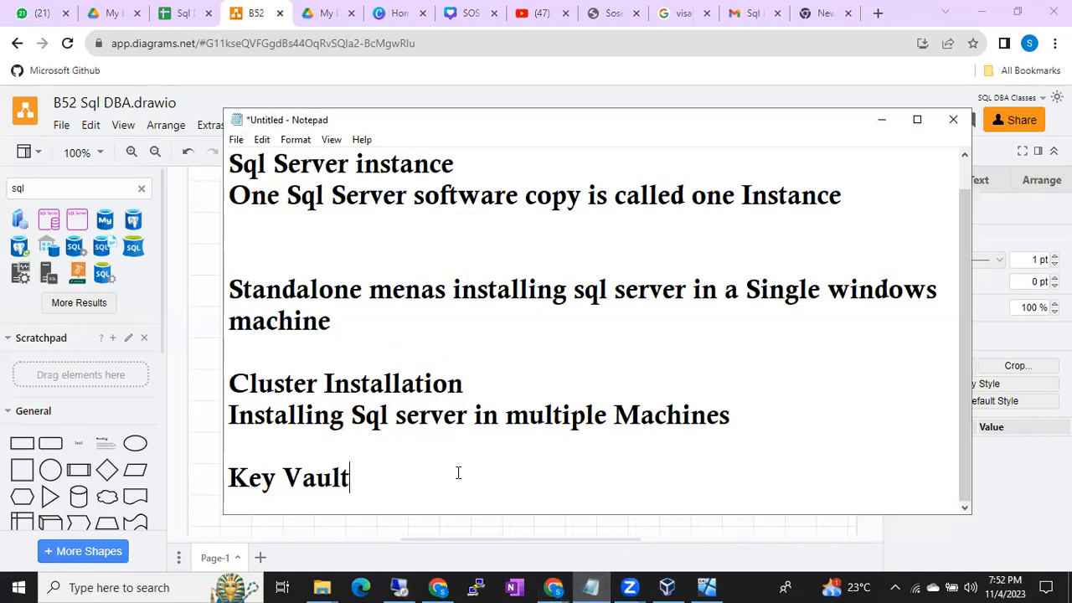
key(Return)
key(Return)
text(B)
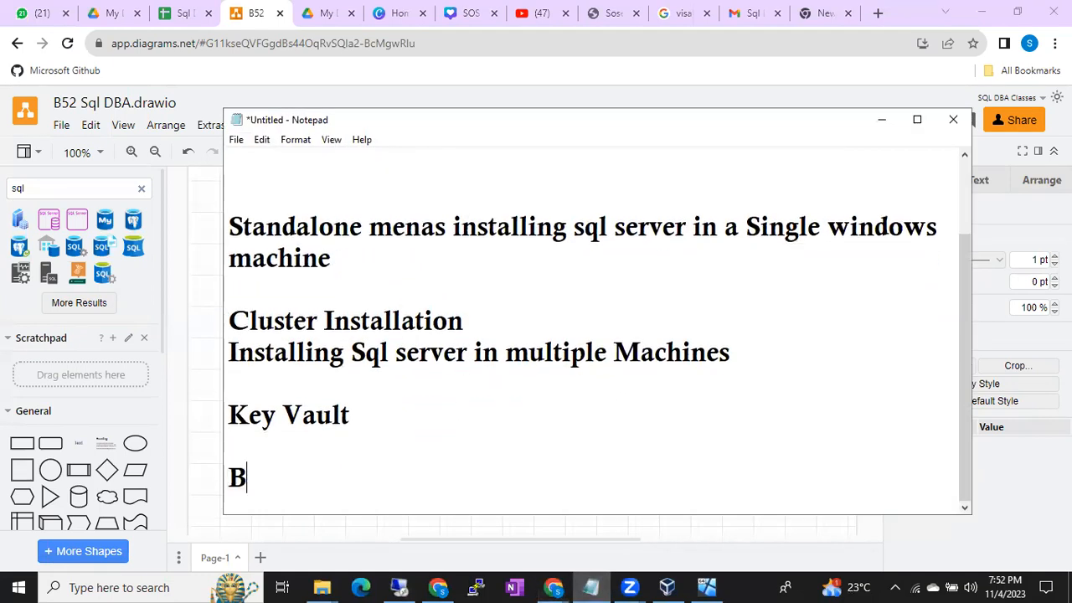
text(IDS)
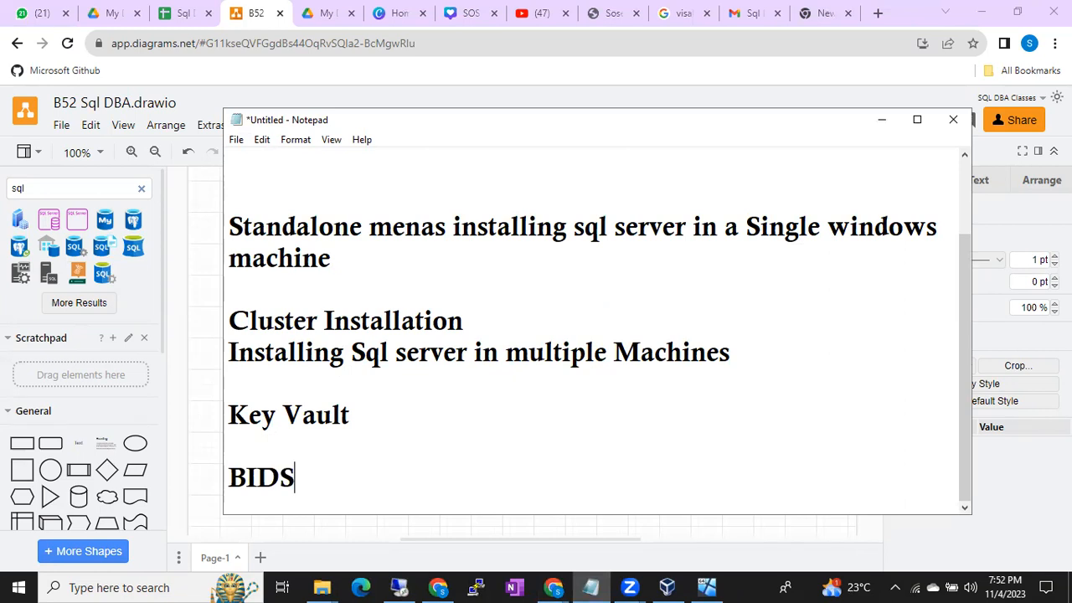
- List SSIS, SSAS and SSRS on separate lines under the BIDS heading
key(Return)
text(SSIA)
key(BackSpace)
text(S)
key(Return)
text(SSAS)
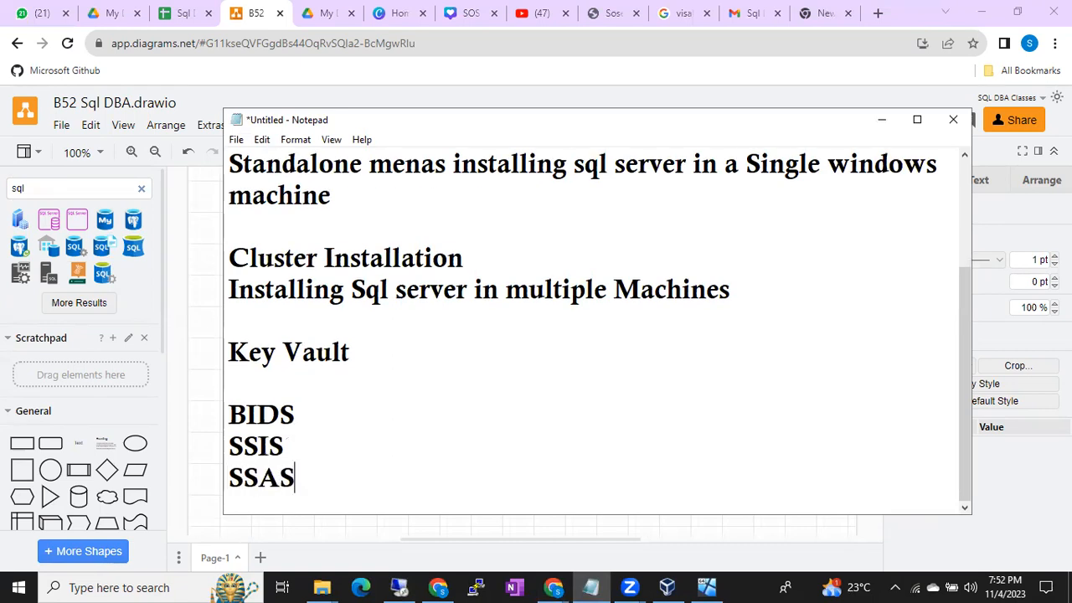
key(Return)
text(SSRS)
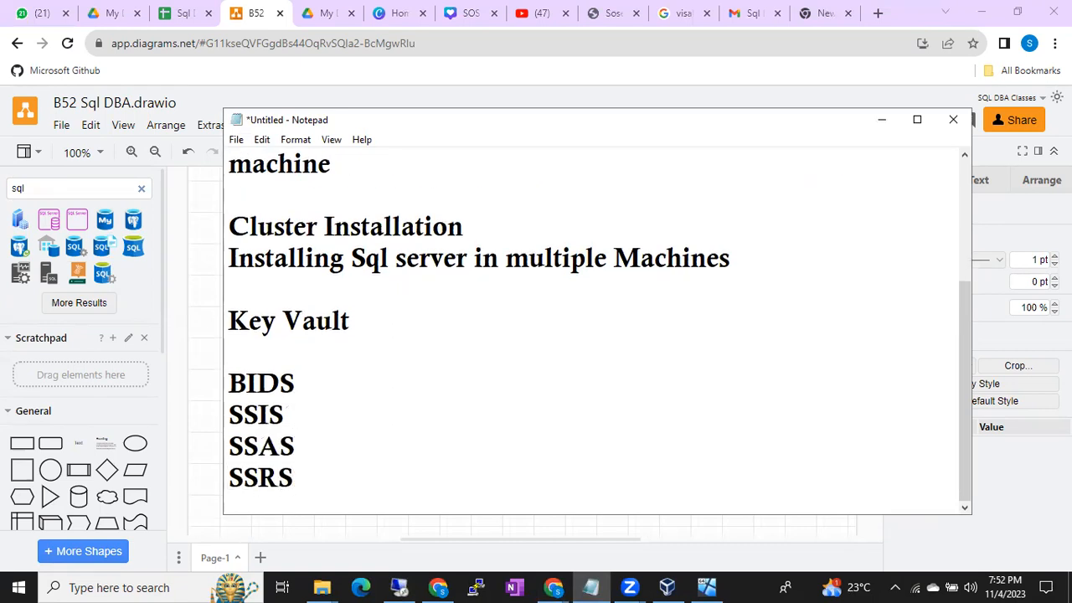
- Expand the SSIS entry in the notes to read "SSIS- Integration Services"
click(332, 420)
text(- Integration S)
text(revic)
key(BackSpace)
key(BackSpace)
key(BackSpace)
key(BackSpace)
key(BackSpace)
text(eriv)
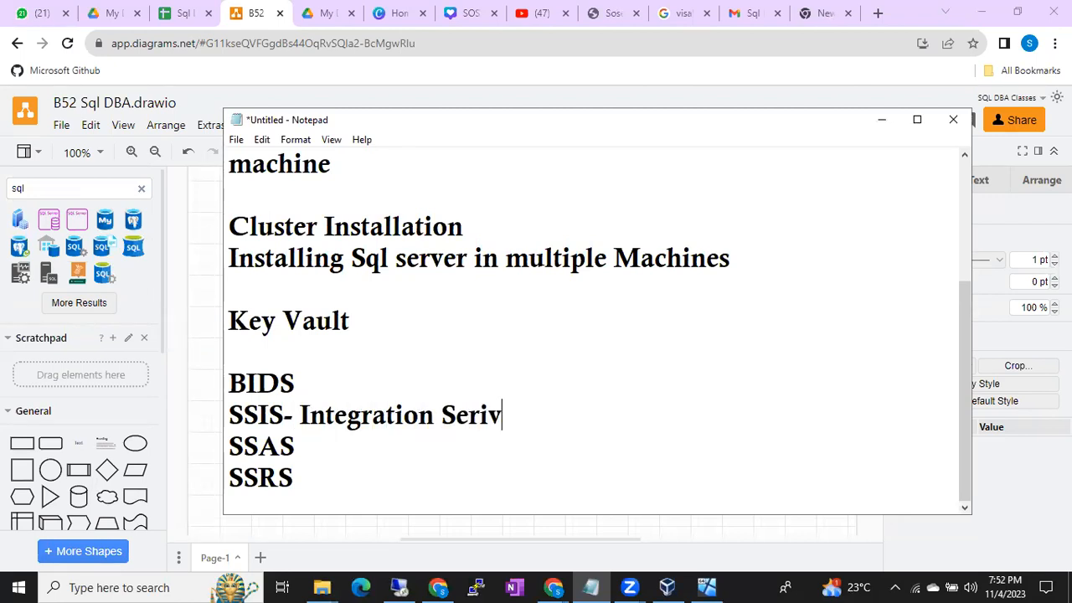
key(BackSpace)
key(BackSpace)
text(vices)
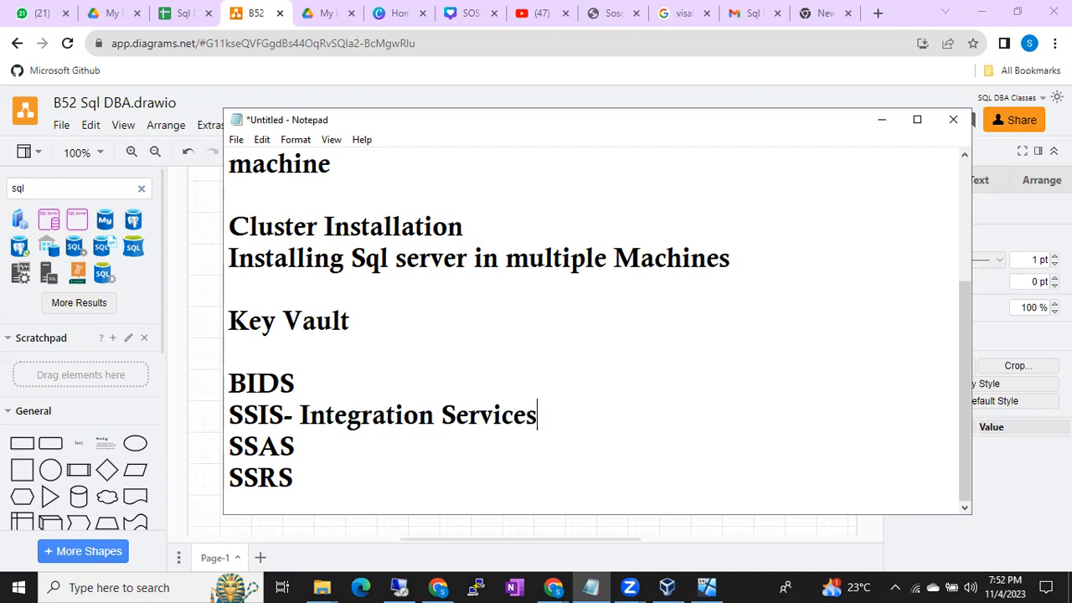
- Expand the other two entries to "SSAS- Analysis services" and "SSRS- Reporting Services"
click(304, 430)
text(- AnalysisS)
key(BackSpace)
text(services)
key(Down)
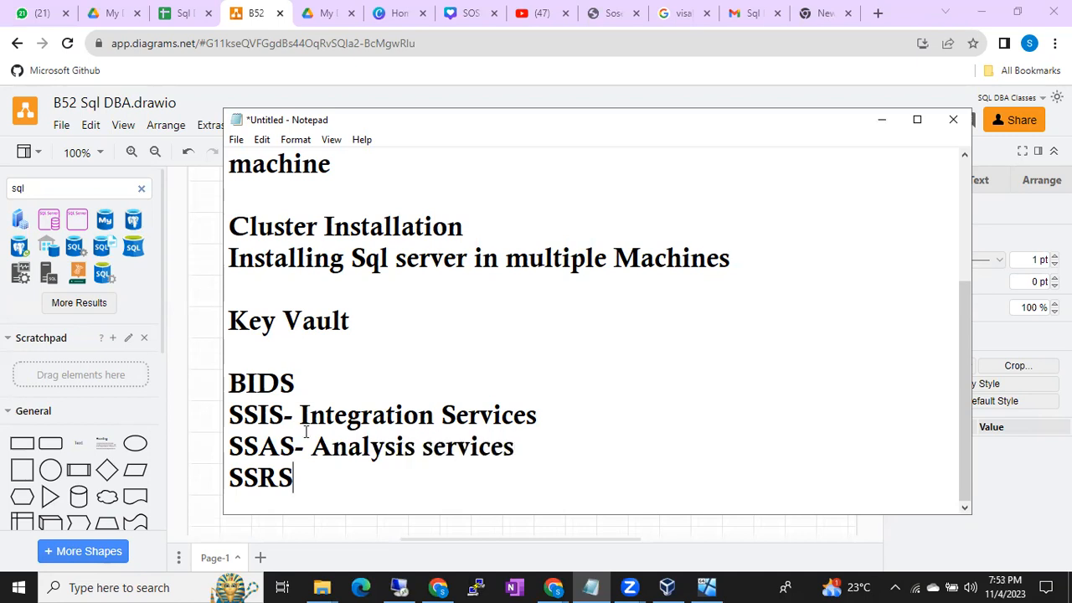
text(- Reporting )
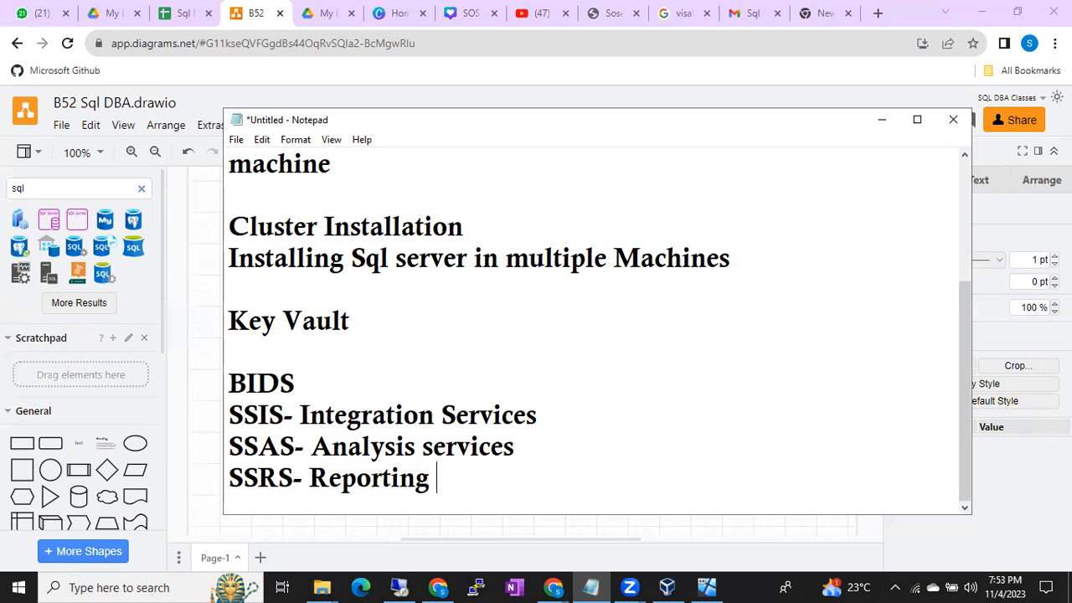
text(Services)
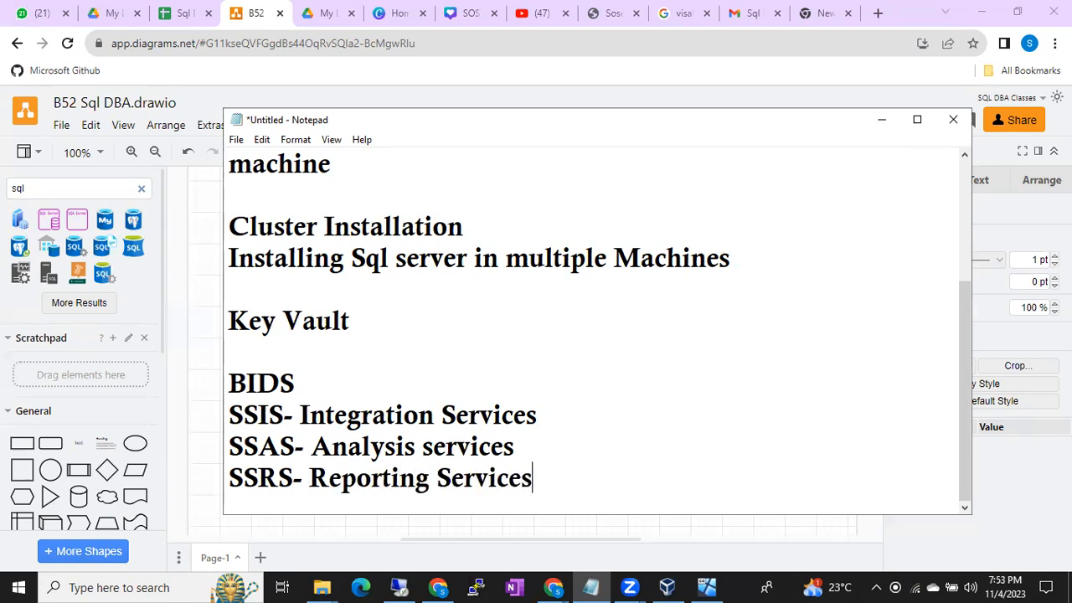
- Highlight the SSIS, SSAS and SSRS abbreviations one after another in the notes
drag(230, 414, 308, 416)
drag(243, 446, 278, 448)
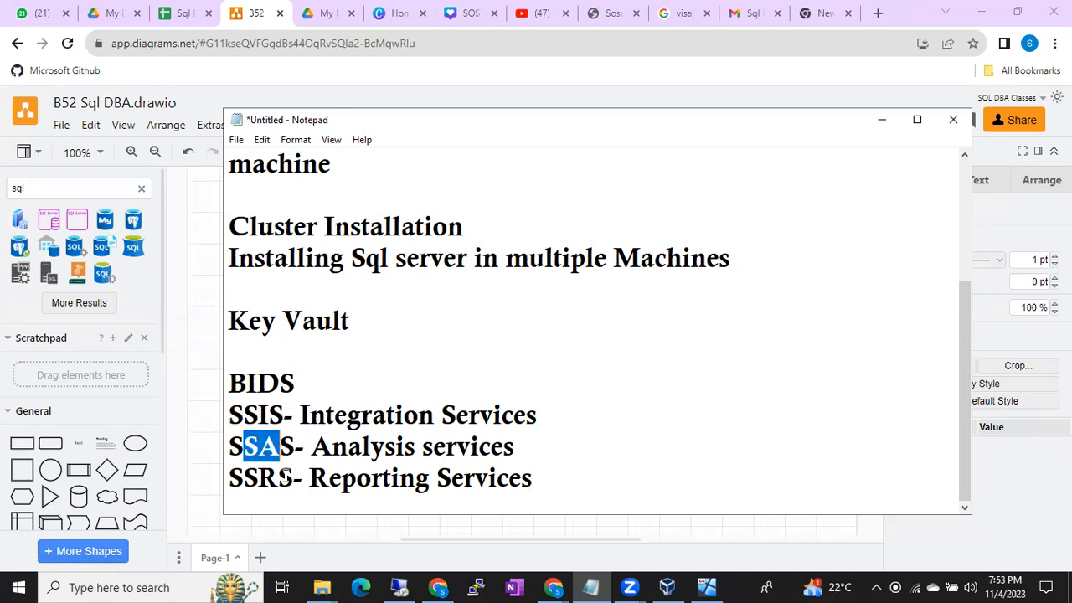
drag(230, 478, 287, 477)
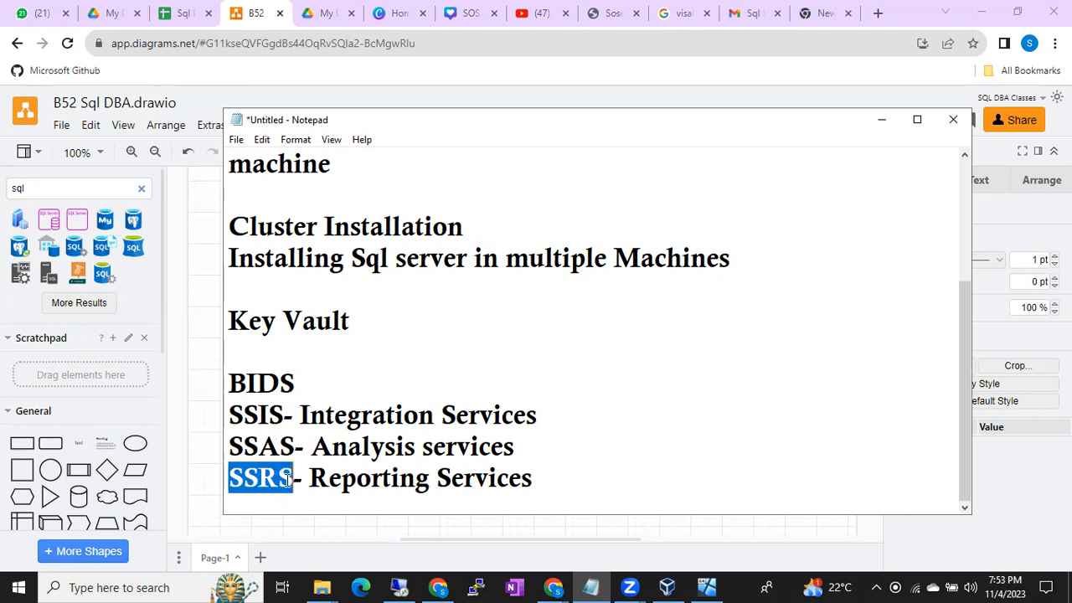
click(288, 477)
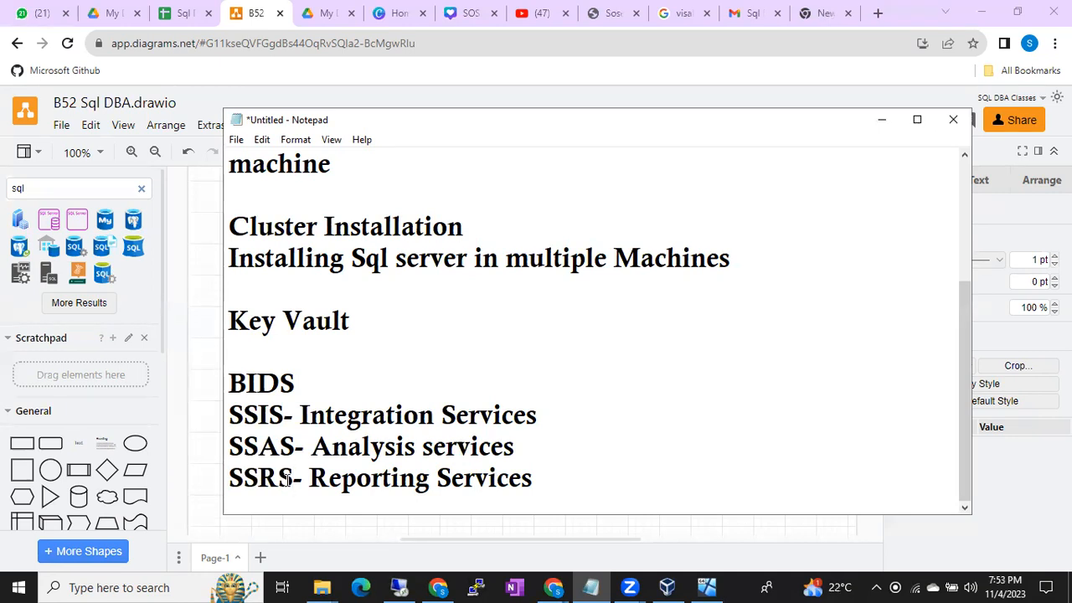
- Return to the remote SQL Server 2019 Setup, select the Analysis Services feature and clear it again
click(399, 586)
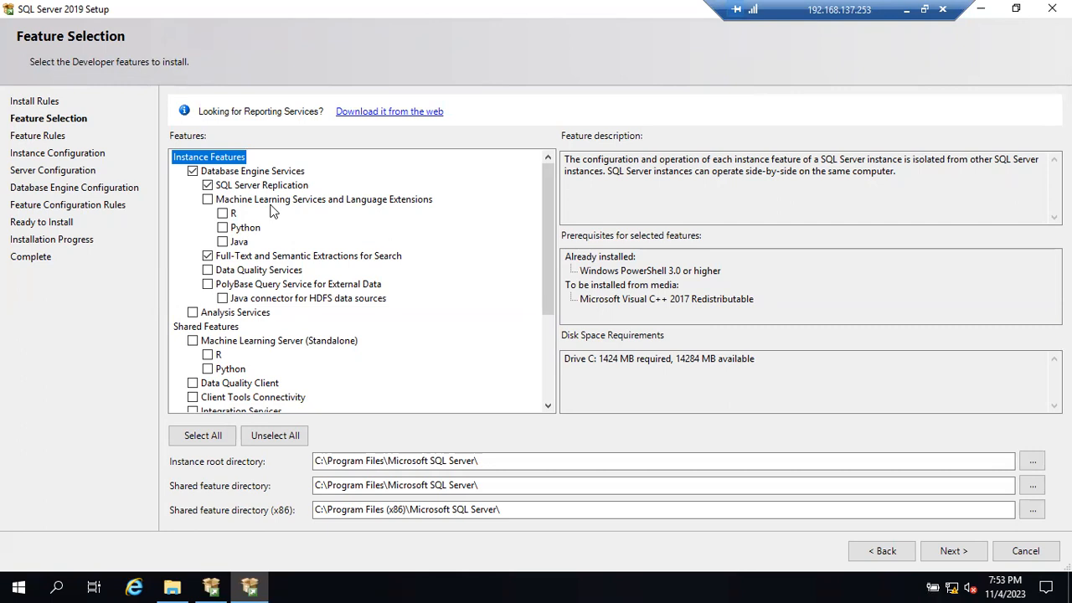
click(193, 313)
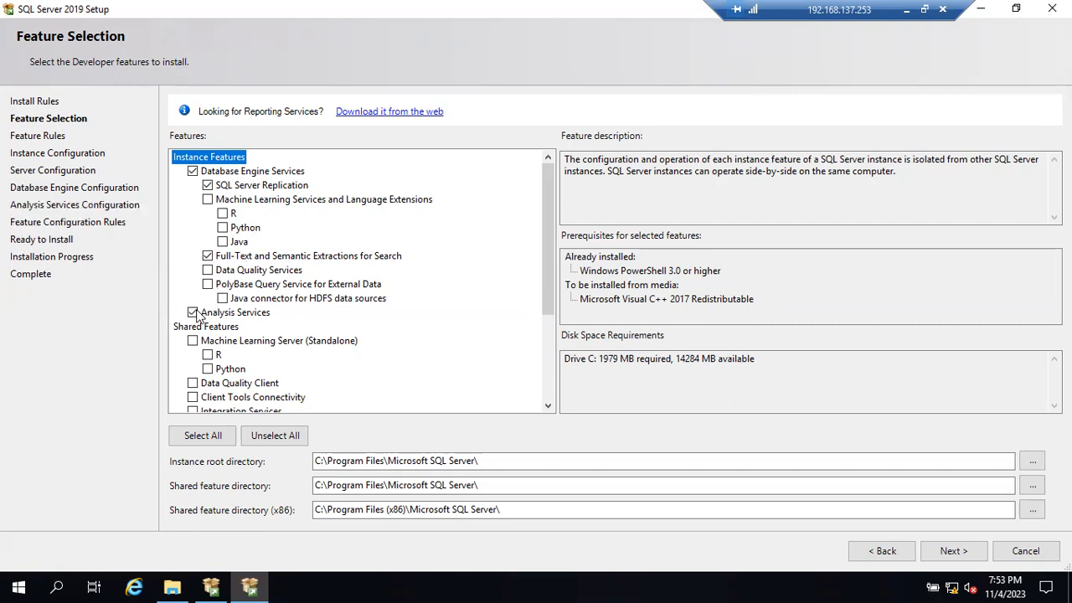
click(193, 312)
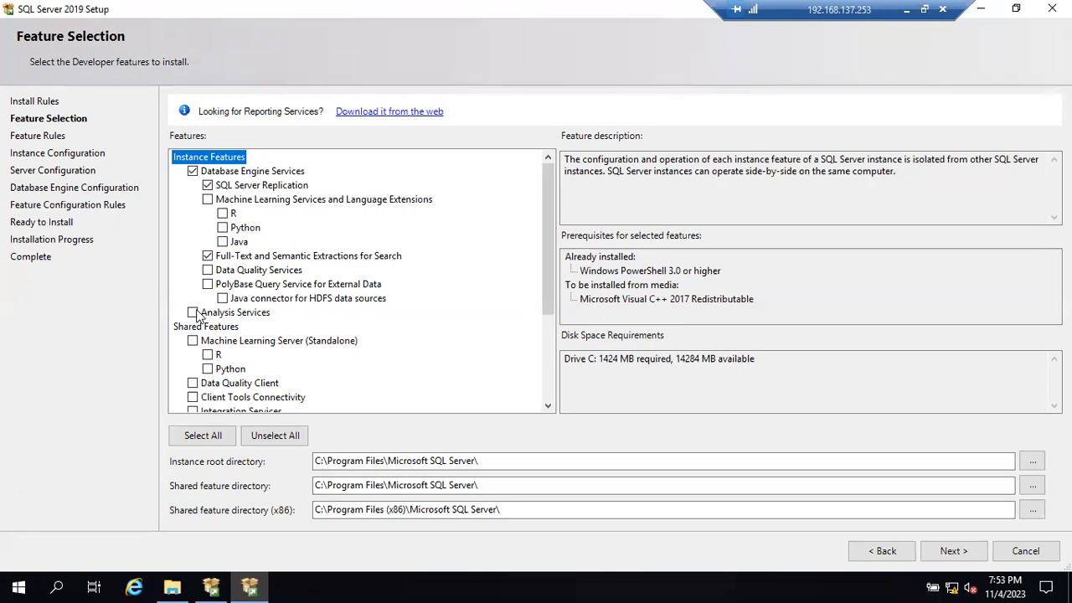
- Examine the Analysis Services and Integration Services entries in the Instance Features and Shared Features lists
click(547, 406)
click(547, 406)
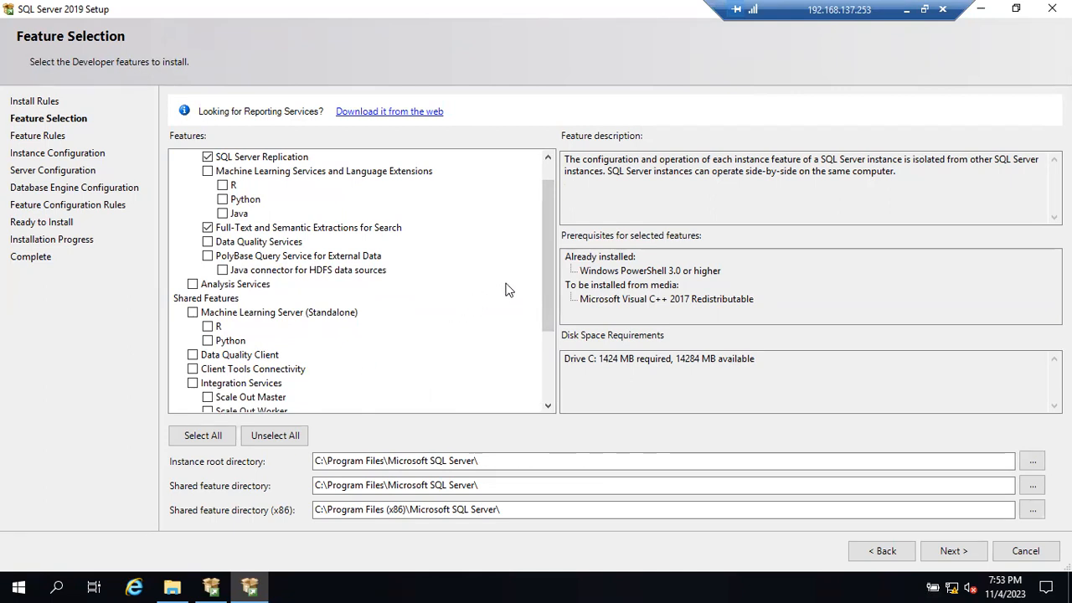
drag(546, 265, 549, 251)
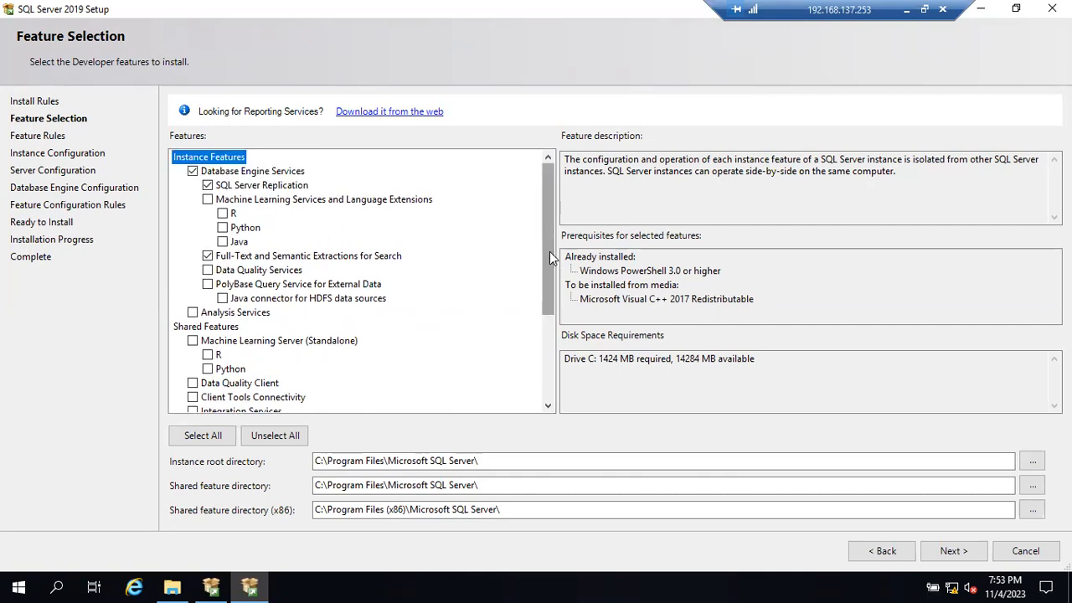
mouse_move(549, 251)
mouse_down()
mouse_move(549, 271)
mouse_move(549, 241)
mouse_up()
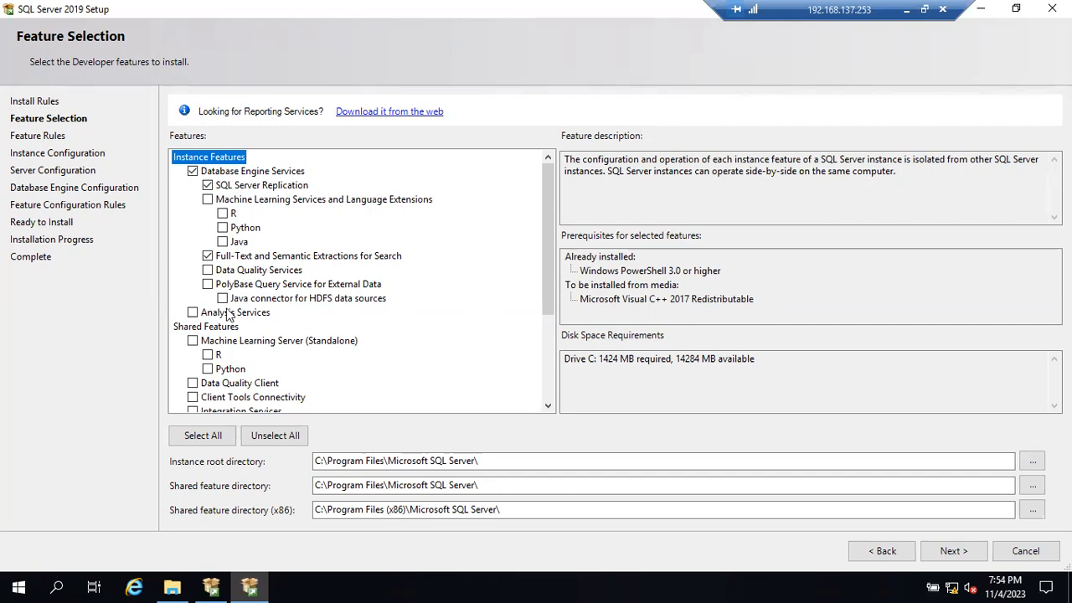
click(195, 315)
click(194, 315)
scroll(221, 398, down, 1)
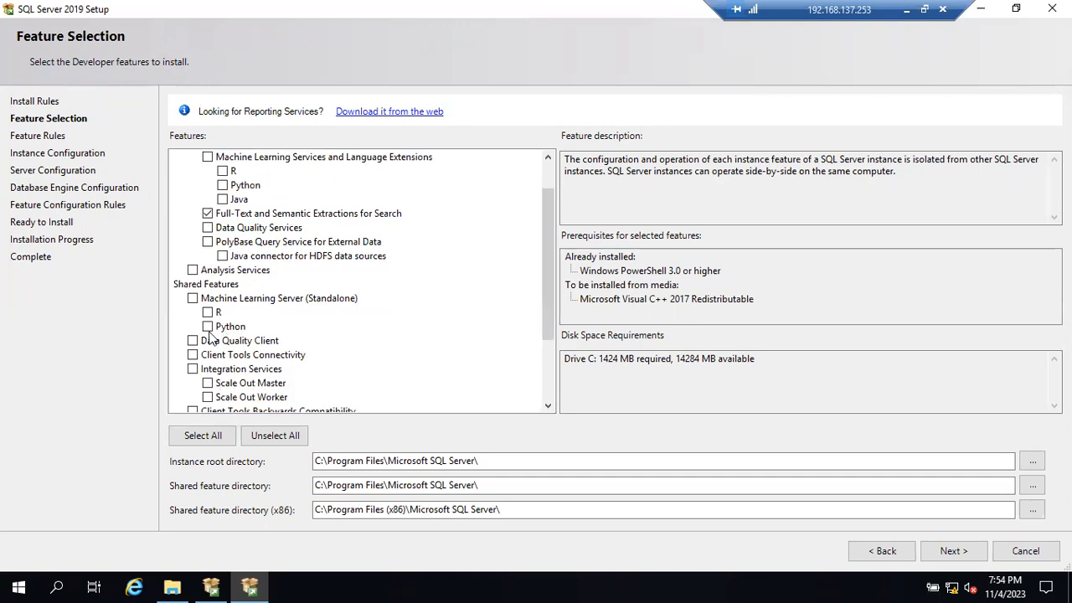
scroll(238, 372, up, 1)
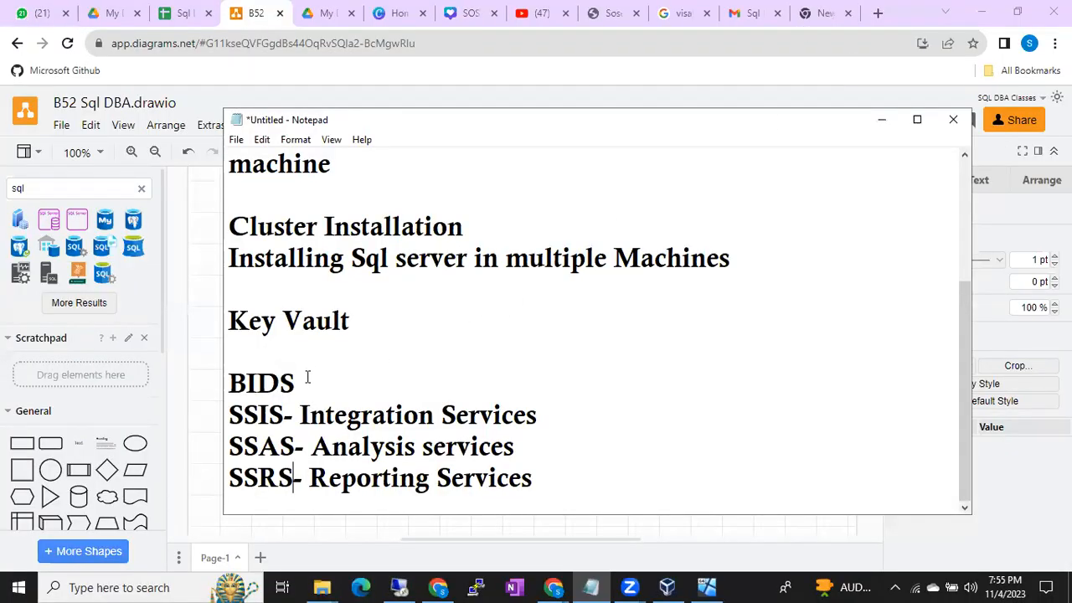
- Switch to the Notepad notes and highlight the BIDS heading and the three service lines beneath it
drag(306, 376, 228, 378)
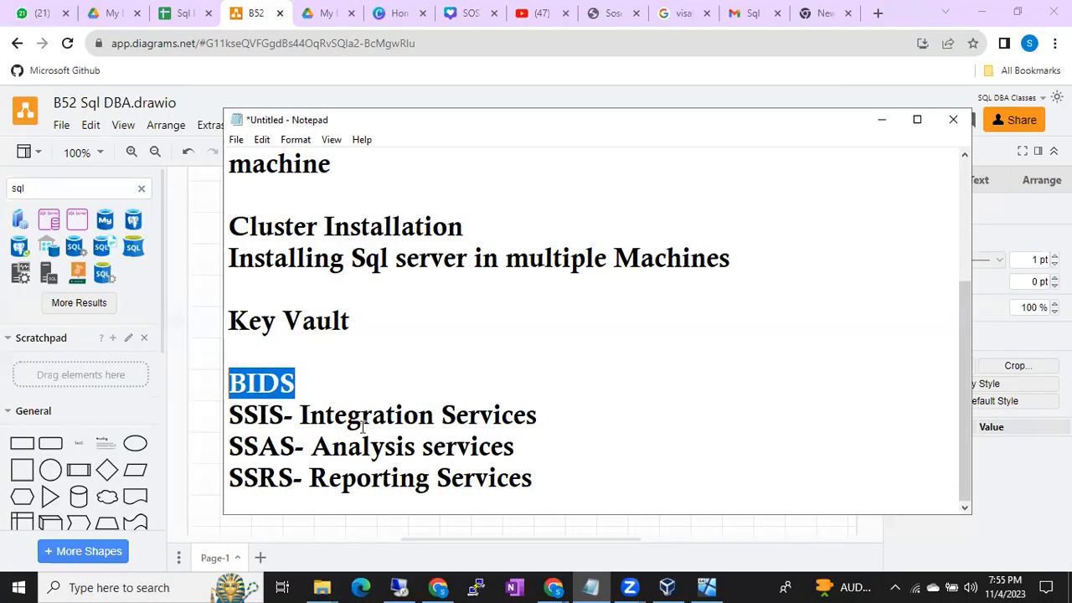
drag(546, 478, 234, 412)
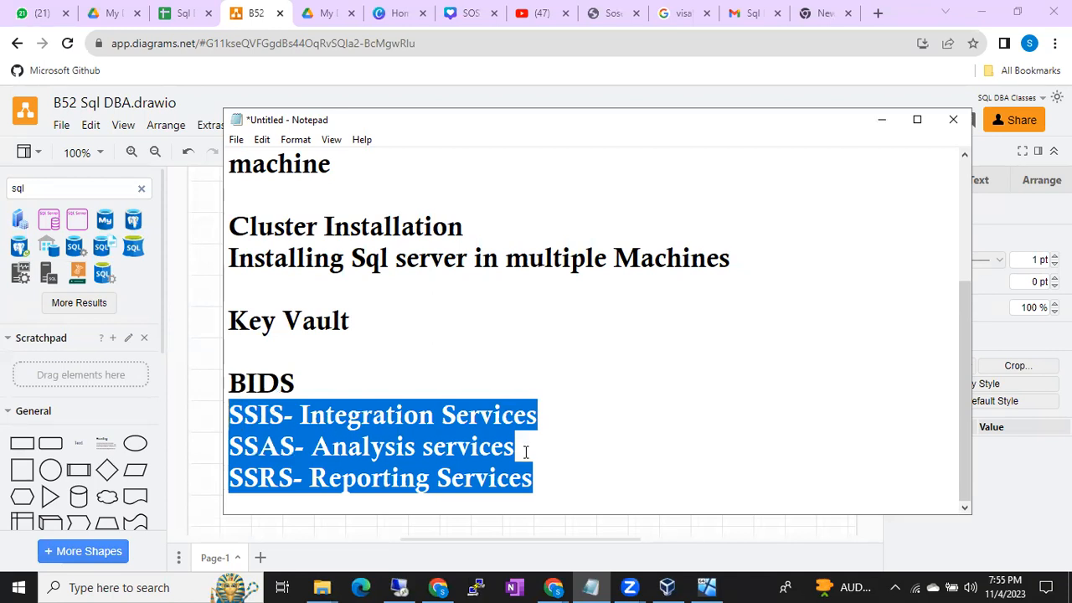
click(533, 477)
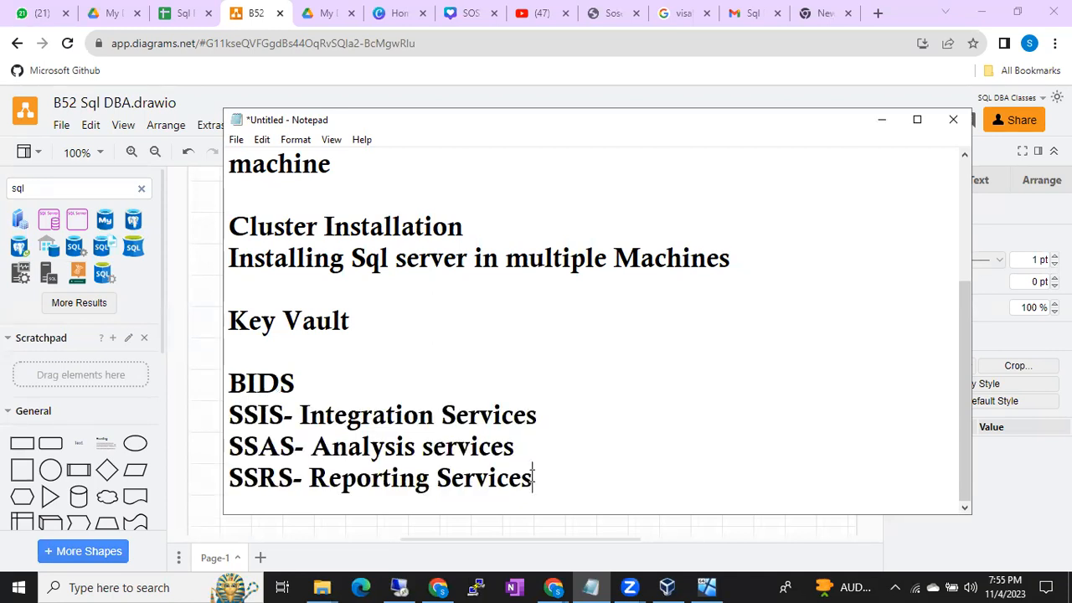
drag(533, 477, 236, 416)
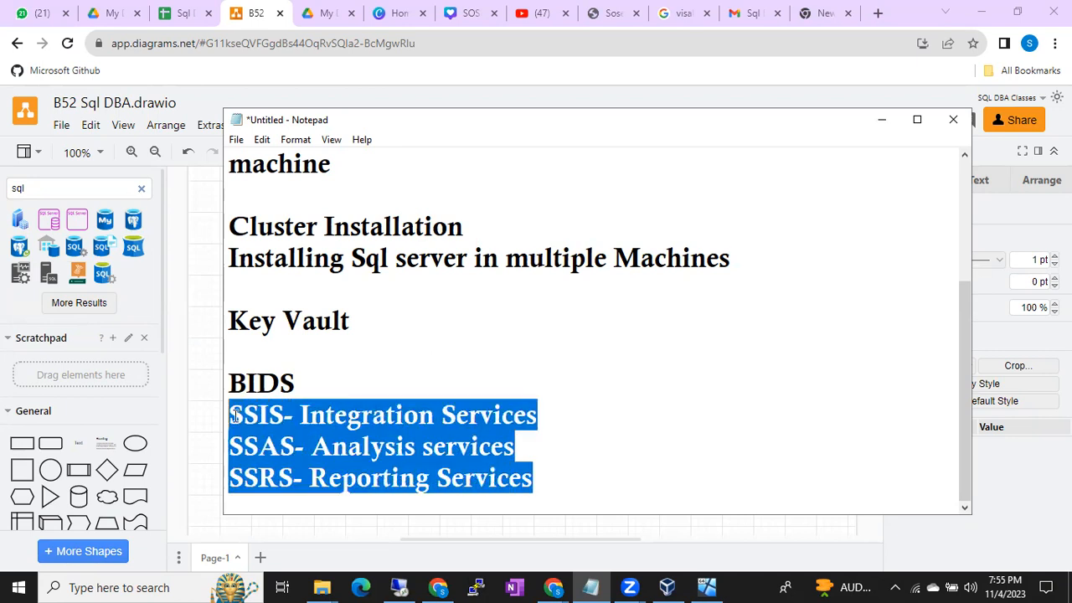
click(314, 375)
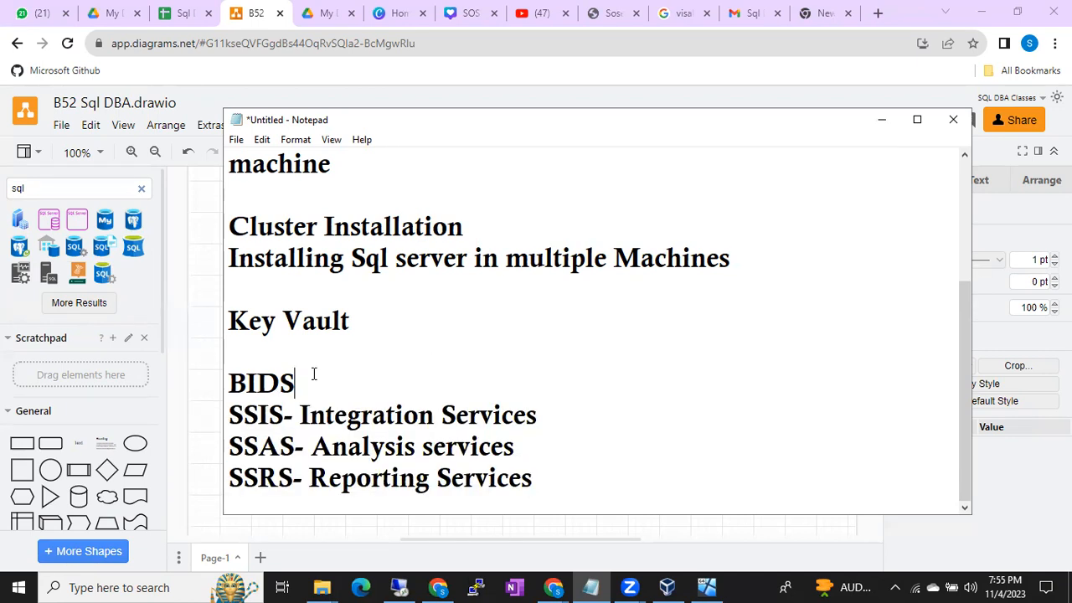
drag(553, 481, 244, 414)
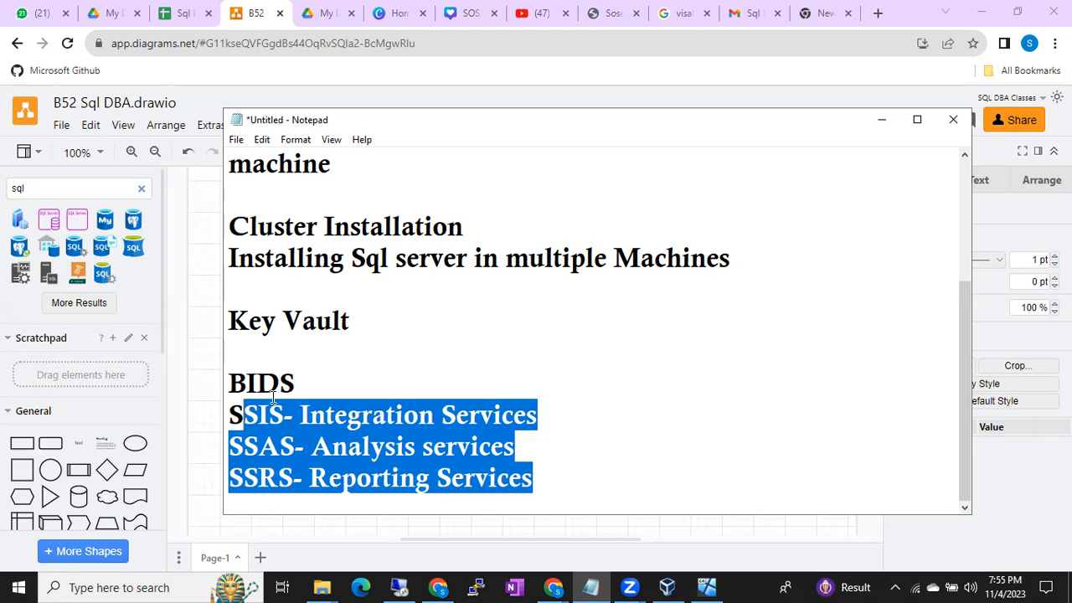
- Switch back to the remote setup session and look over the Feature Selection list
click(399, 587)
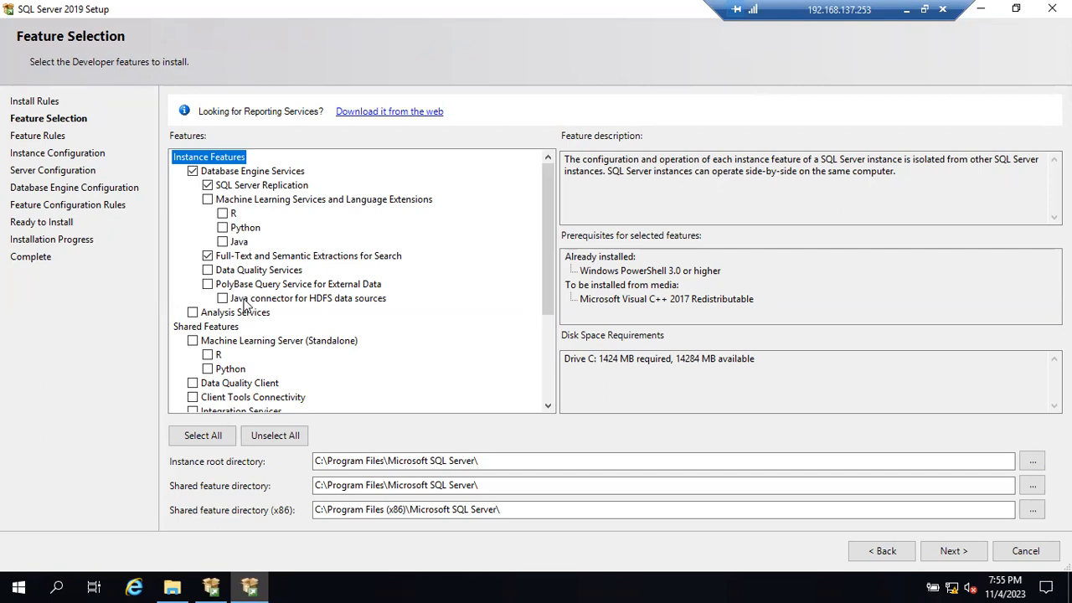
scroll(245, 304, down, 1)
scroll(251, 308, up, 1)
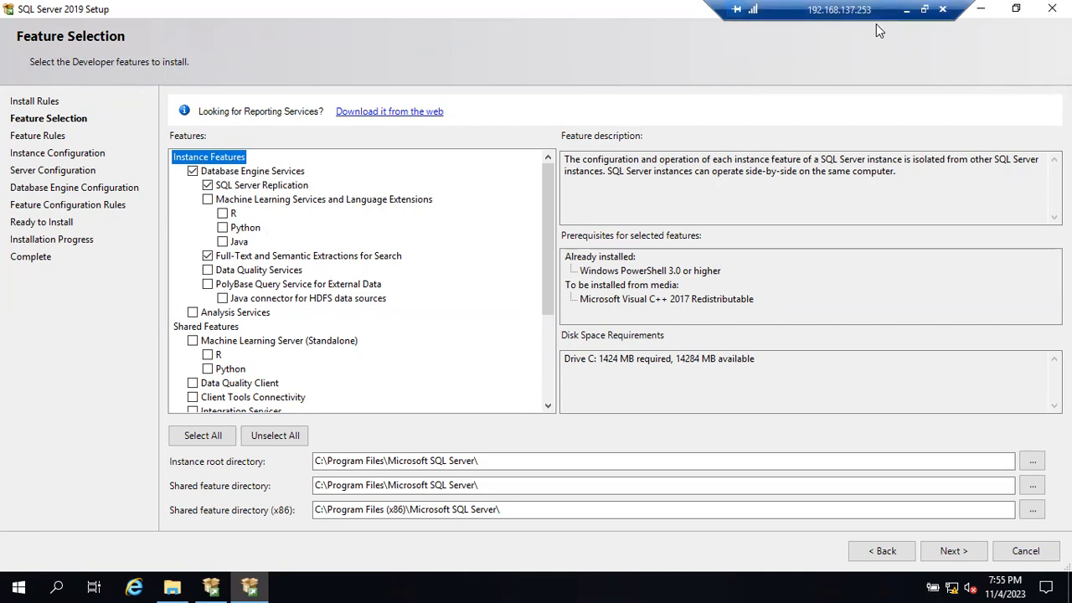
- Return to the Notepad notes and add a "Build Sheet" heading below the SSRS line
click(907, 9)
click(543, 424)
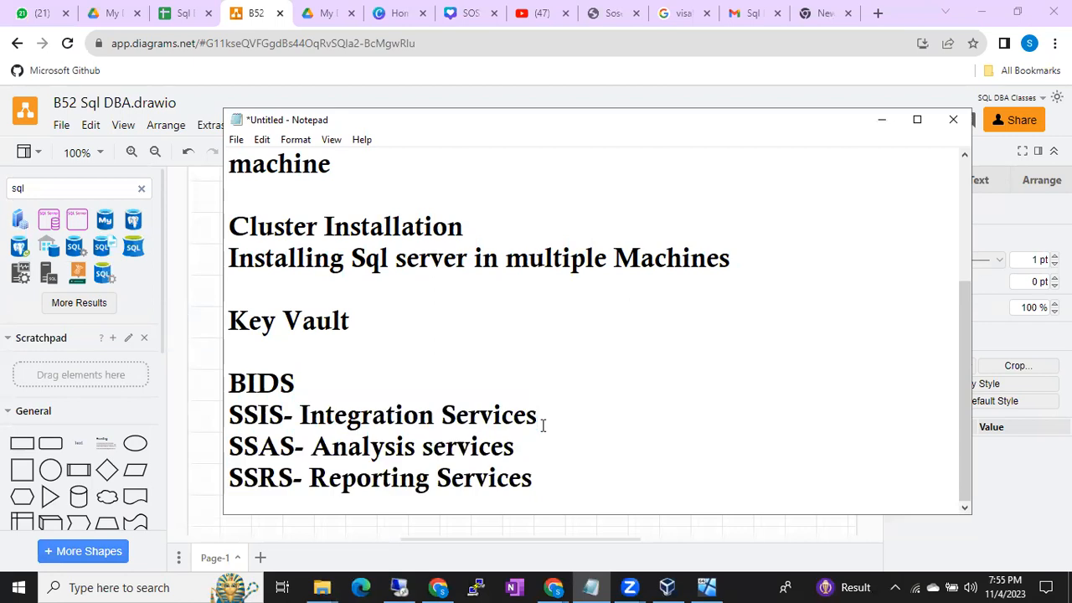
click(626, 480)
key(Return)
key(Return)
text(B)
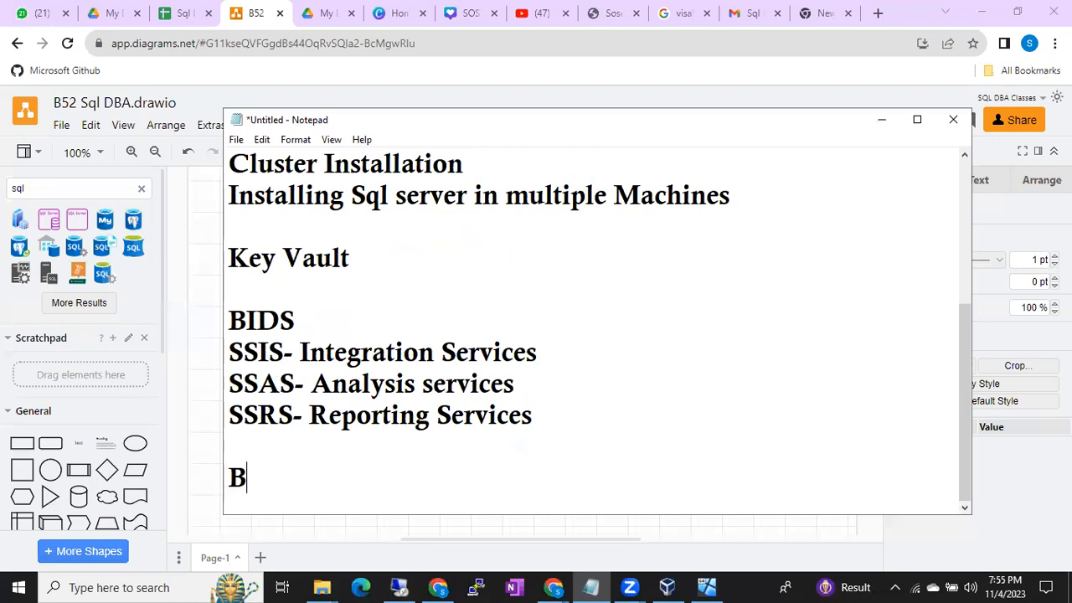
text(uild Sheet)
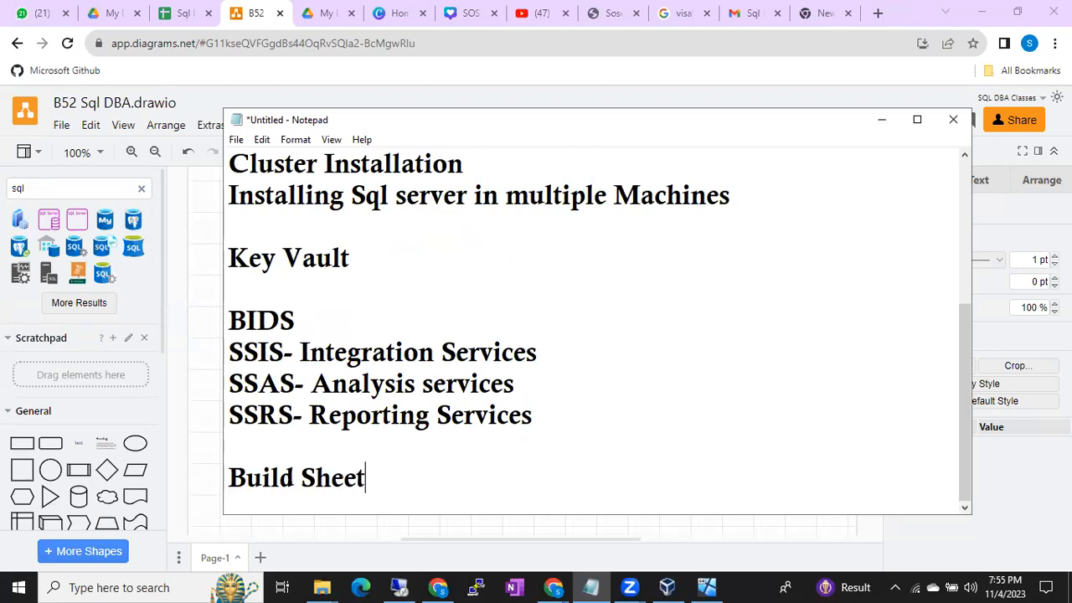
key(Return)
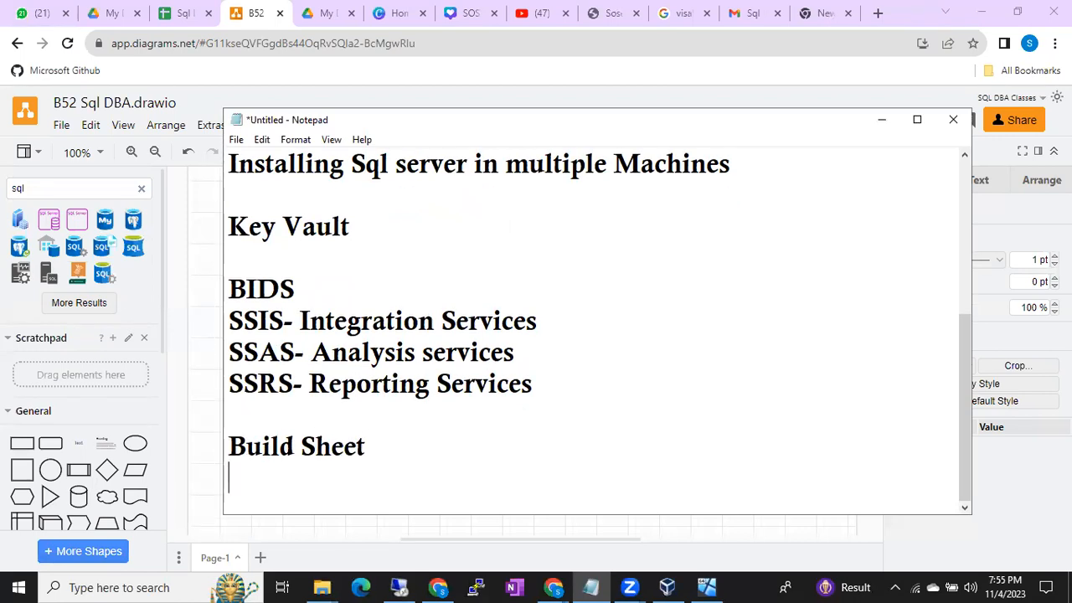
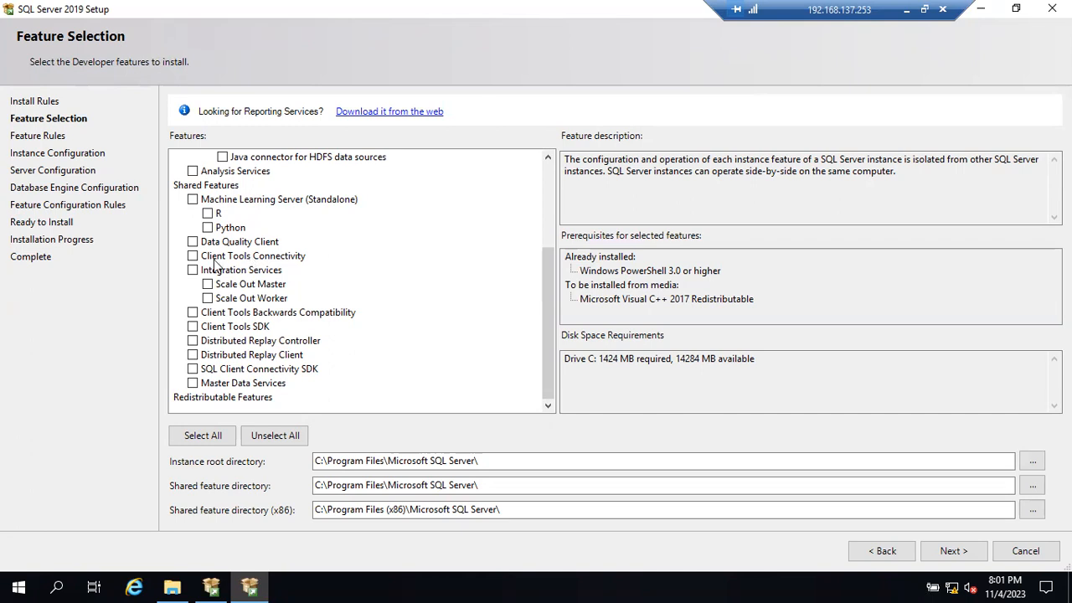
- Include Client Tools Connectivity, Client Tools Backwards Compatibility, Client Tools SDK and SQL Client Connectivity SDK in the installation, and review the feature list
click(193, 257)
click(194, 313)
click(194, 369)
scroll(263, 311, up, 3)
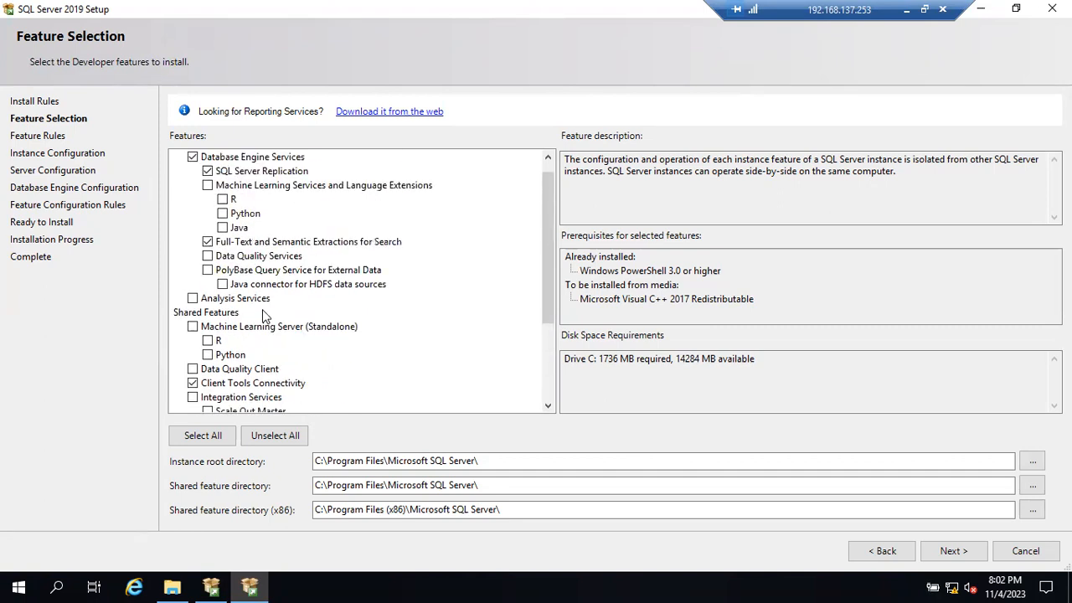
scroll(262, 315, up, 1)
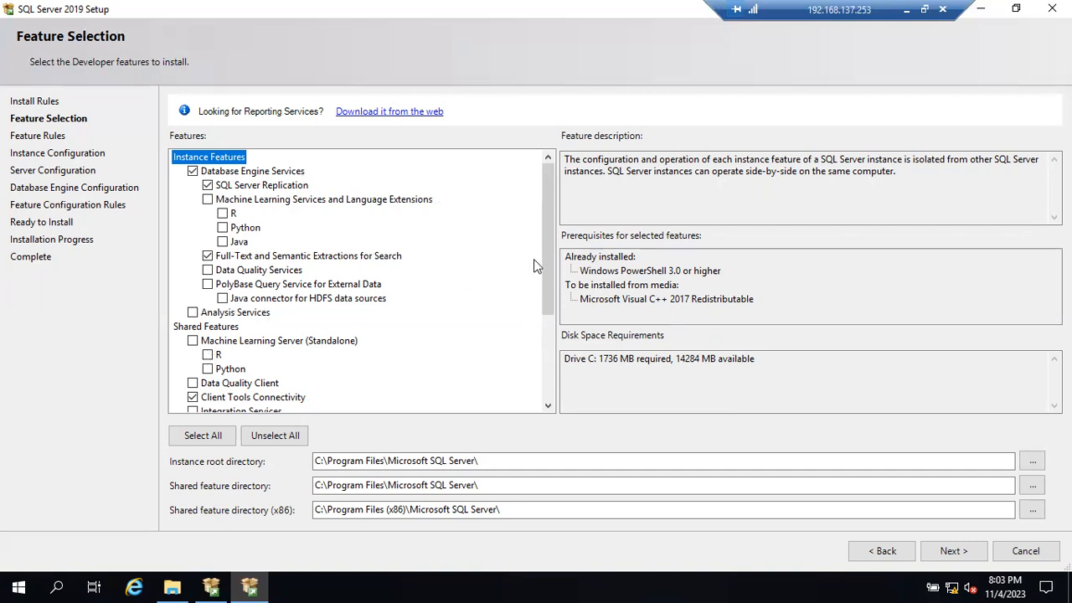
scroll(549, 268, down, 1)
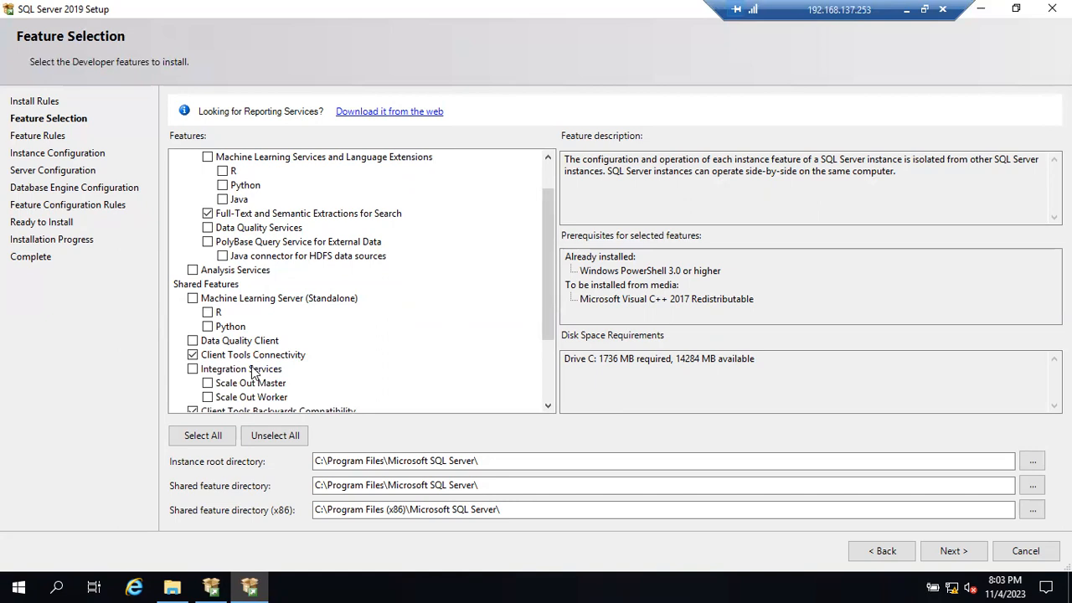
drag(548, 241, 553, 210)
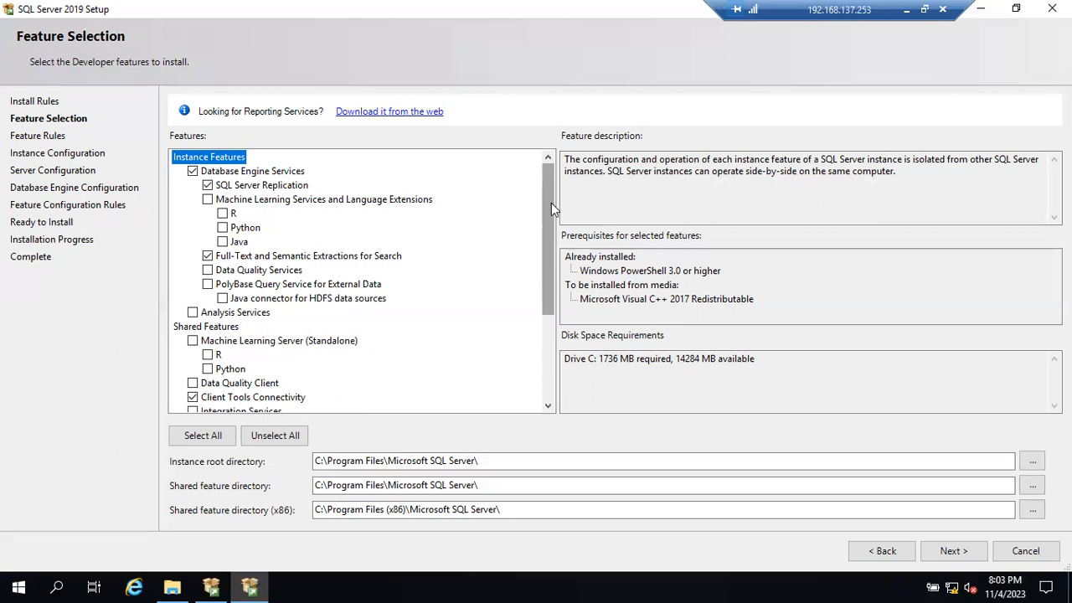
- Examine the instance root, shared feature and shared feature (x86) directory paths
drag(478, 461, 316, 460)
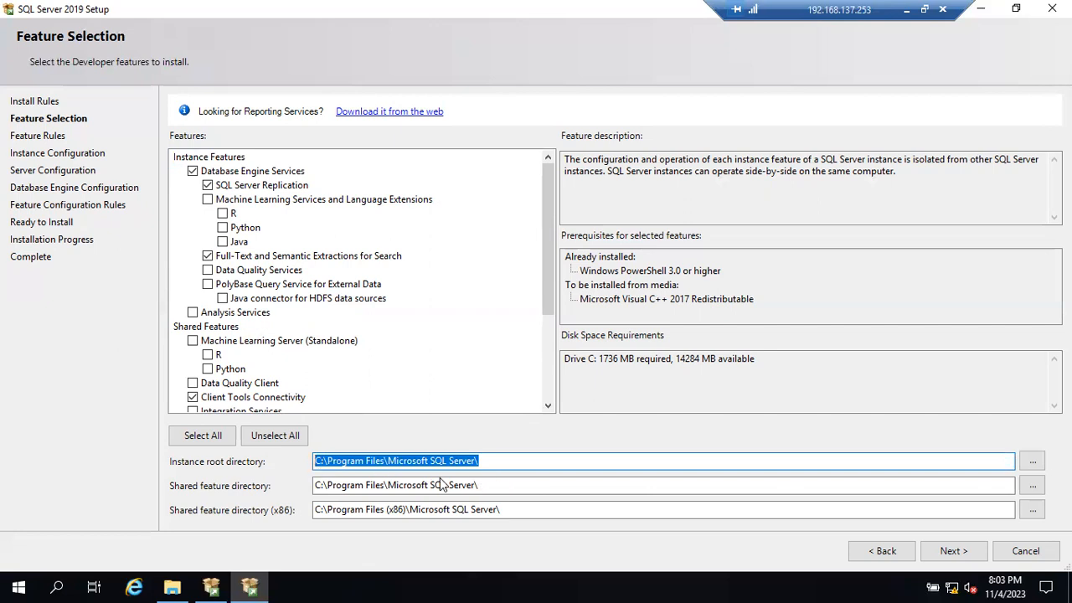
drag(481, 485, 317, 485)
key(BackSpace)
key(ctrl+z)
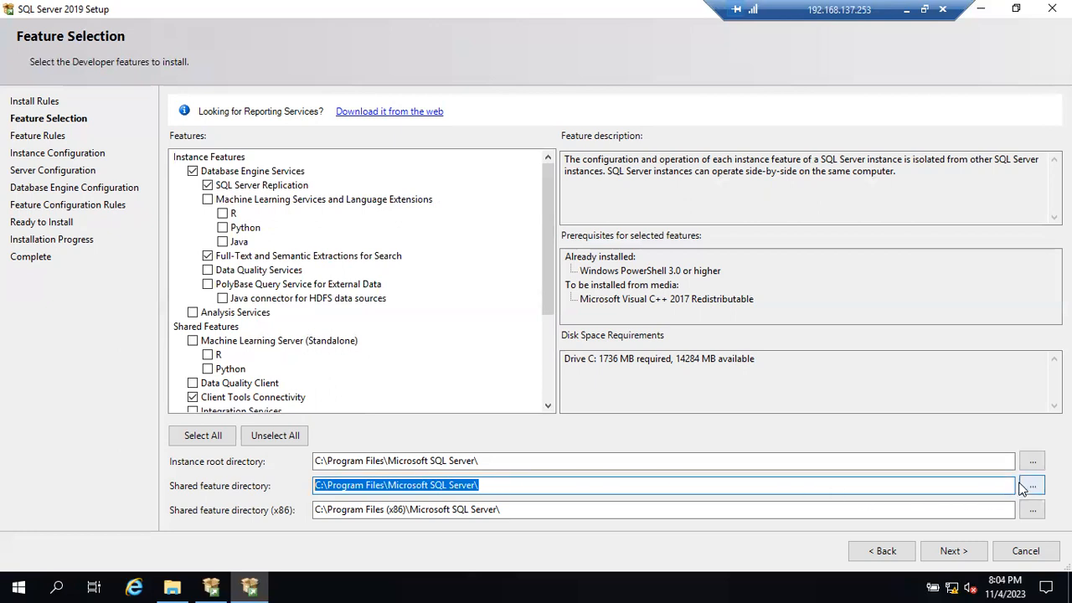
drag(505, 460, 318, 456)
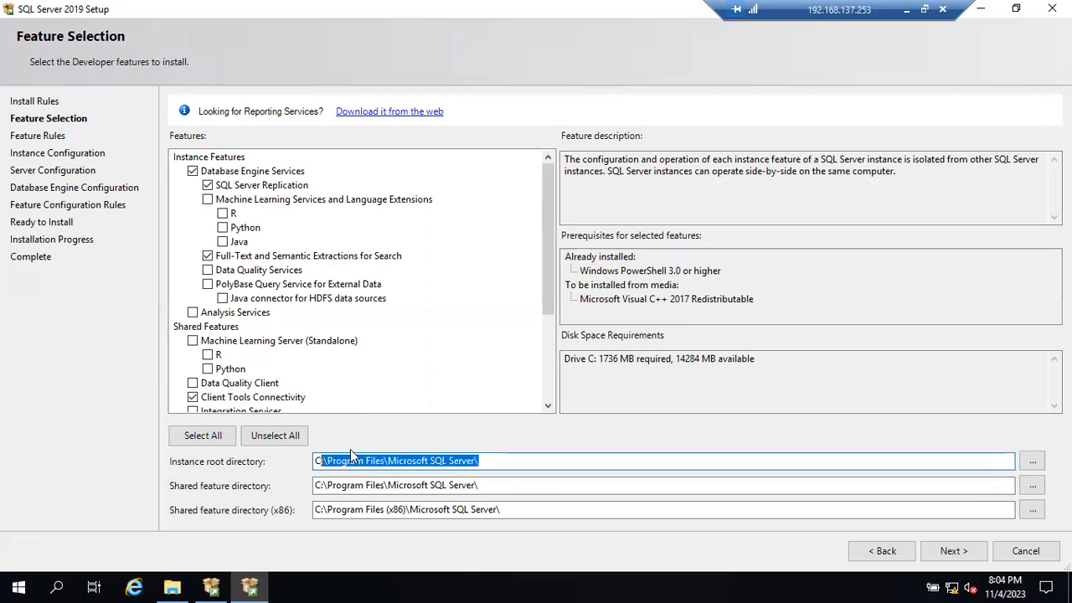
click(497, 465)
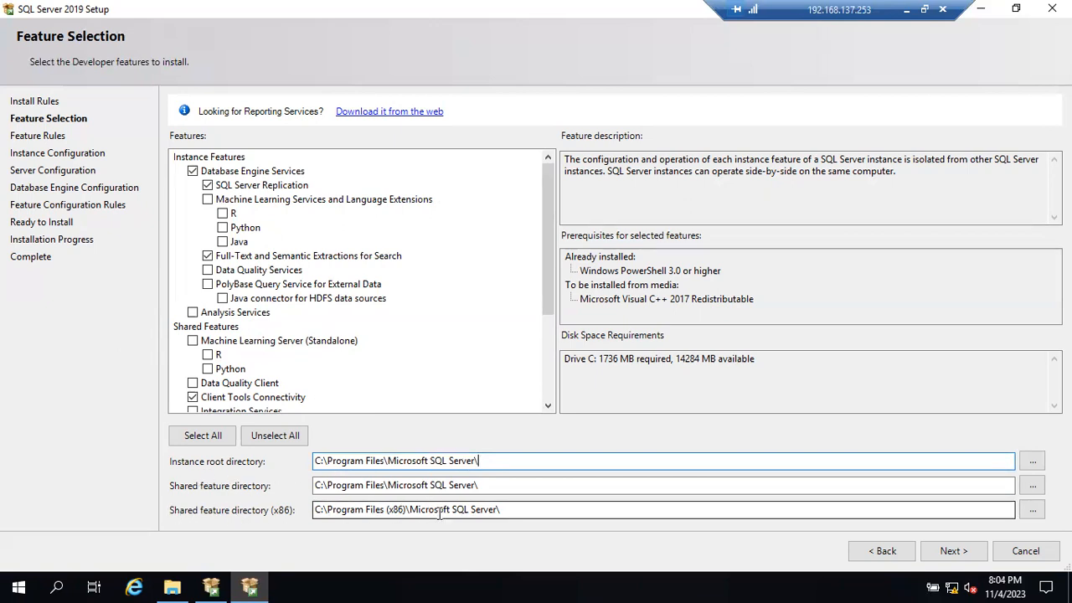
drag(505, 509, 327, 508)
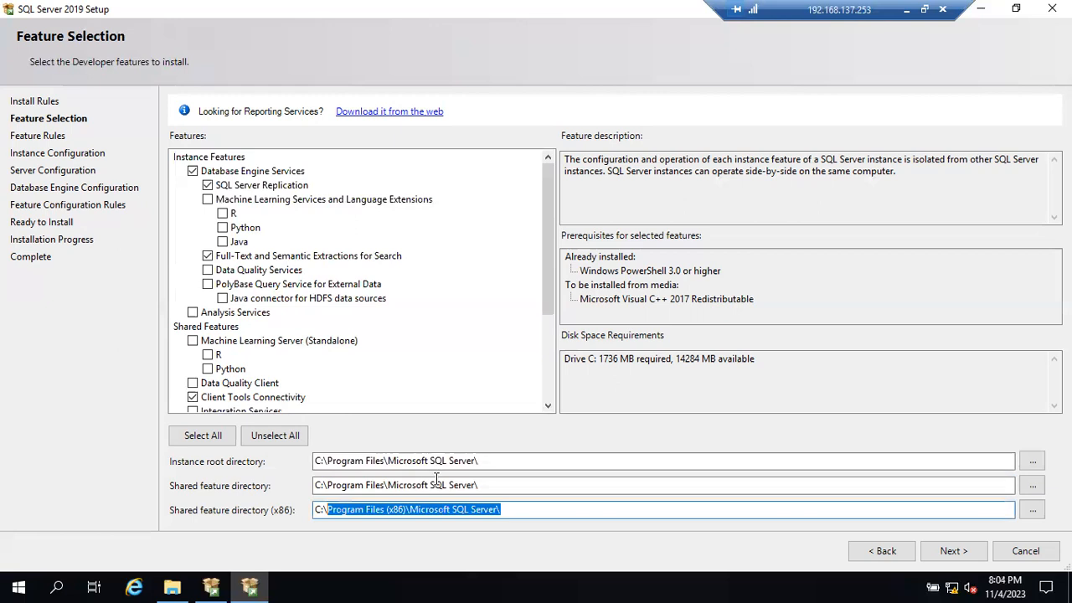
drag(472, 485, 347, 486)
drag(477, 461, 349, 462)
click(349, 461)
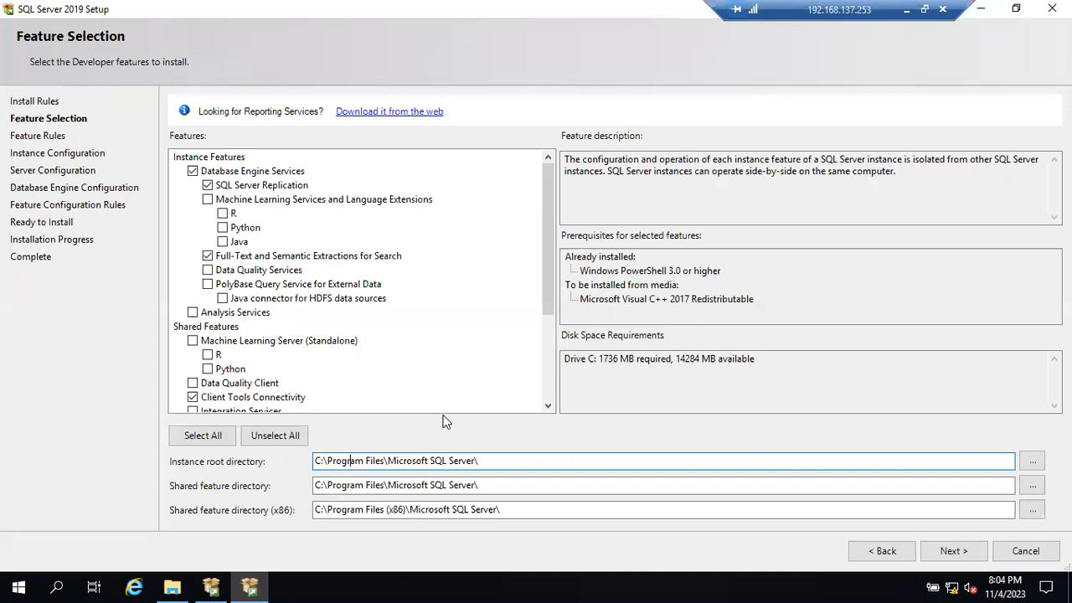
- Switch to the Notepad notes and highlight part of the "Build Sheet- Ticket" line
drag(547, 296, 569, 358)
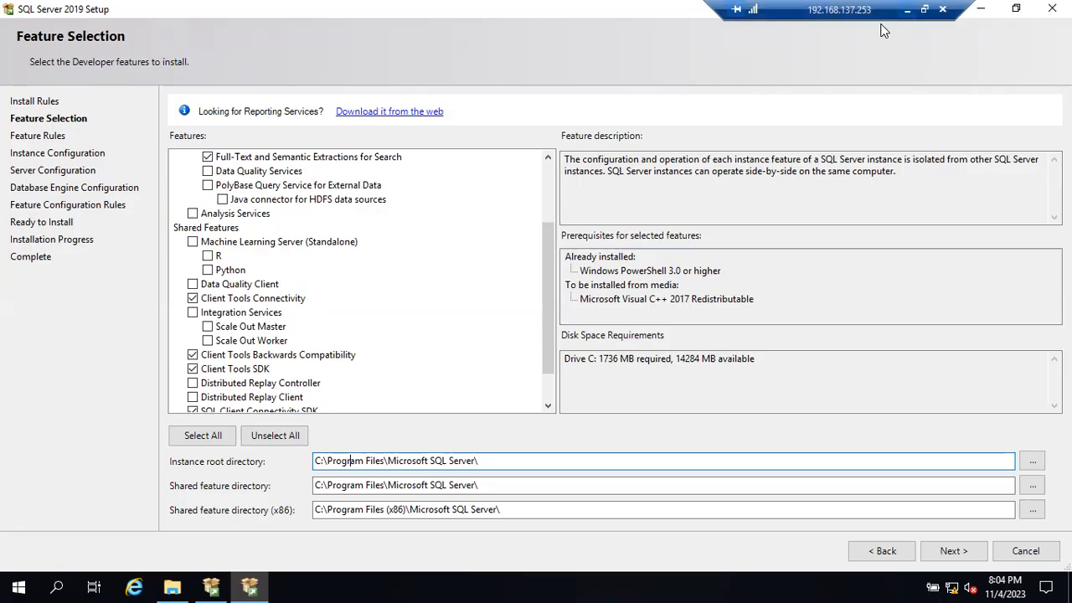
click(906, 9)
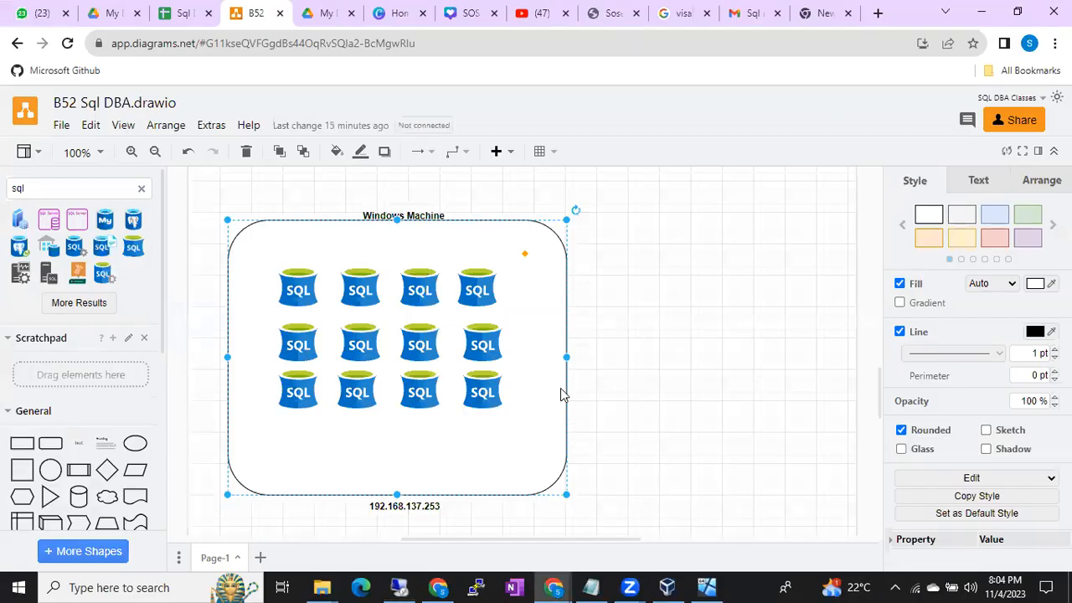
click(595, 586)
drag(262, 415, 420, 415)
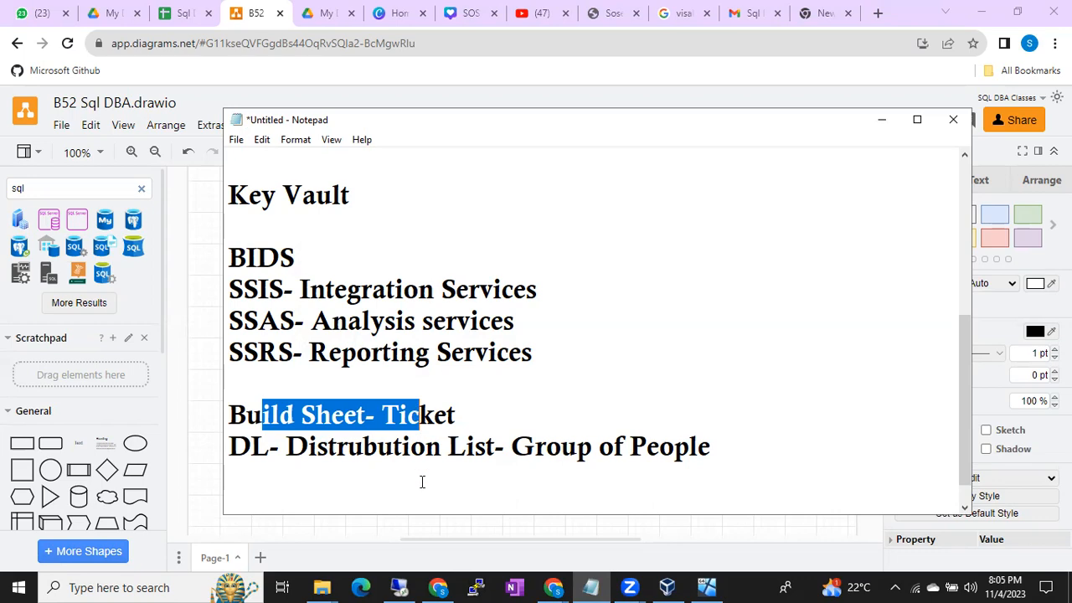
- Return to the remote setup session and review the selected entries under Instance Features and Shared Features
click(413, 578)
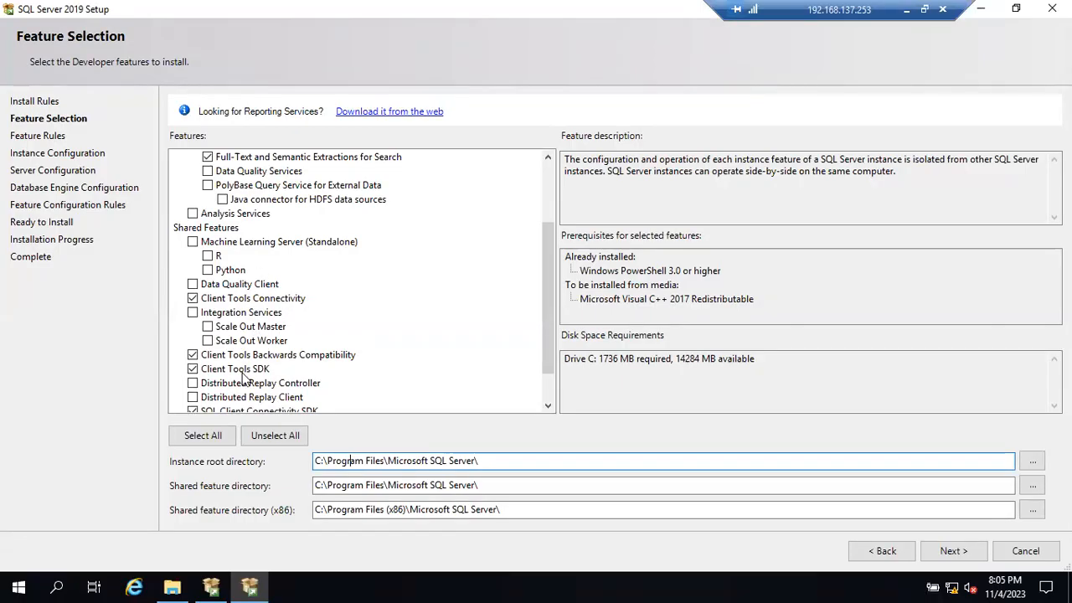
scroll(245, 377, up, 2)
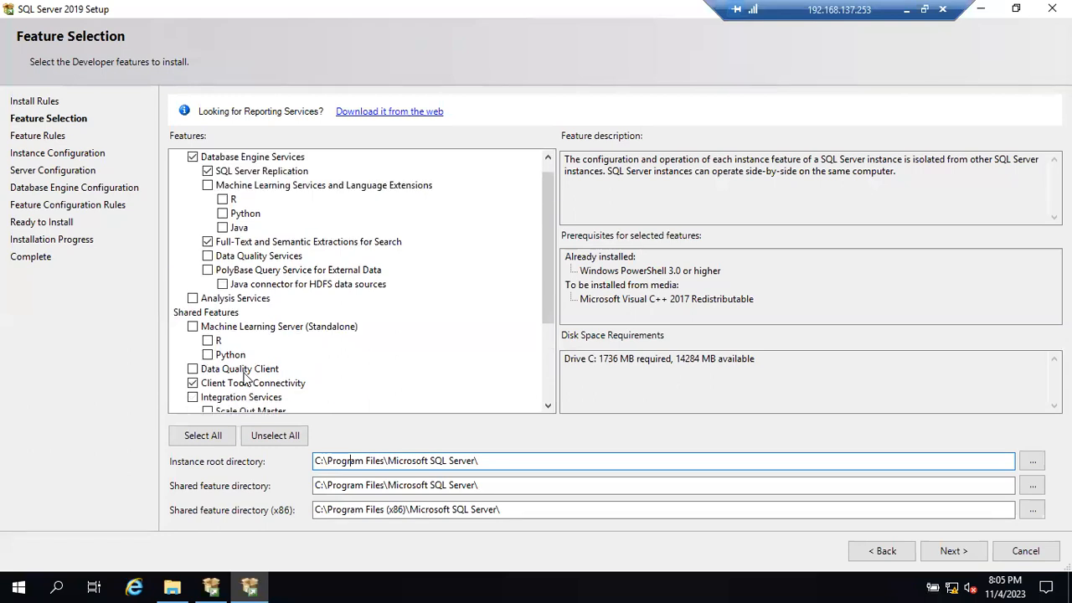
scroll(245, 379, up, 1)
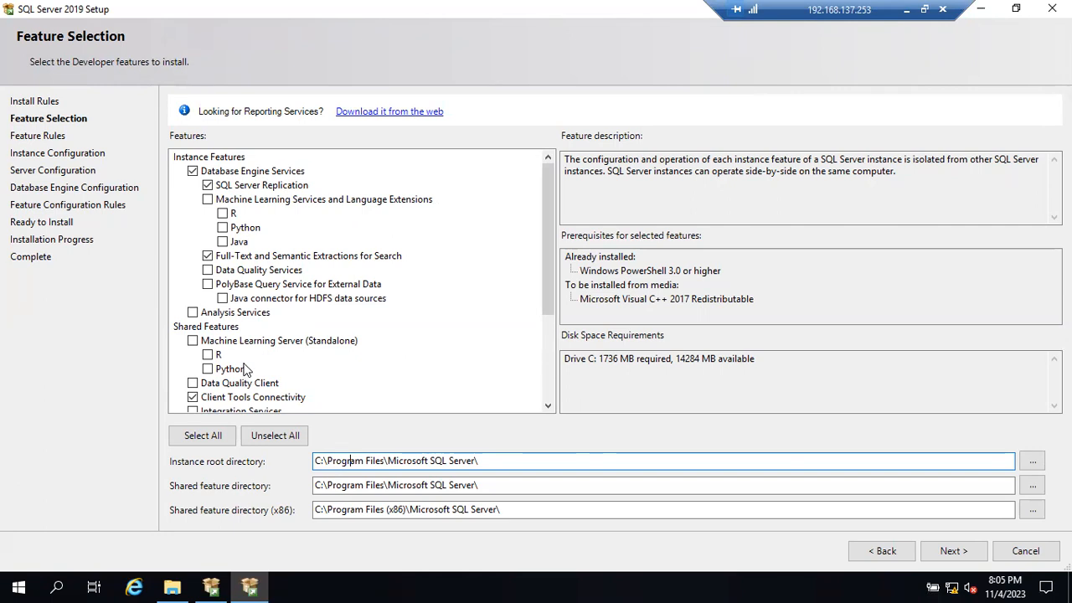
scroll(245, 368, down, 3)
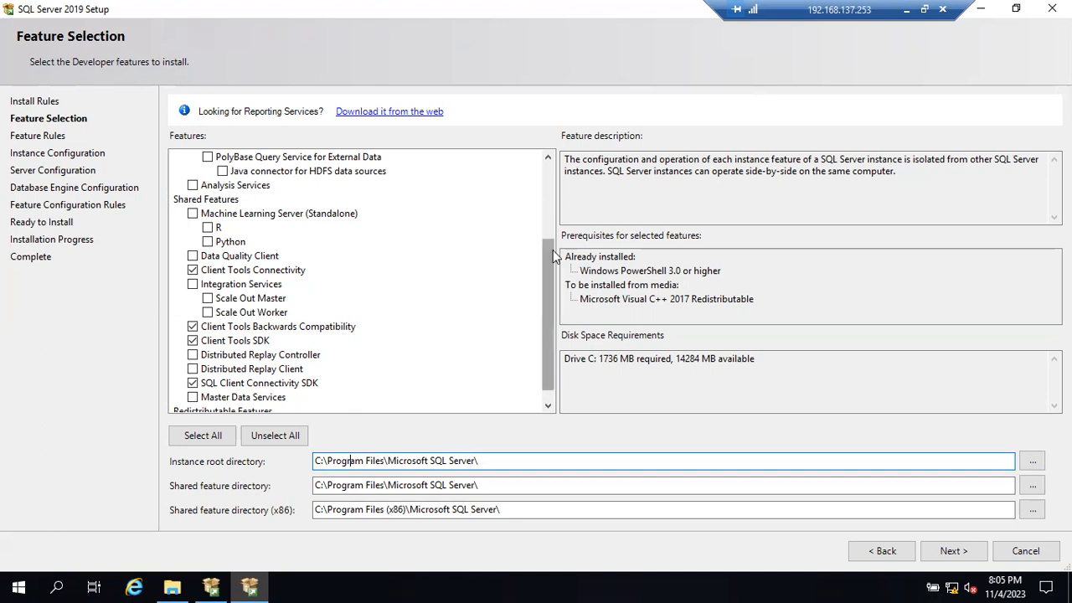
drag(546, 259, 546, 167)
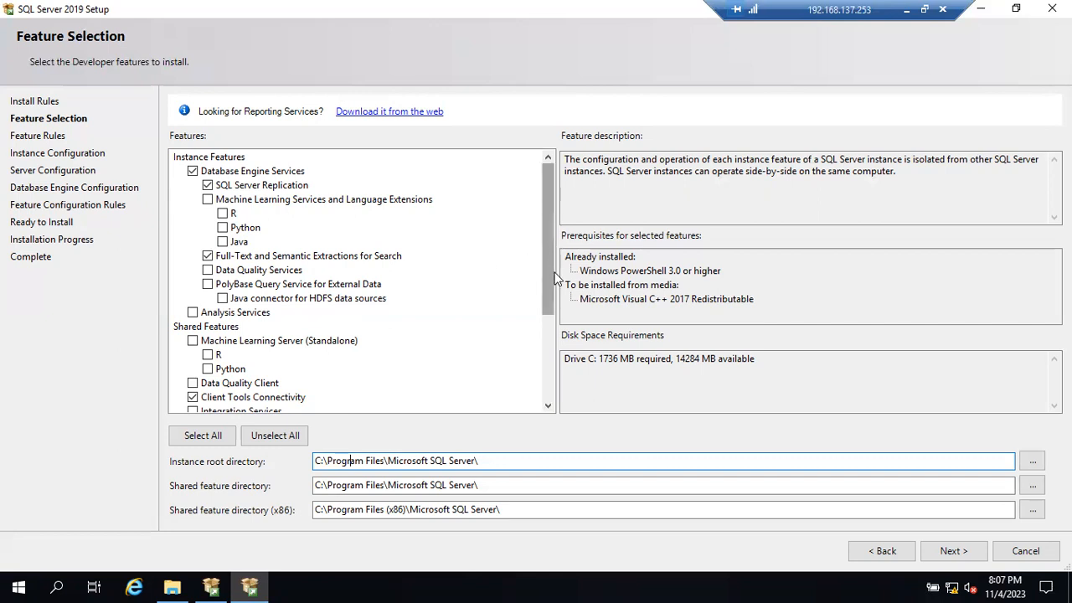
drag(549, 266, 551, 336)
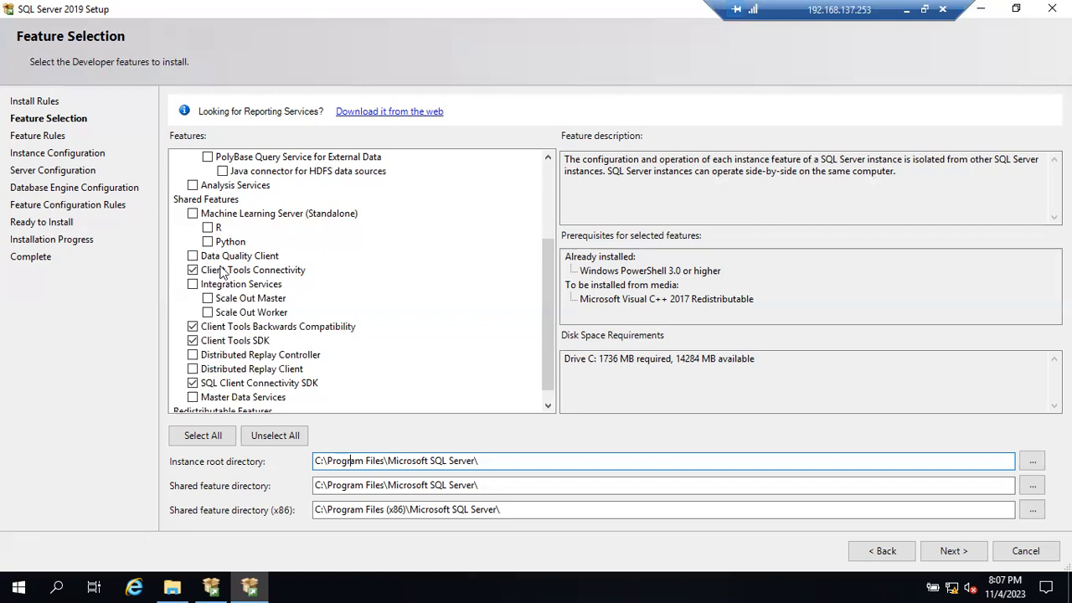
scroll(216, 268, up, 2)
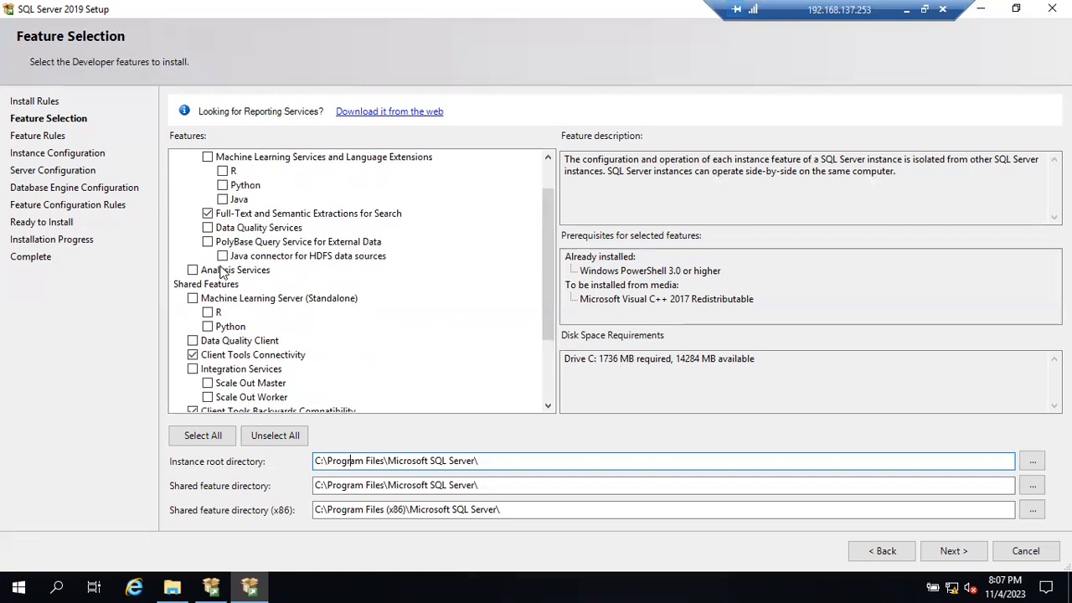
scroll(222, 272, up, 1)
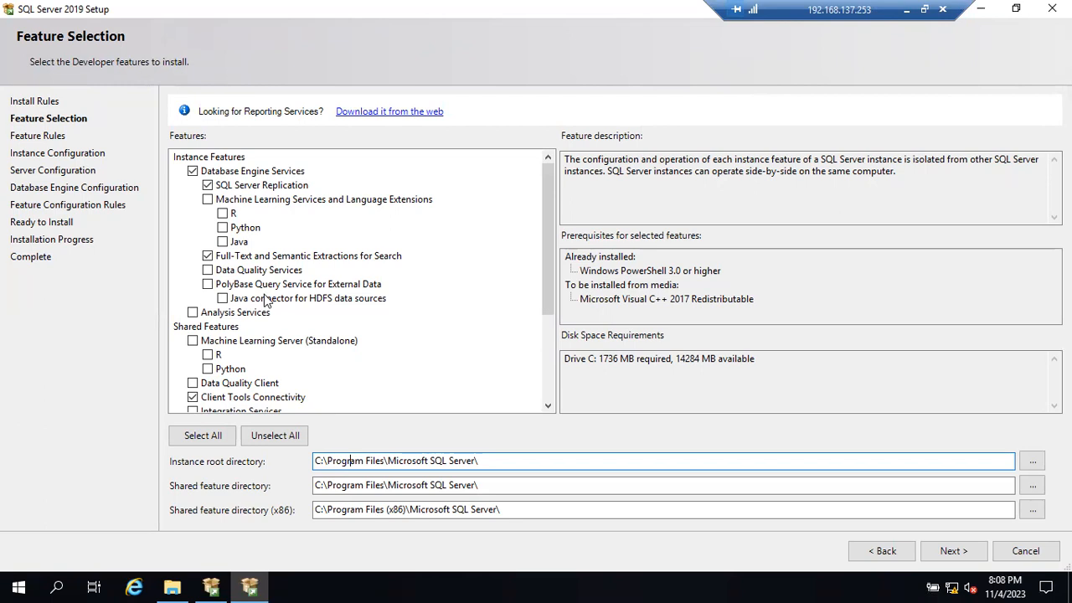
scroll(266, 302, down, 1)
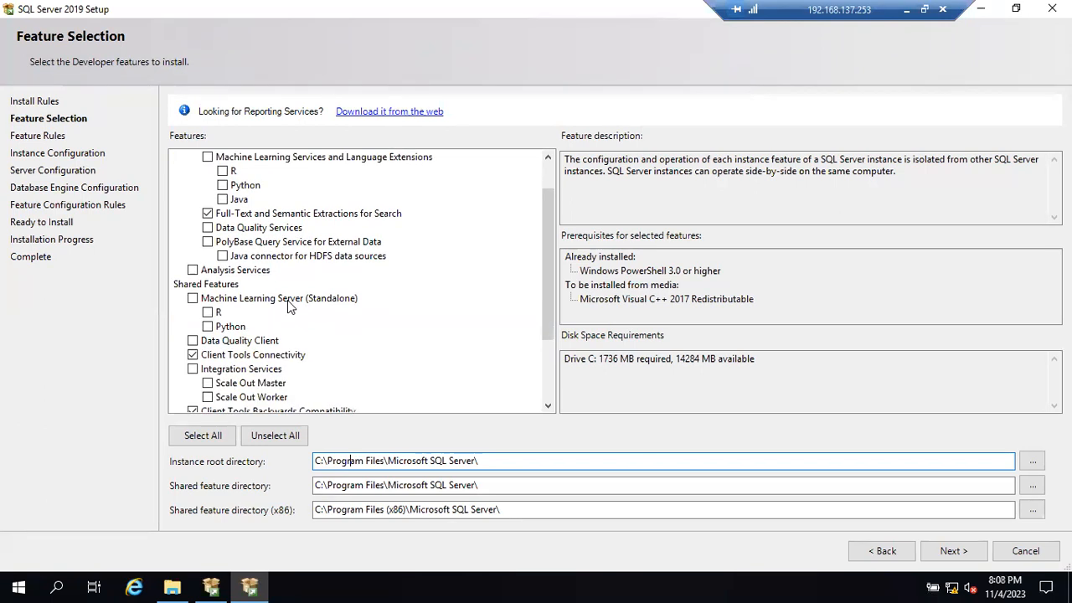
- Examine the required and available space for drive C under Disk Space Requirements, highlighting the figures
click(611, 358)
drag(611, 359, 614, 358)
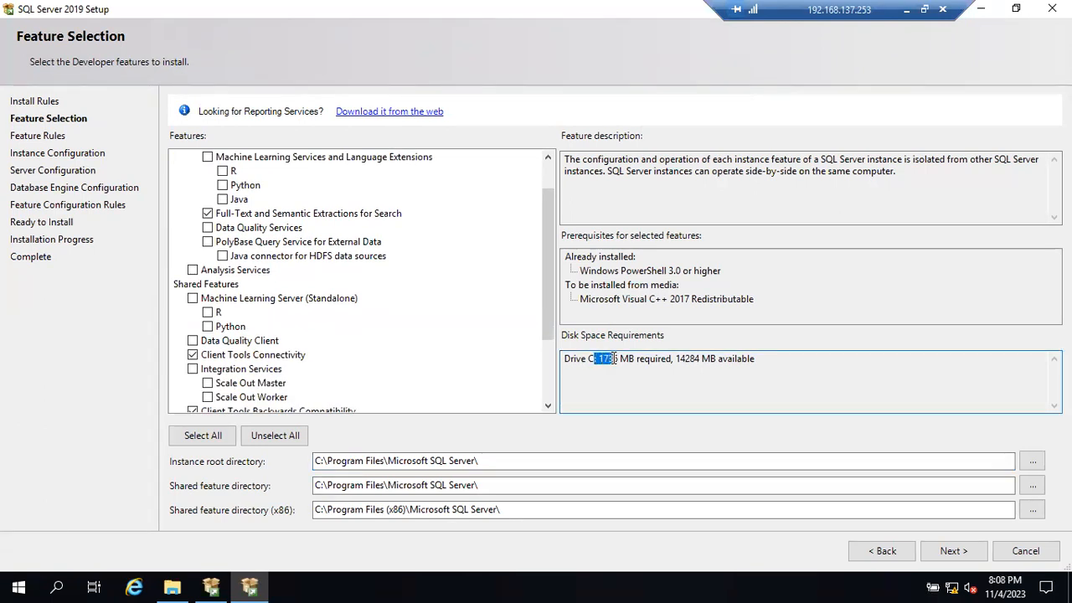
click(614, 358)
drag(577, 356, 750, 358)
click(611, 359)
drag(592, 359, 728, 358)
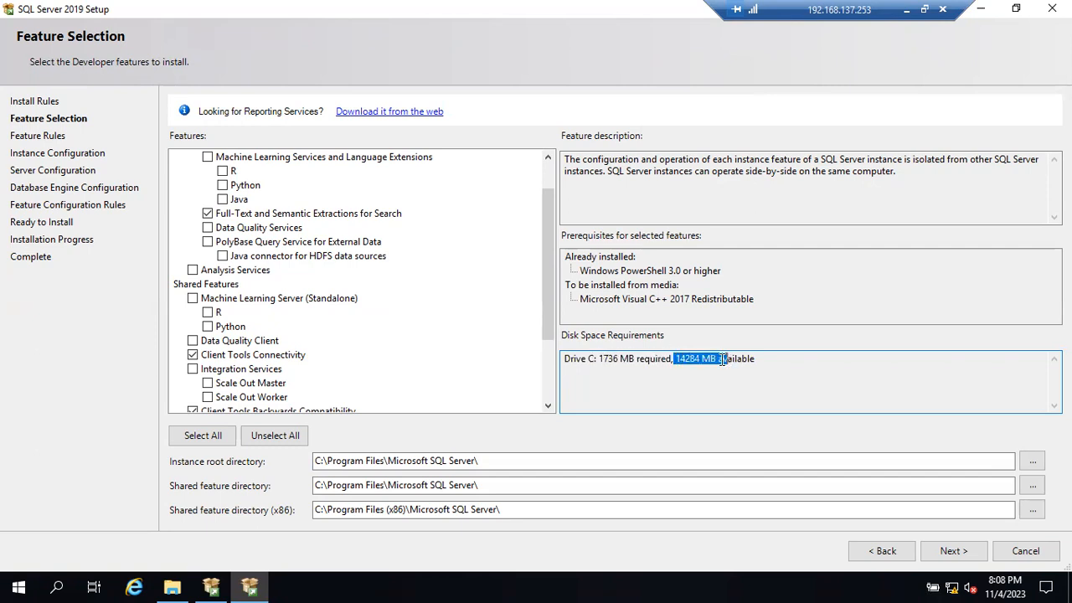
drag(590, 358, 717, 363)
click(679, 359)
drag(670, 360, 760, 360)
click(656, 364)
drag(594, 362, 734, 354)
click(610, 362)
double_click(609, 362)
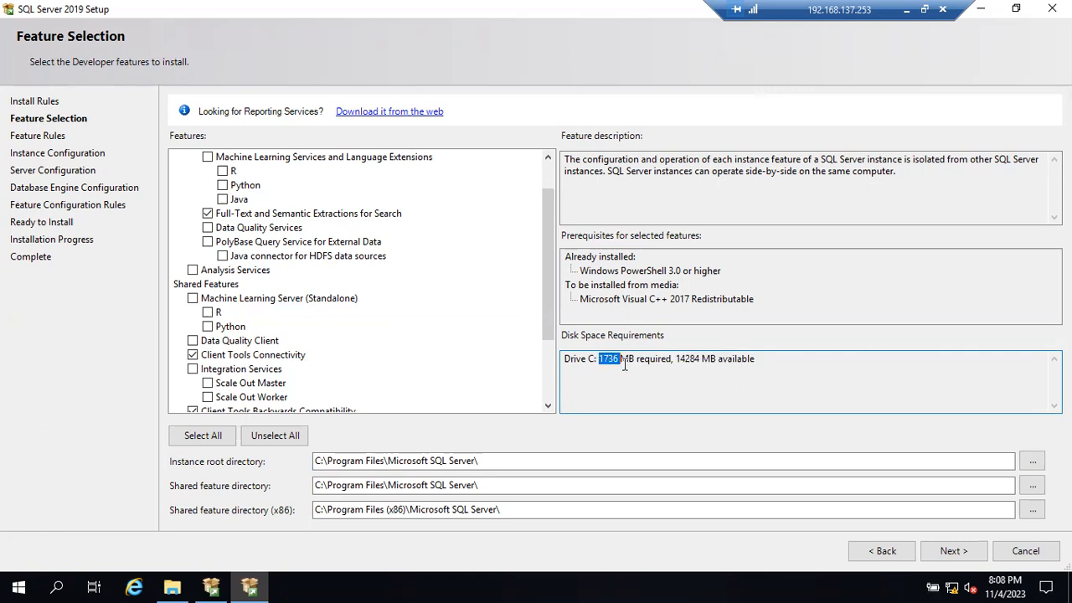
drag(628, 362, 731, 350)
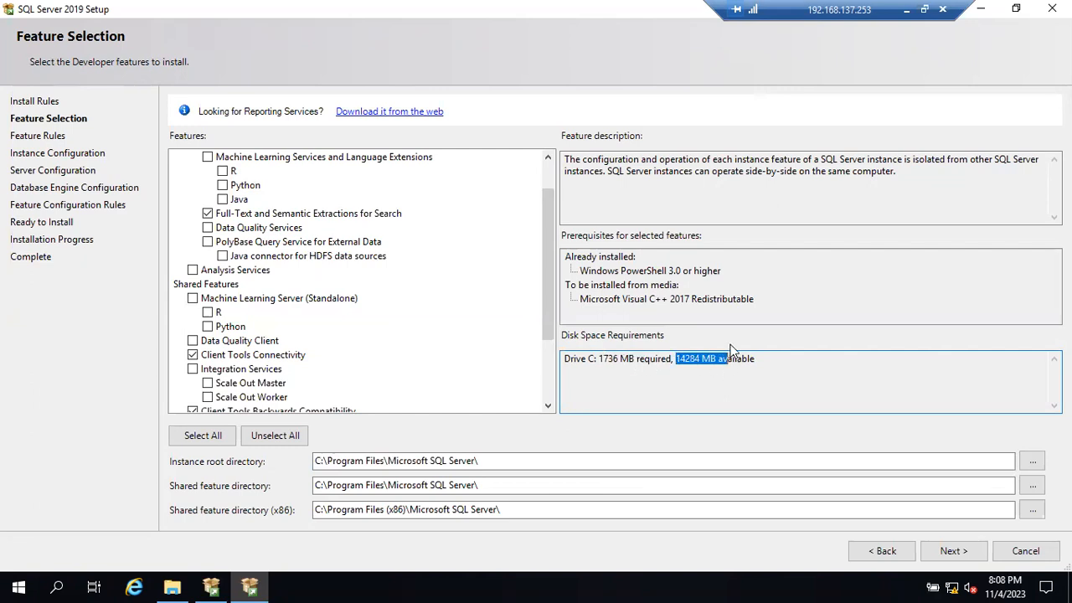
click(756, 359)
drag(761, 366, 591, 356)
drag(593, 358, 720, 356)
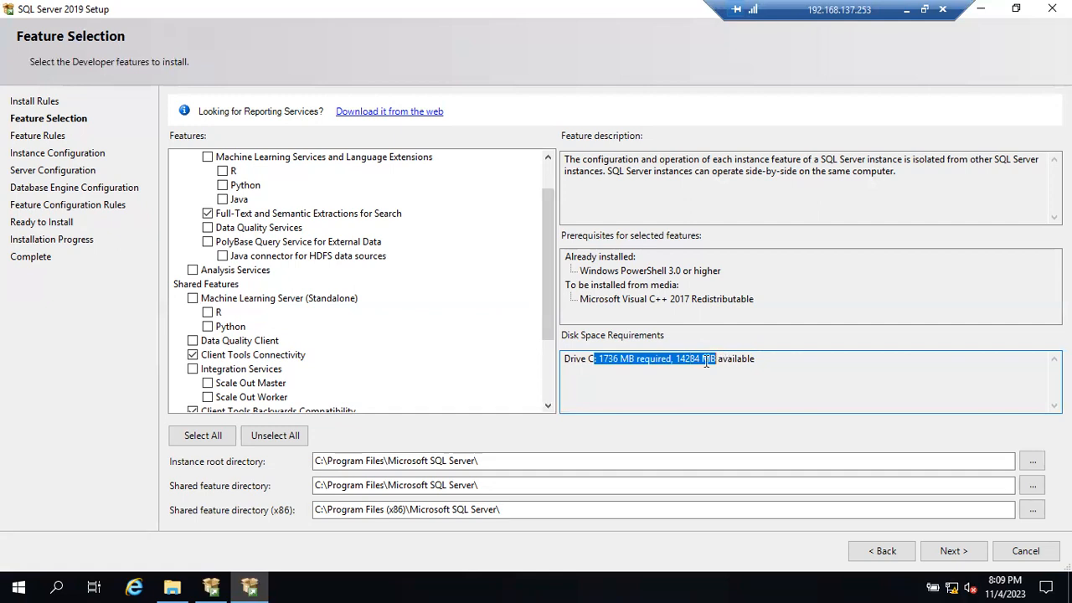
click(702, 359)
drag(597, 358, 633, 360)
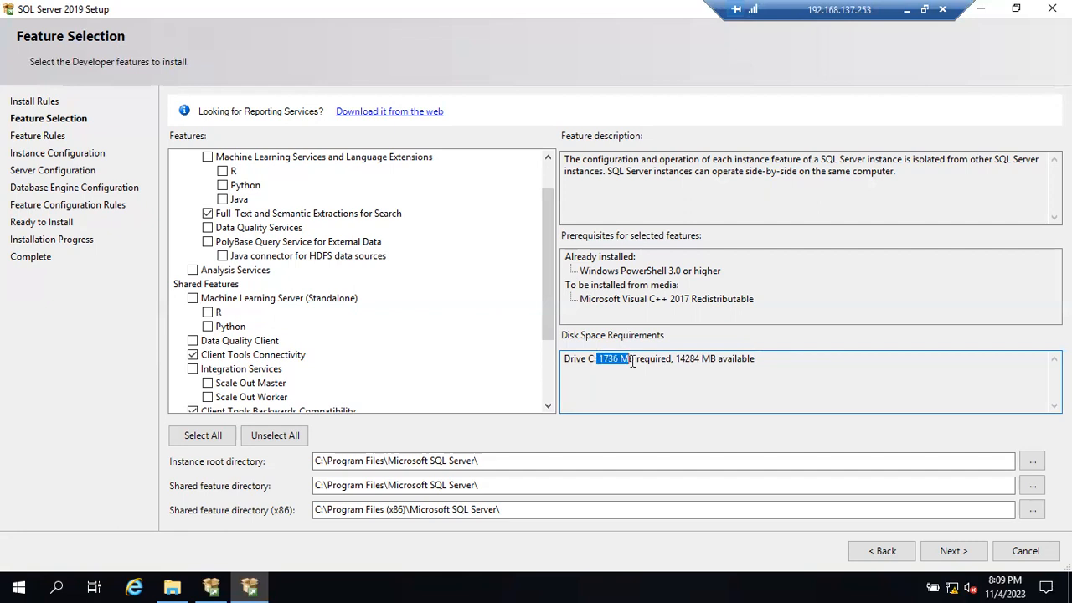
click(630, 361)
drag(571, 360, 766, 359)
click(600, 360)
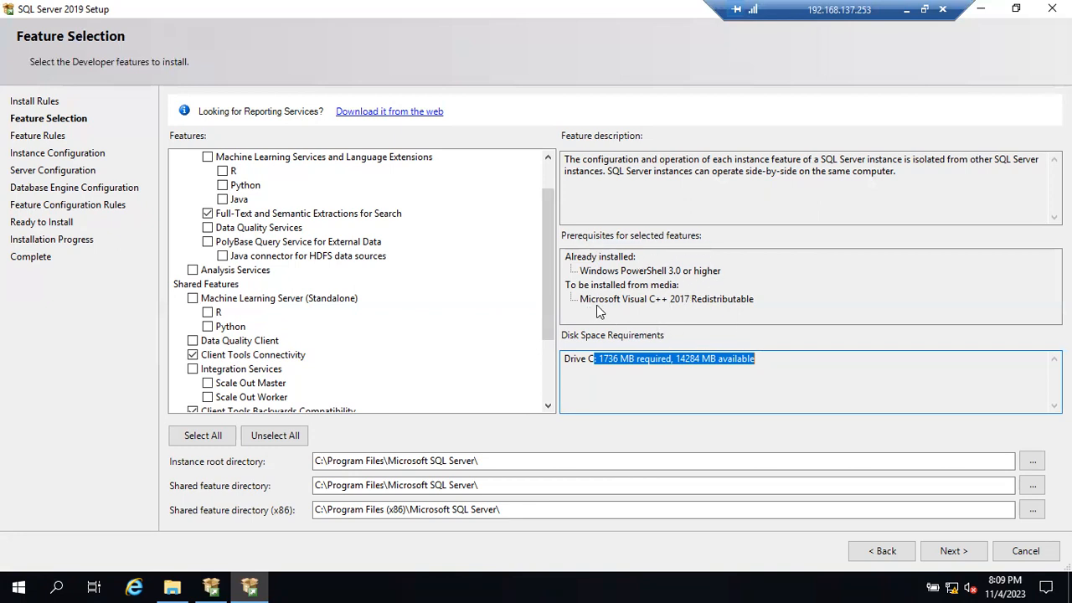
- Accept the feature selection and continue to the Instance Configuration page
click(724, 359)
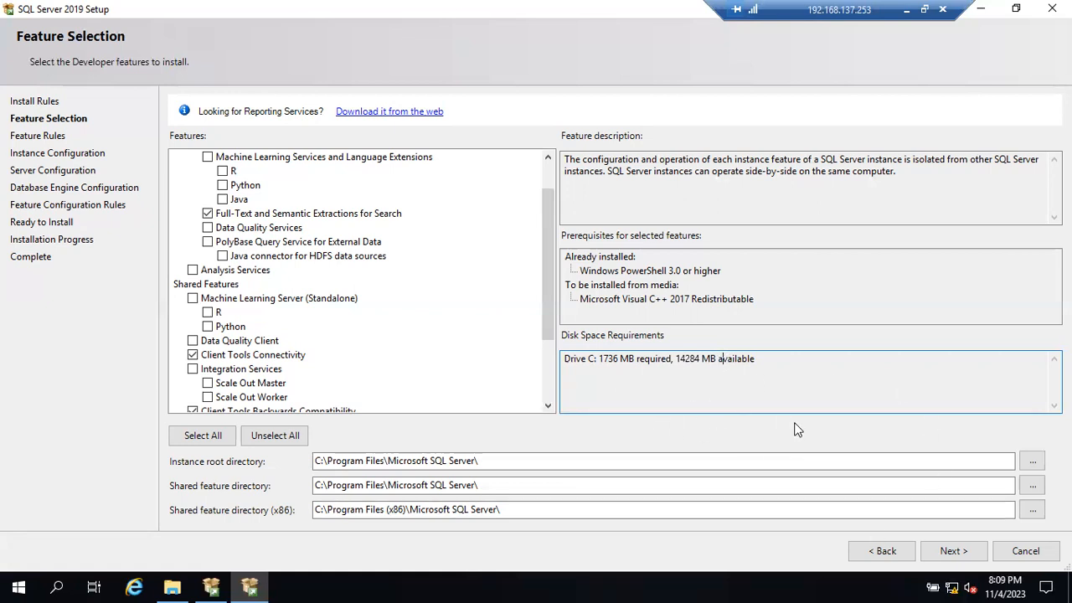
click(953, 550)
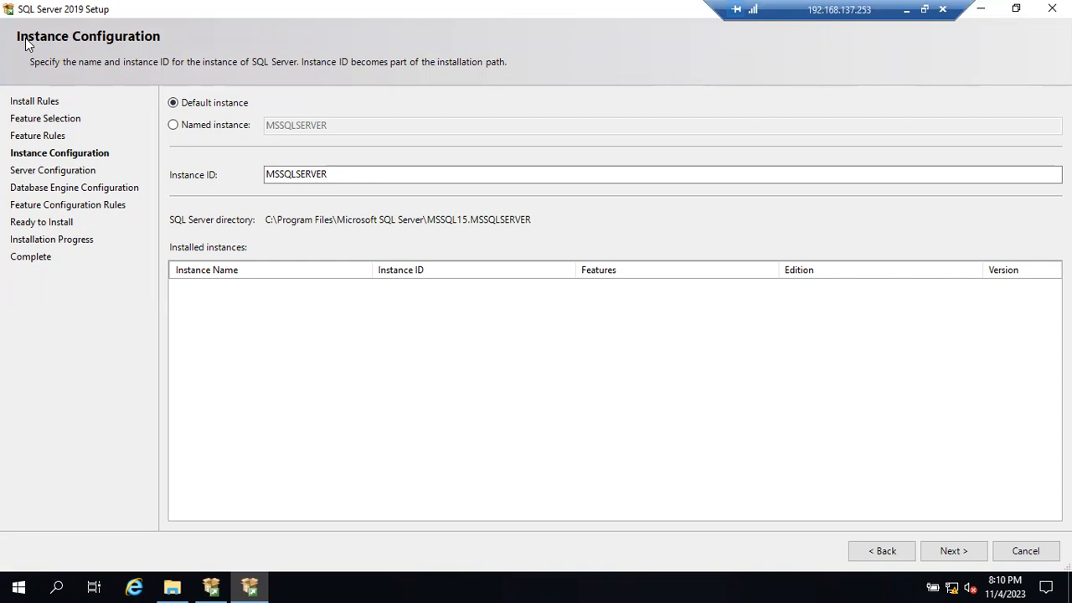
- Switch to the Notepad notes and start a line reading "I can install 49", separated by a blank line from the Distribution List note
click(908, 10)
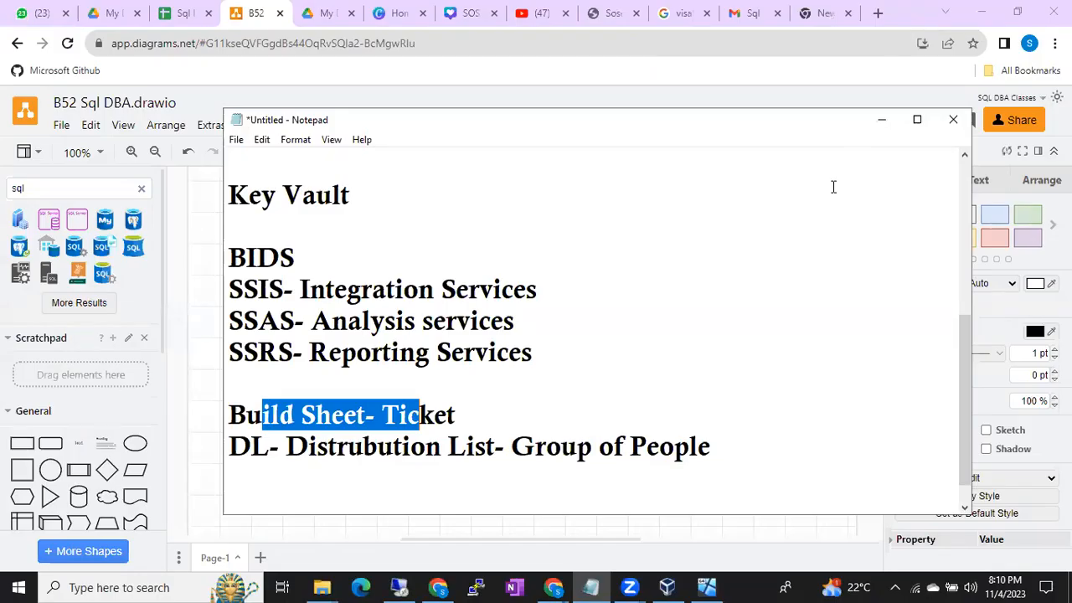
click(736, 448)
key(Return)
key(Return)
text(I can ins)
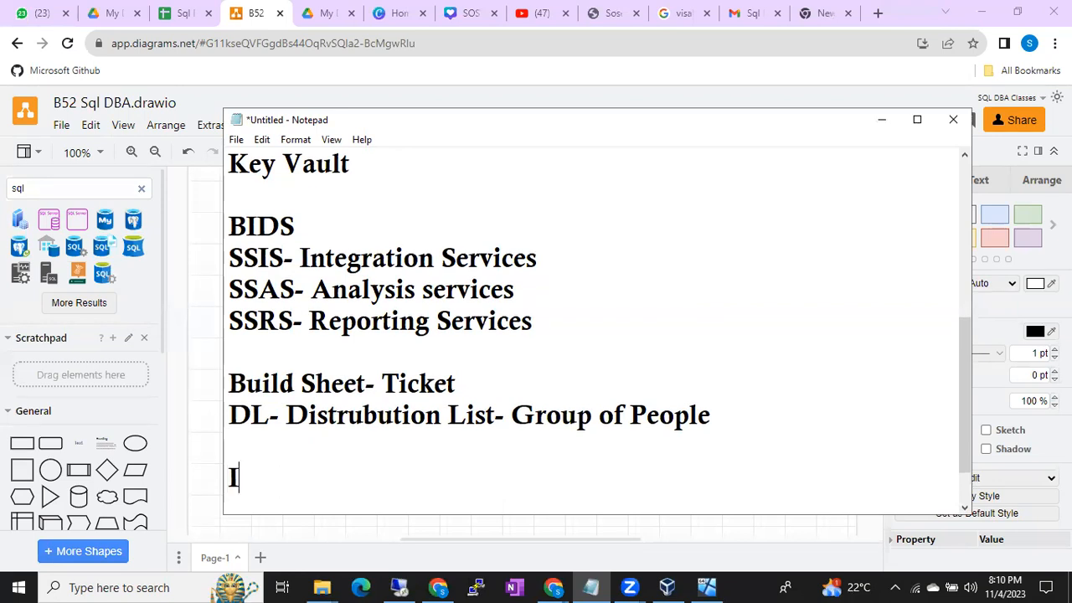
text(tall 49)
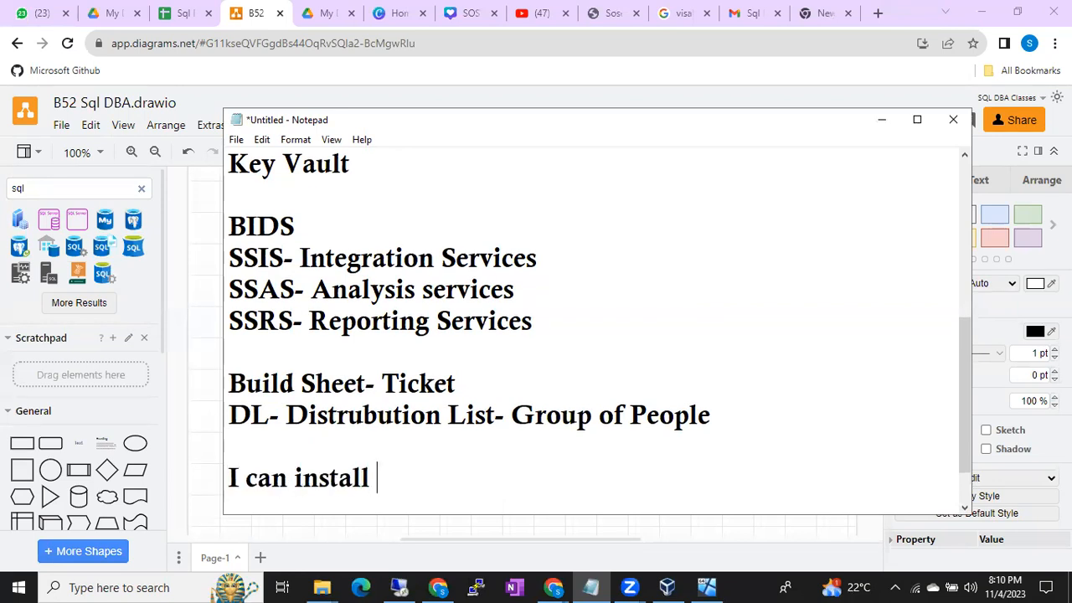
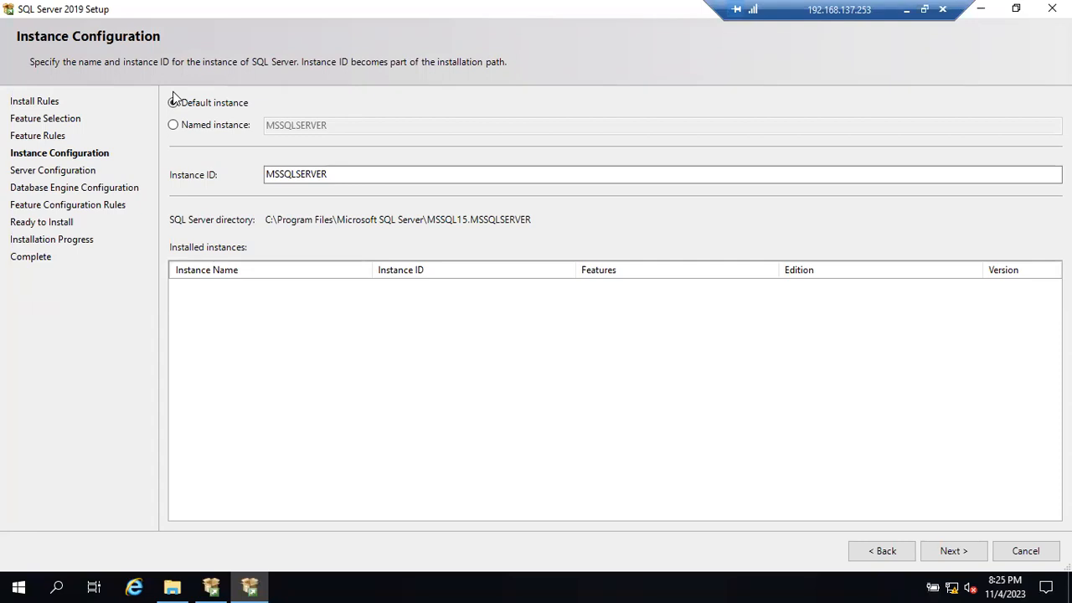
- Highlight the default instance's ID on the Instance Configuration page and select Named instance as the instance type
click(173, 101)
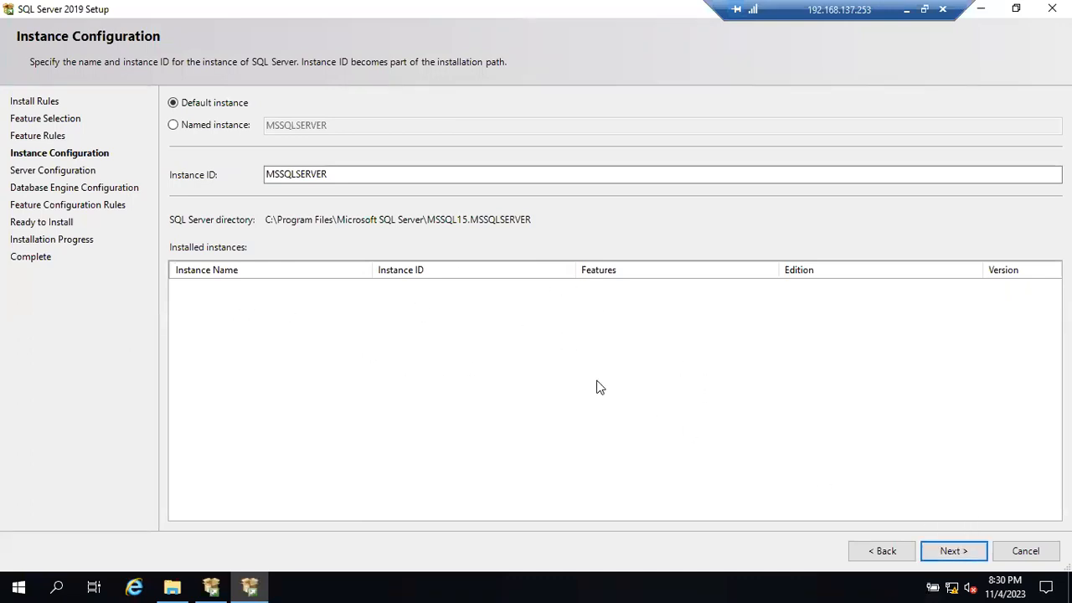
click(312, 176)
click(334, 174)
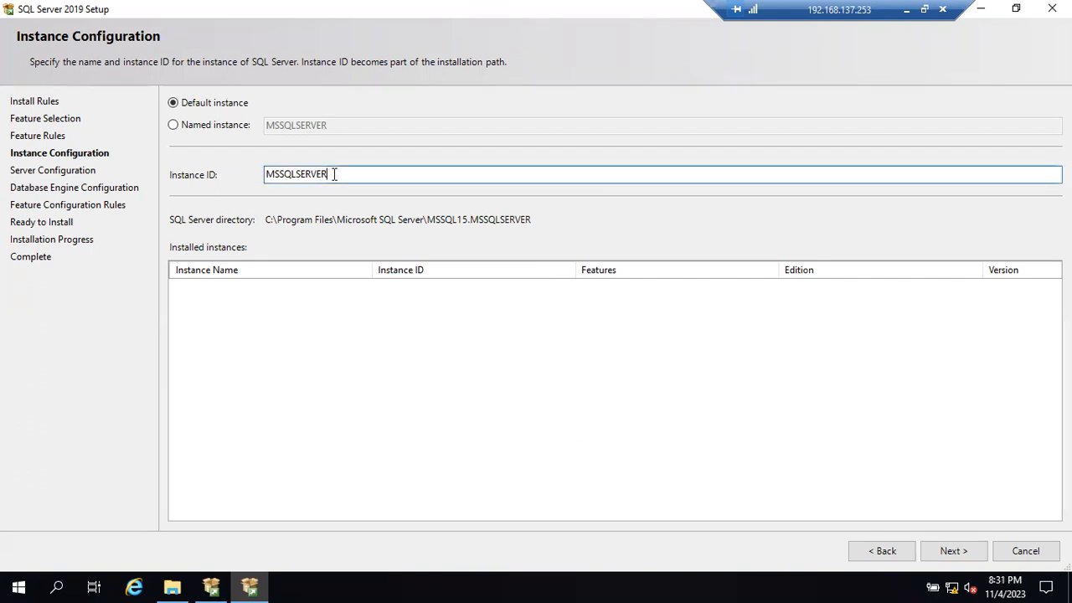
drag(334, 174, 261, 175)
click(355, 173)
click(173, 125)
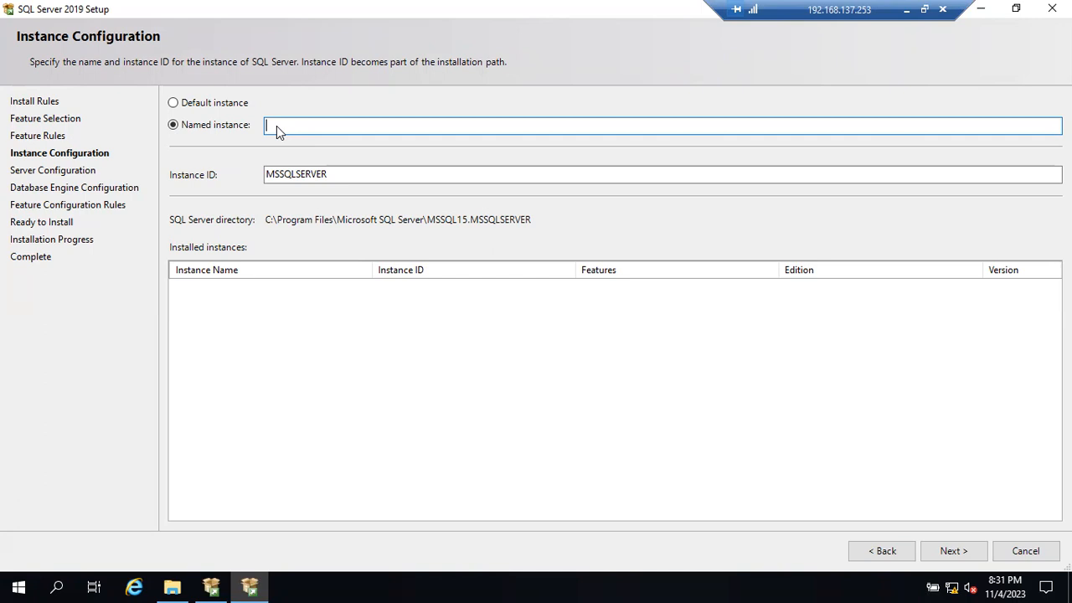
- Switch to the Notepad notes and add "Instance name cannot more than 16 chars" under the Named Instance naming format
click(906, 10)
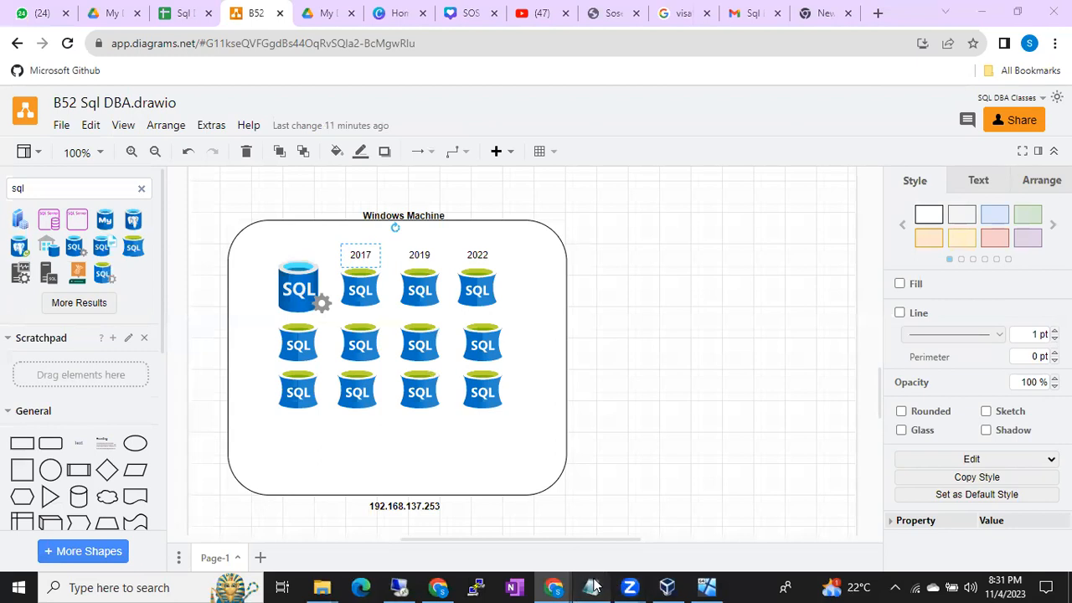
click(593, 586)
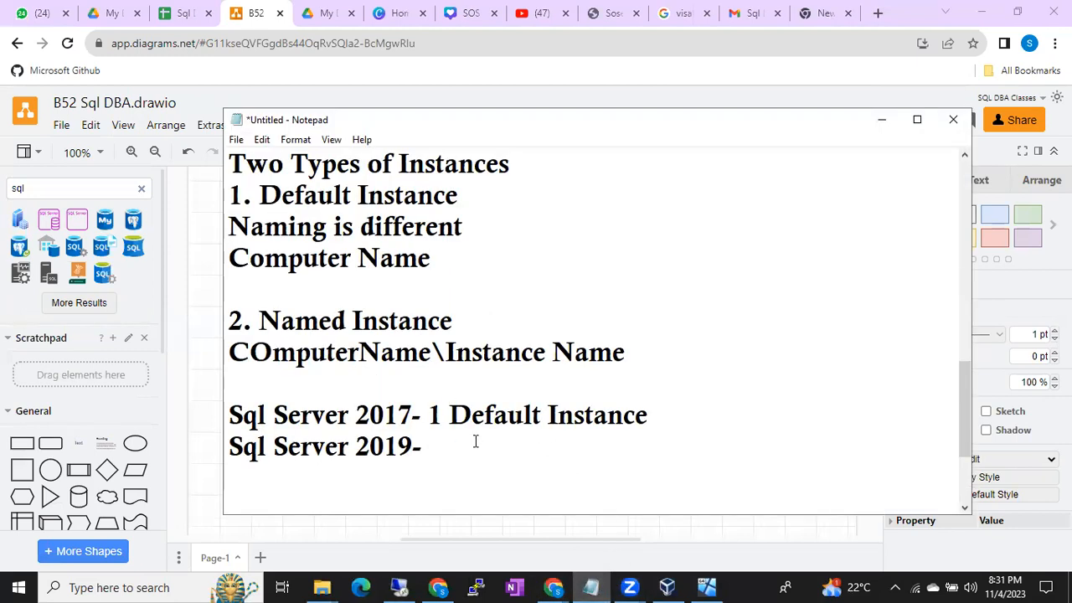
scroll(476, 445, down, 2)
scroll(456, 427, up, 2)
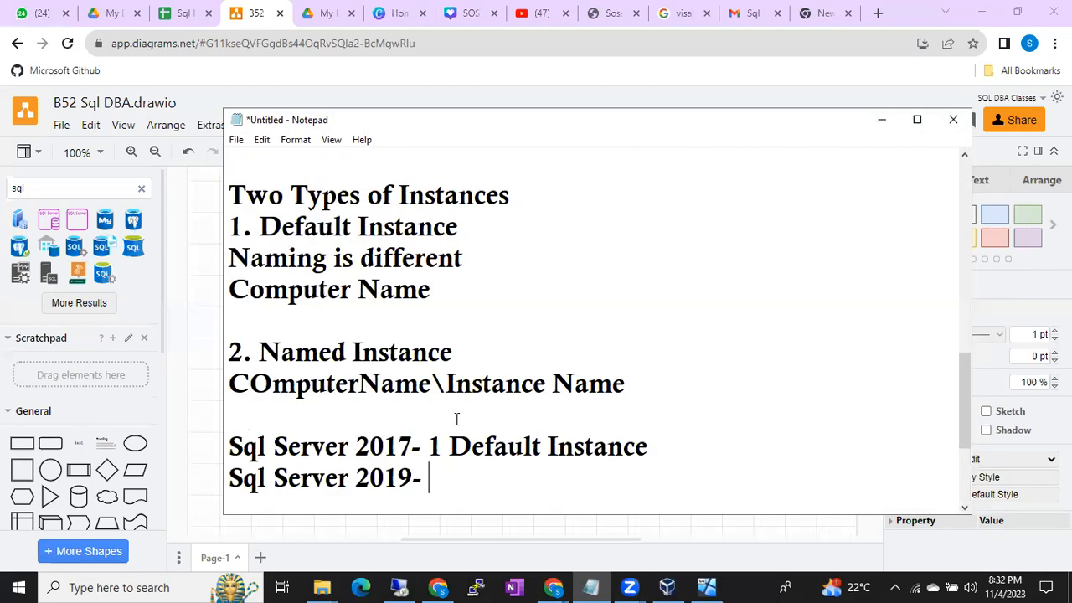
click(624, 394)
key(Return)
text(Instance name cannot more than 16 chars)
key(Return)
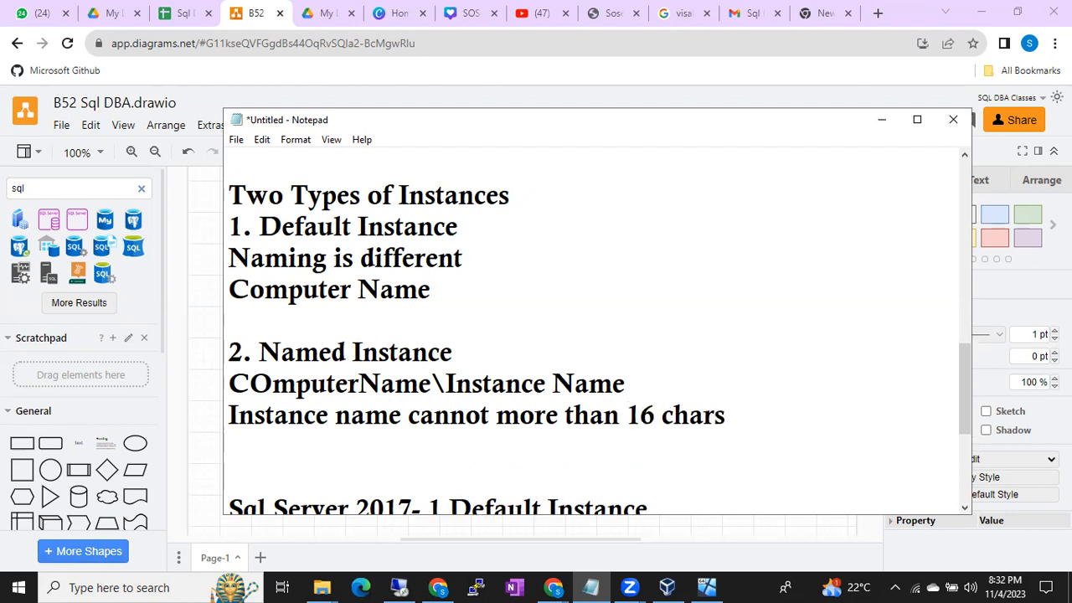
- Add a second naming rule reading "Instance name should start with only Alphabets"
text(Instance name)
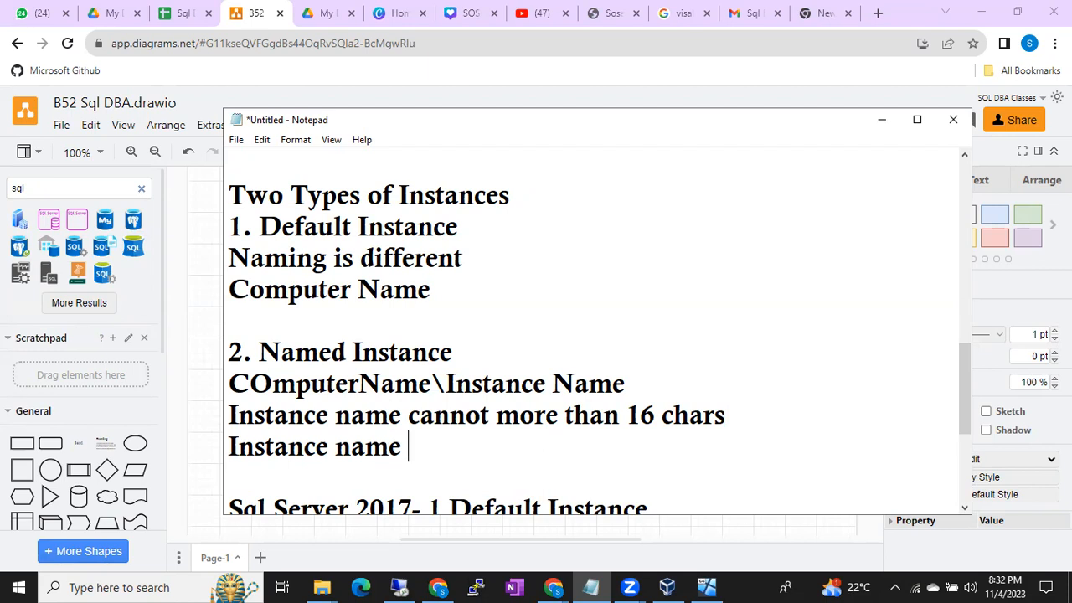
text( should name wi)
key(BackSpace)
key(BackSpace)
key(BackSpace)
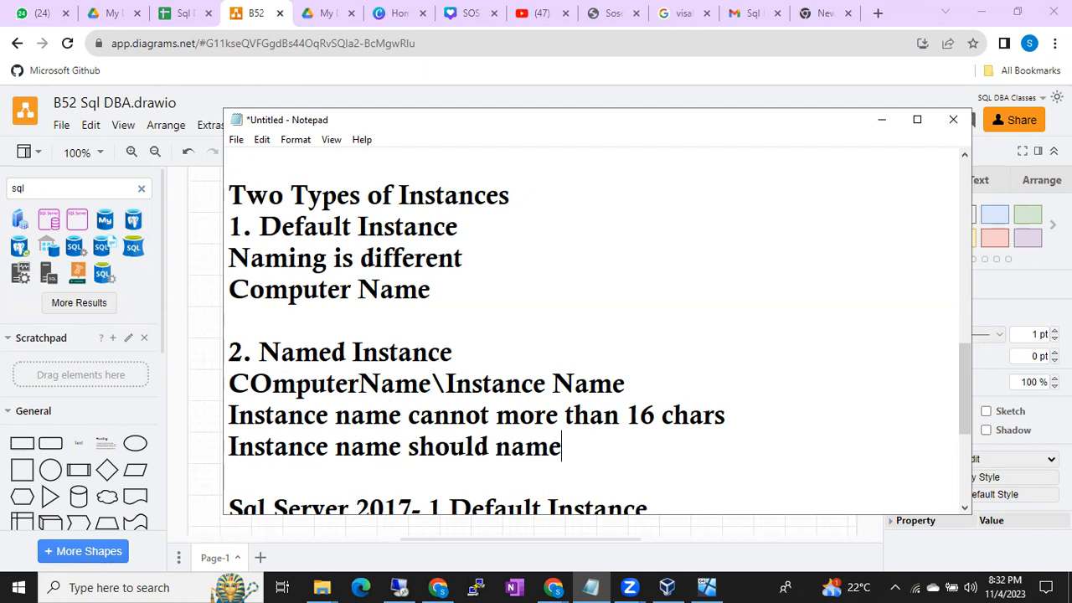
key(BackSpace)
key(BackSpace)
key(BackSpace)
key(BackSpace)
text(start with only Alph)
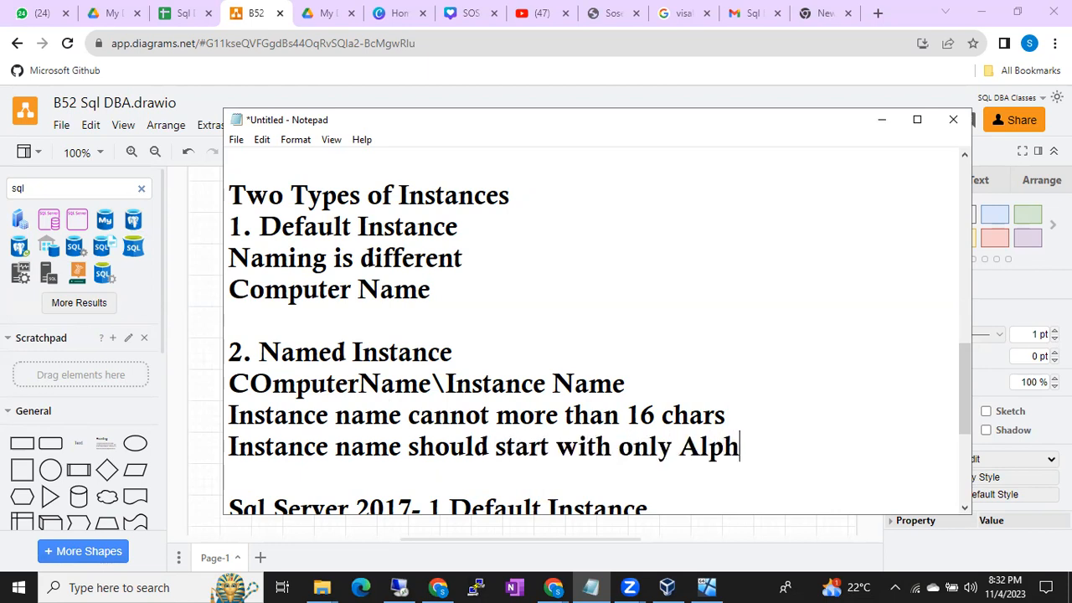
text(abets)
key(Return)
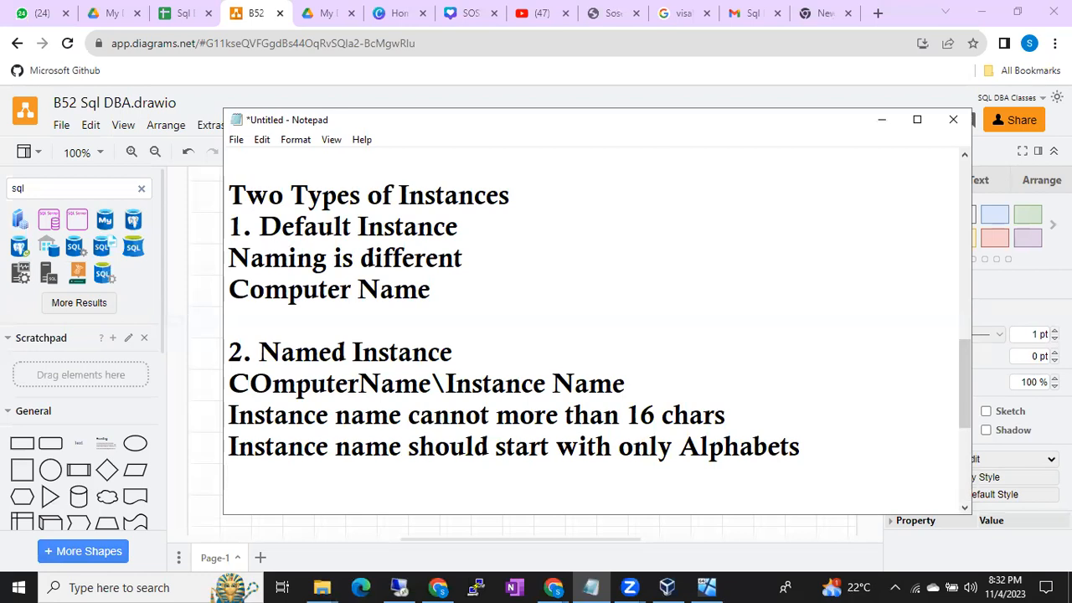
- Add a third naming rule over two lines: "It dont allow any special chars in the instance name" and "other than $ _"
text(Int do)
key(BackSpace)
key(BackSpace)
key(BackSpace)
key(BackSpace)
key(BackSpace)
text(t dont allow any special chars in the instance name)
key(Return)
text(th)
key(BackSpace)
key(BackSpace)
text(other than $ )
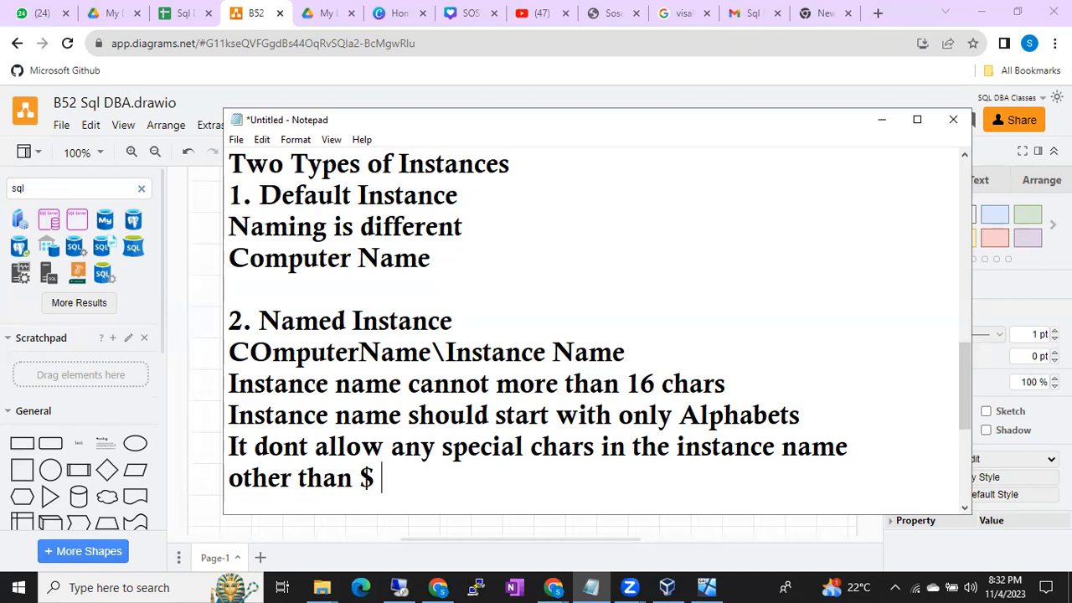
text(_)
- Review the three instance naming rules, highlighting the 16-character limit, the alphabet rule and the special character rule
click(374, 478)
key(Left)
key(Right)
key(Right)
key(Right)
key(Left)
key(Left)
drag(229, 383, 433, 485)
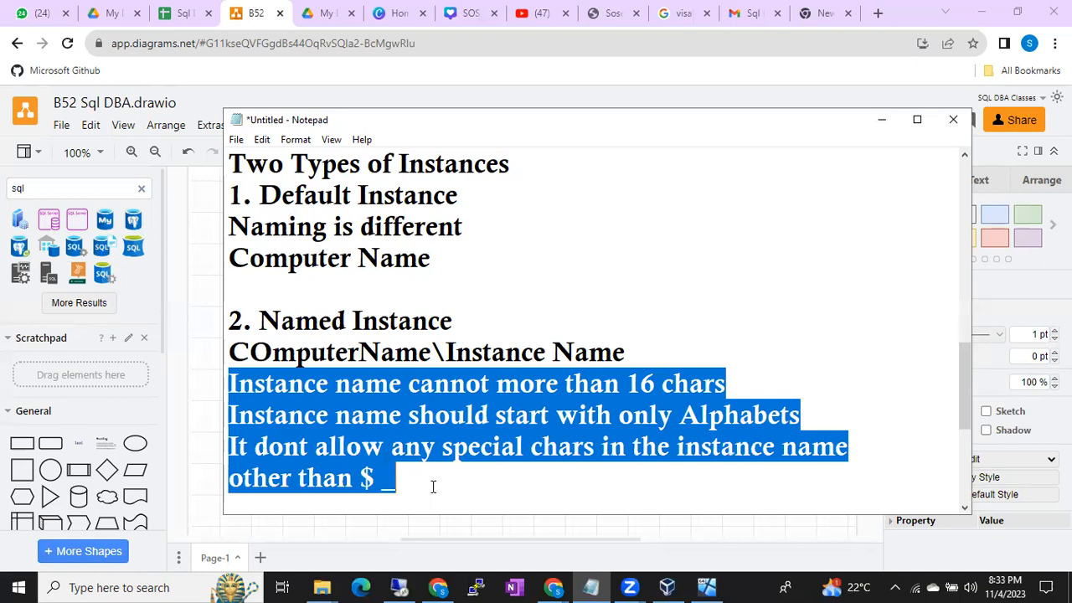
drag(640, 387, 672, 392)
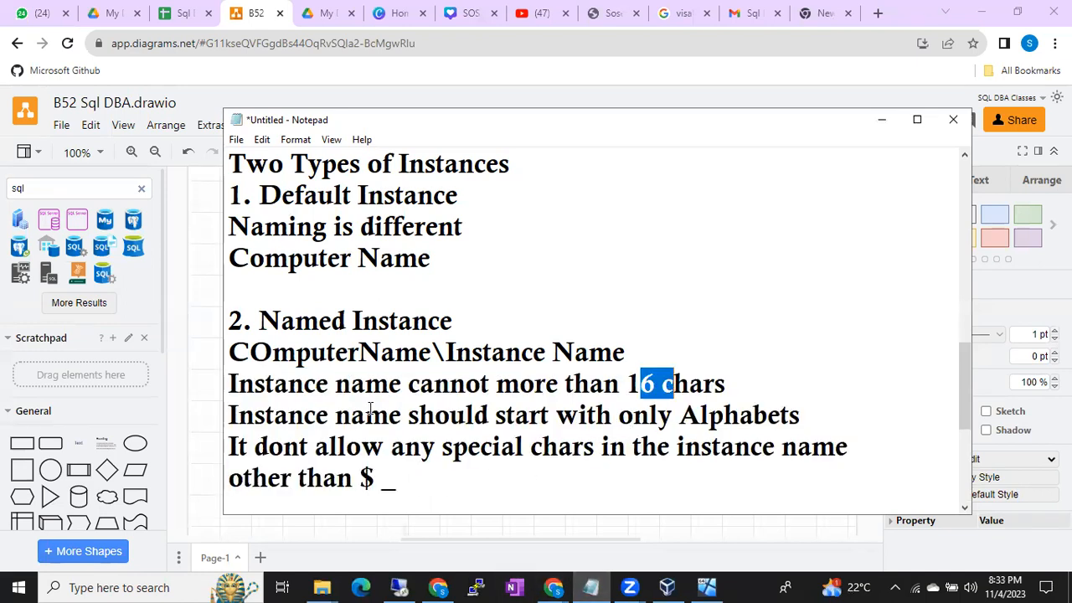
drag(336, 416, 556, 446)
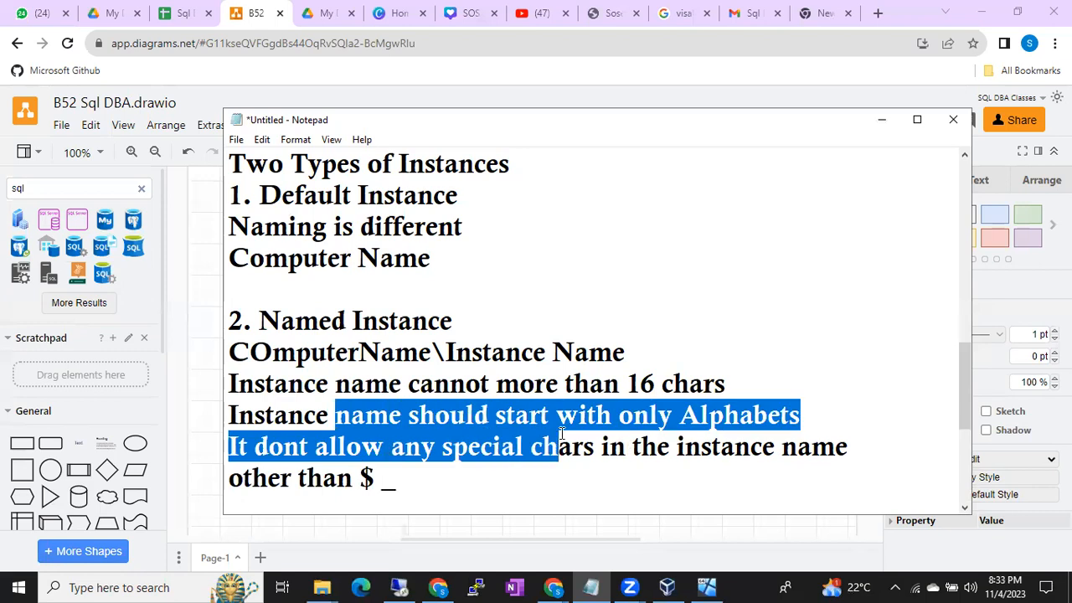
click(557, 447)
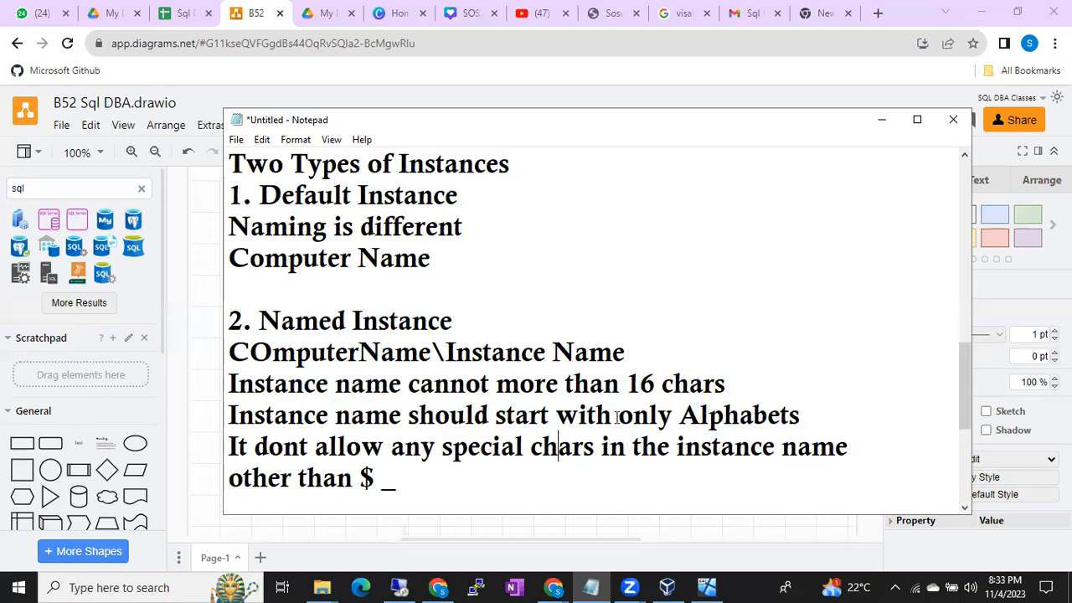
drag(618, 417, 710, 416)
drag(337, 447, 421, 481)
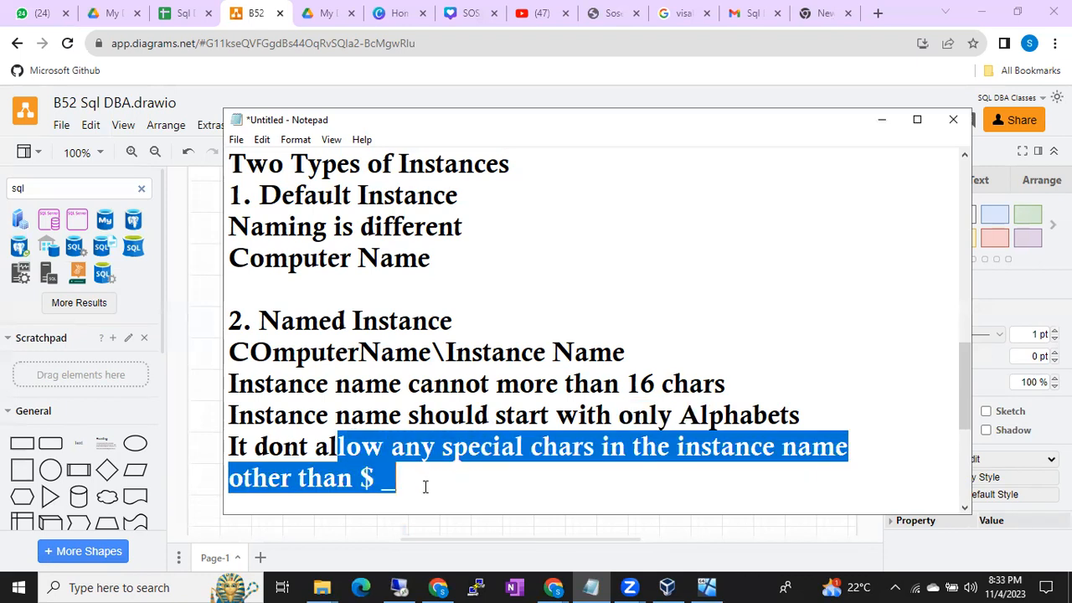
- Switch back to the remote SQL Server setup and enter "Batch52 Sql Serv" as the named instance
click(408, 584)
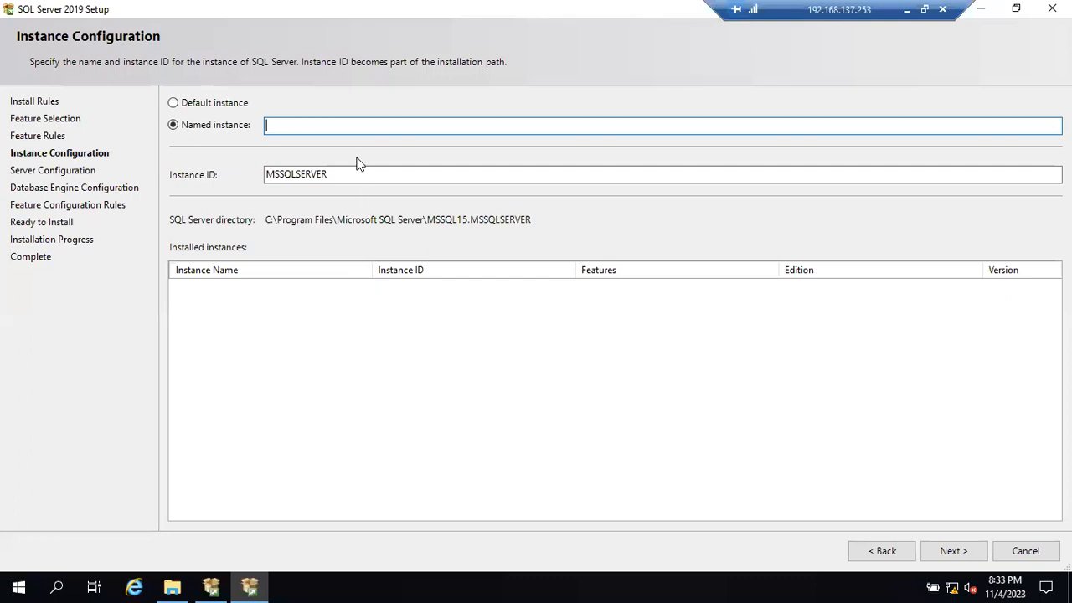
text(Batch52 Sql Serv)
- Check the naming rules in the Notepad notes, return to the setup and highlight the entered instance name
click(906, 10)
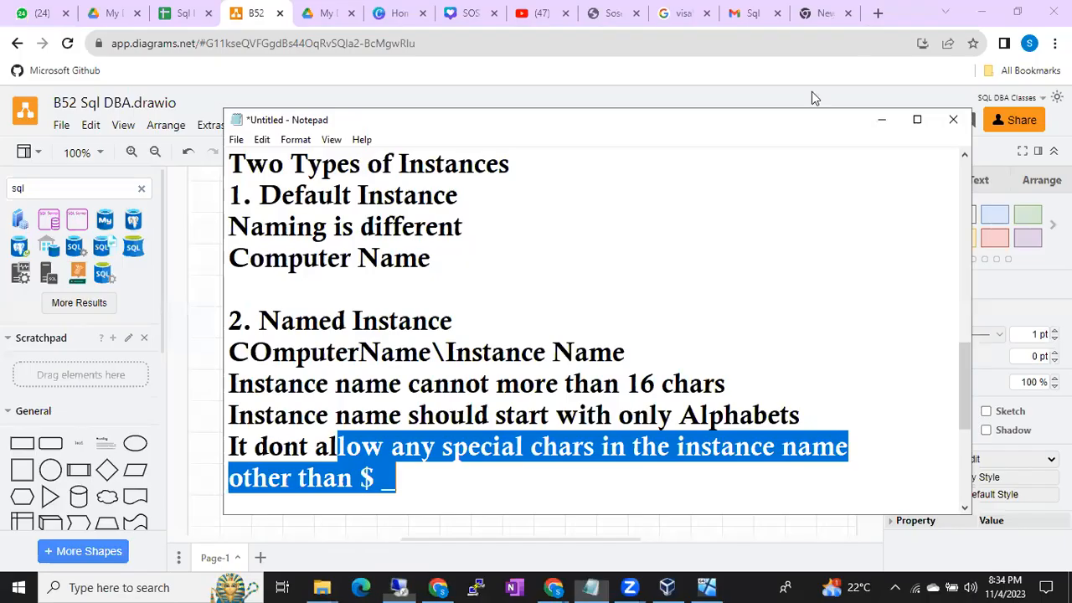
click(363, 446)
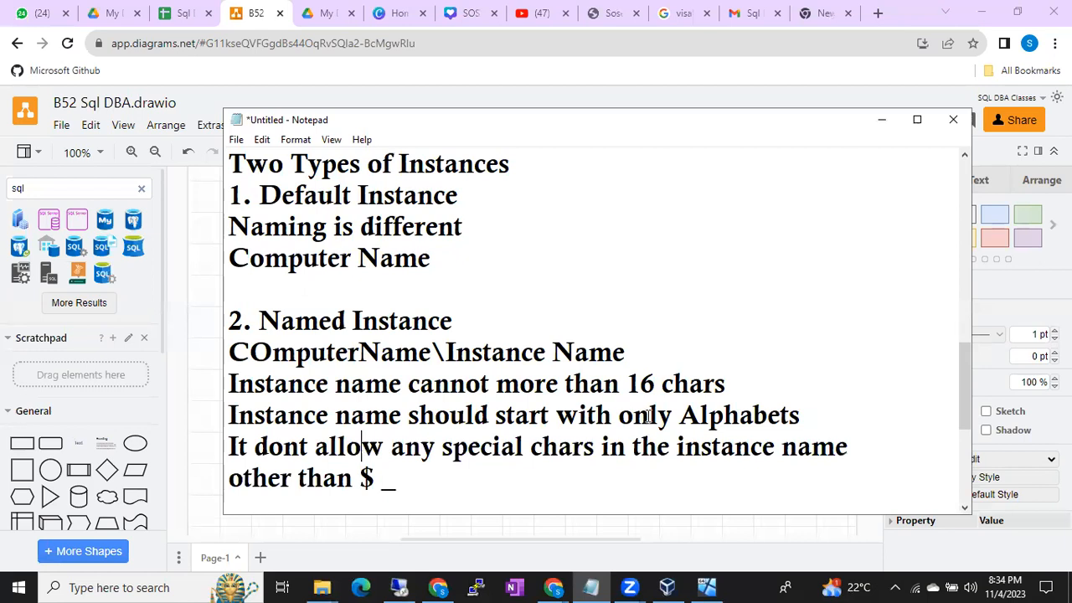
click(470, 480)
click(407, 587)
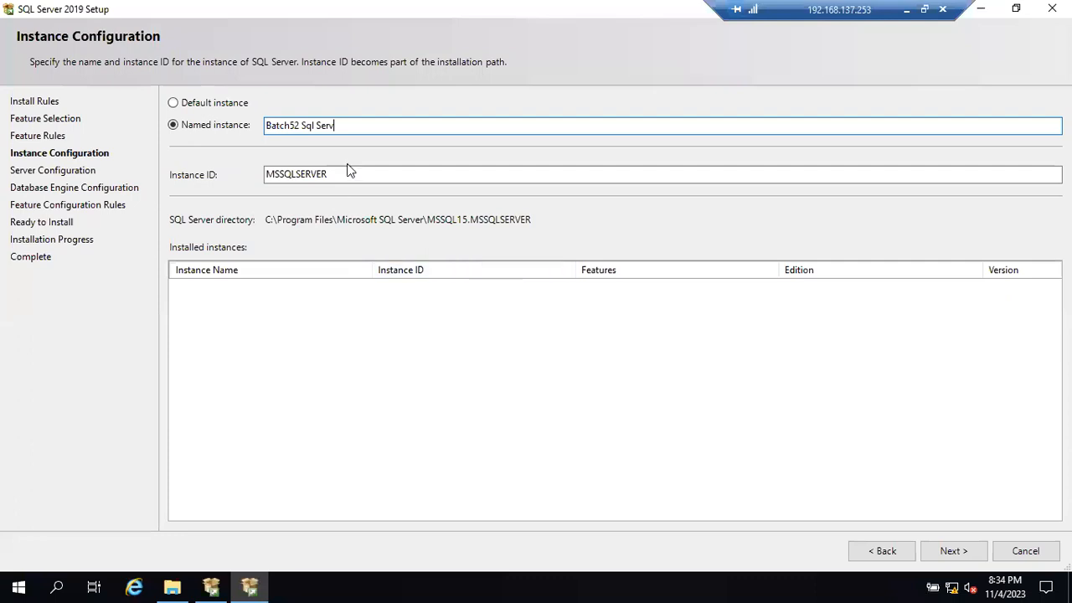
drag(339, 126, 264, 126)
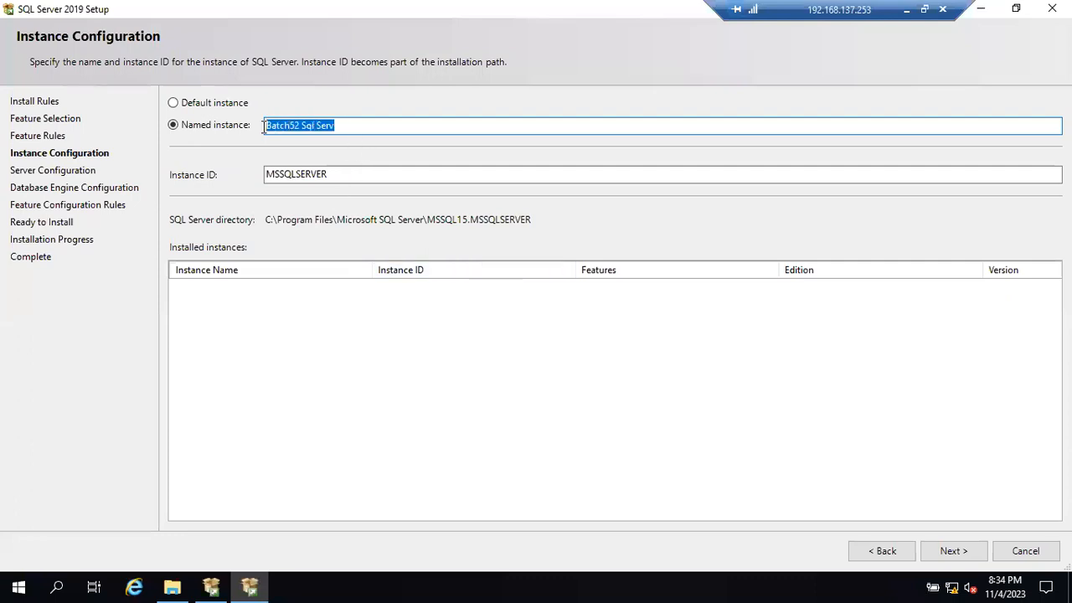
click(388, 127)
- Try replacing the instance name with one that begins with digits, "52 Sql server"
drag(377, 127, 239, 105)
text(52 Sql server)
key(BackSpace)
key(BackSpace)
key(BackSpace)
key(BackSpace)
key(BackSpace)
key(BackSpace)
key(BackSpace)
key(BackSpace)
key(BackSpace)
key(BackSpace)
key(BackSpace)
key(BackSpace)
key(BackSpace)
- Change the named instance to "Batch52$_Sqlserv" and highlight the whole name
text(Batch)
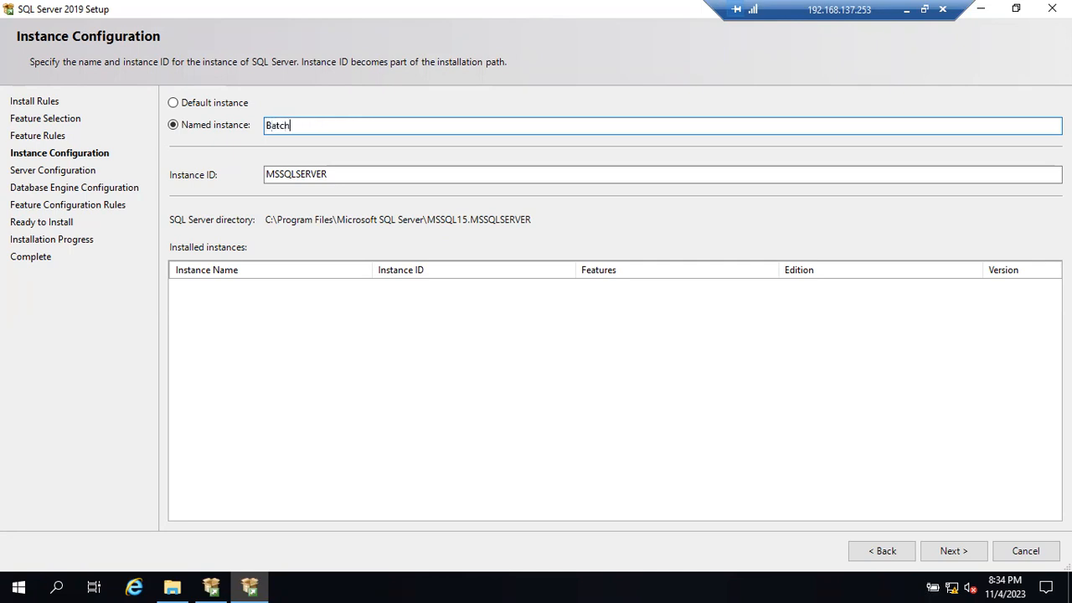
text(52)
text(_Sql serv)
key(Left)
key(Left)
key(Left)
key(Left)
key(Left)
click(346, 124)
click(300, 126)
key(BackSpace)
text($_)
click(361, 127)
drag(361, 127, 265, 139)
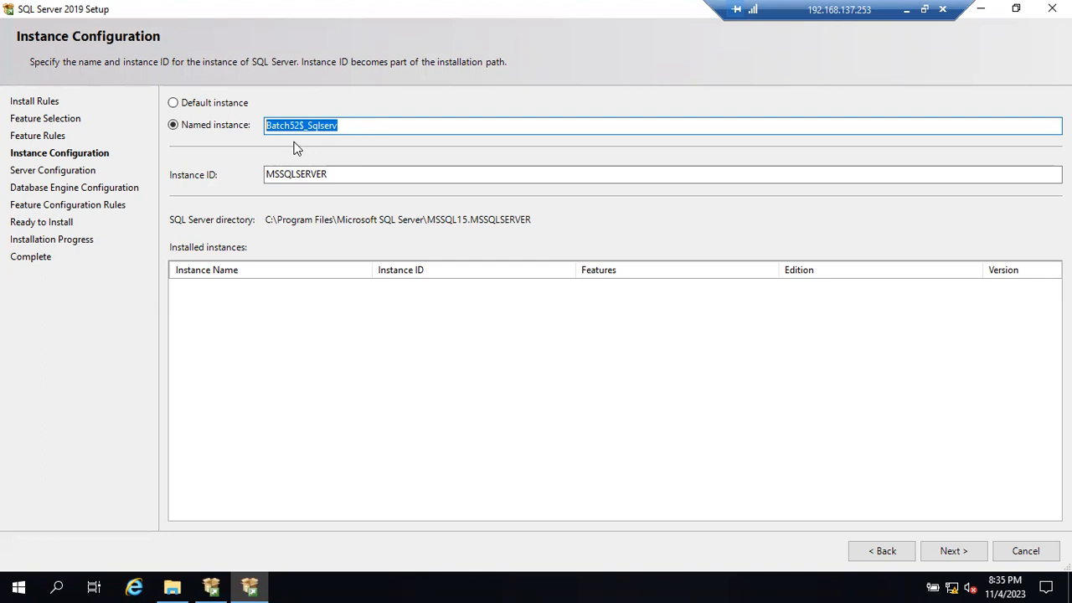
click(343, 125)
drag(343, 126, 270, 141)
- Choose Default instance with the instance ID MSSQLSERVER and continue to the Server Configuration page
click(189, 109)
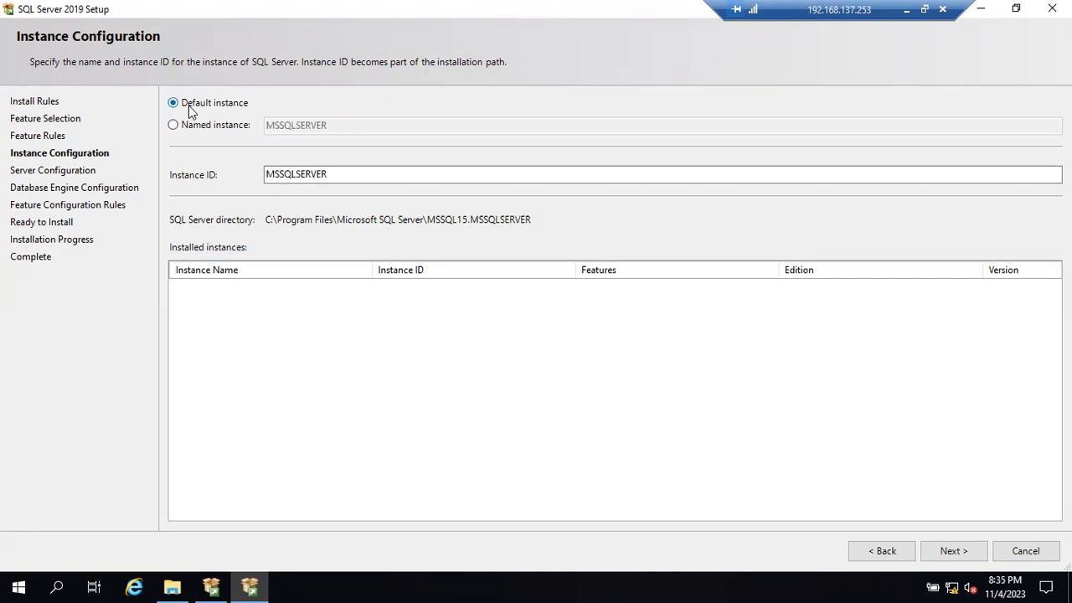
click(320, 174)
drag(344, 173, 246, 168)
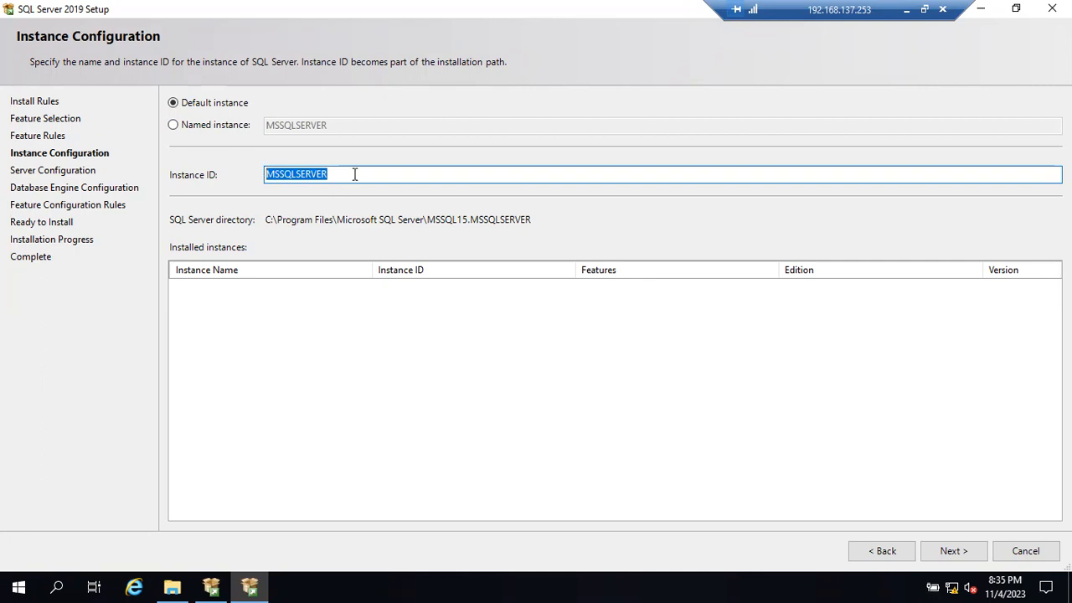
click(967, 553)
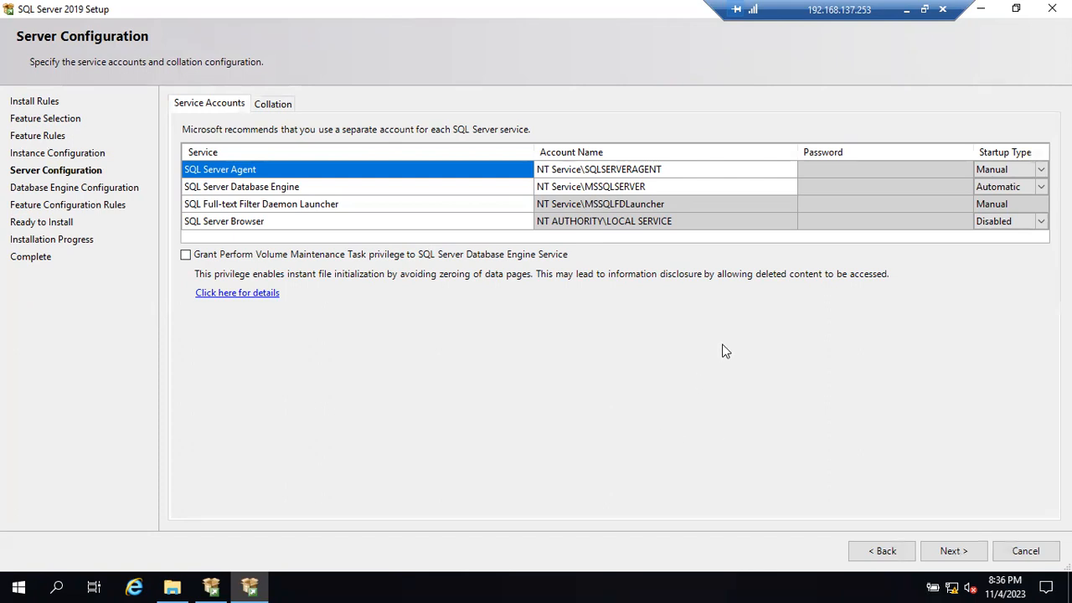
- Switch to the draw.io diagram and add a large rounded rectangle below the Windows Machine box and its IP address label
click(906, 10)
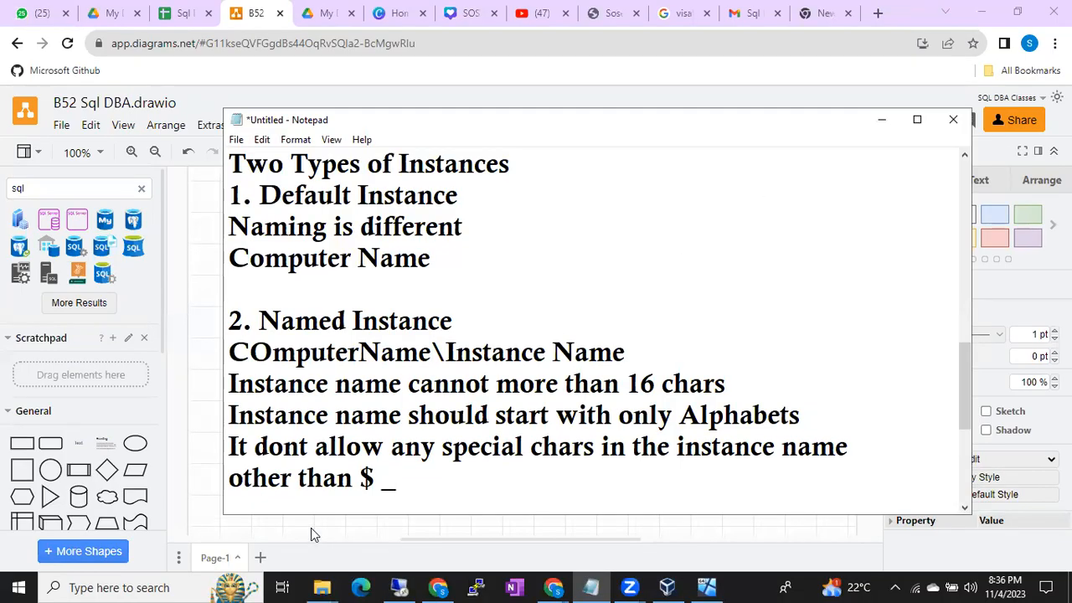
click(311, 527)
scroll(310, 528, down, 2)
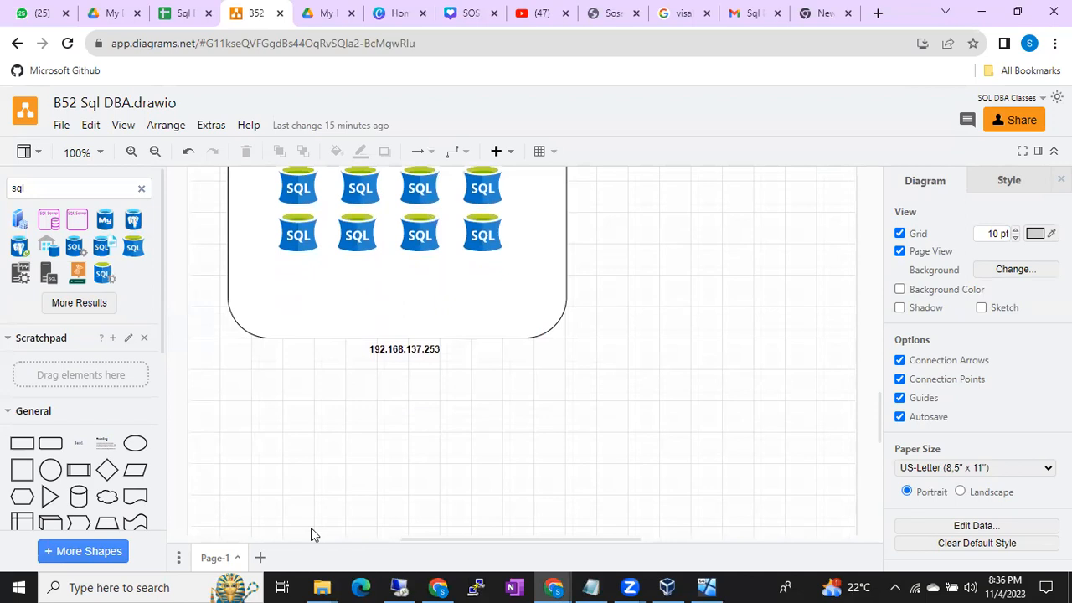
scroll(310, 528, up, 1)
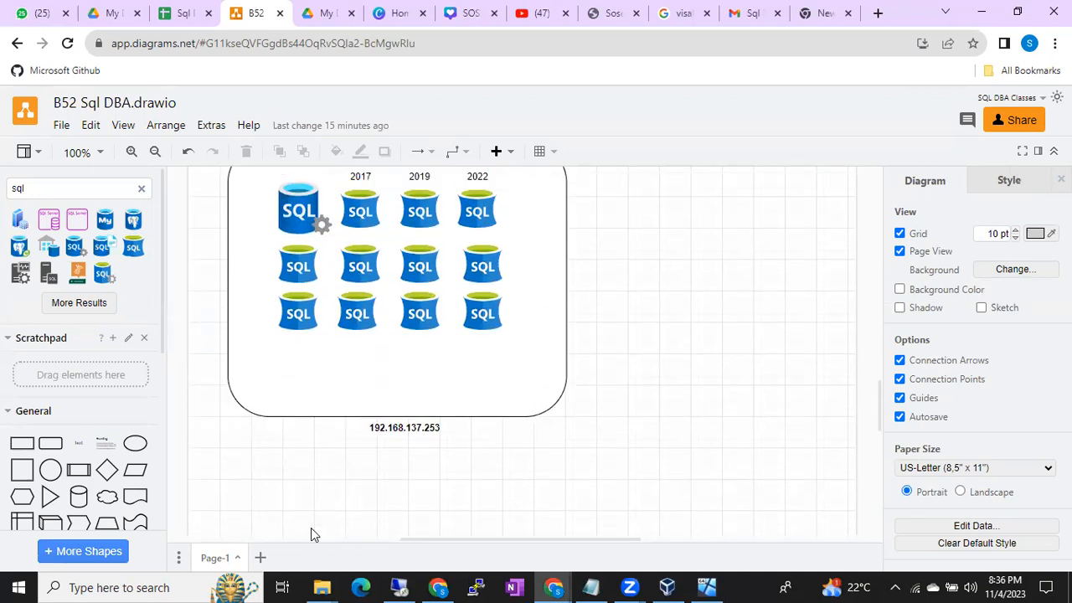
scroll(311, 528, down, 1)
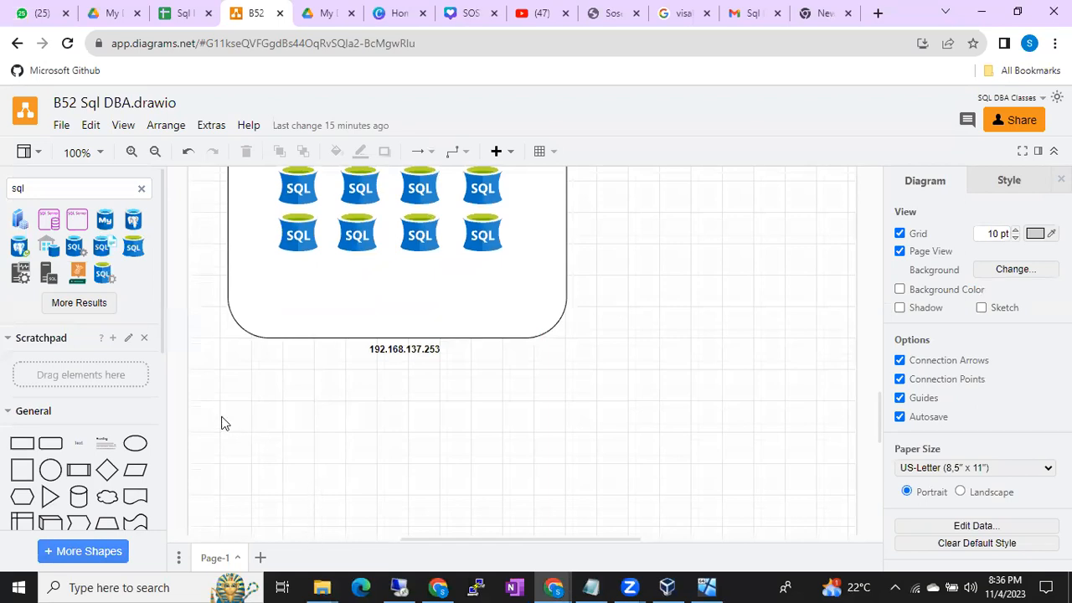
click(50, 443)
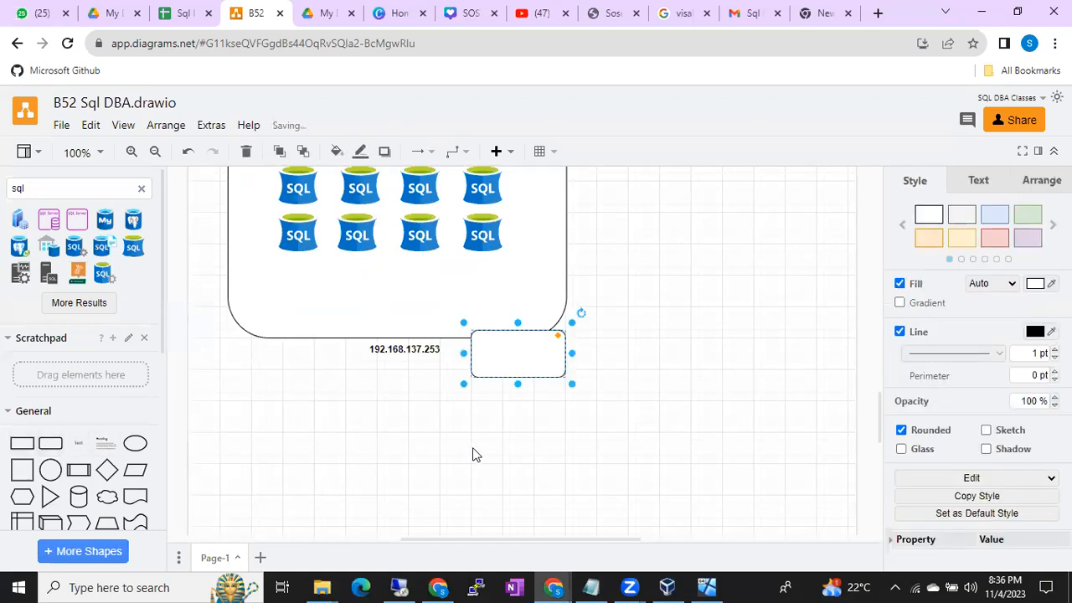
drag(544, 357, 309, 432)
drag(350, 465, 505, 507)
scroll(447, 424, down, 2)
drag(505, 382, 550, 423)
scroll(192, 409, up, 2)
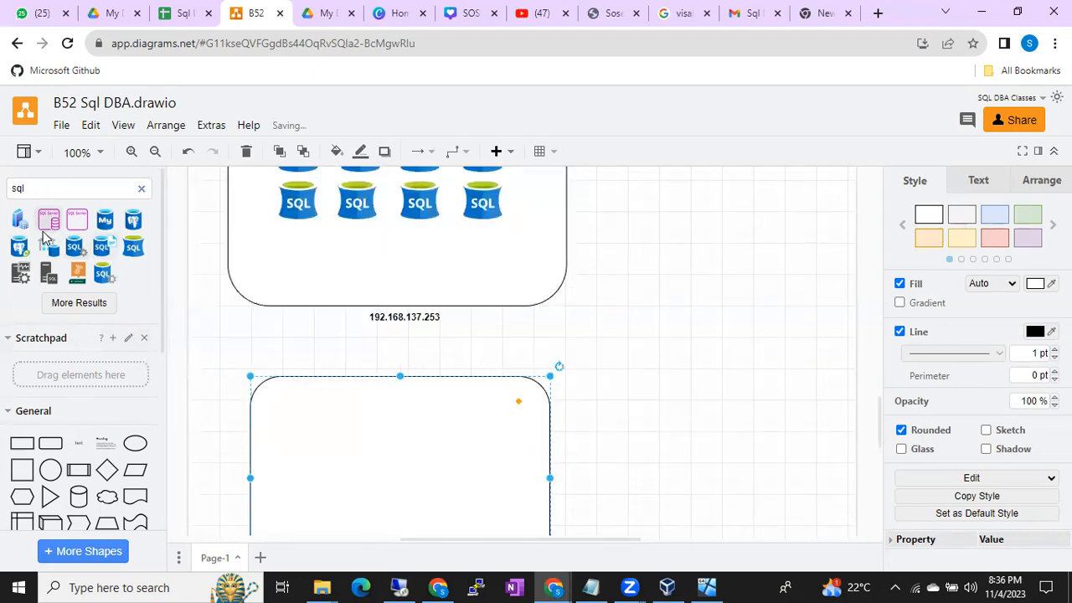
- Add a SQL database icon and place it inside the new rounded rectangle, near its upper-left corner
click(133, 247)
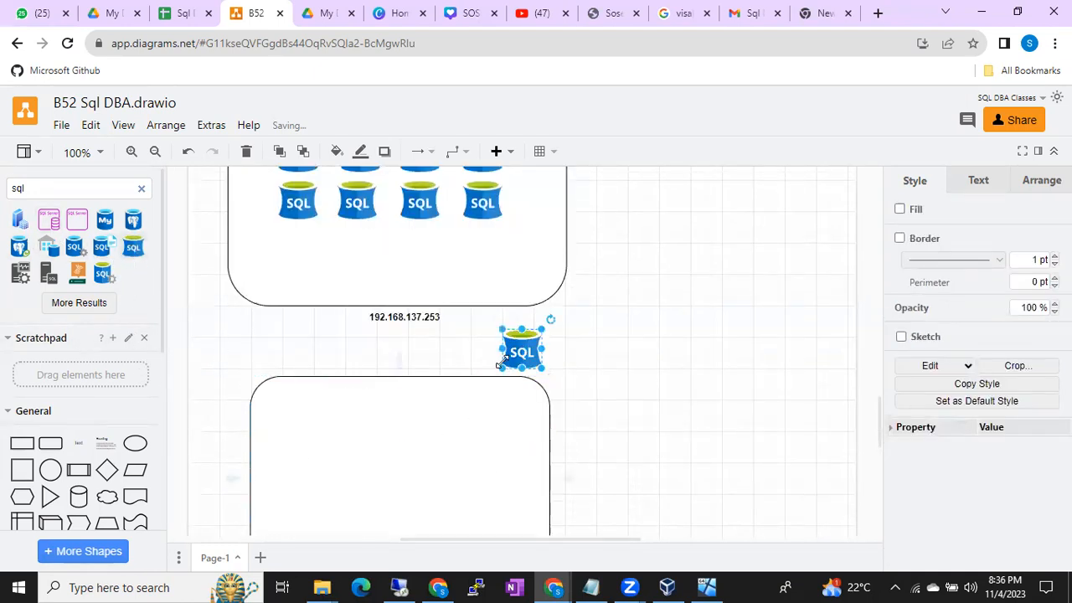
drag(521, 352, 294, 434)
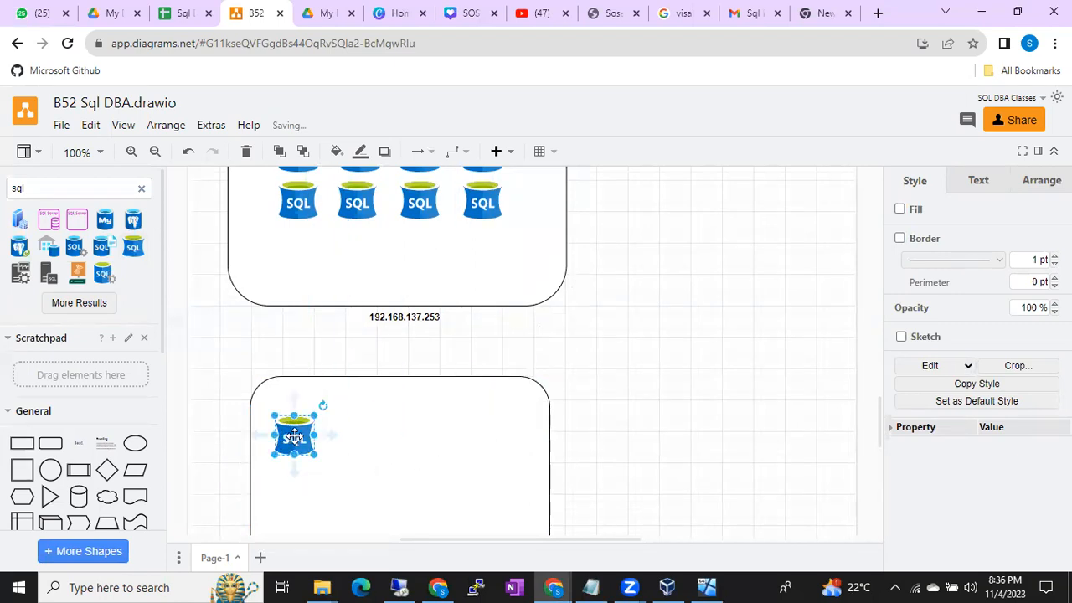
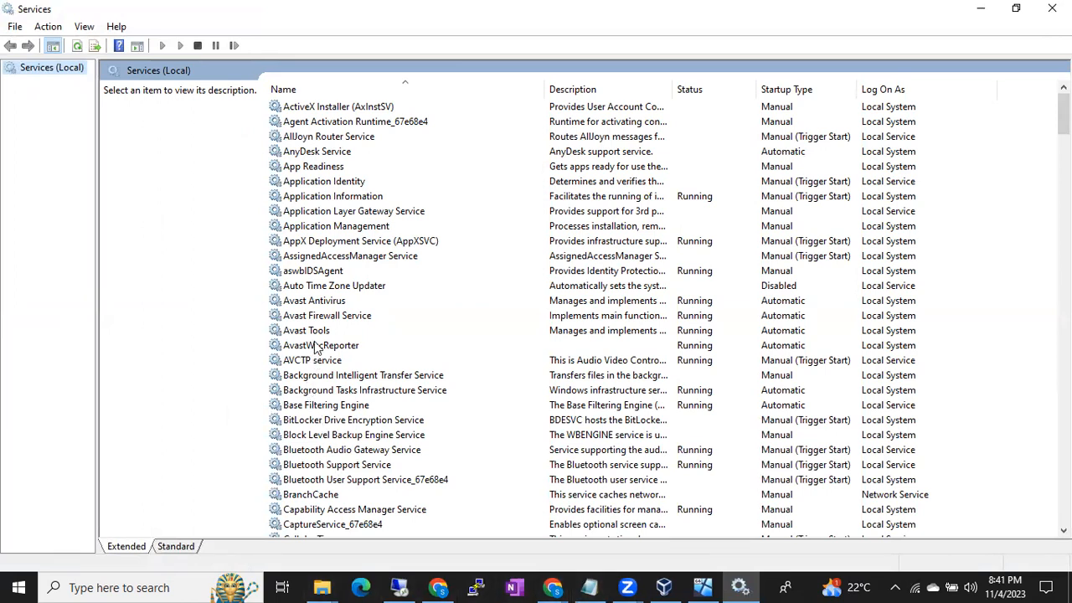
- Look through the local services list down to the SQL entries and select SQL Full-text Filter Daemon Launcher (B42MIGRATIONDEMO)
click(310, 306)
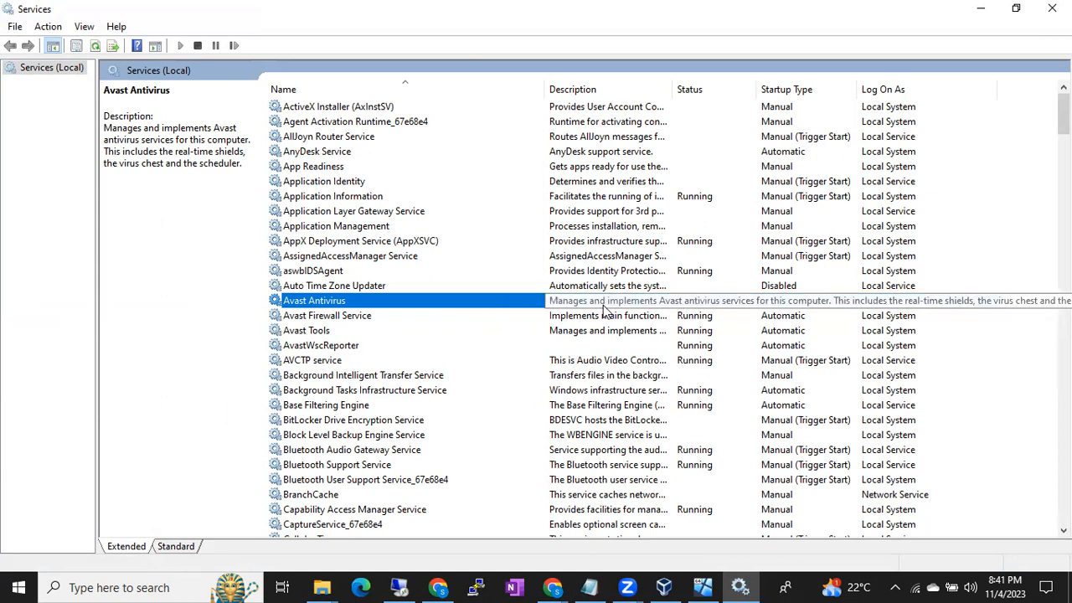
click(394, 408)
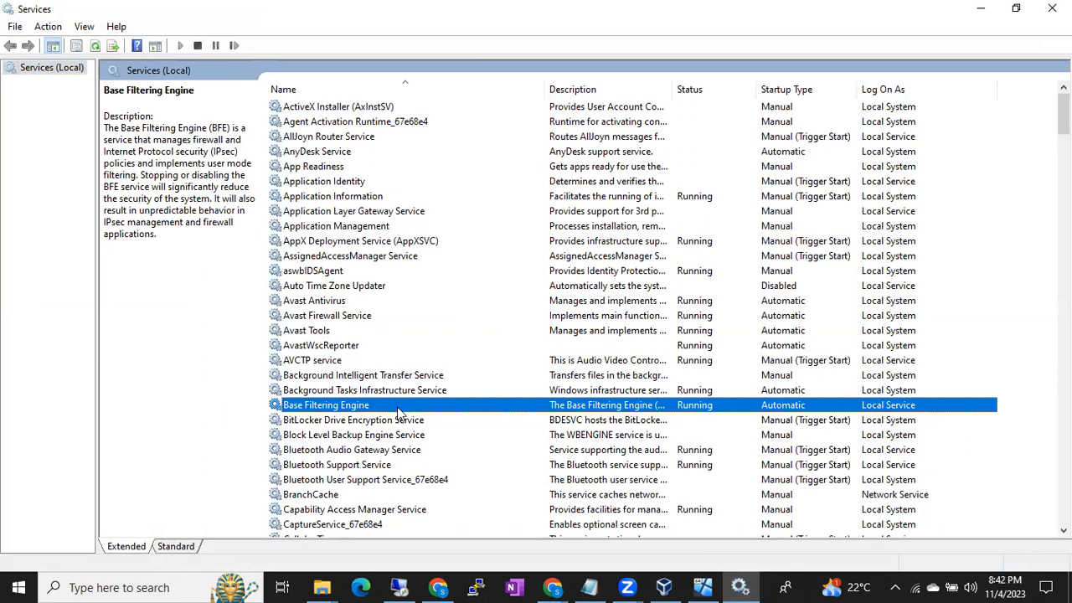
scroll(398, 413, down, 4)
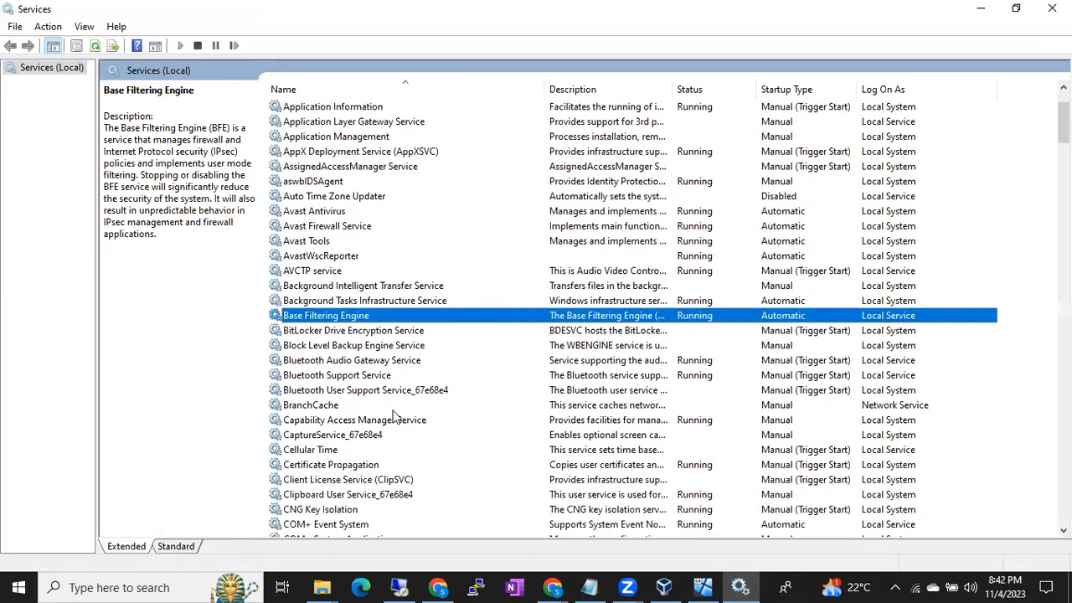
scroll(394, 418, down, 9)
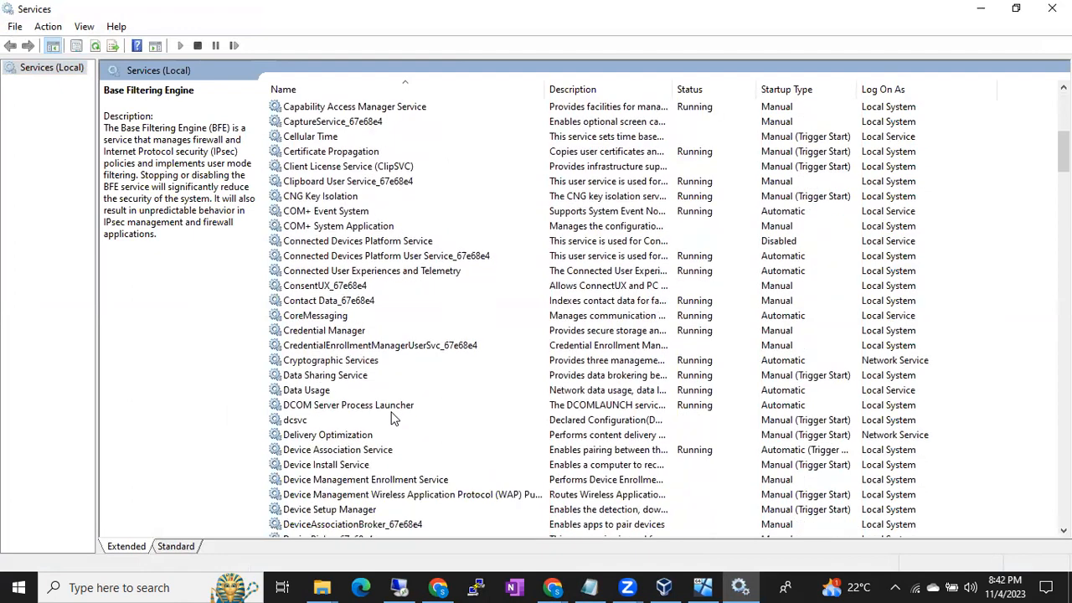
scroll(394, 419, down, 7)
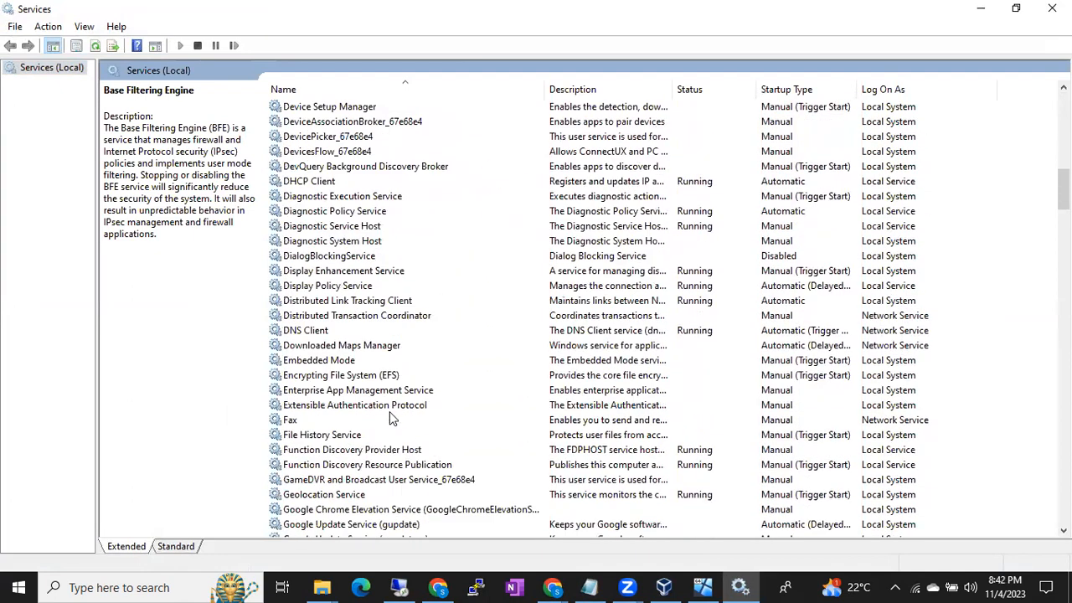
scroll(389, 416, down, 3)
scroll(390, 419, down, 6)
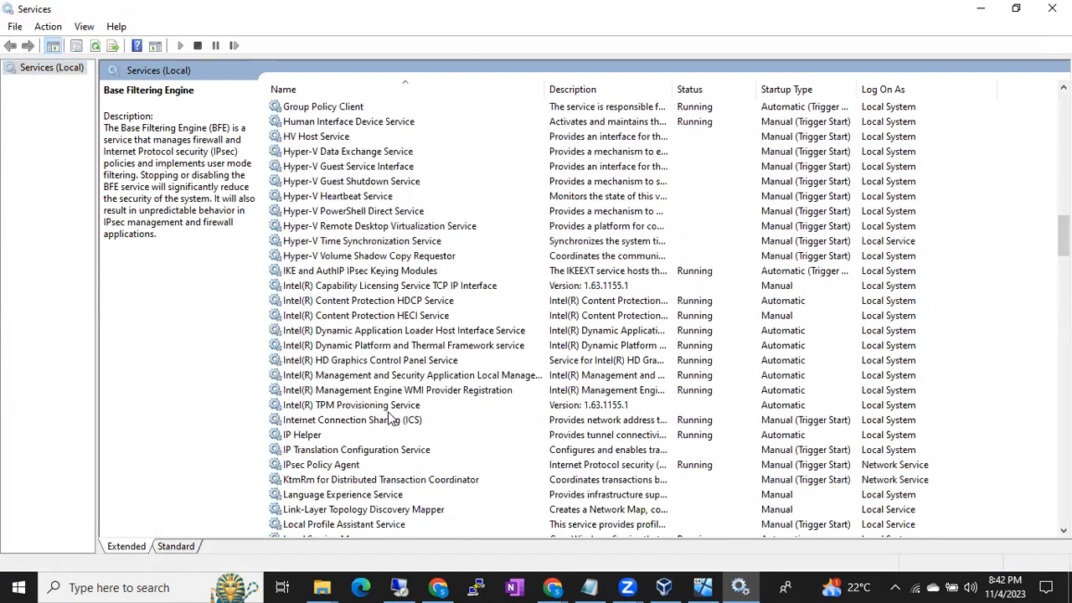
scroll(390, 418, down, 2)
scroll(388, 419, down, 1)
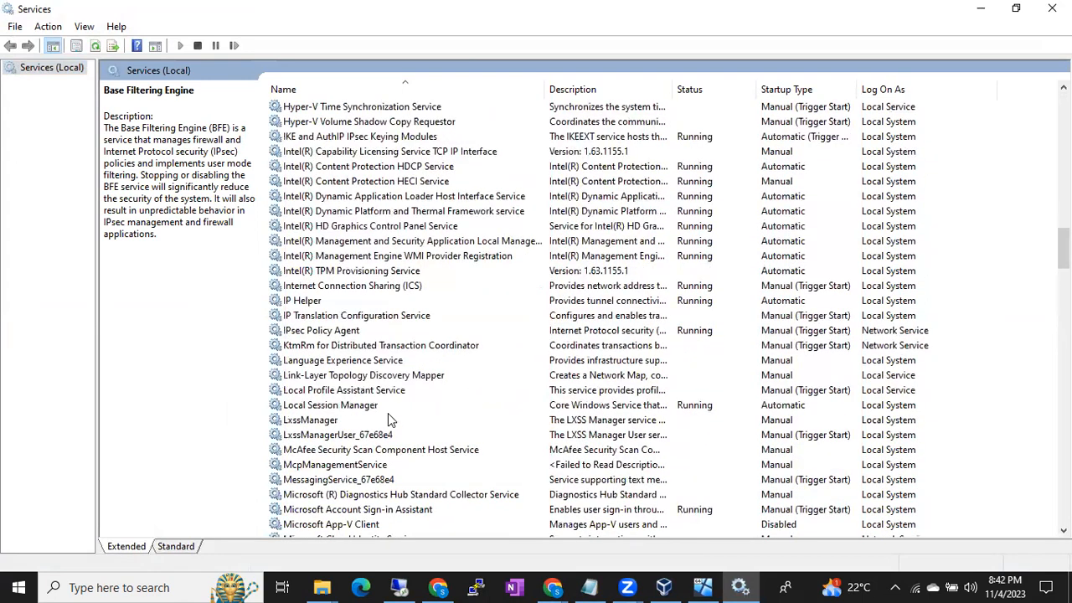
scroll(387, 413, down, 7)
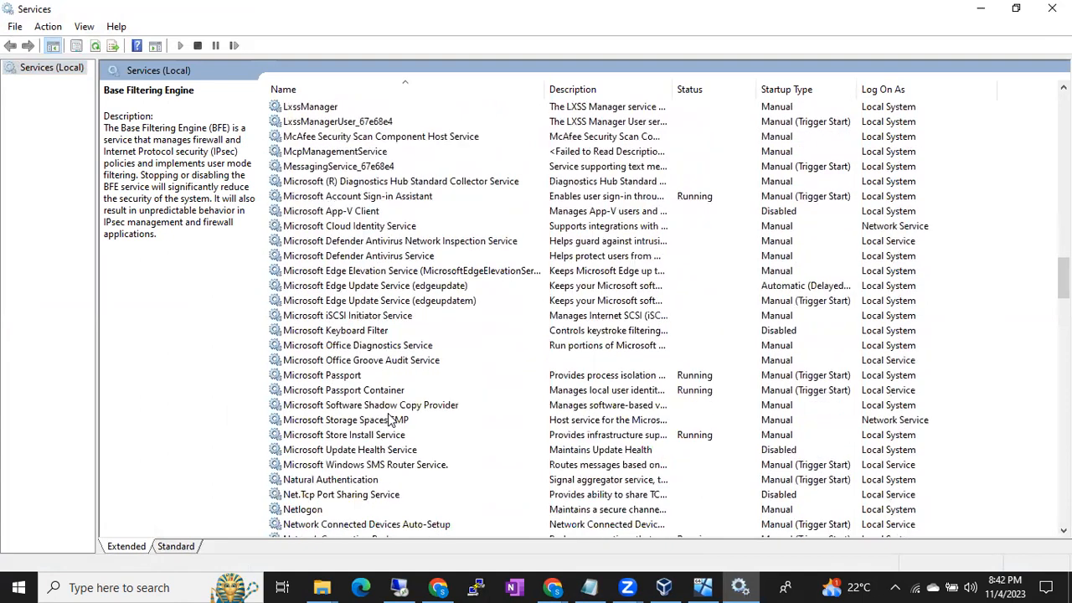
scroll(387, 417, down, 6)
scroll(387, 419, down, 3)
scroll(388, 419, down, 5)
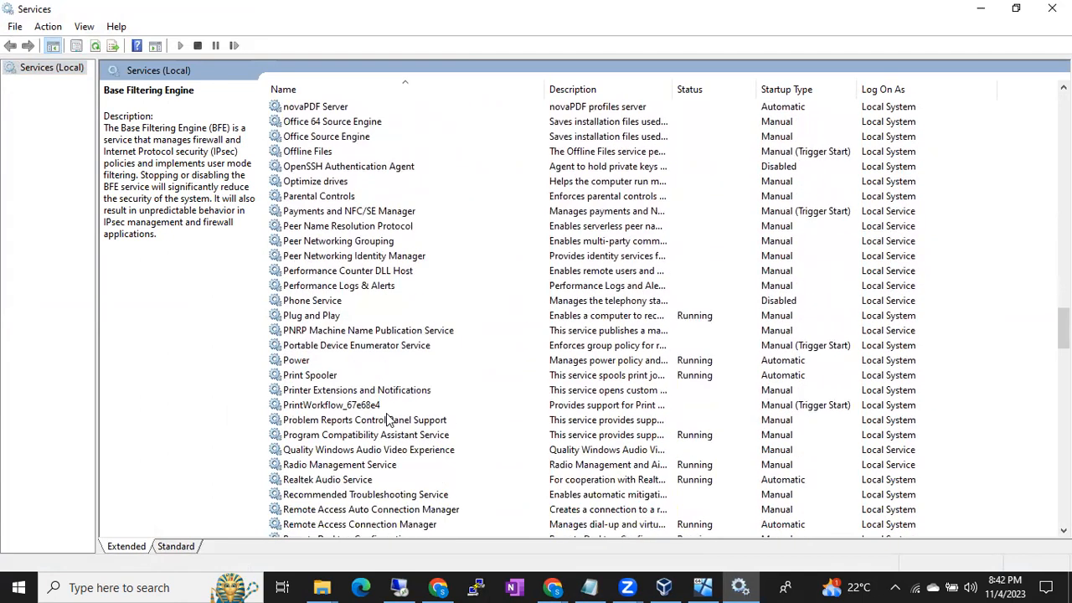
scroll(388, 419, down, 3)
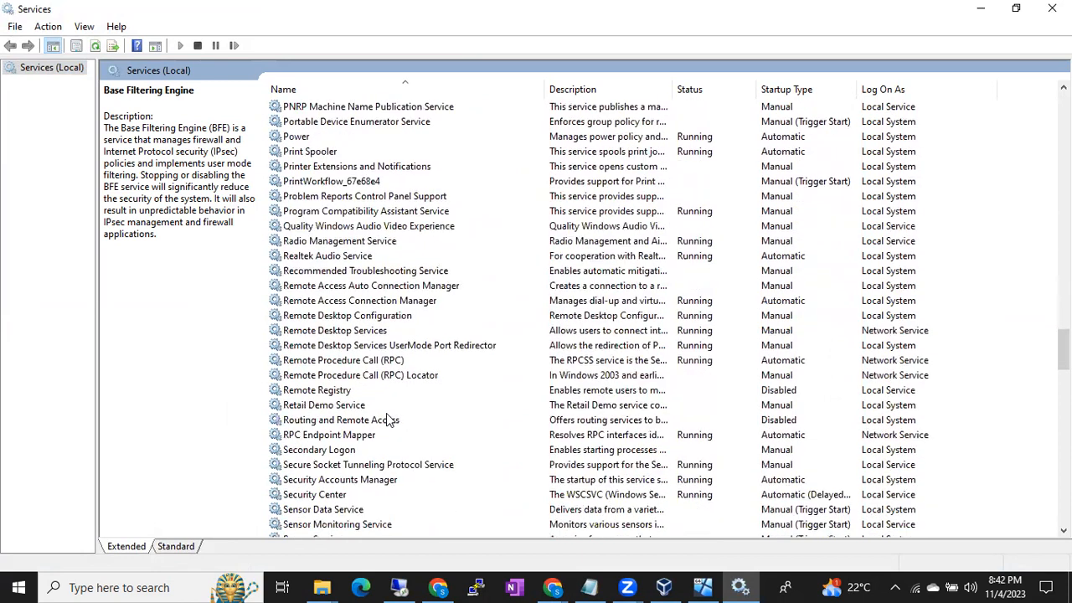
scroll(388, 419, down, 6)
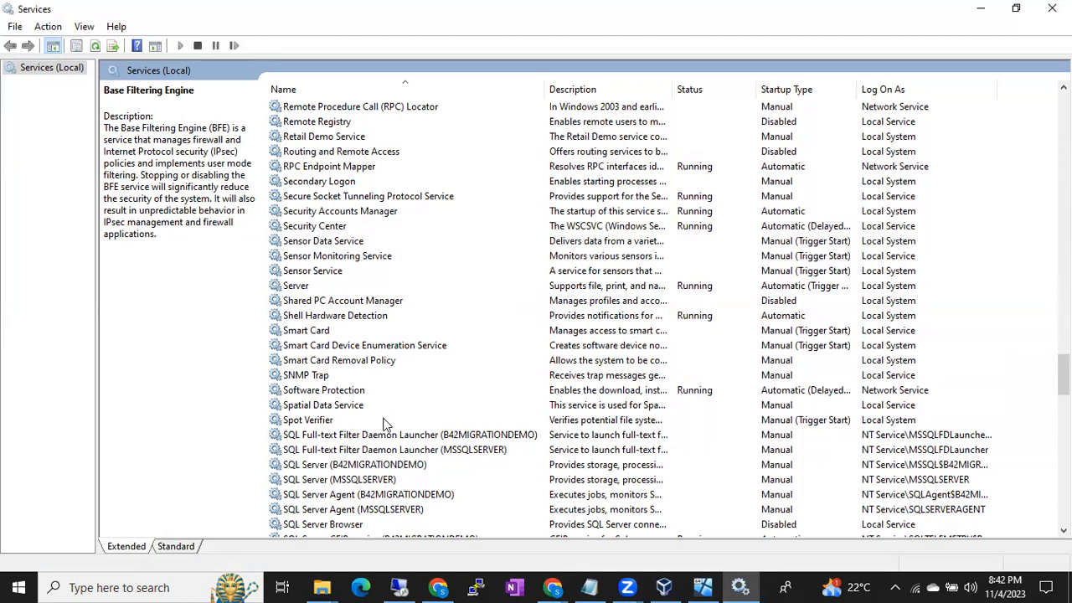
click(376, 418)
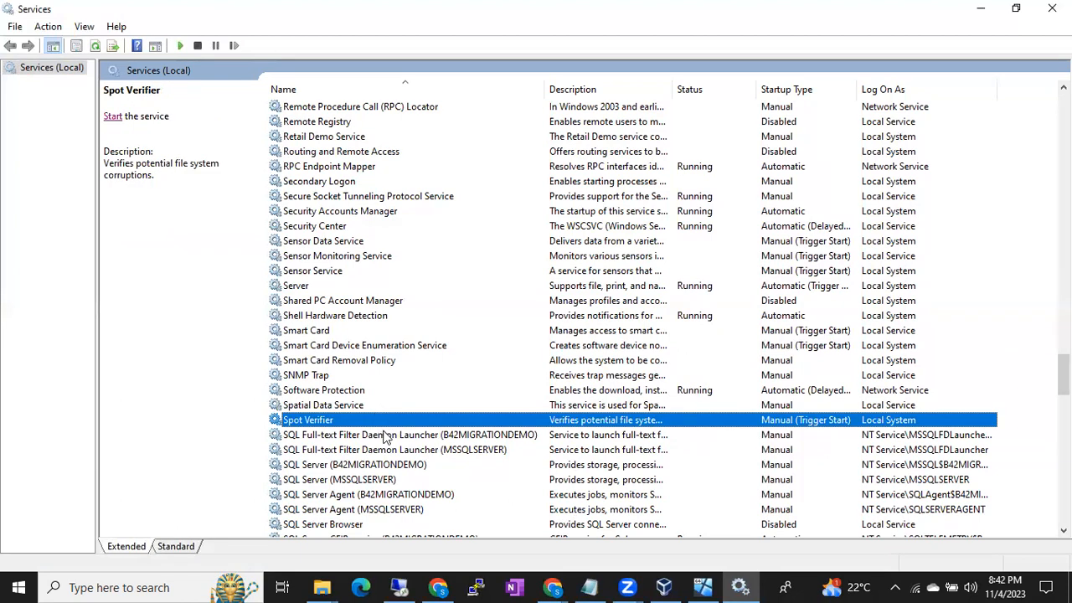
click(383, 437)
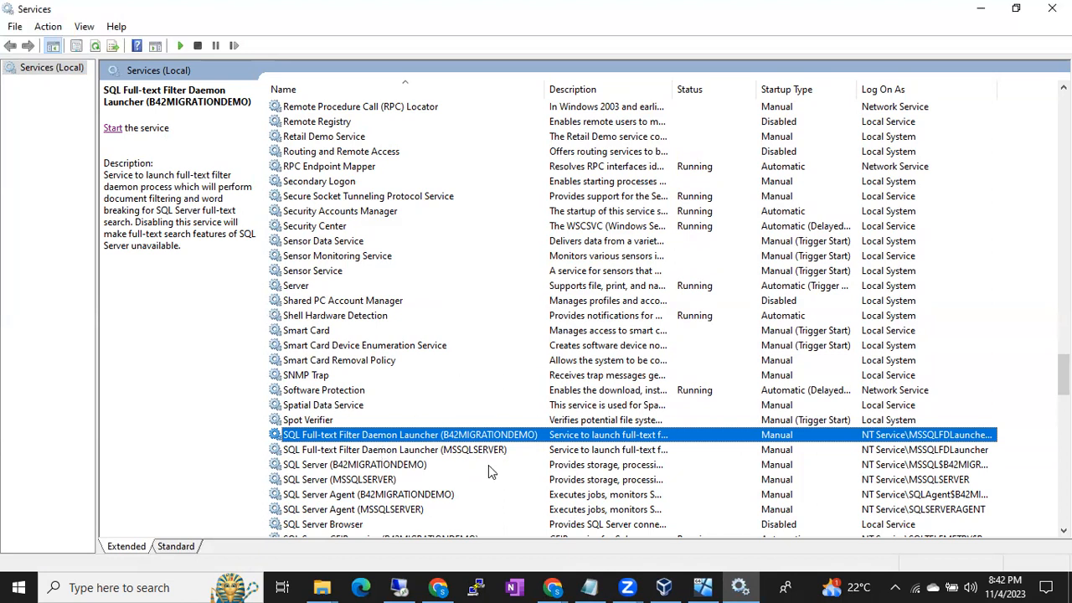
- Check the service accounts on the remote SQL Server 2019 Setup's Server Configuration page and return to the local Services window
click(398, 586)
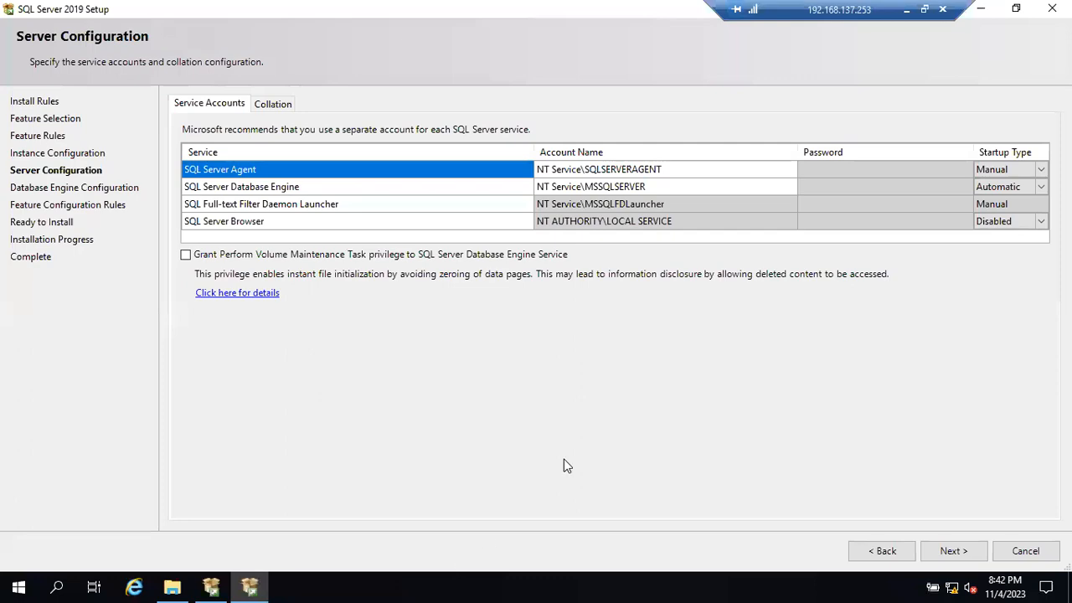
click(906, 9)
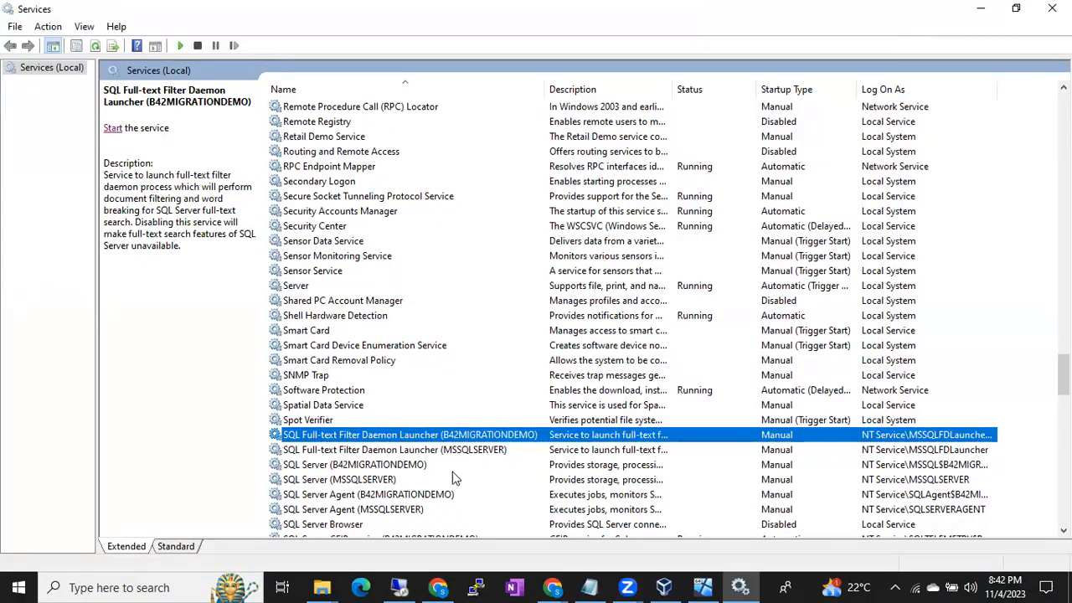
- Examine the SQL services one by one, including SQL Server, SQL Server Agent, SQL Server Browser and VSS Writer, with their log-on accounts
scroll(434, 439, down, 2)
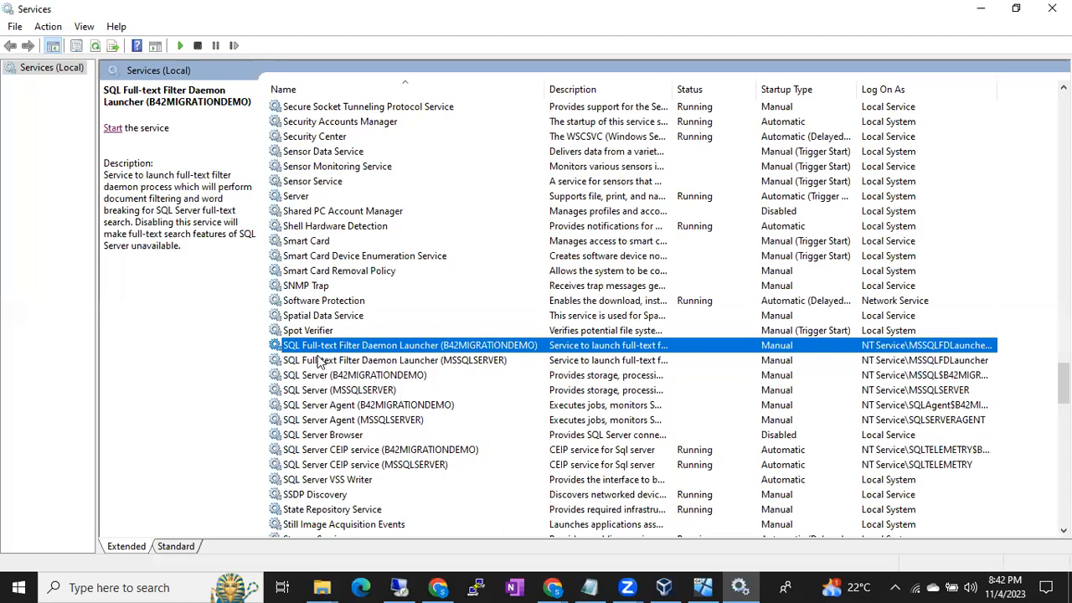
click(303, 481)
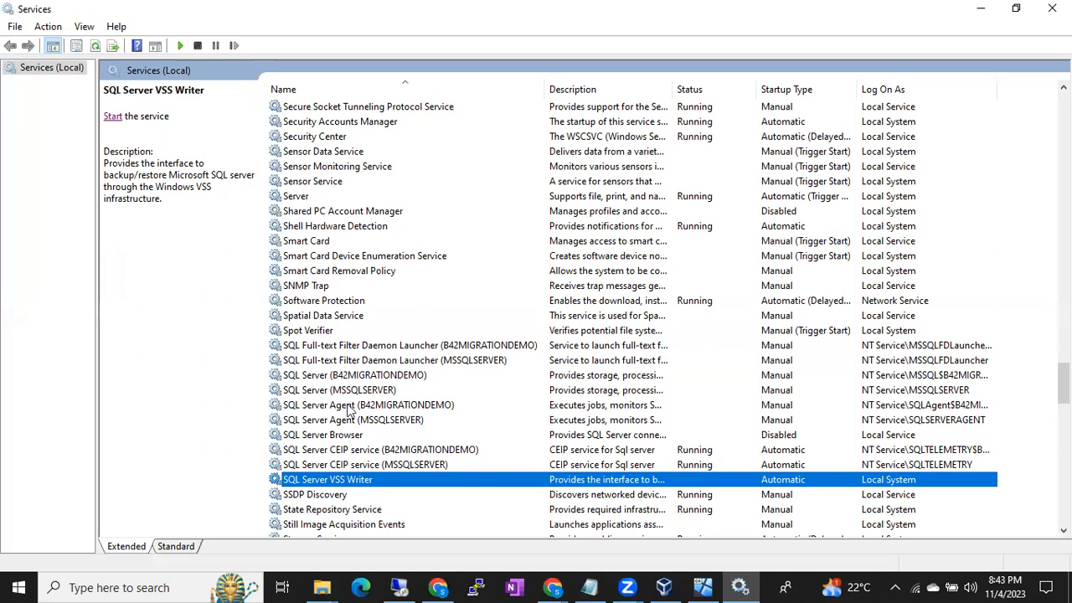
click(352, 361)
click(352, 375)
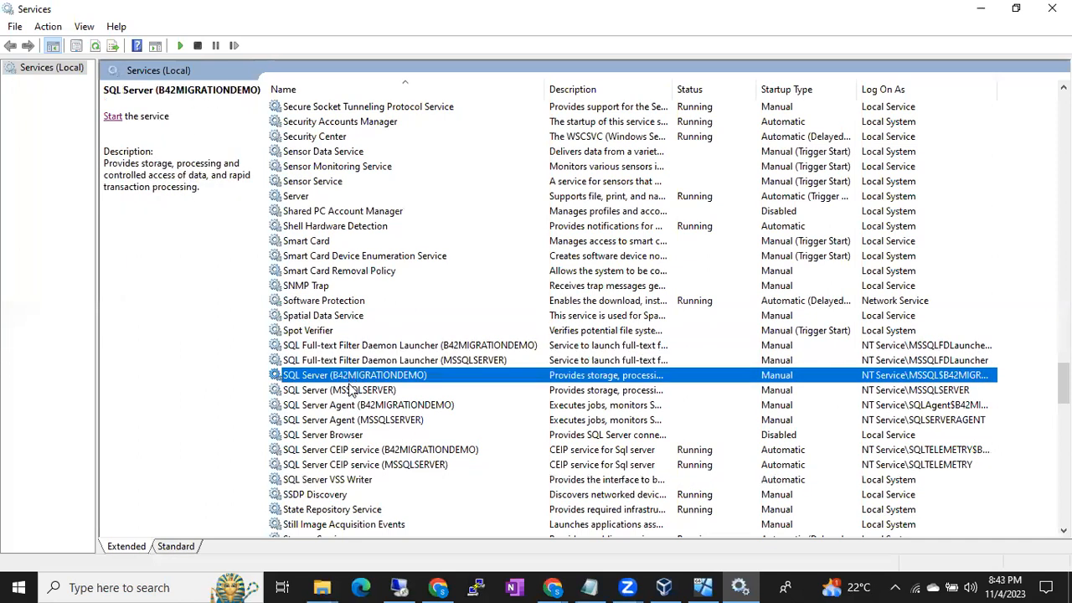
click(352, 391)
click(352, 405)
click(352, 420)
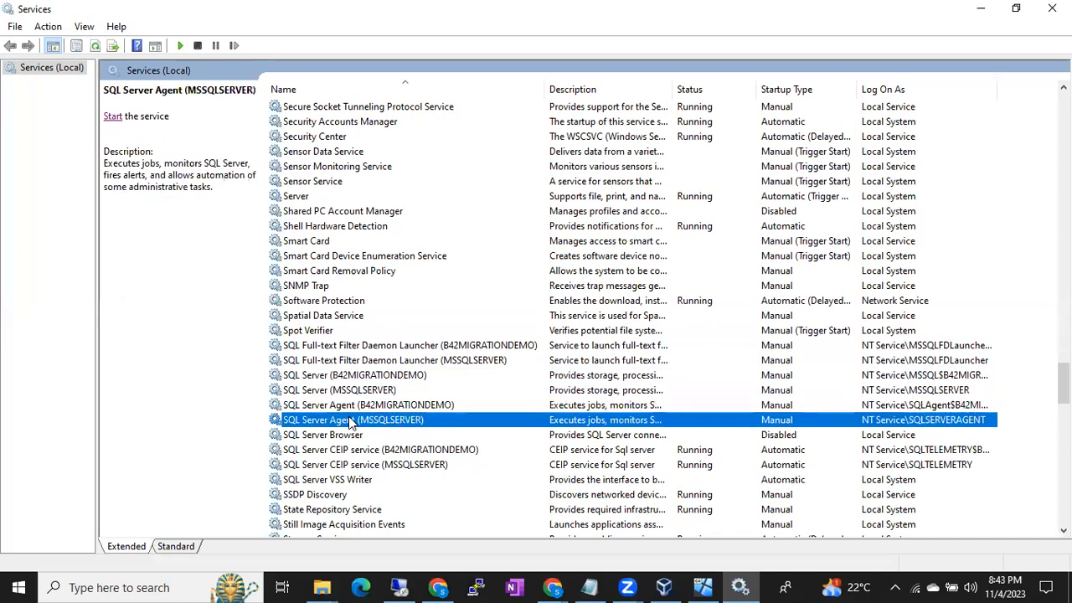
click(352, 435)
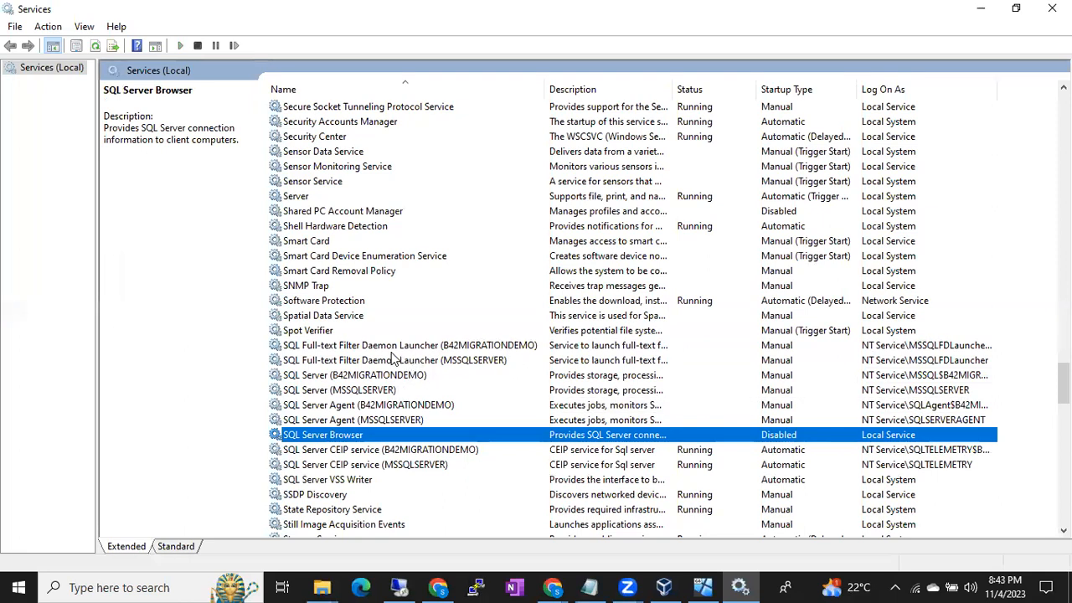
click(385, 392)
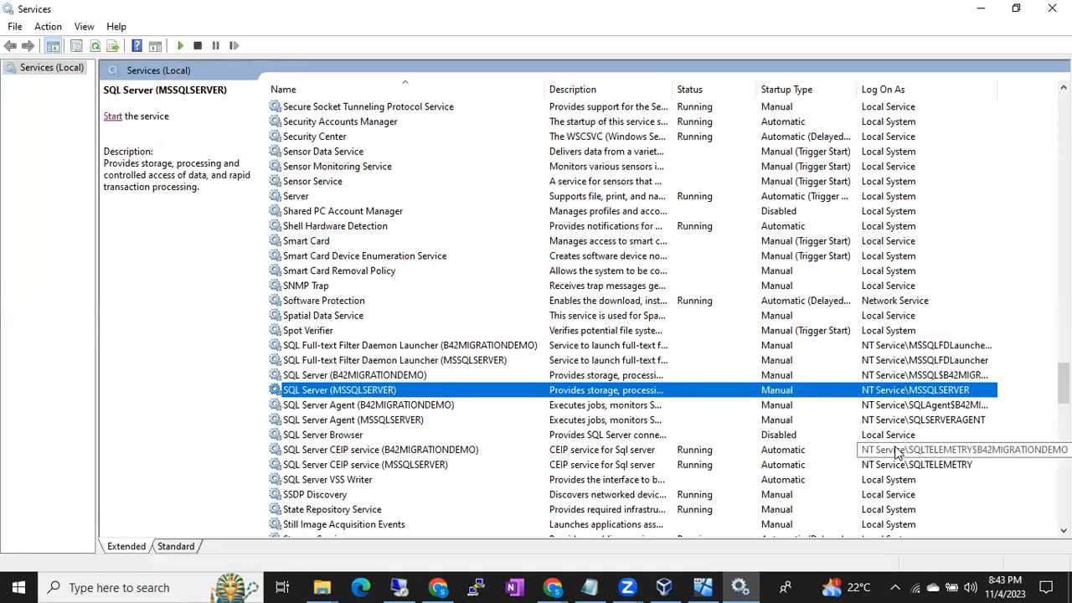
scroll(896, 453, up, 7)
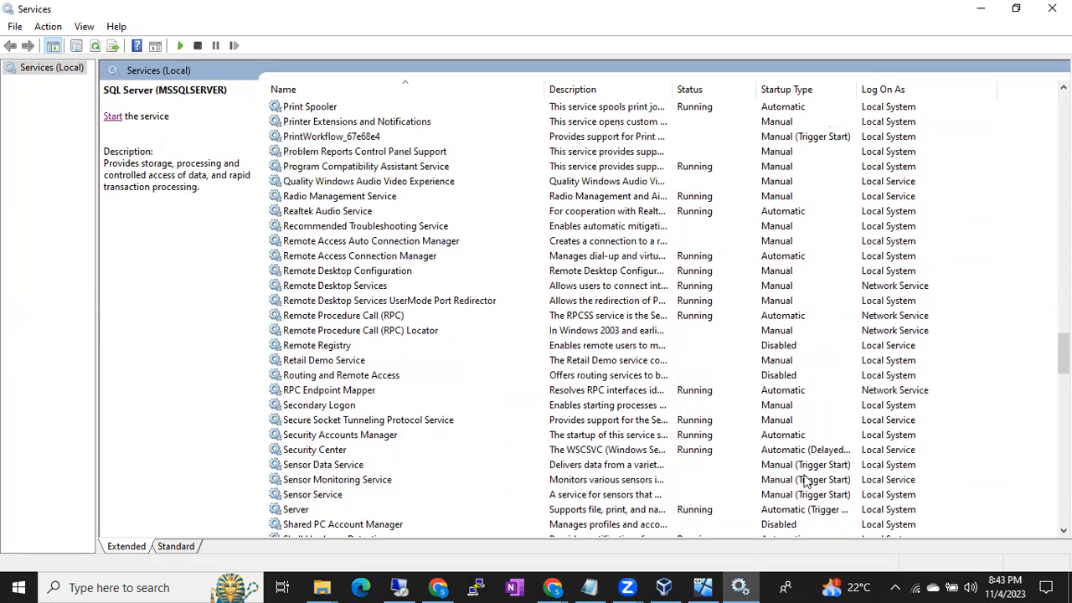
- Switch to the Notepad notes and highlight the "Default service account" line, leaving the cursor at its end
click(590, 587)
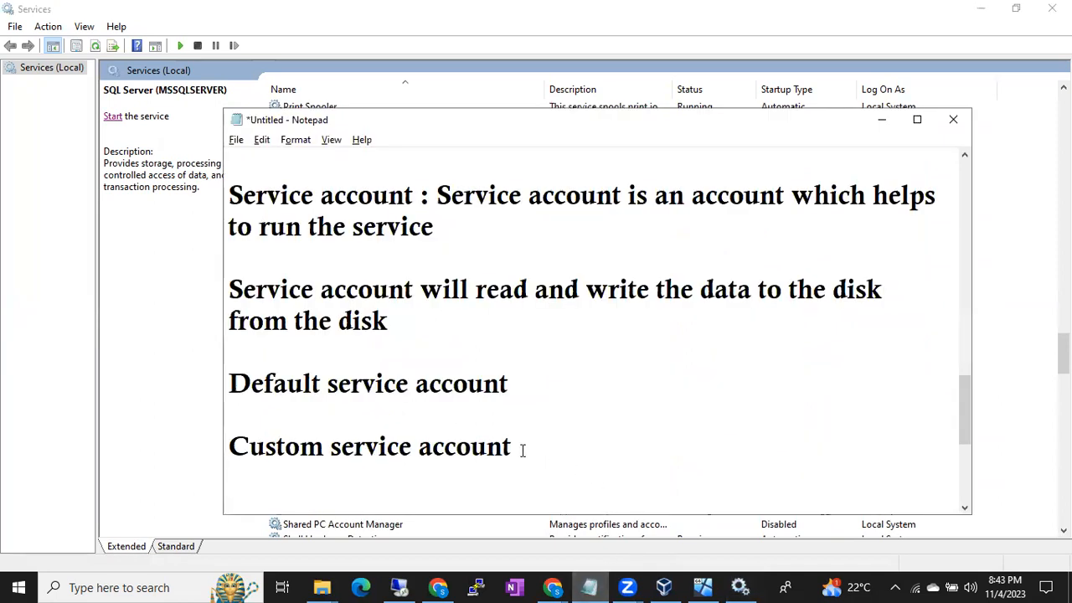
text(I)
key(BackSpace)
click(361, 402)
drag(229, 383, 509, 381)
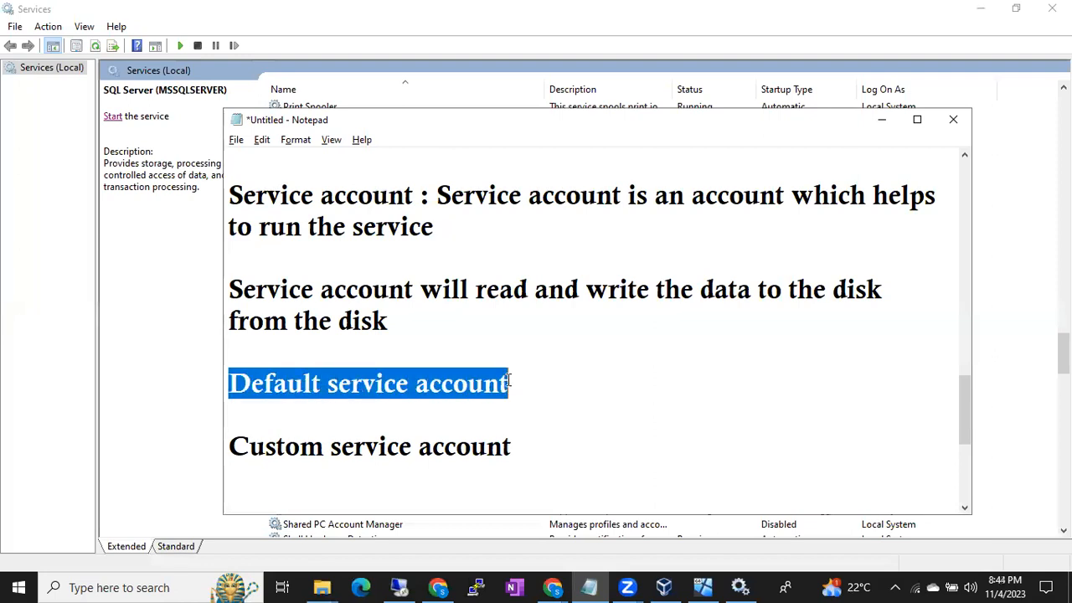
click(546, 386)
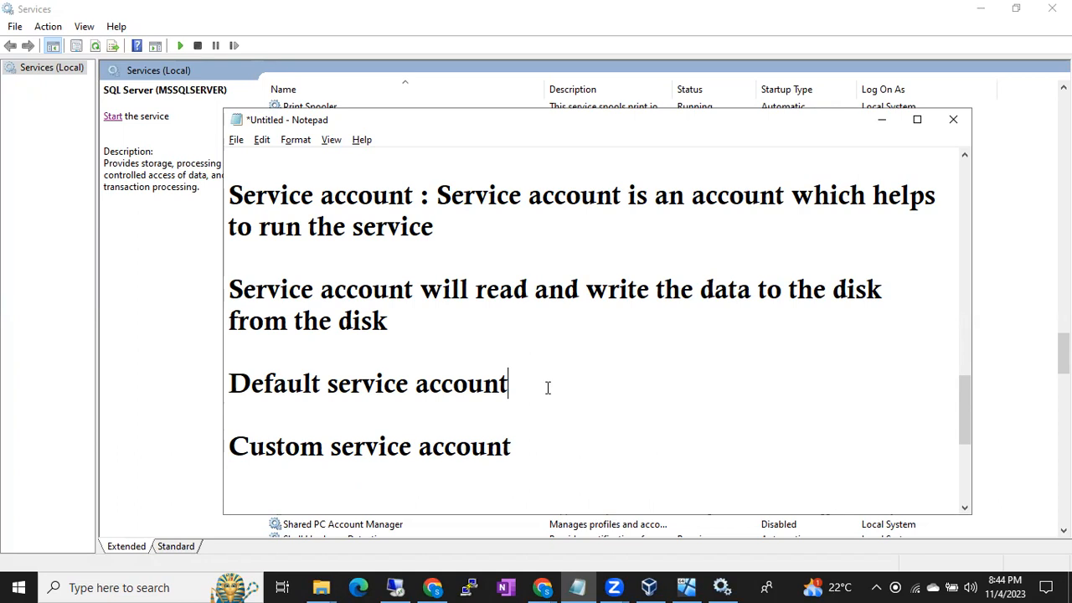
- Browse the contents of Local Disk (C:) and drive D: in File Explorer, and minimize it to return to the notes
key(super+e)
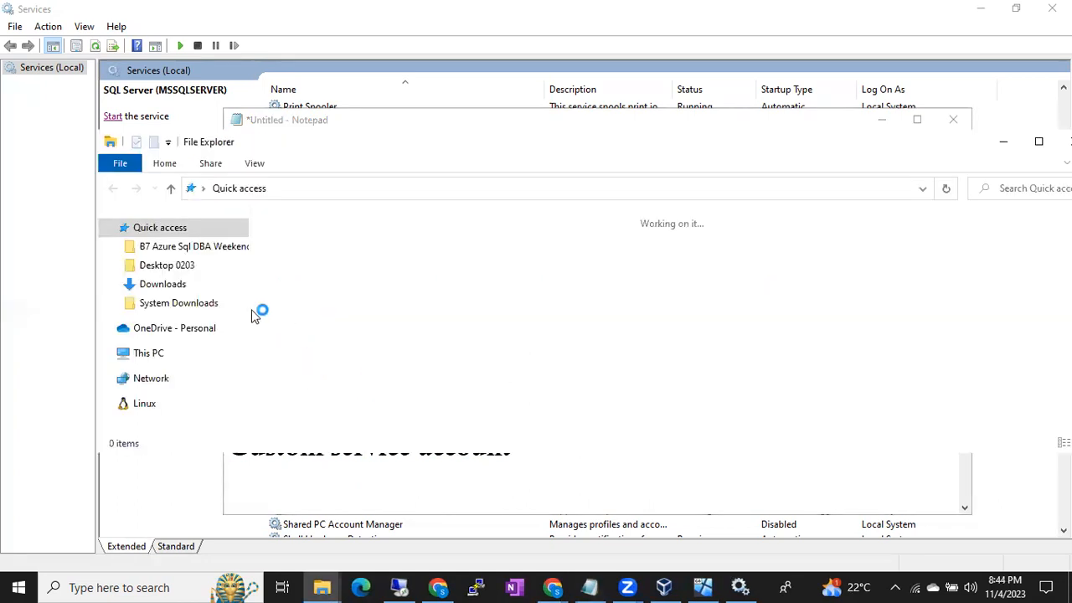
click(146, 353)
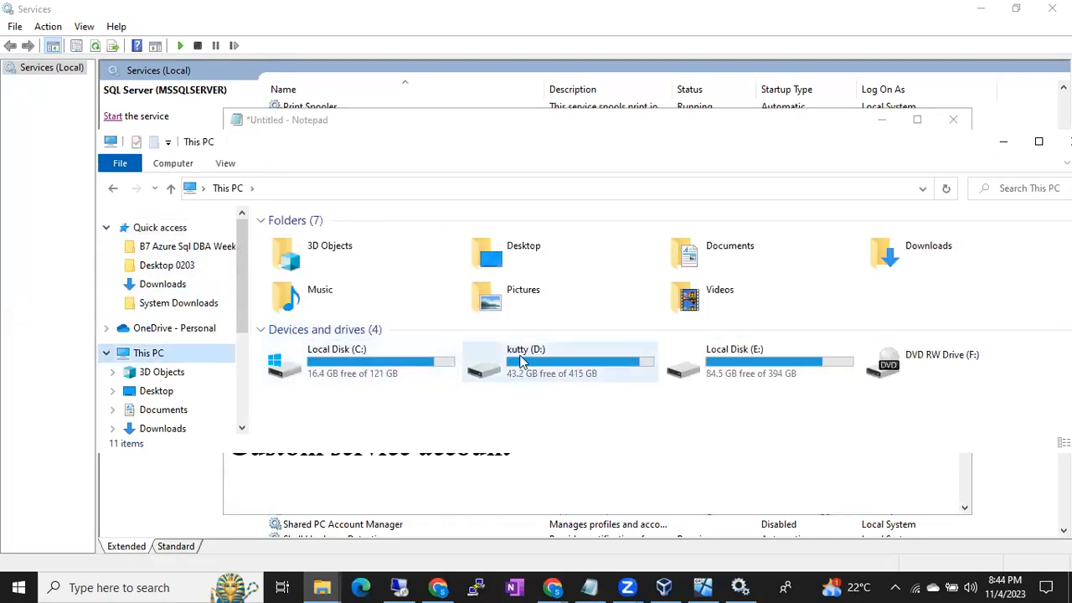
click(407, 371)
double_click(408, 375)
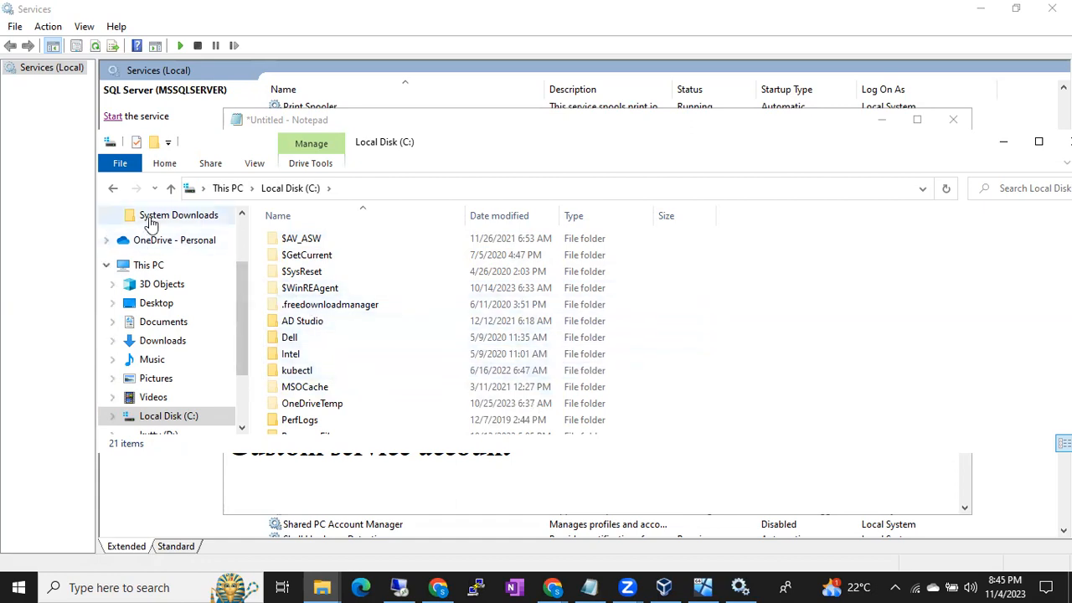
click(170, 189)
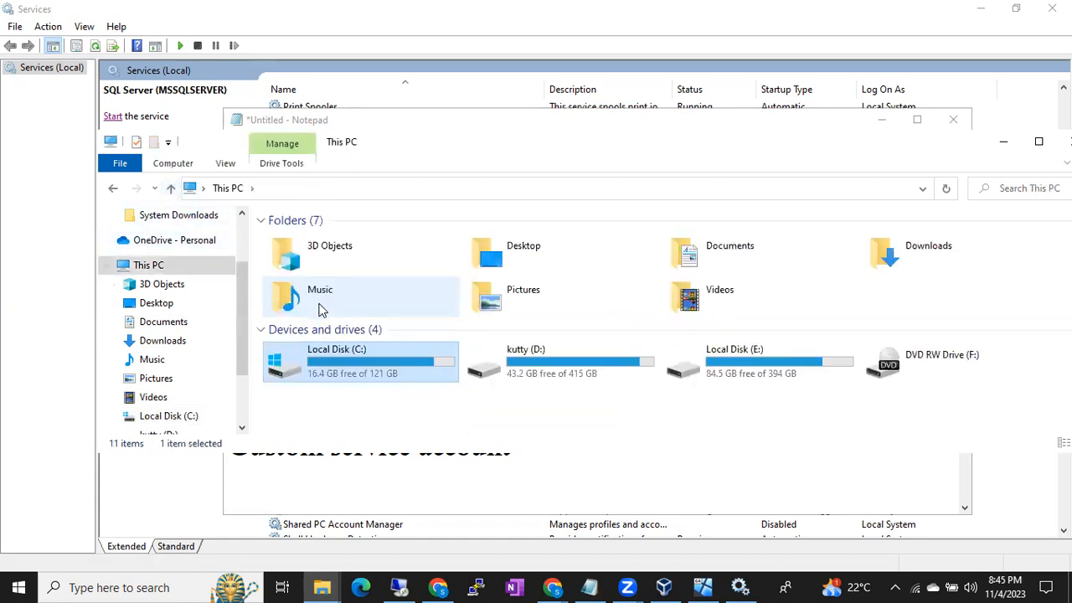
double_click(507, 377)
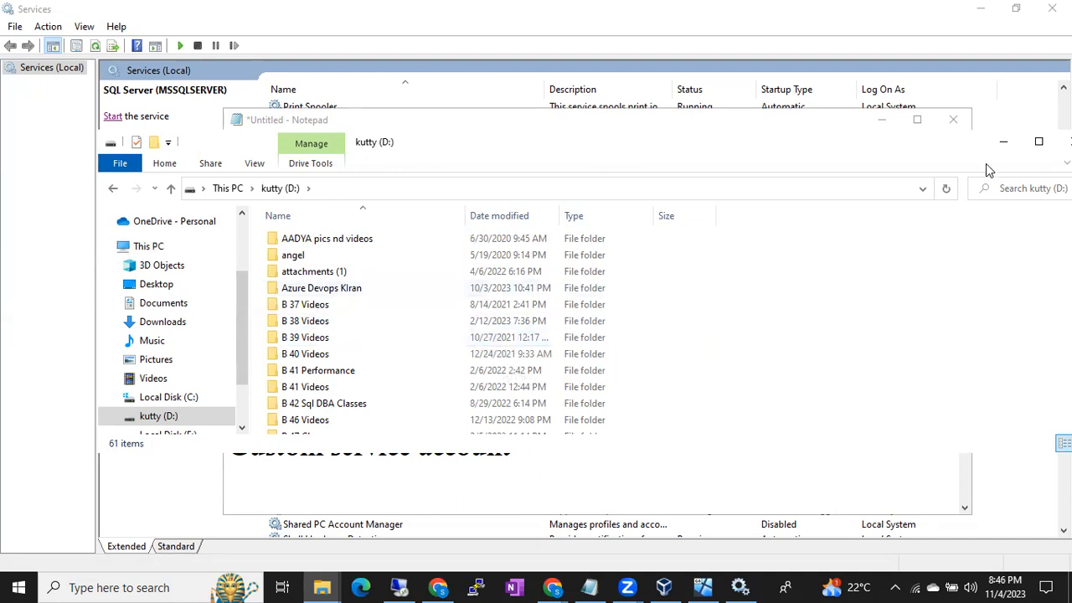
click(1004, 142)
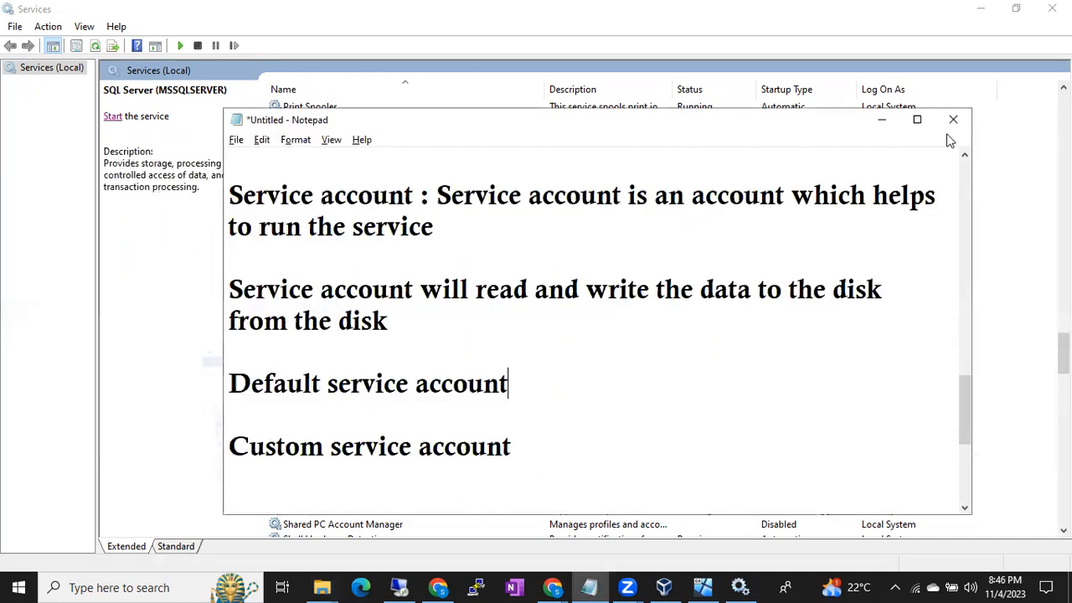
- Check the log-on accounts in Services, and add the line "3 Default service account" under "Default service account" in the Notepad notes
click(882, 120)
click(647, 315)
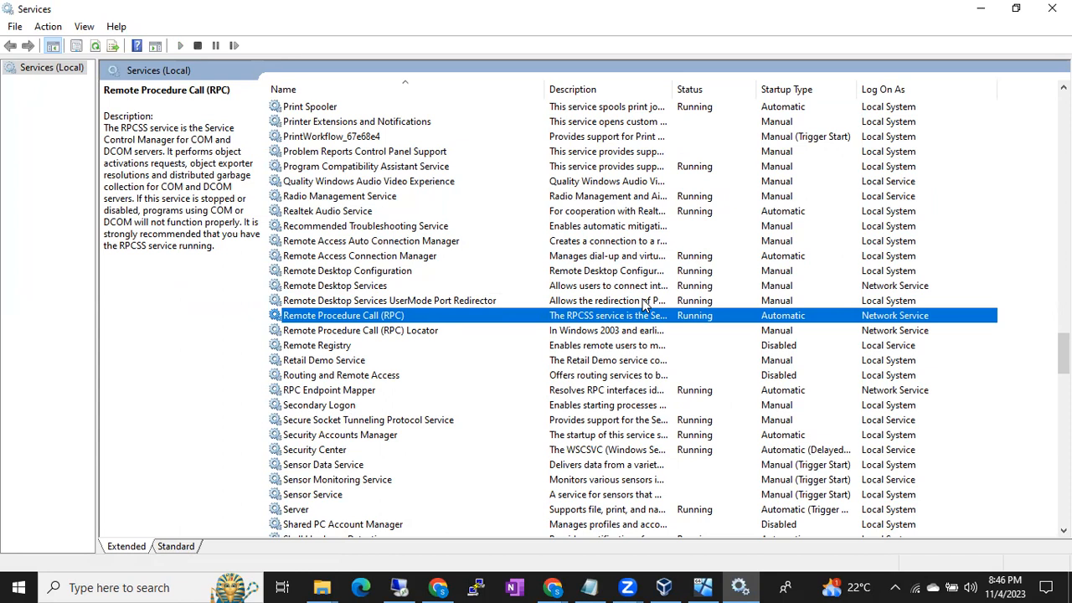
click(589, 587)
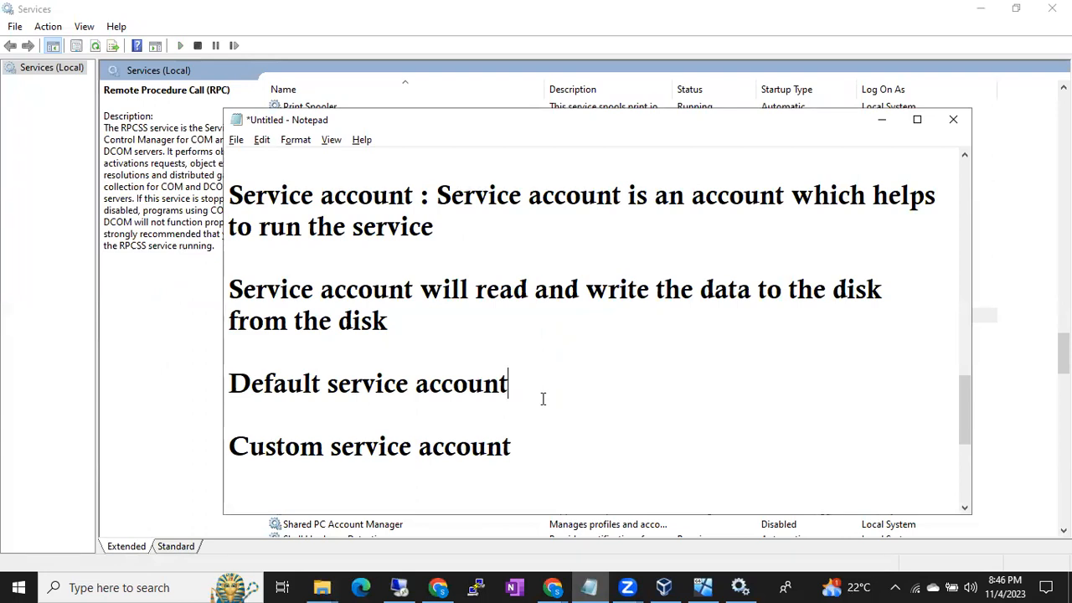
key(Return)
text(3 Default services)
key(BackSpace)
text(account)
key(Return)
- List "Local System" and "Network Service" on separate lines under "3 Default service account"
text(Local System)
key(Return)
text(Network Service)
key(Return)
text(Loca)
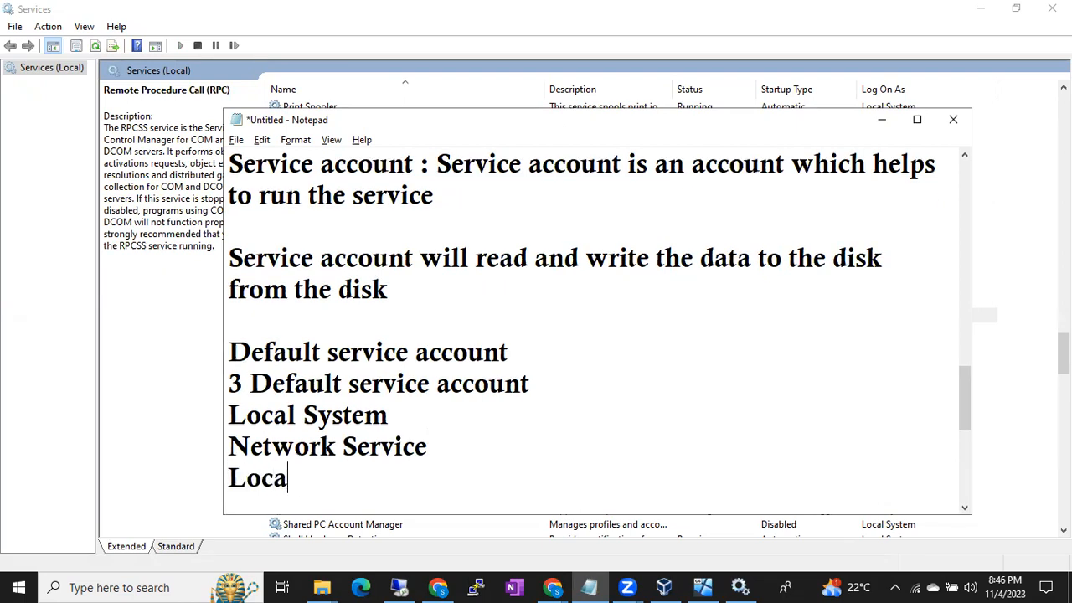
text(l service)
key(BackSpace)
key(BackSpace)
key(BackSpace)
key(BackSpace)
key(BackSpace)
key(BackSpace)
key(BackSpace)
key(BackSpace)
key(BackSpace)
key(BackSpace)
key(BackSpace)
key(BackSpace)
key(BackSpace)
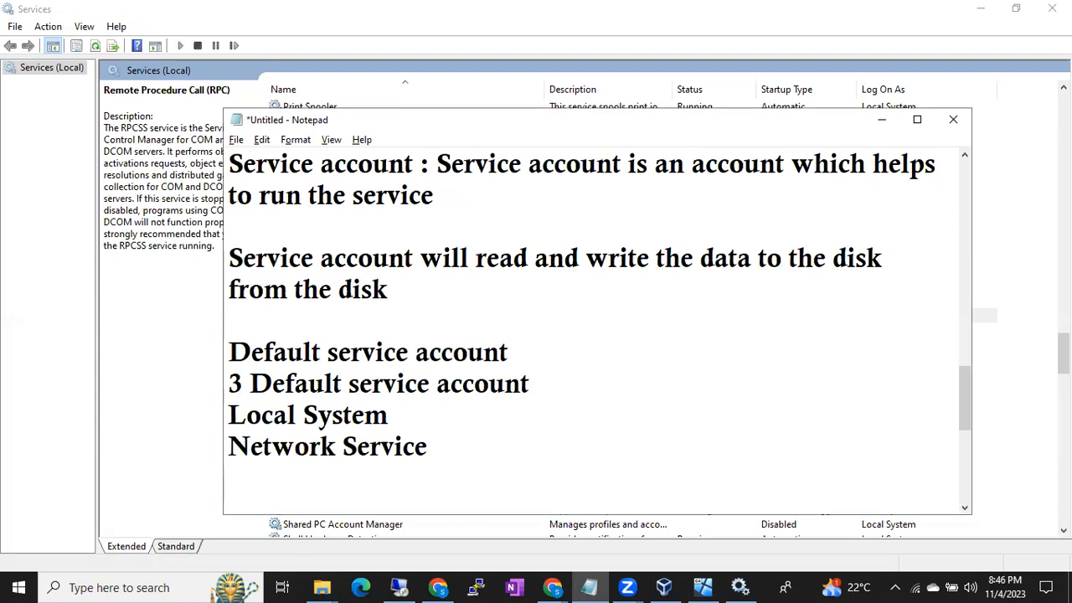
- Change "Network Service" to "Local Service" in the Notepad list, and add "Network System" on the line below it
double_click(308, 451)
text(Local)
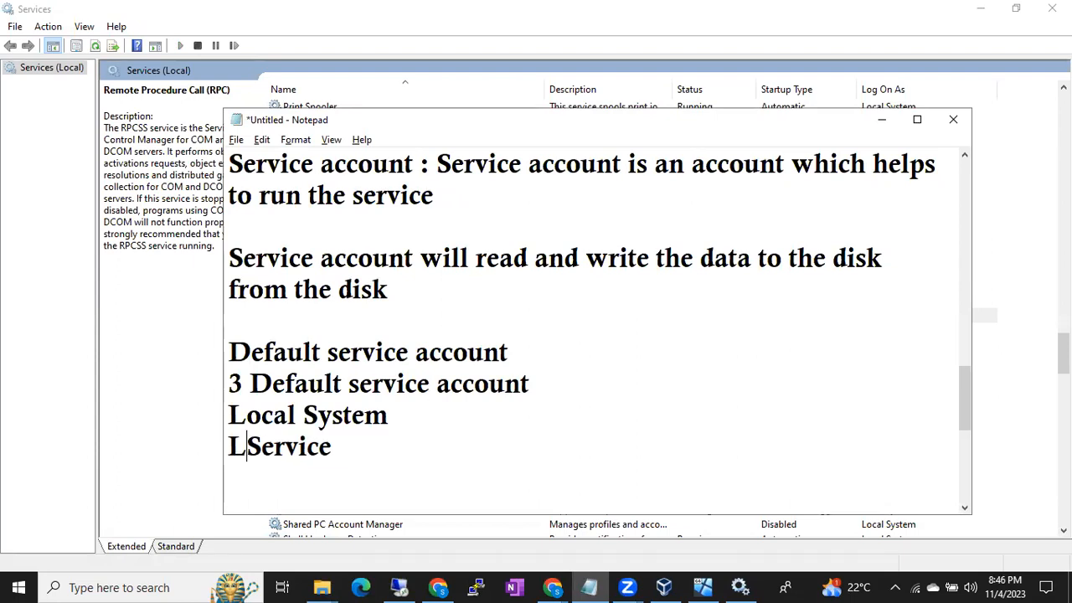
click(279, 478)
text(Network Sy)
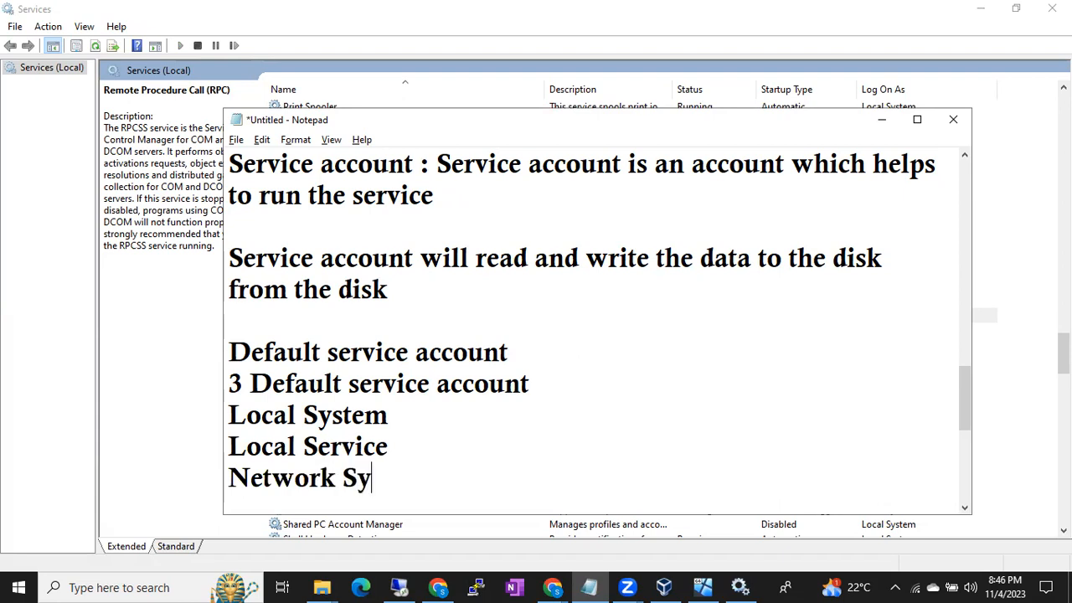
text(stem)
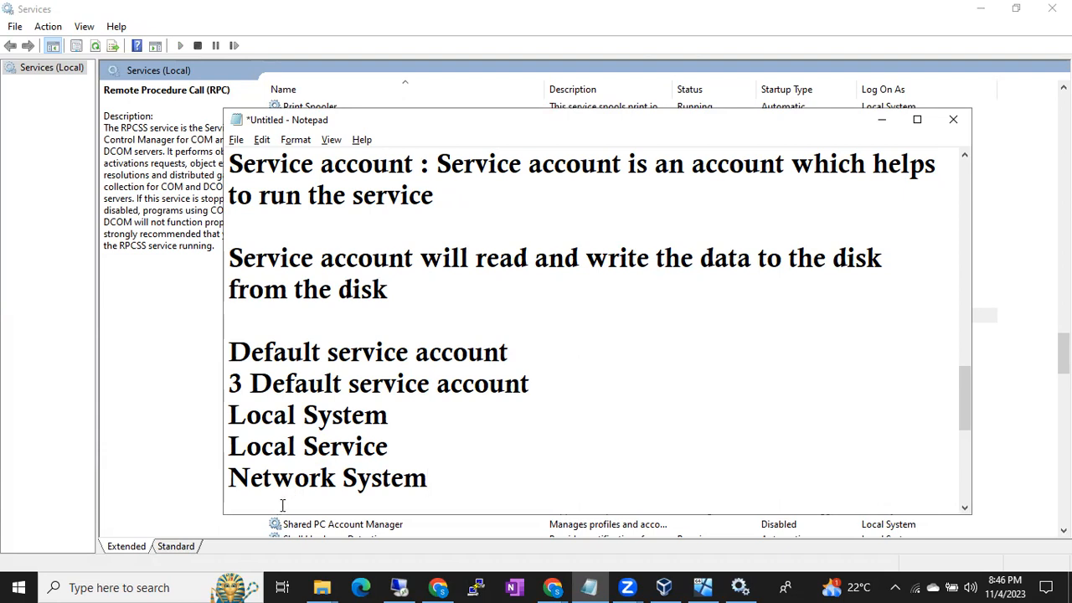
drag(230, 419, 317, 447)
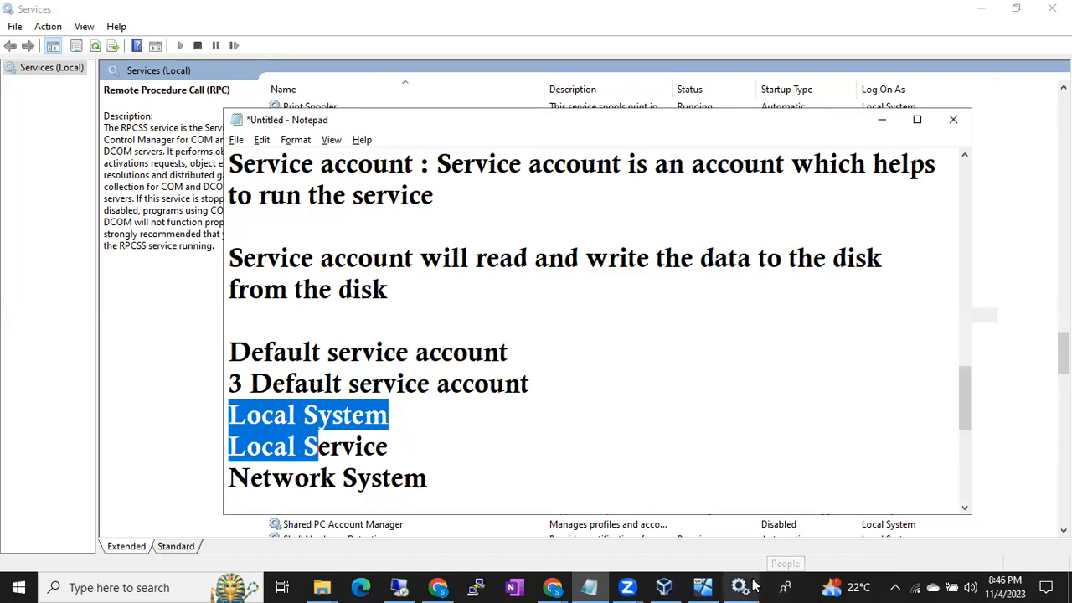
- Switch to Services and compare the log-on accounts of Remote Desktop Services, Remote Registry, Retail Demo Service and RPC Endpoint Mapper
click(754, 586)
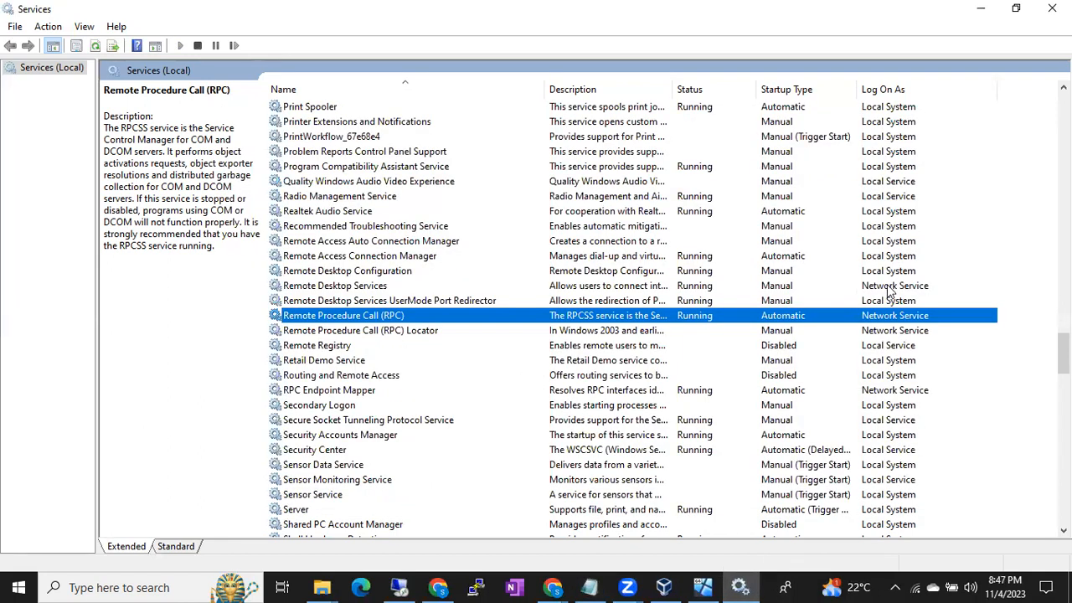
scroll(907, 258, up, 1)
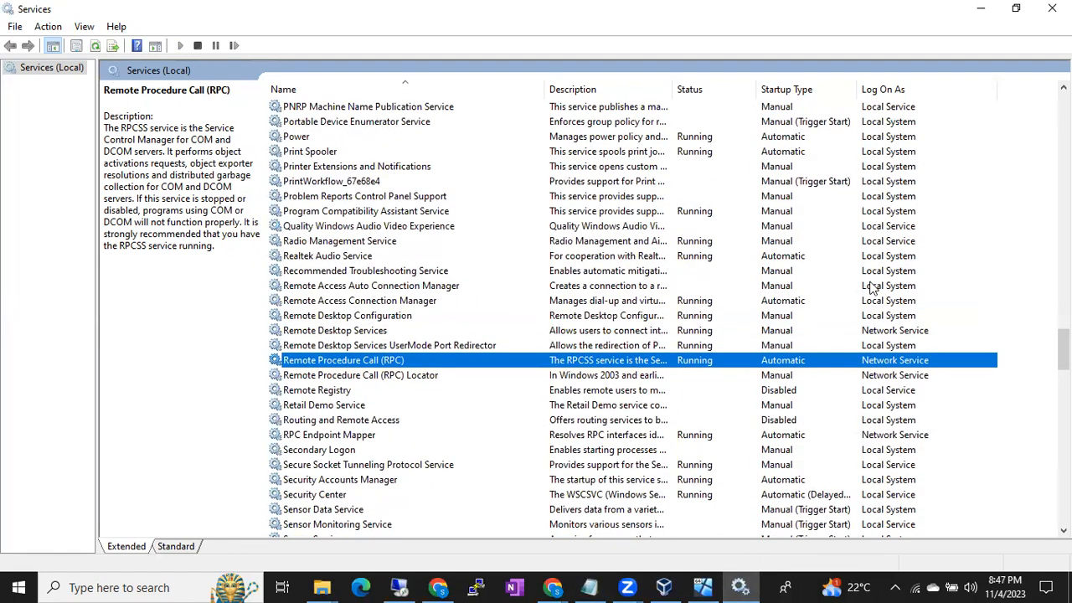
click(893, 331)
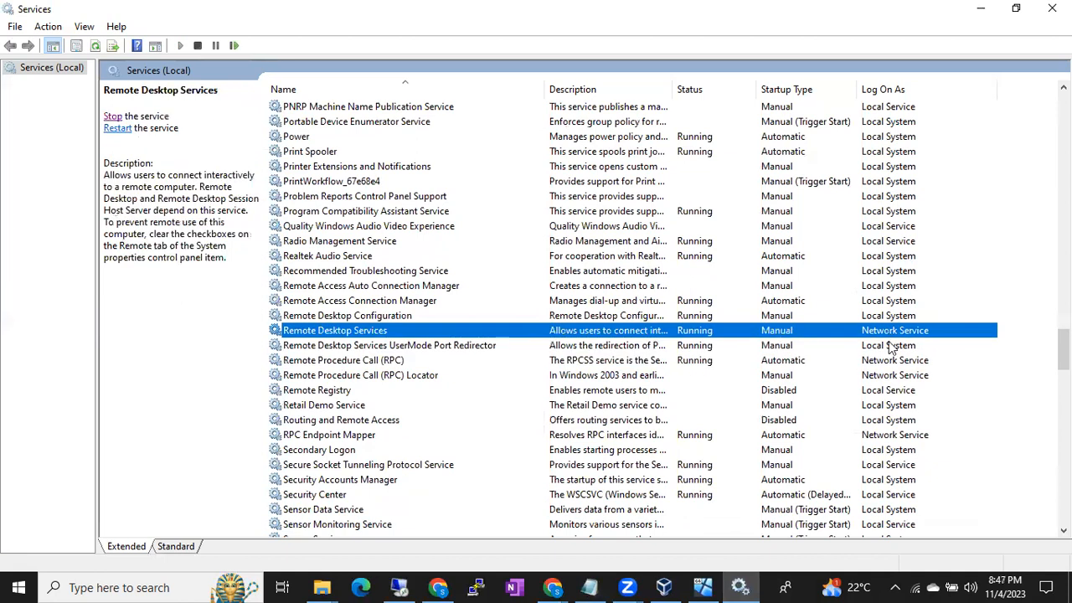
scroll(903, 466, down, 5)
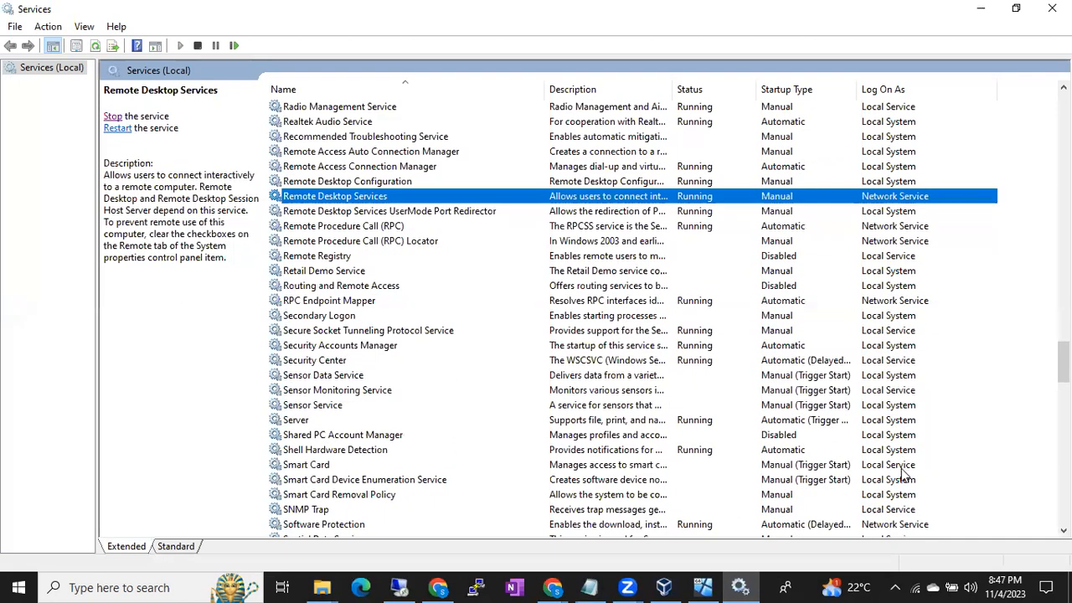
scroll(901, 459, down, 12)
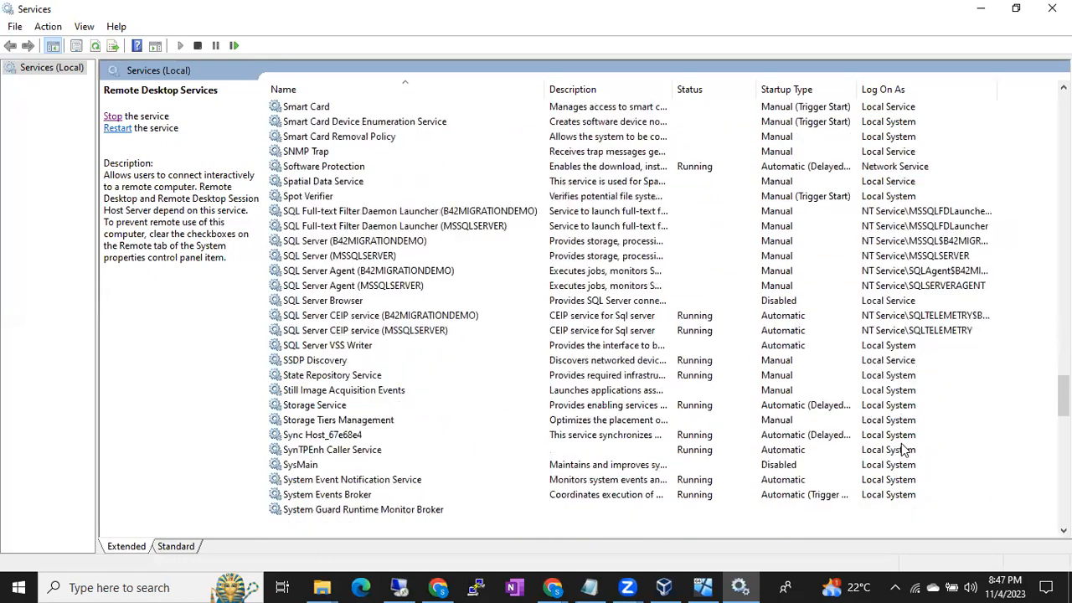
scroll(901, 456, down, 19)
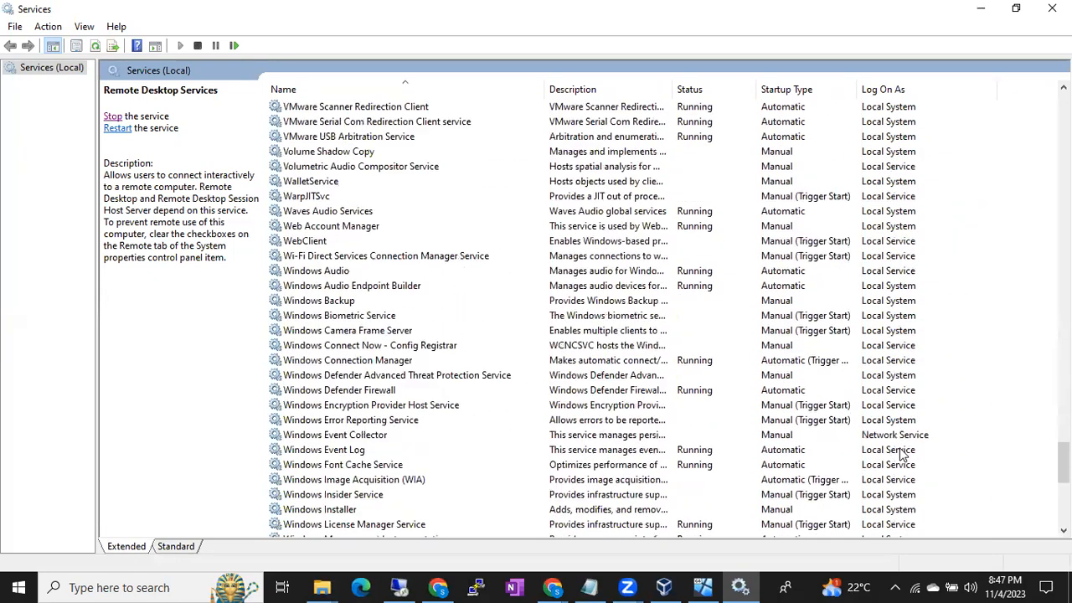
scroll(905, 448, up, 15)
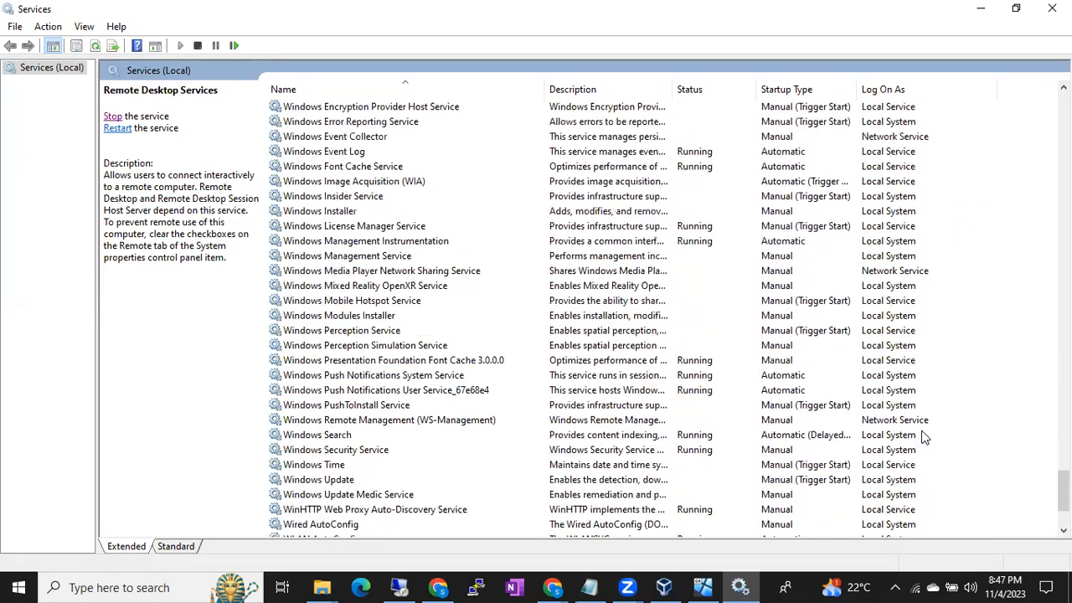
scroll(945, 435, up, 16)
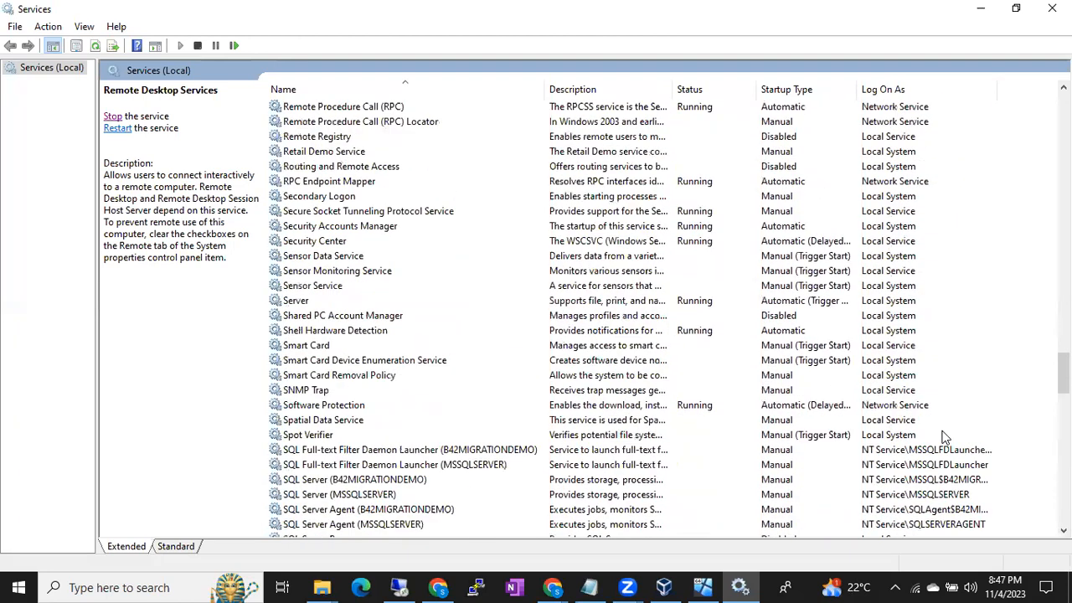
click(894, 182)
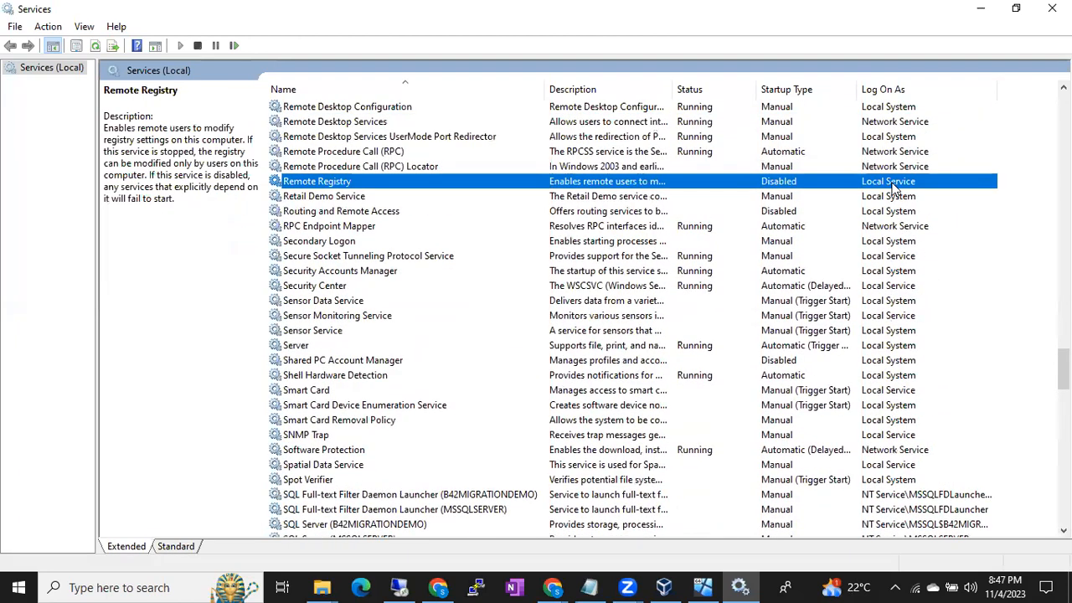
click(892, 198)
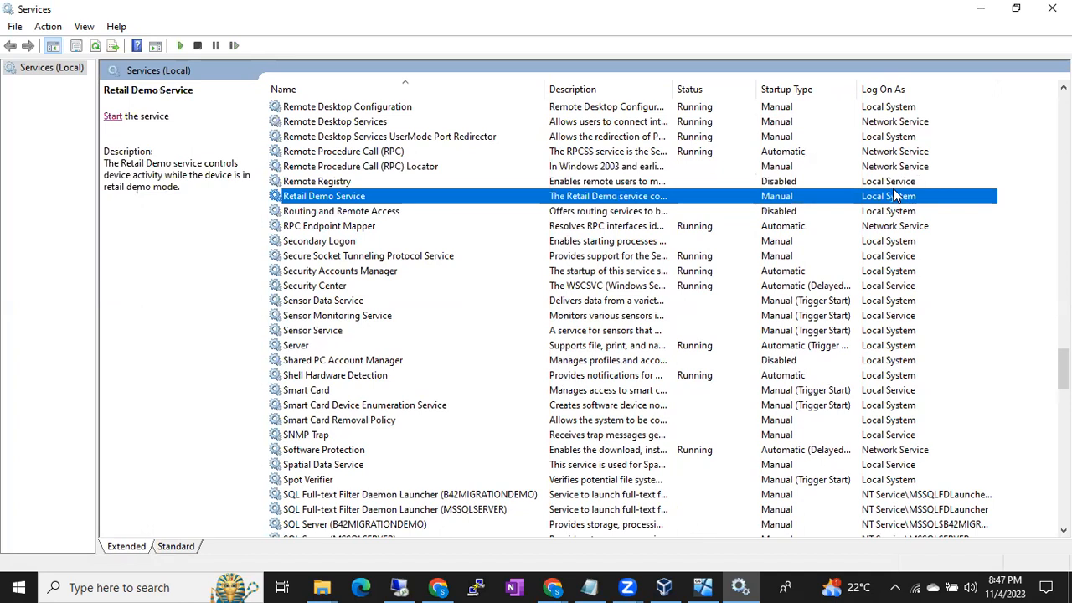
click(893, 182)
click(895, 228)
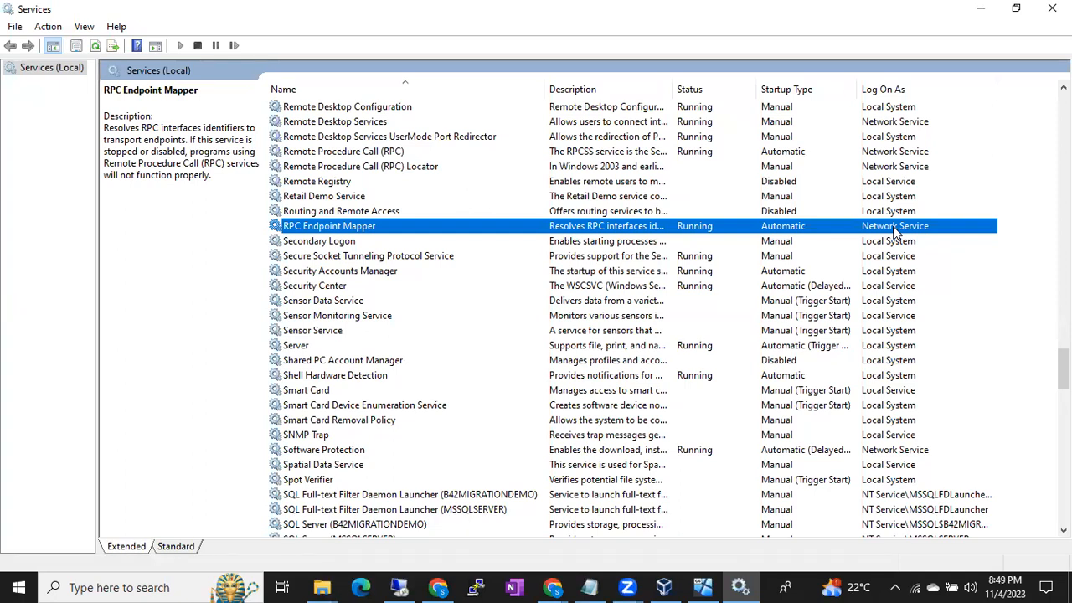
- Examine which default accounts the other services in the list log on as, including HV Host Service
scroll(837, 260, down, 12)
scroll(825, 277, up, 20)
scroll(825, 276, up, 5)
scroll(634, 293, up, 8)
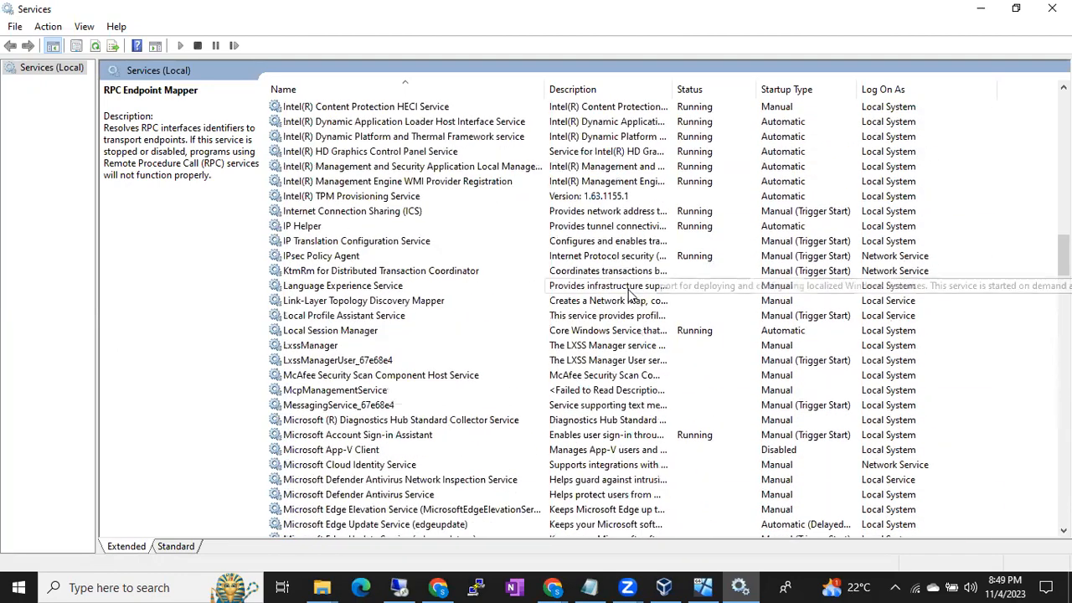
scroll(586, 284, up, 4)
scroll(375, 209, up, 12)
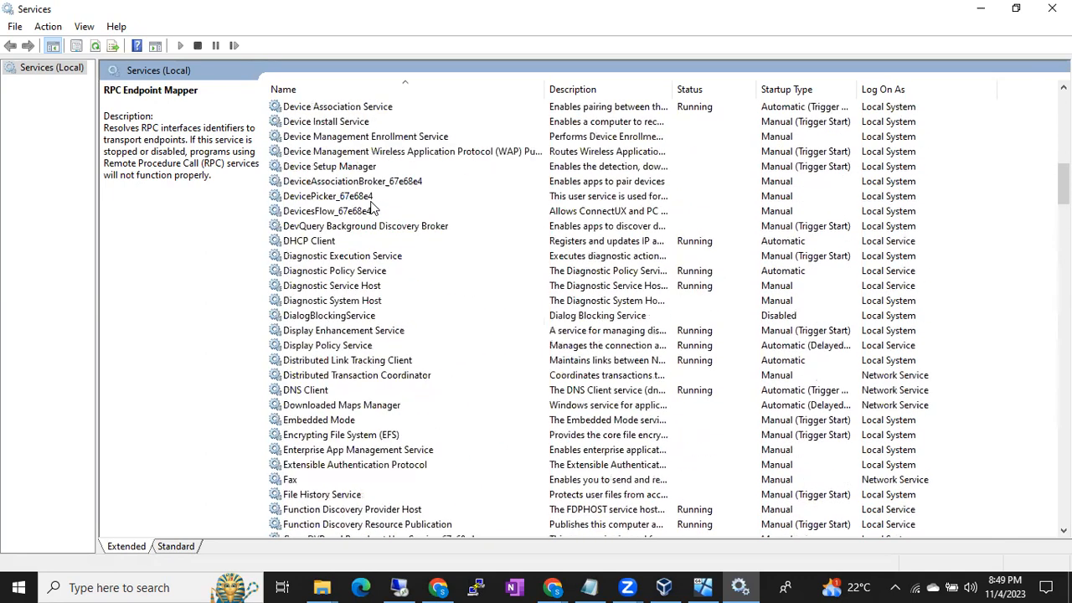
scroll(486, 226, up, 3)
scroll(936, 241, down, 4)
scroll(935, 245, down, 2)
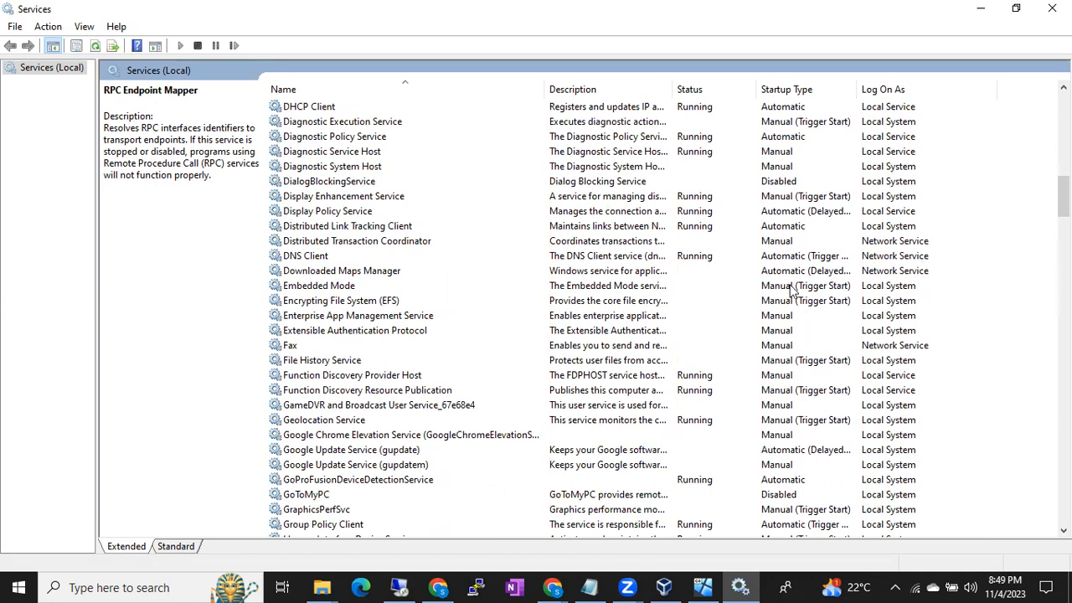
scroll(708, 301, down, 6)
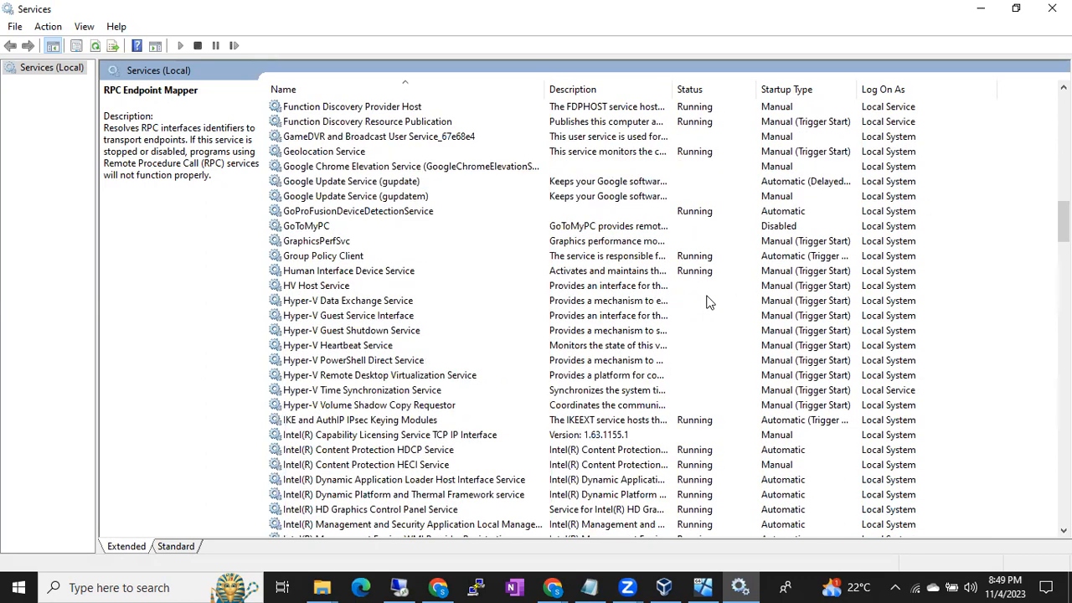
click(886, 286)
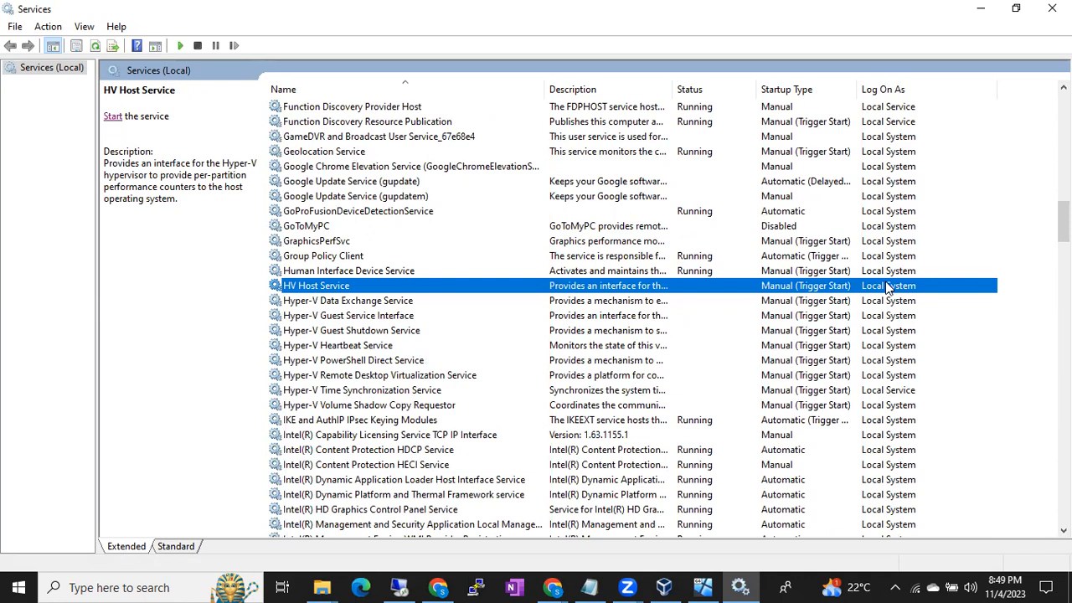
scroll(888, 286, down, 4)
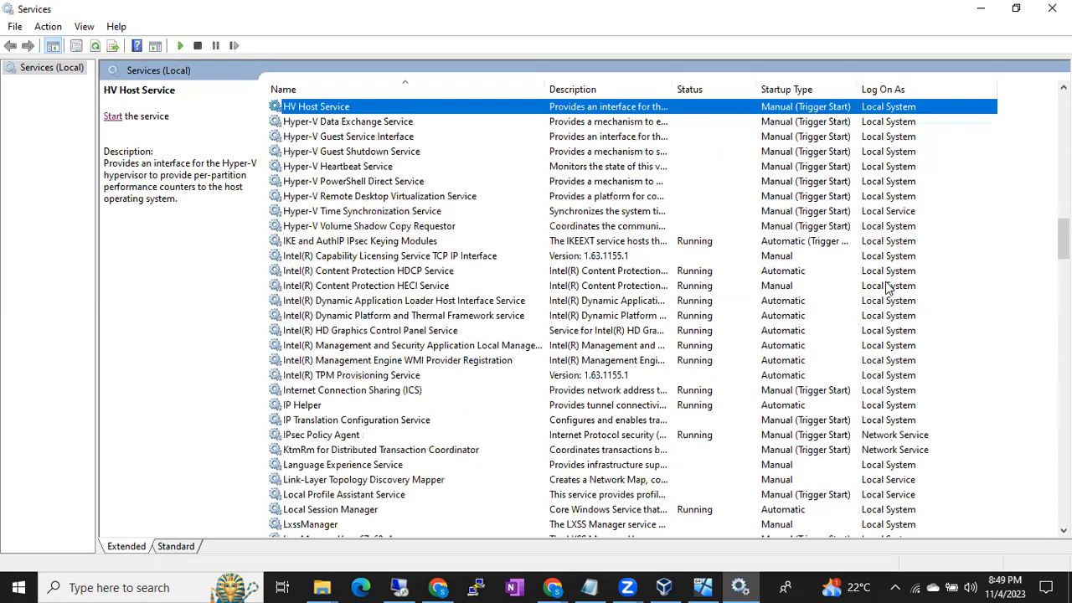
scroll(888, 287, down, 4)
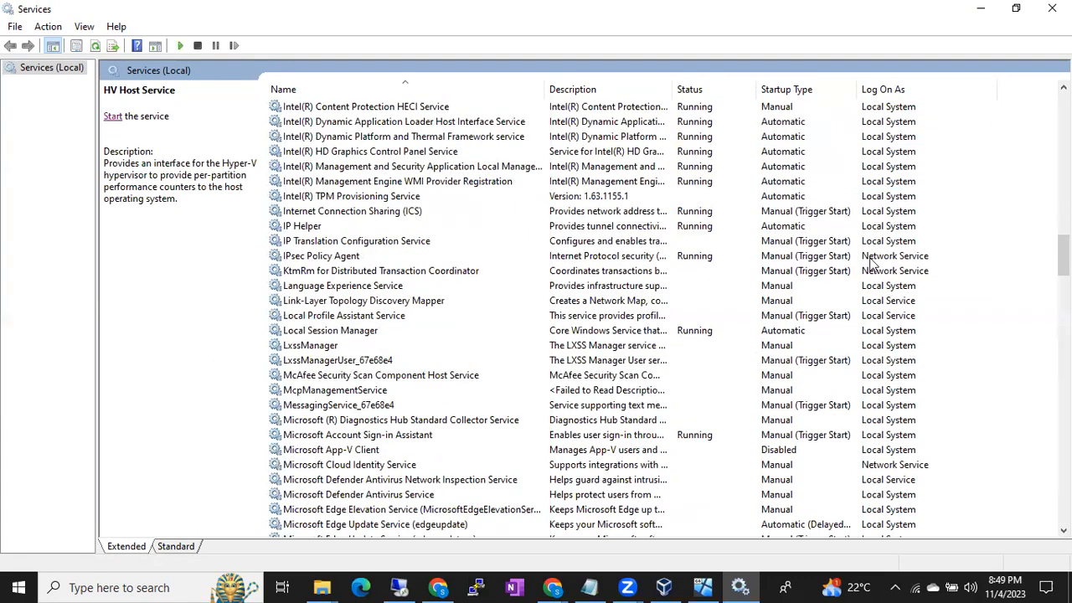
scroll(448, 270, down, 12)
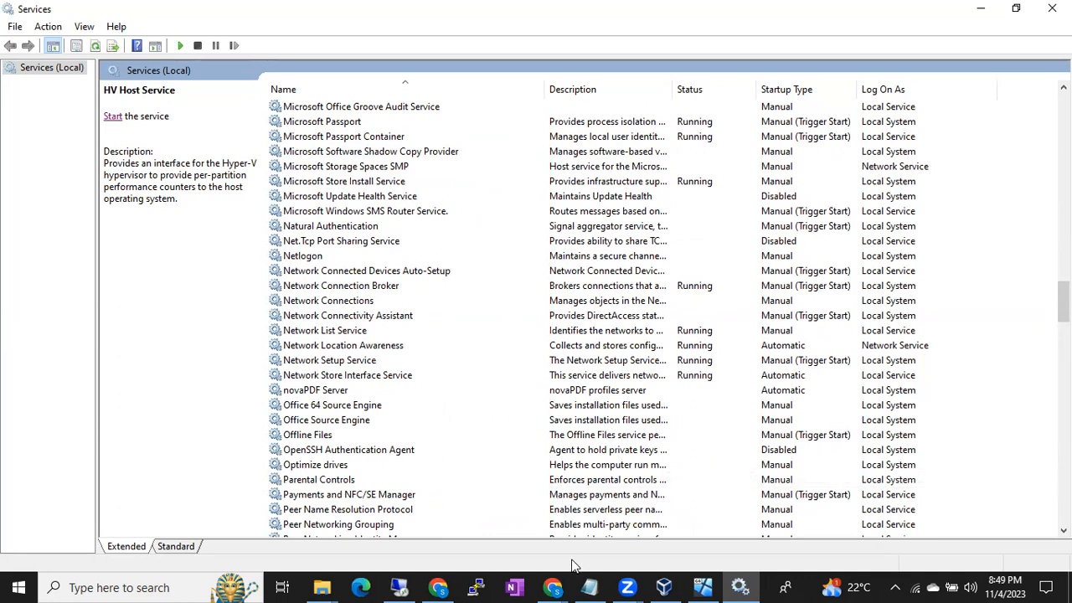
- Return to the Notepad notes and highlight the lines from "3 Default service account" through "Network System"
click(589, 587)
scroll(424, 449, down, 3)
click(400, 256)
click(525, 265)
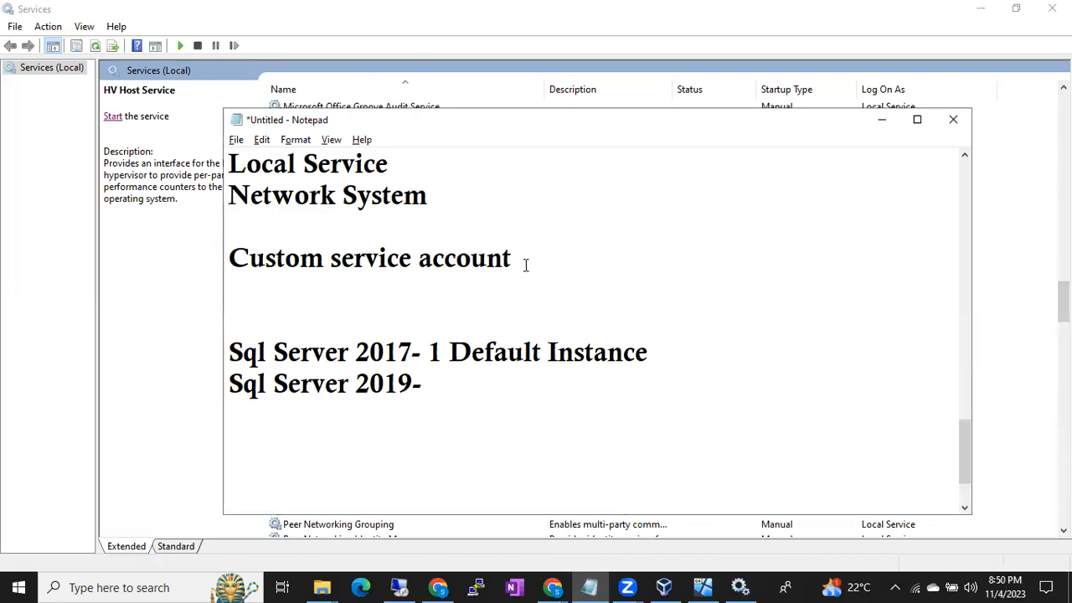
scroll(525, 264, up, 1)
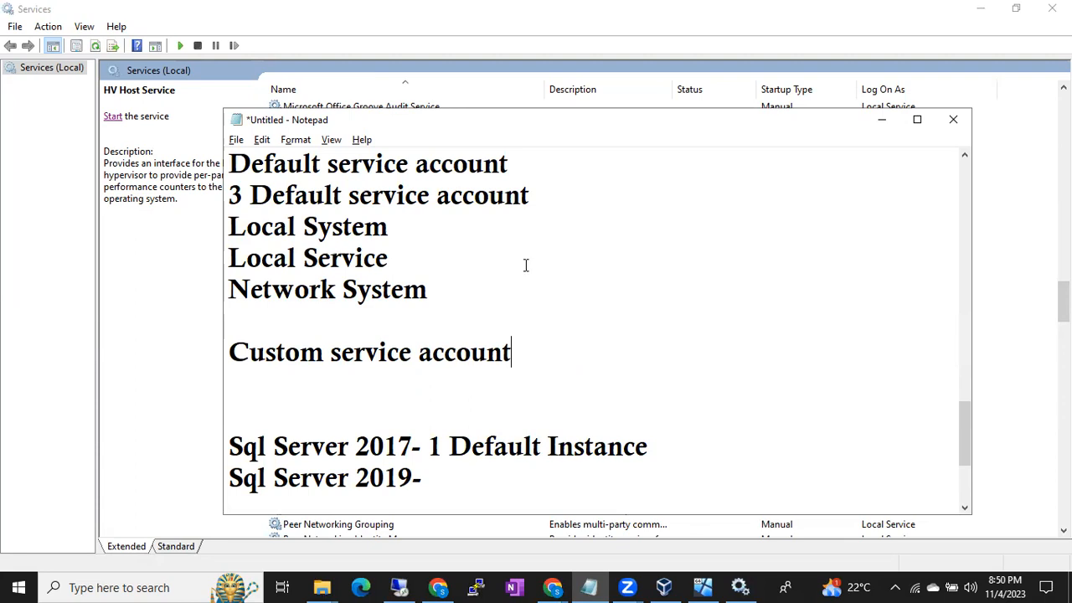
drag(285, 201, 360, 201)
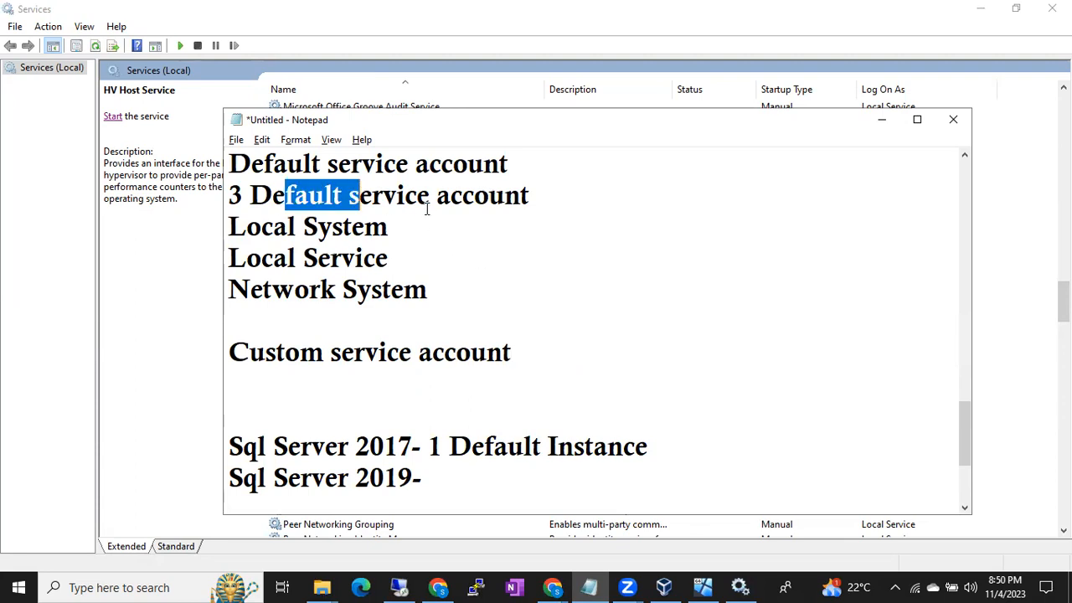
drag(231, 198, 434, 282)
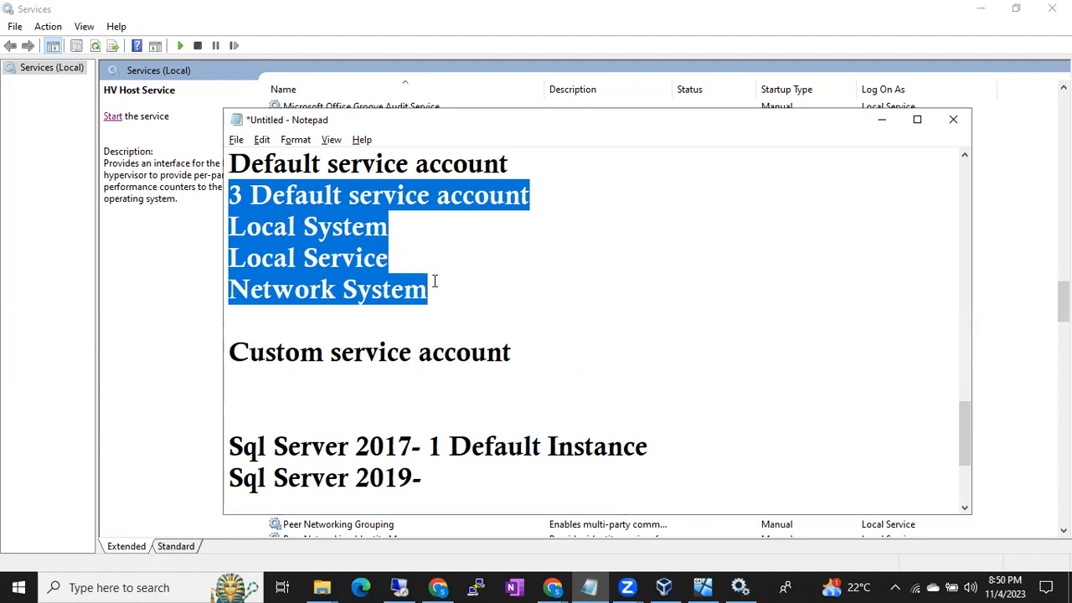
click(433, 281)
- Highlight the "Custom service account" line in the notes, leaving the cursor at its end
click(512, 352)
drag(513, 353, 248, 360)
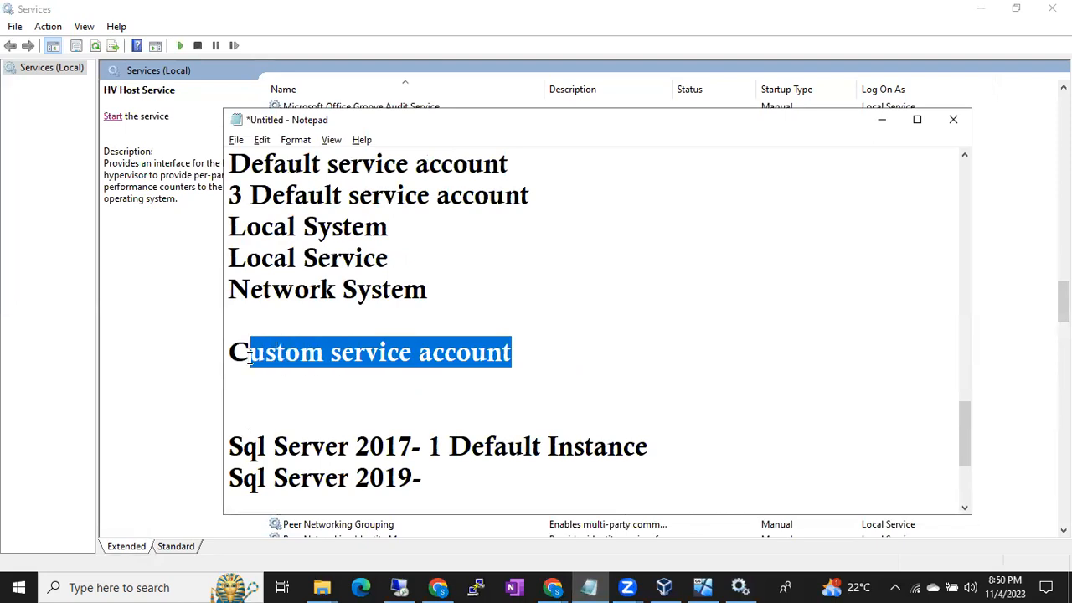
click(274, 353)
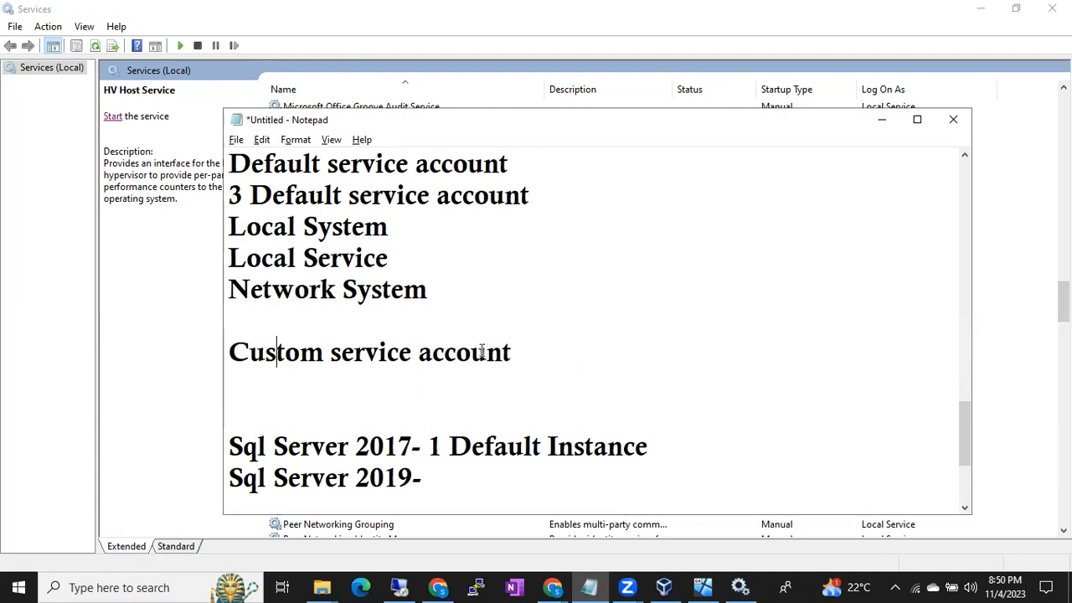
drag(516, 357, 246, 356)
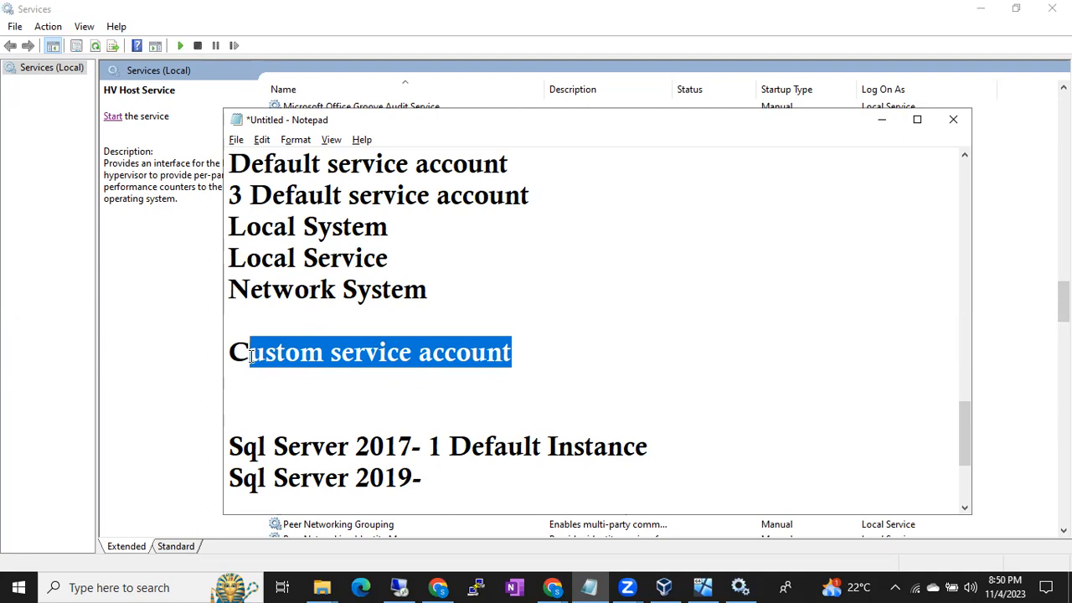
drag(521, 350, 279, 353)
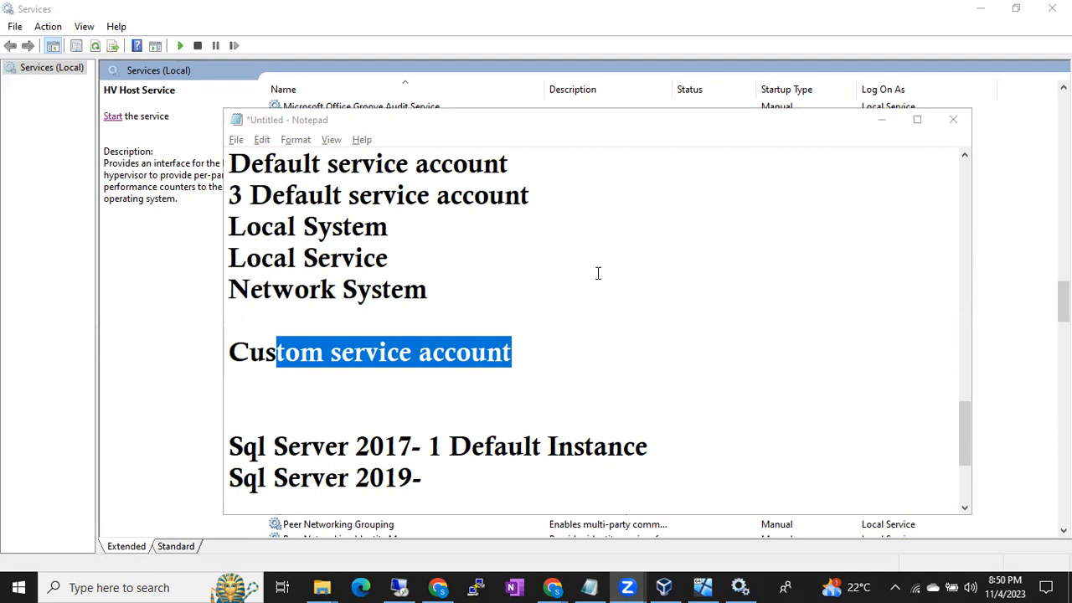
click(542, 337)
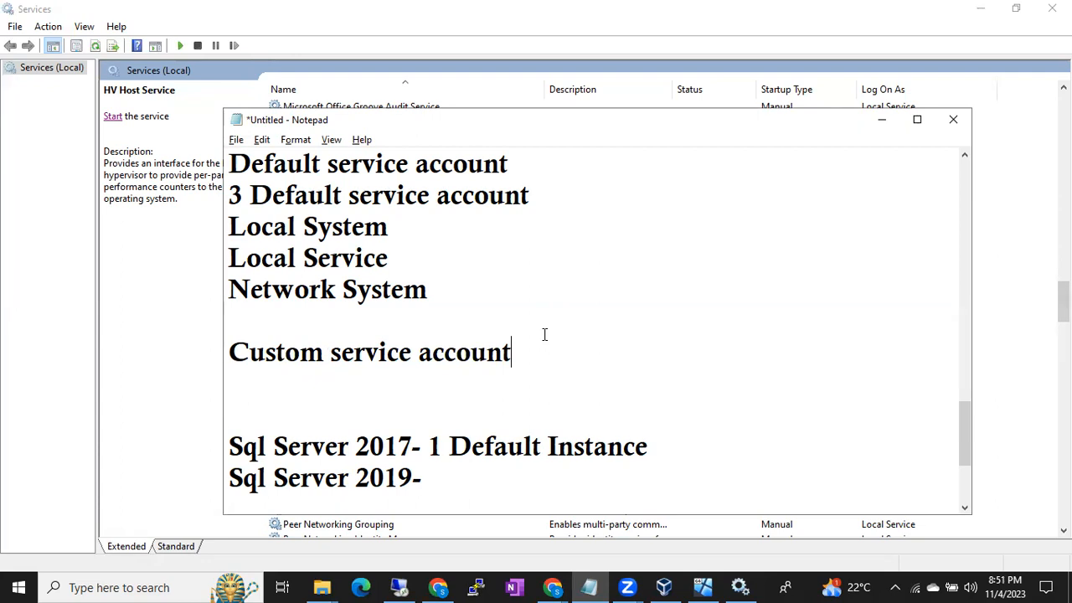
- Check the service accounts in SQL Server 2019 Setup on the remote machine, and minimize the remote session to return to the notes
click(221, 79)
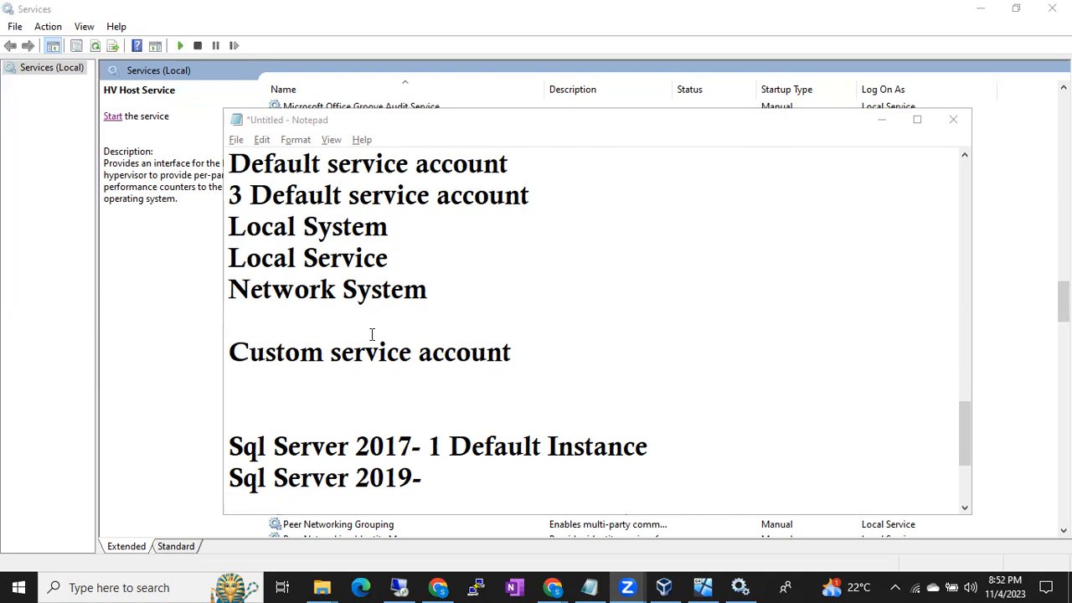
click(400, 585)
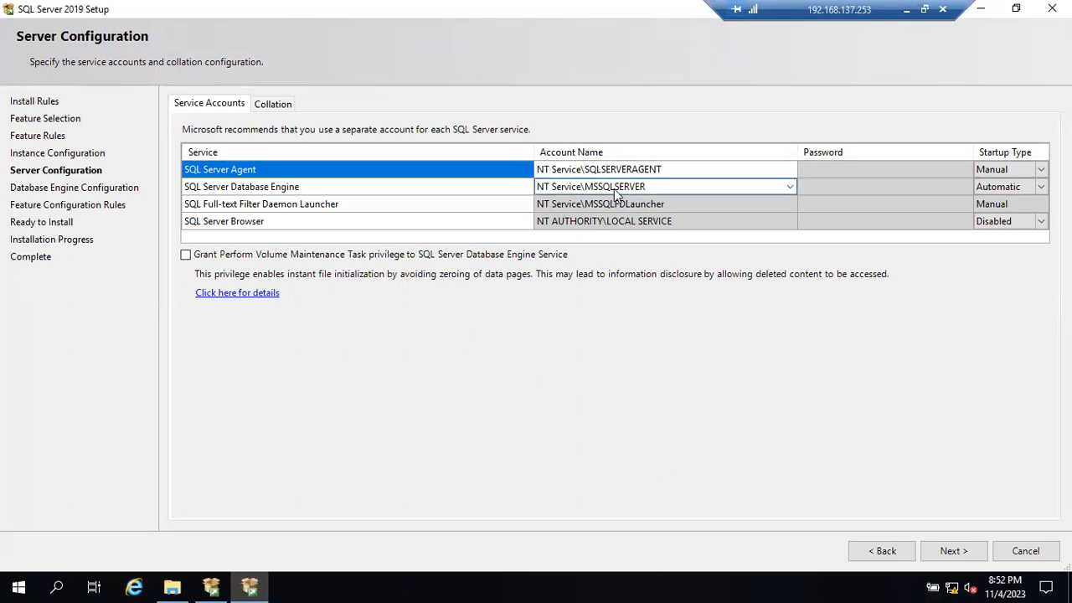
click(906, 10)
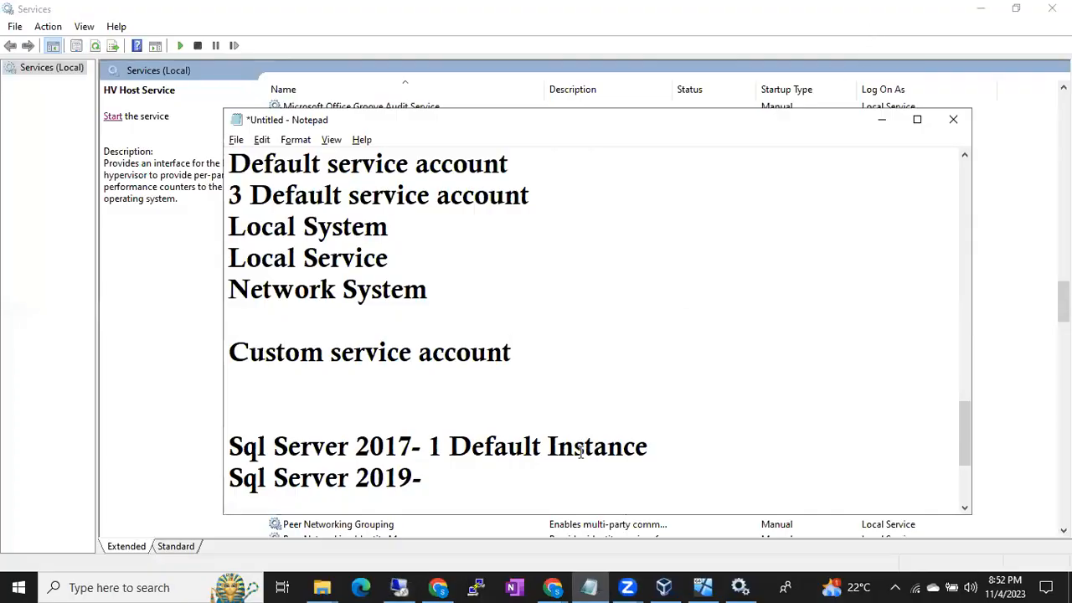
- Add the line "Virtual Service account" to the notes below the "Sql Server 2019-" line
scroll(541, 497, down, 2)
click(512, 335)
key(Return)
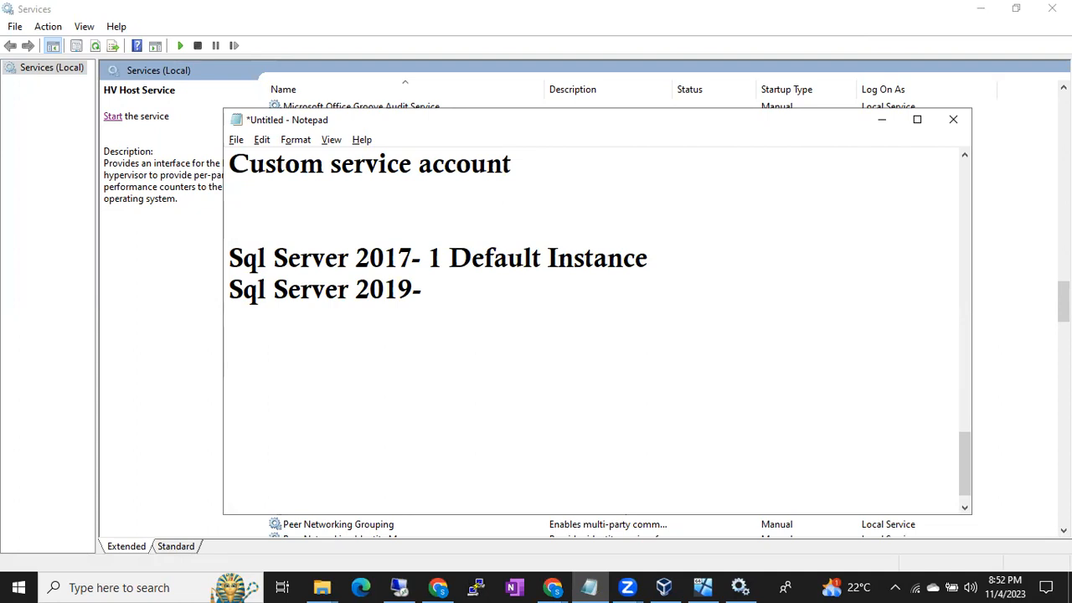
text(Virtual Service acco)
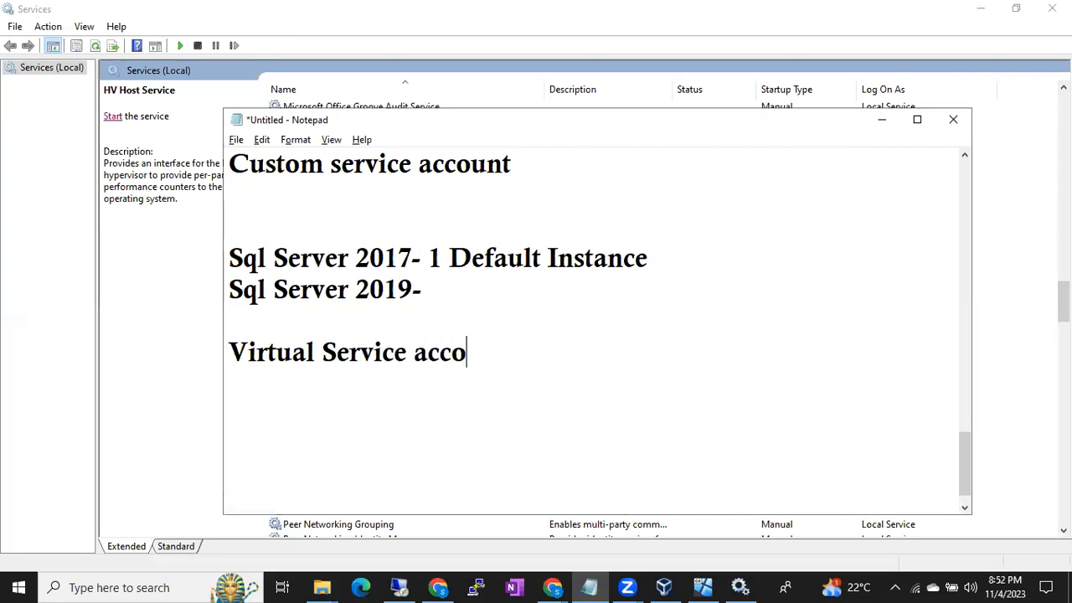
text(unt)
key(Return)
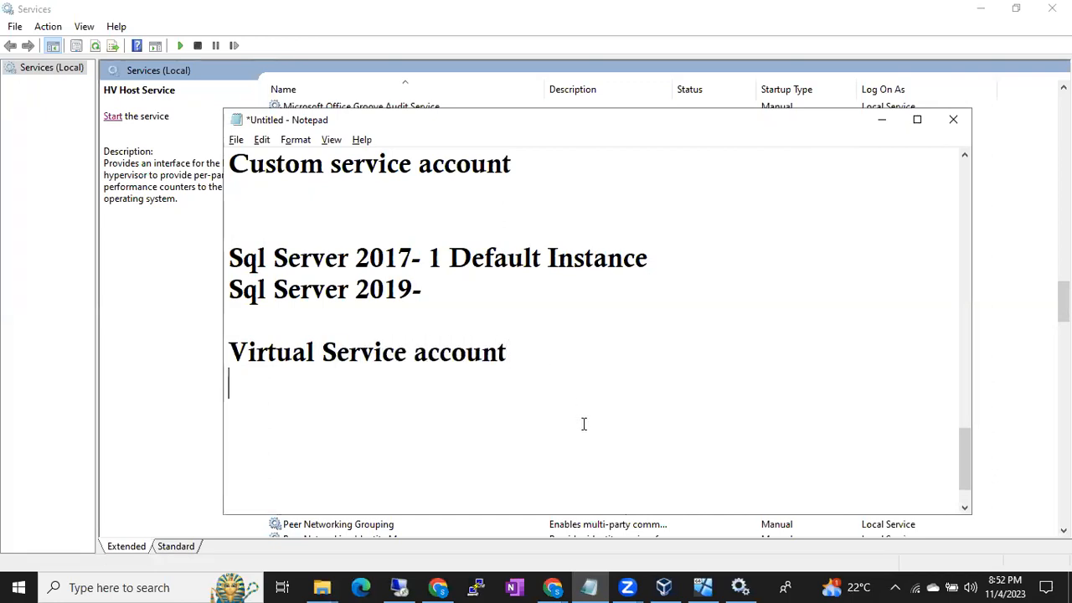
- Switch to SQL Server 2019 Setup on the remote machine and set the SQL Server Agent startup type to Automatic
click(401, 586)
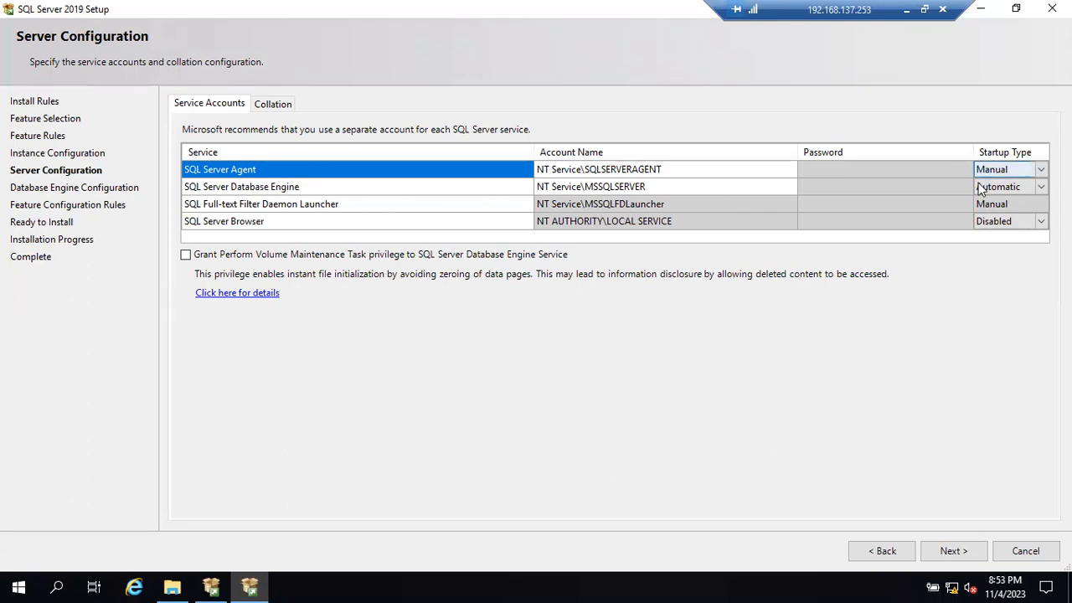
click(1043, 174)
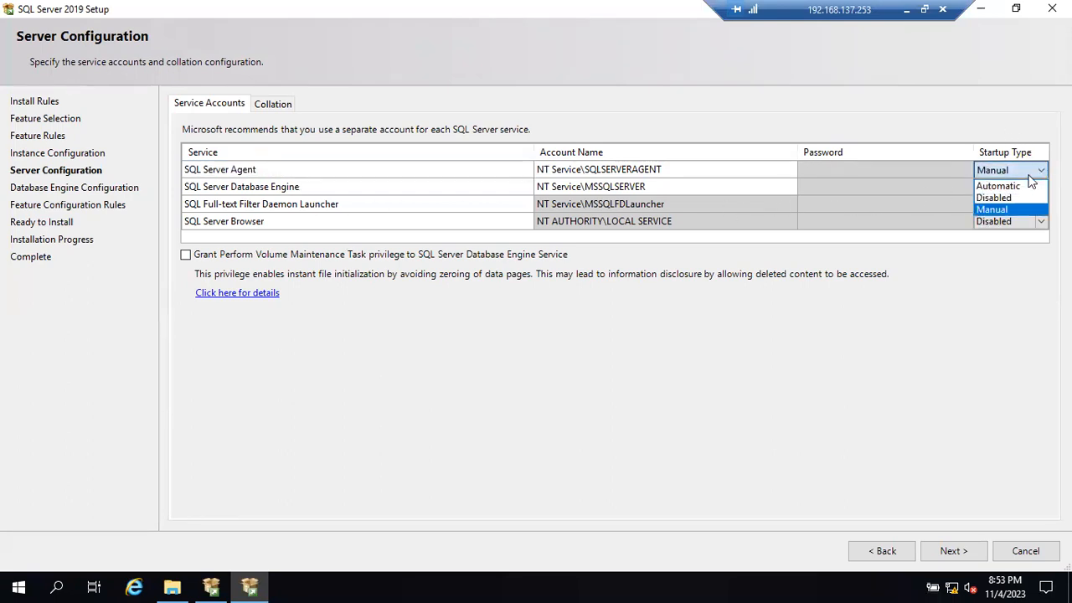
click(1034, 187)
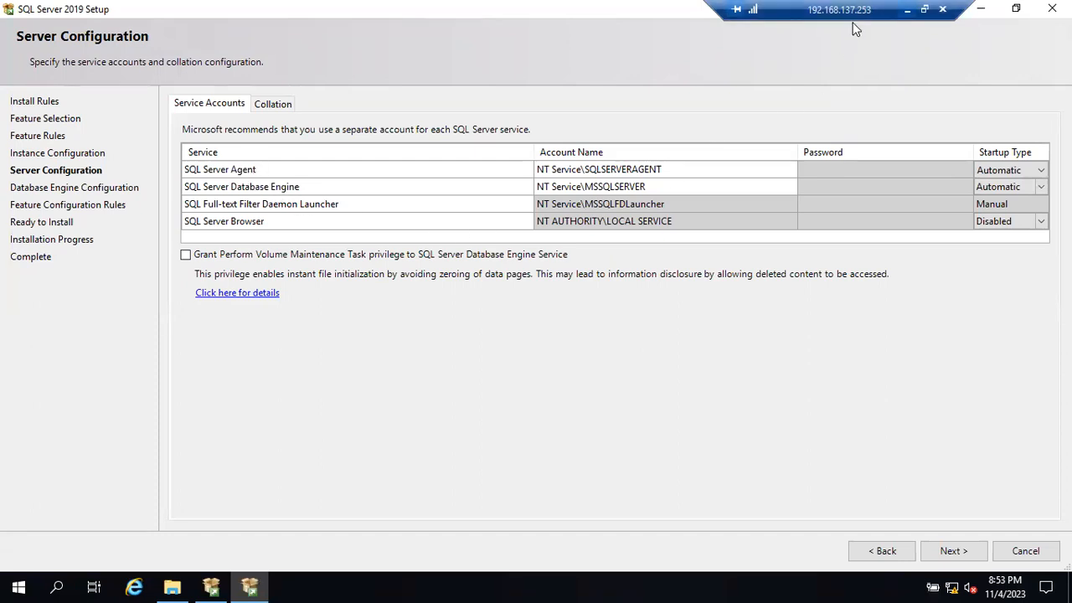
- Minimize the remote session and examine startup types in the local Services console, including the available actions for Microsoft Storage Spaces SMP
click(907, 9)
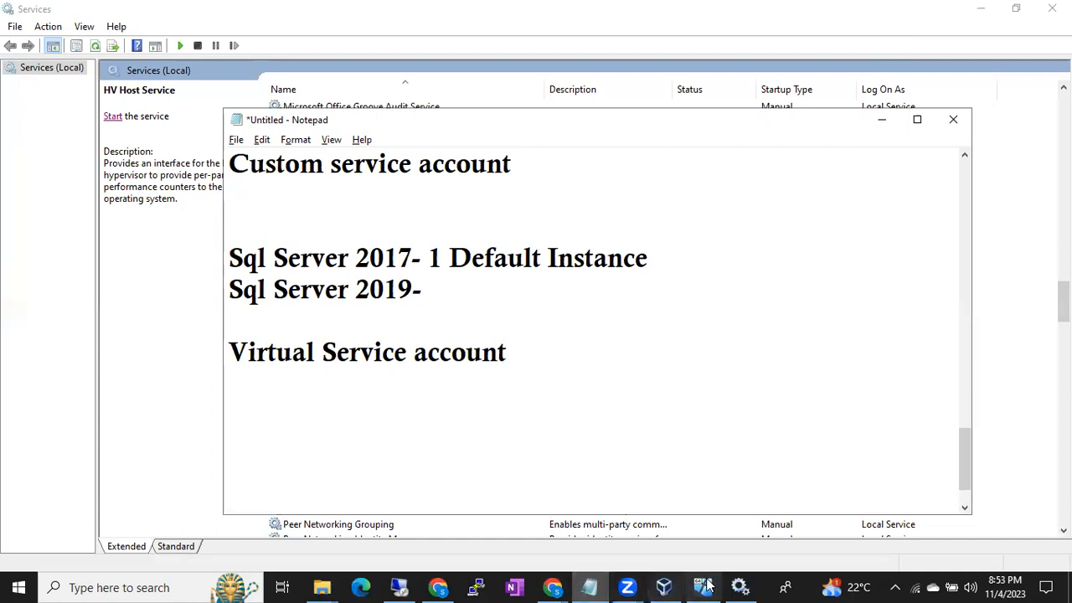
click(739, 588)
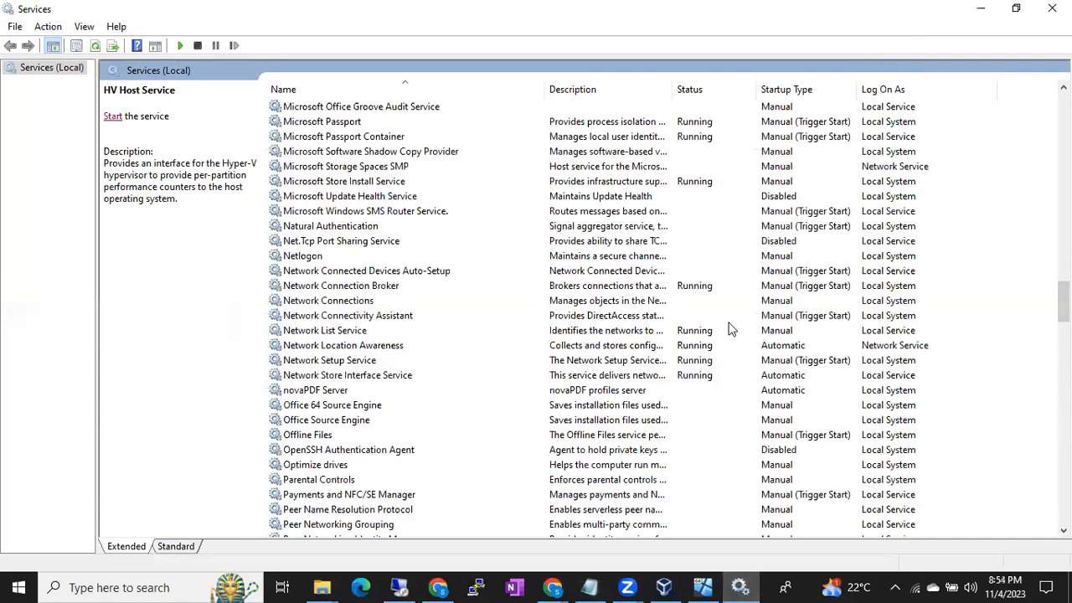
click(780, 152)
click(778, 171)
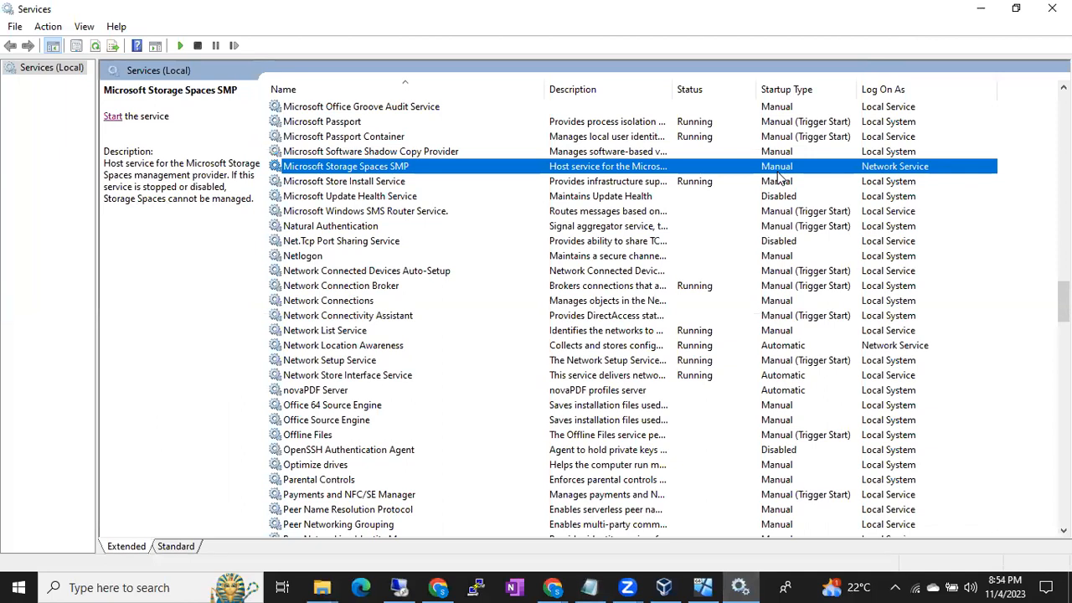
right_click(410, 168)
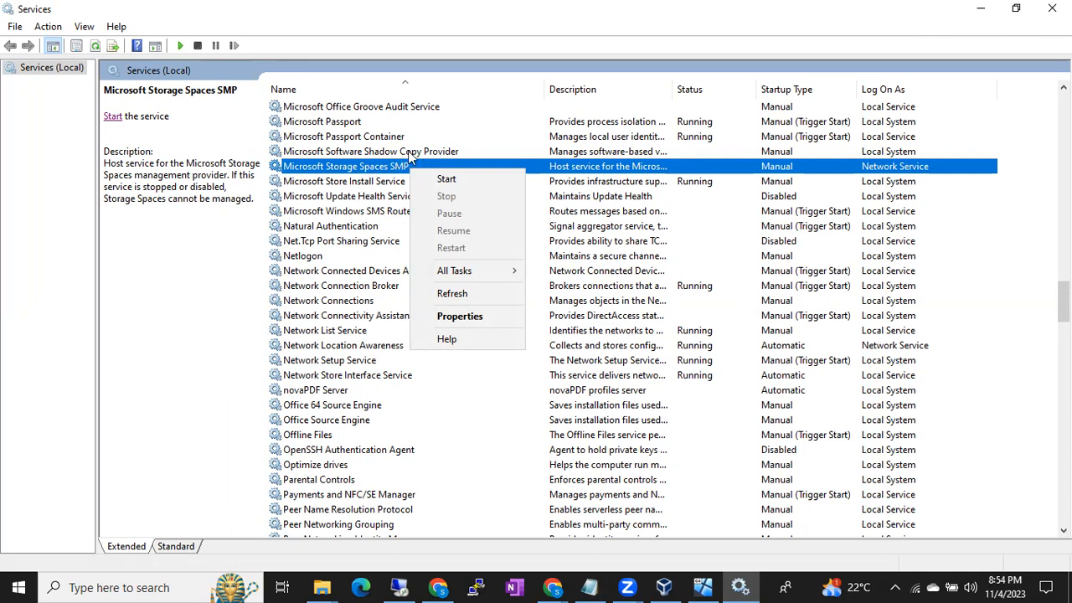
- Return to the remote SQL Server setup and check the startup types of SQL Server Agent and SQL Server Browser
click(399, 587)
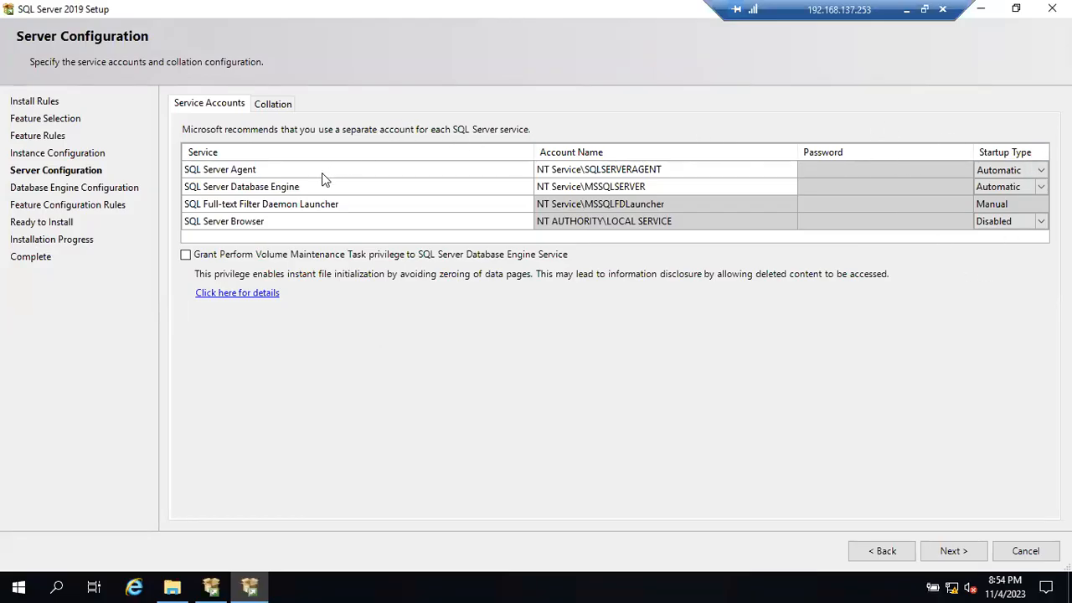
click(1004, 168)
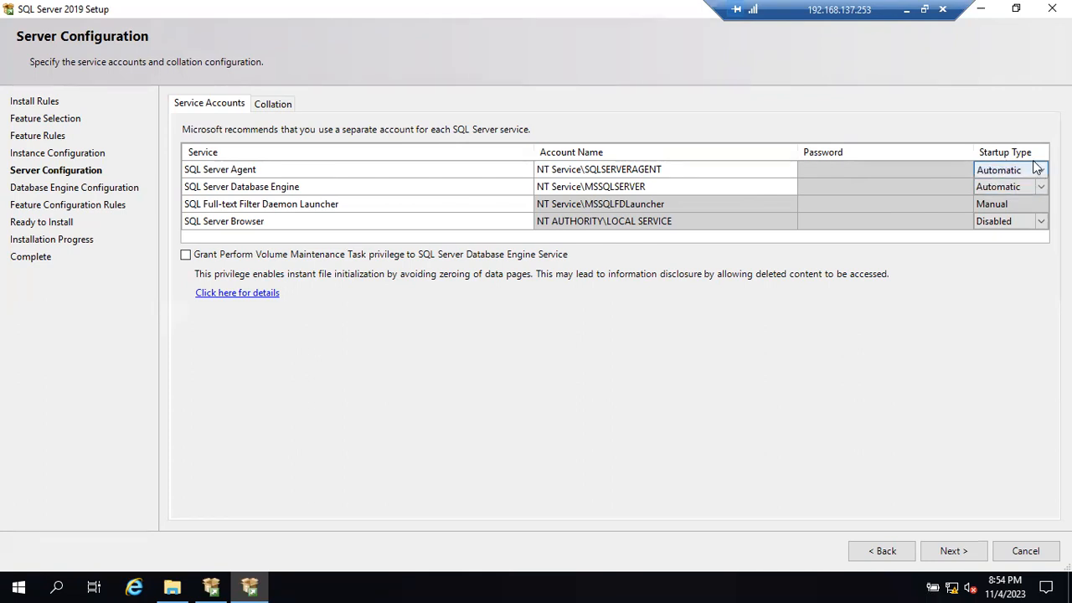
click(1025, 223)
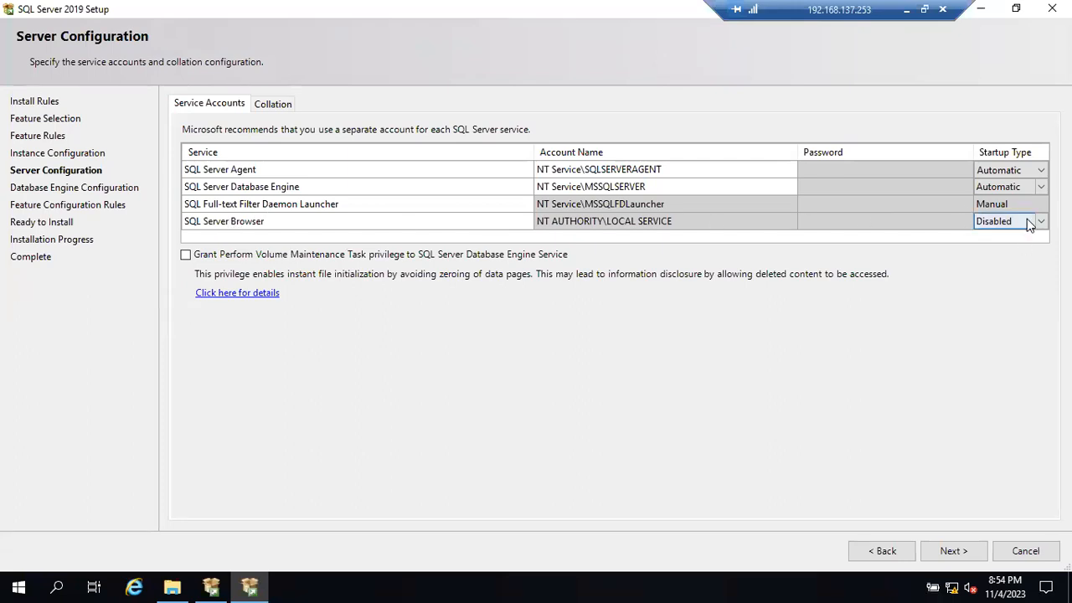
- Show the collation settings in Server Configuration and highlight the Database Engine collation name
click(272, 104)
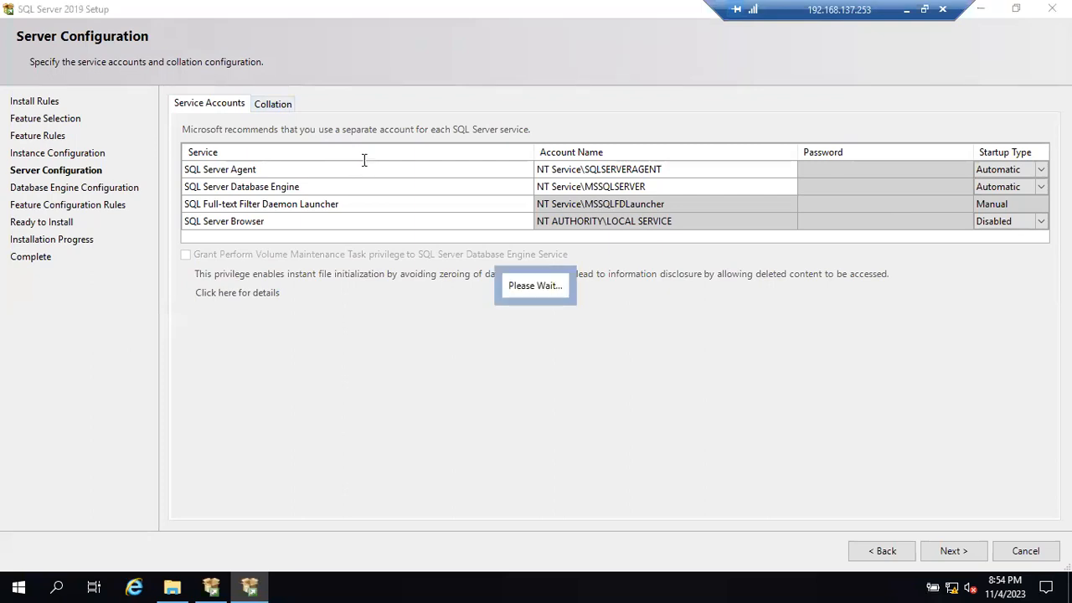
drag(321, 155, 183, 165)
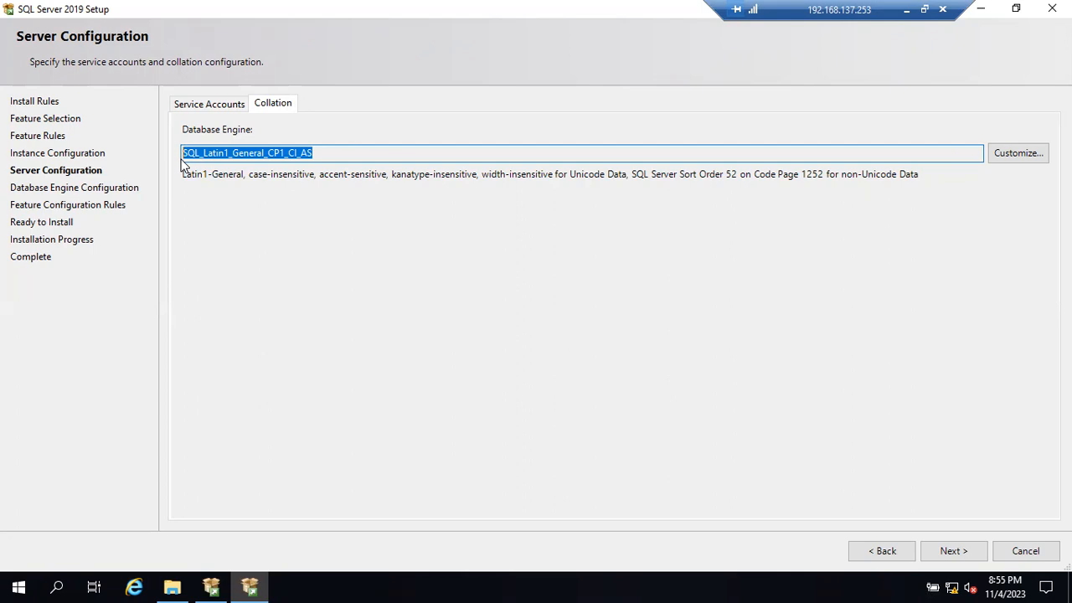
click(343, 157)
drag(335, 156, 190, 170)
click(315, 156)
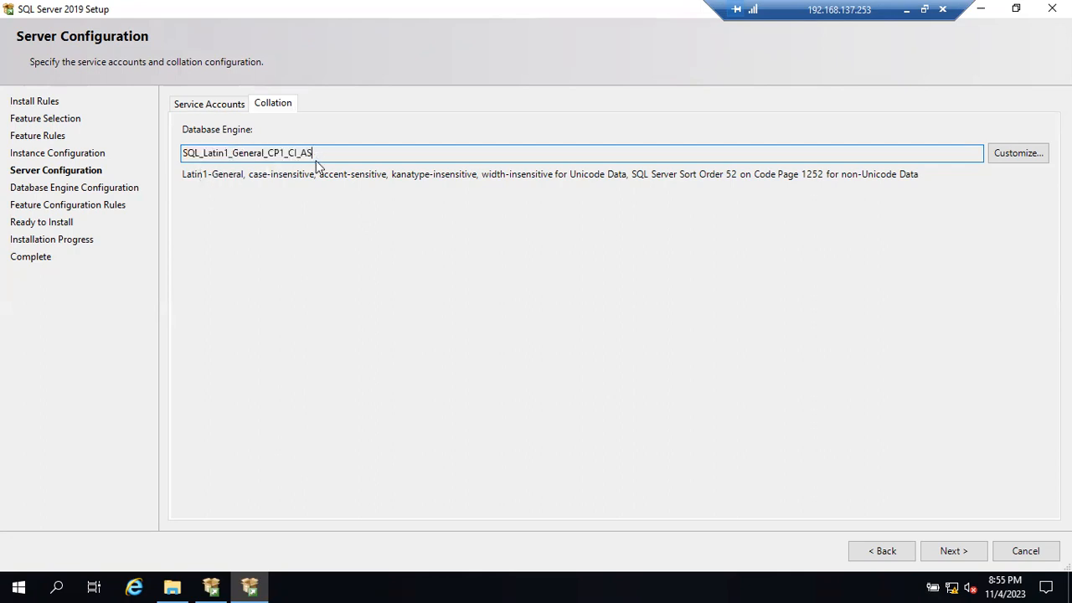
drag(314, 157, 182, 152)
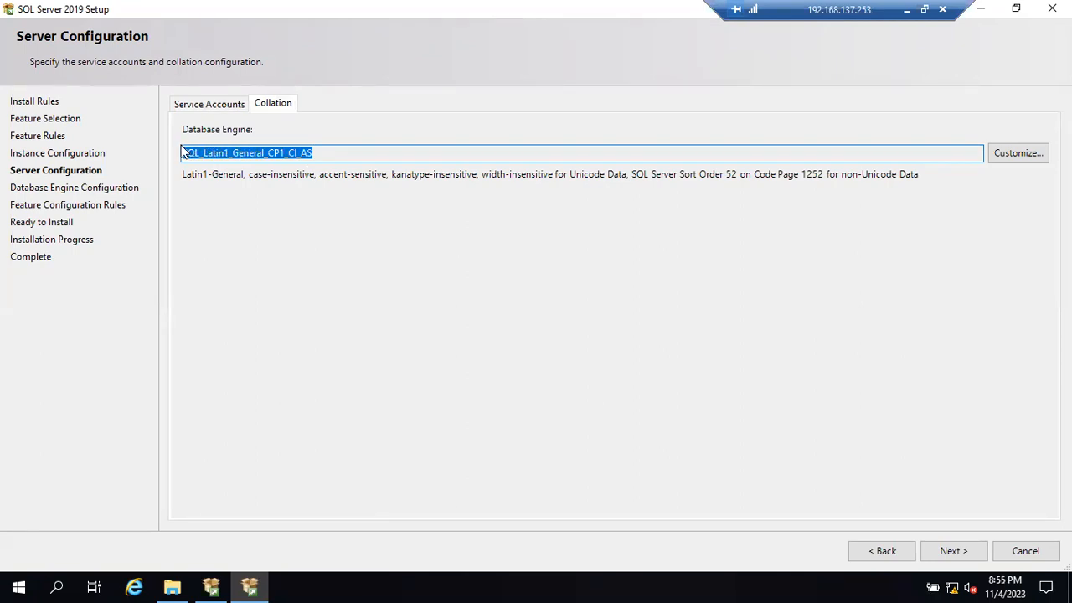
click(319, 152)
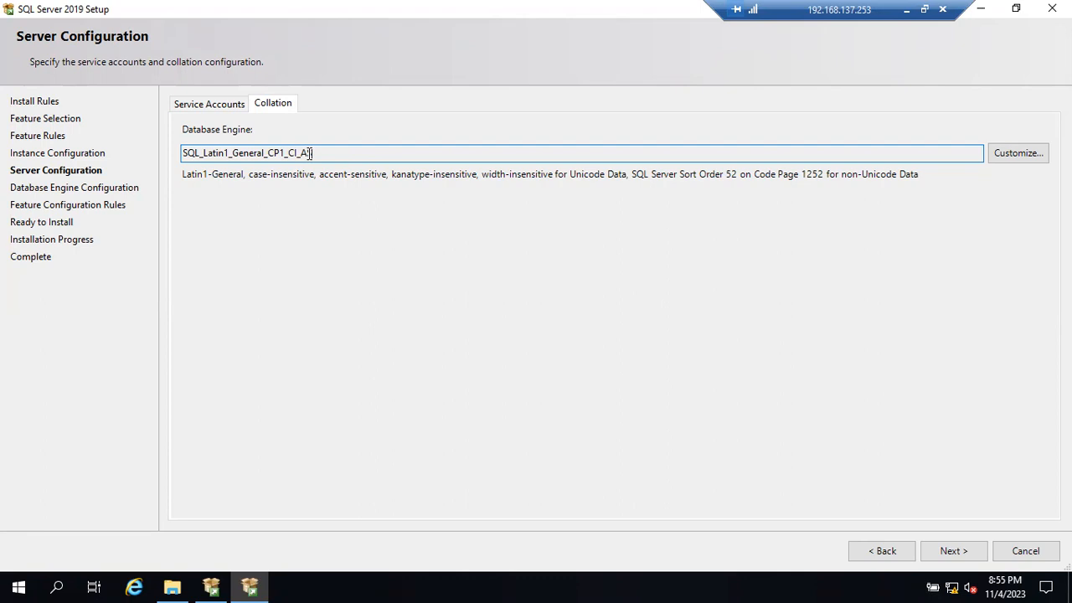
drag(312, 159, 184, 161)
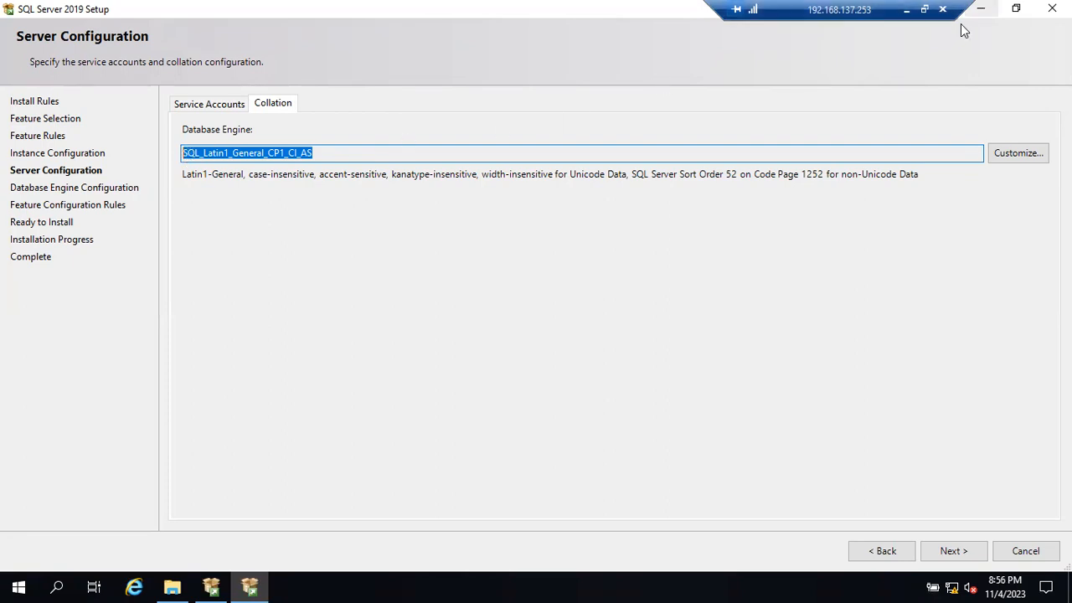
- Minimize the remote session and add the collation name "Sql_Latin1_General_CP1_CI_AS" below "Virtual Service account" in the Notepad notes
click(907, 10)
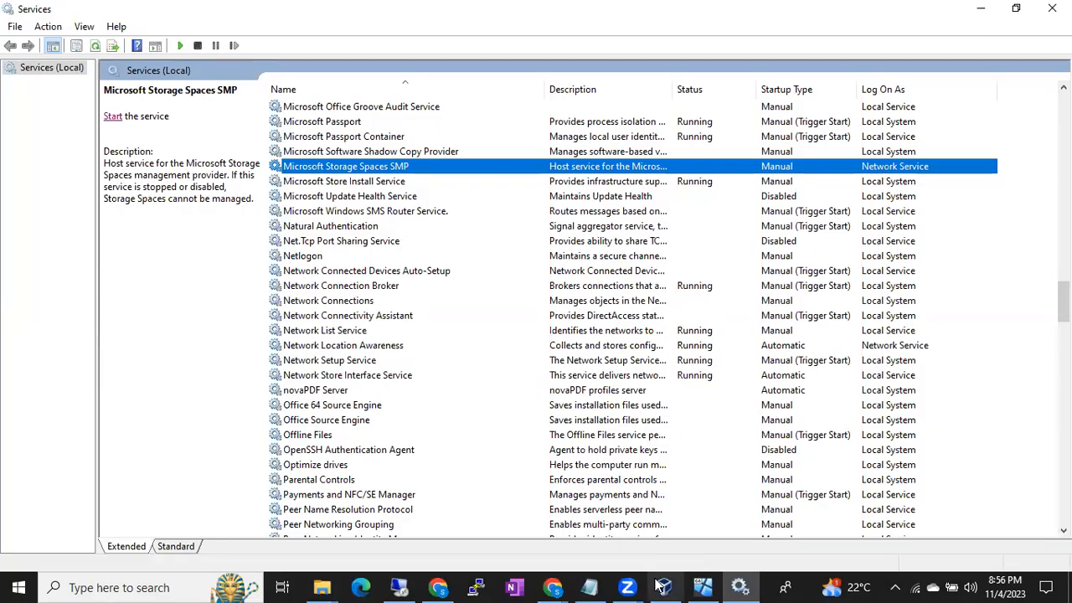
click(603, 586)
text(Sql_Latc)
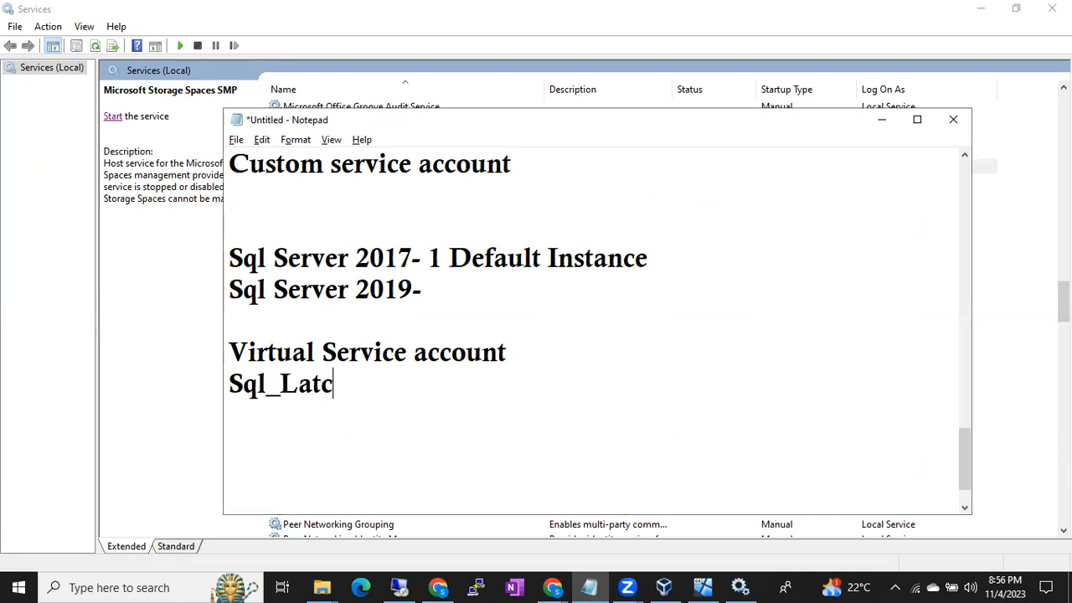
key(BackSpace)
text(in1_)
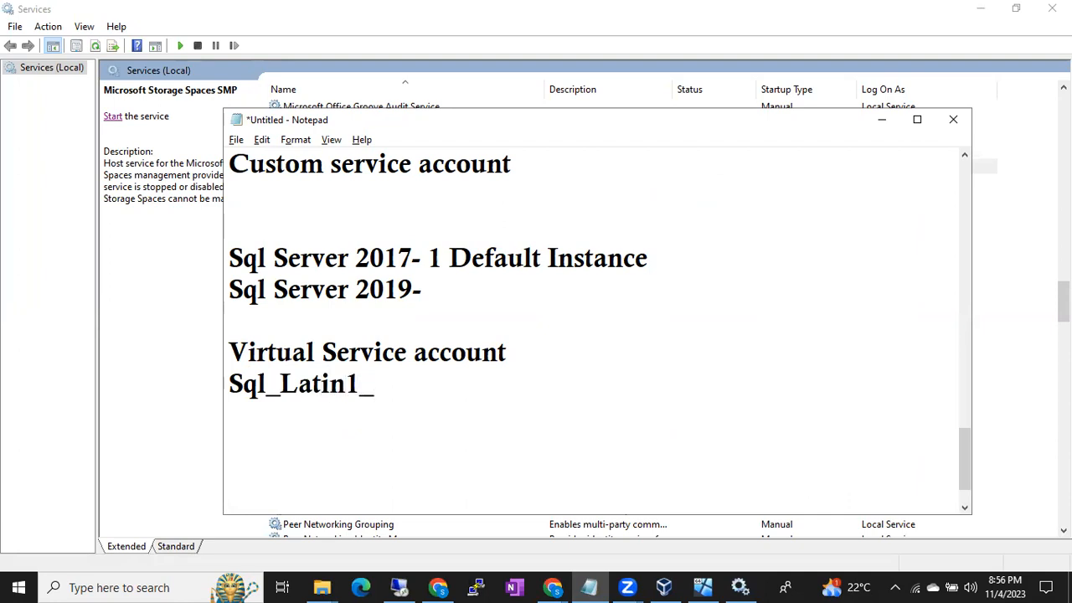
text(General)
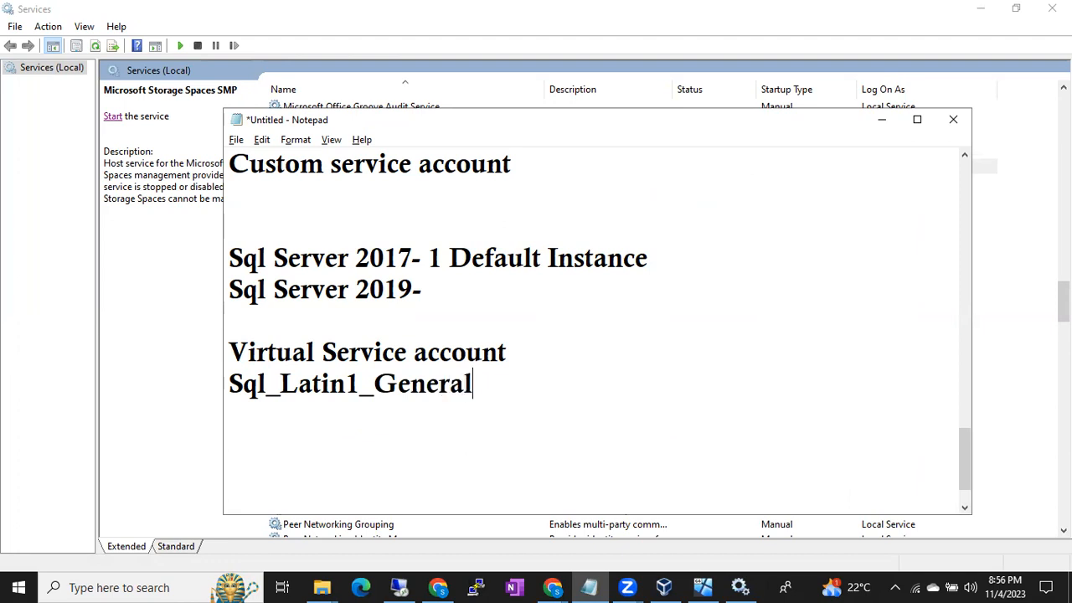
text(_CP1_)
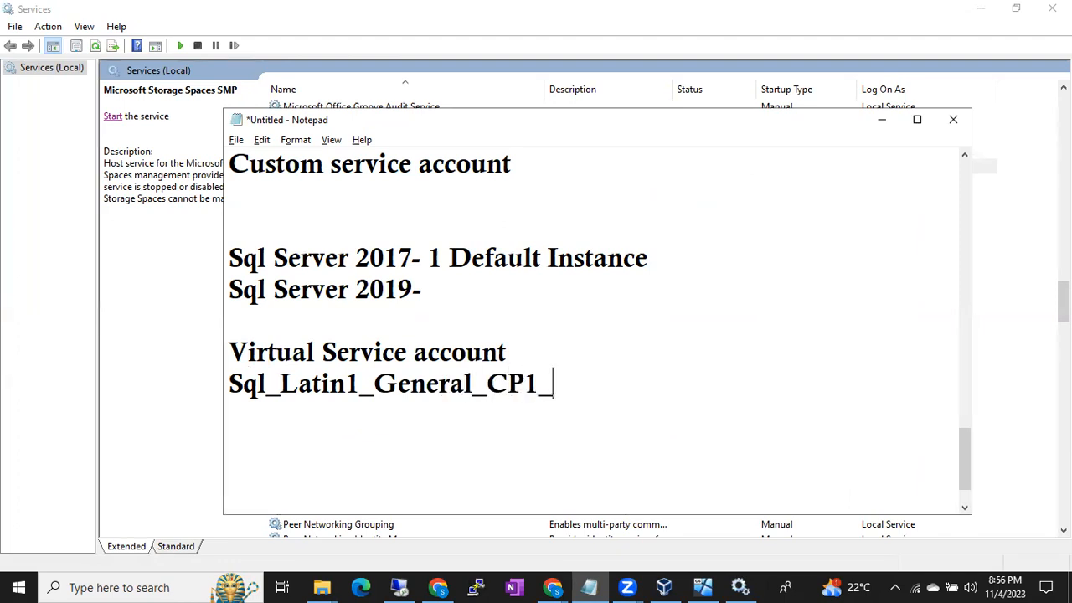
text(CI_AS)
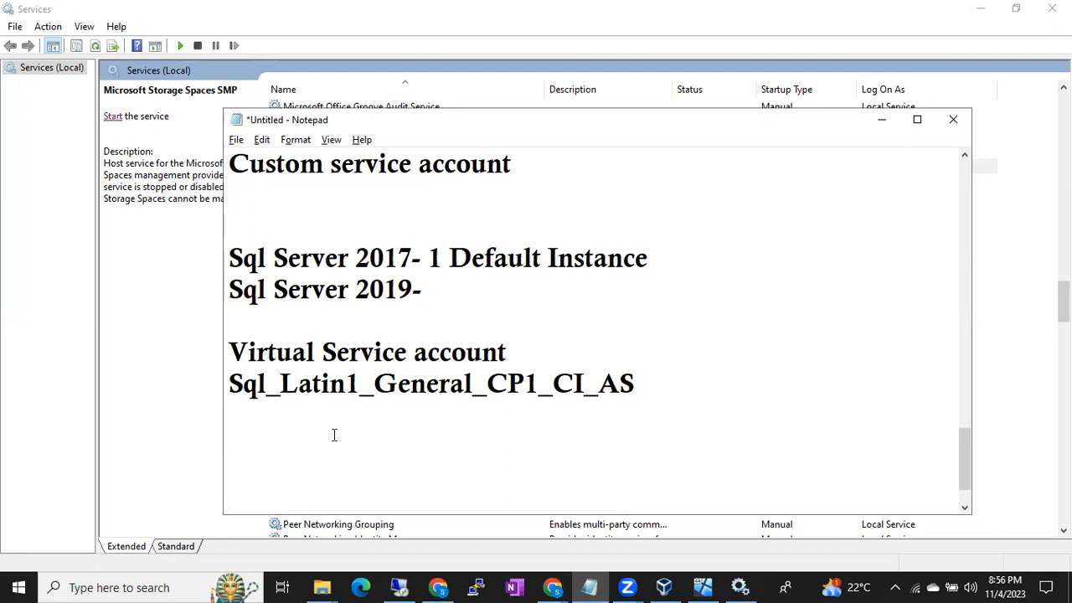
- Highlight the "CI" and "AS" parts of the collation name in the notes, followed by the name as a whole
drag(229, 383, 583, 382)
click(481, 383)
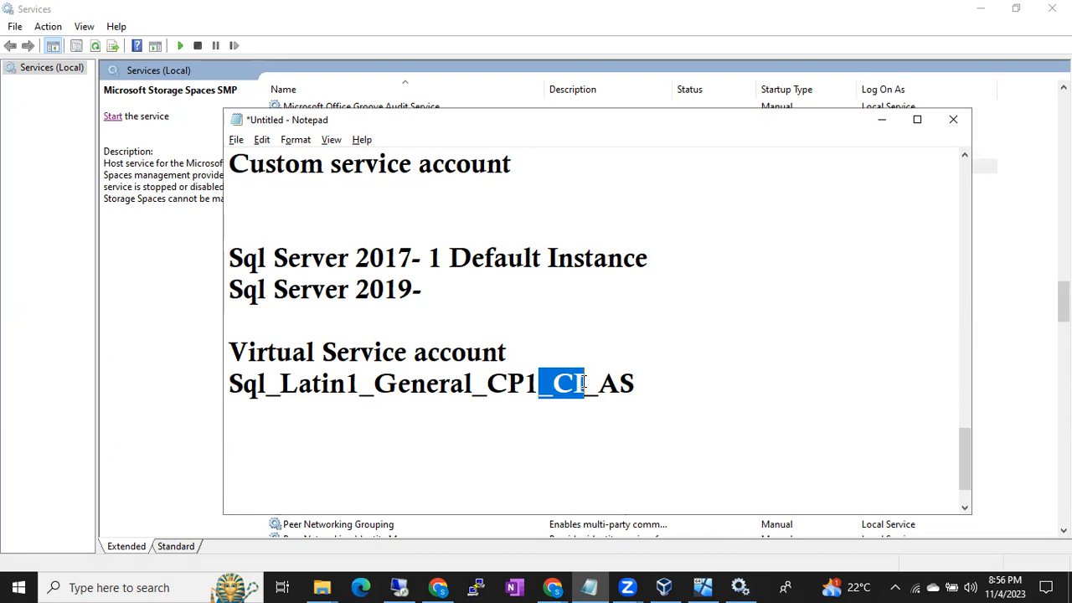
click(584, 382)
drag(585, 382, 577, 382)
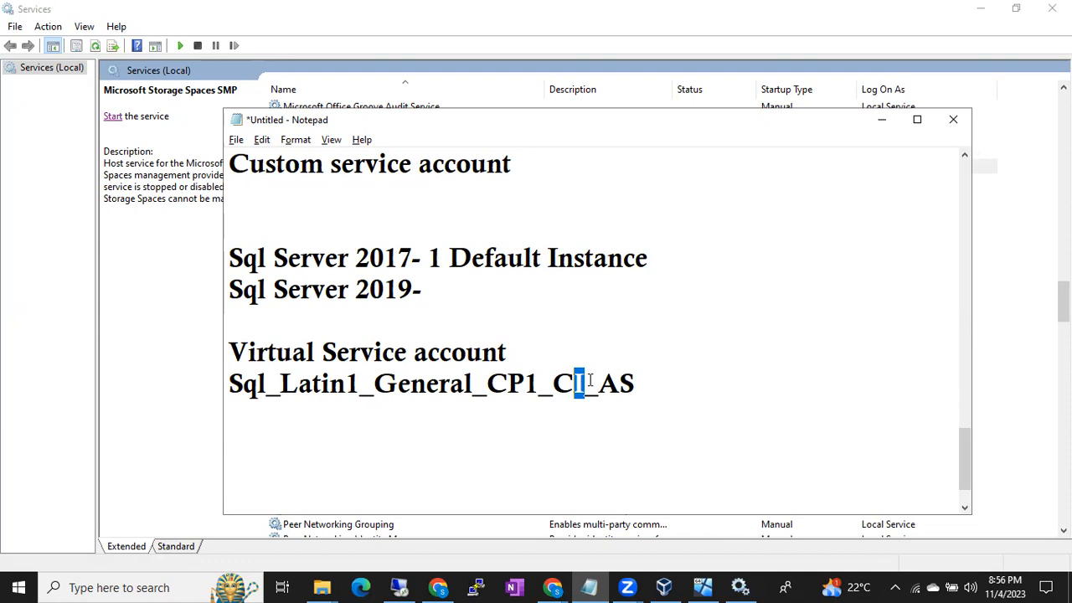
click(607, 397)
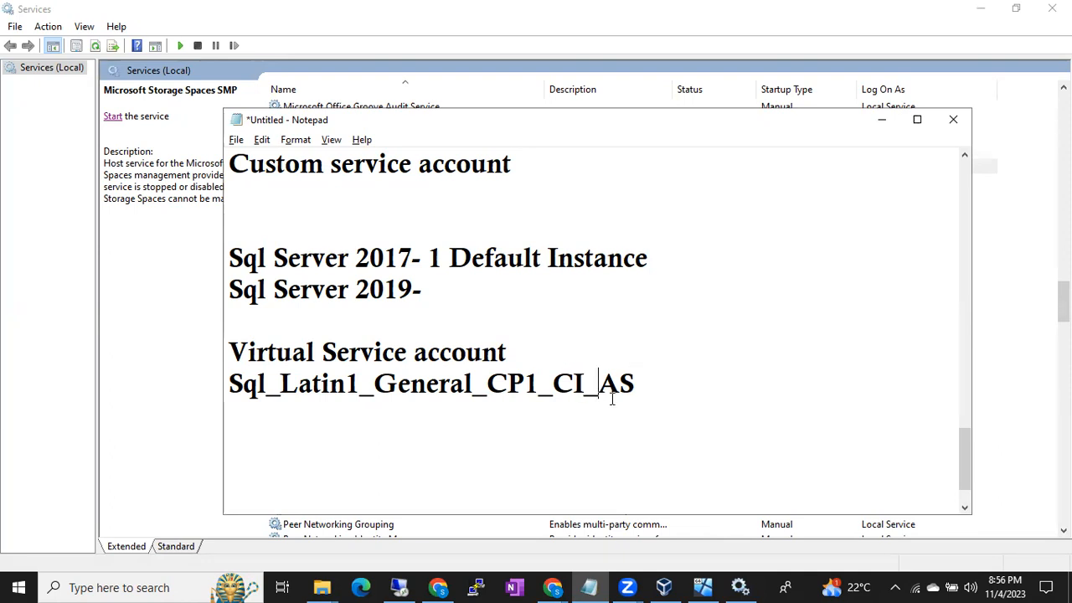
drag(607, 397, 632, 407)
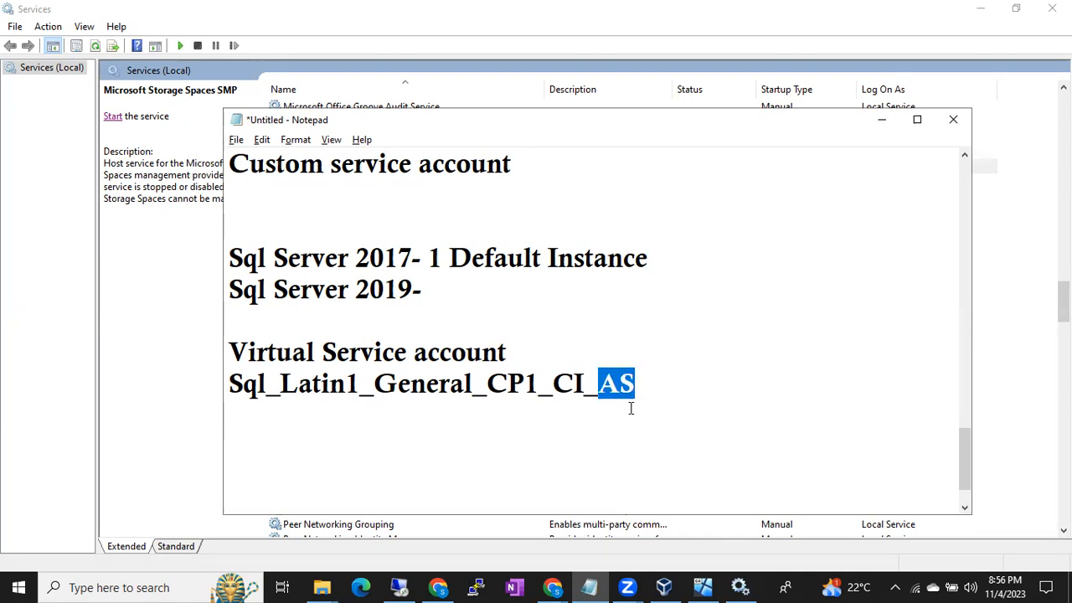
drag(258, 392, 637, 381)
- Switch back to the remote SQL Server setup and highlight the full Database Engine collation name
click(400, 587)
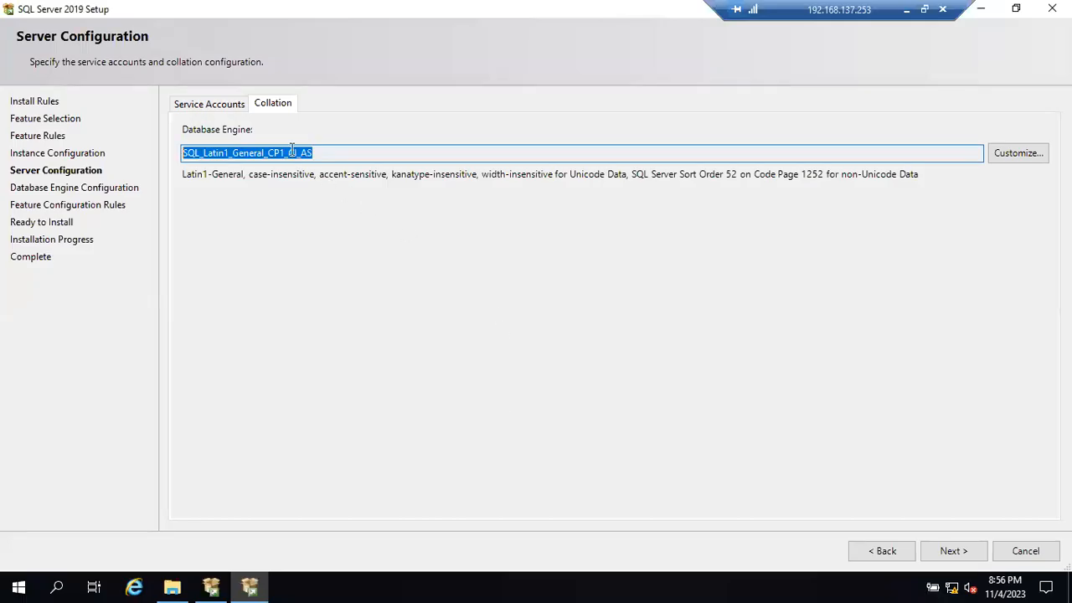
click(333, 156)
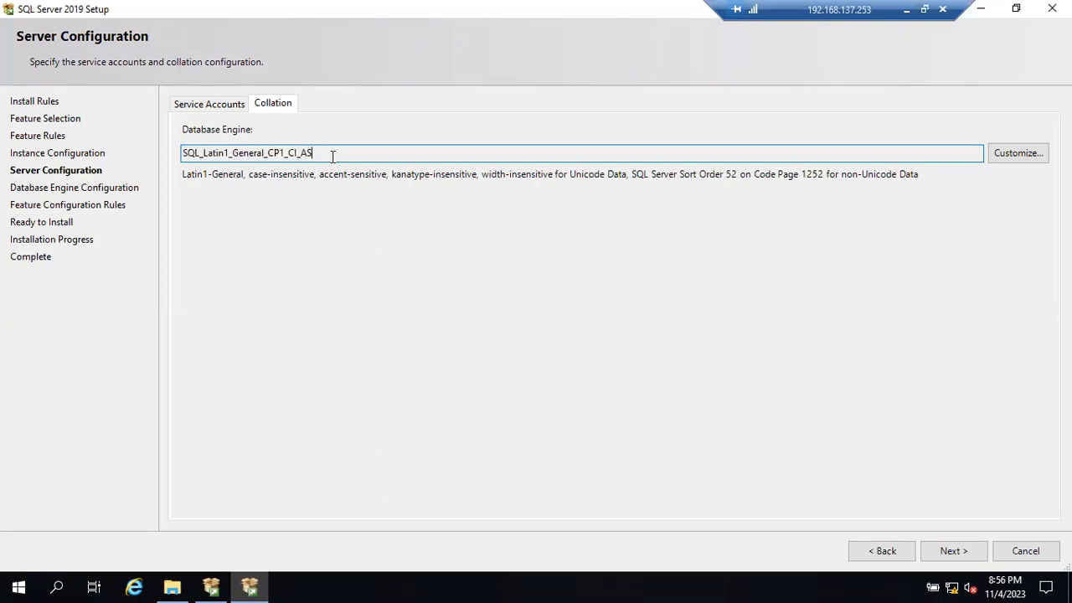
drag(325, 156, 167, 148)
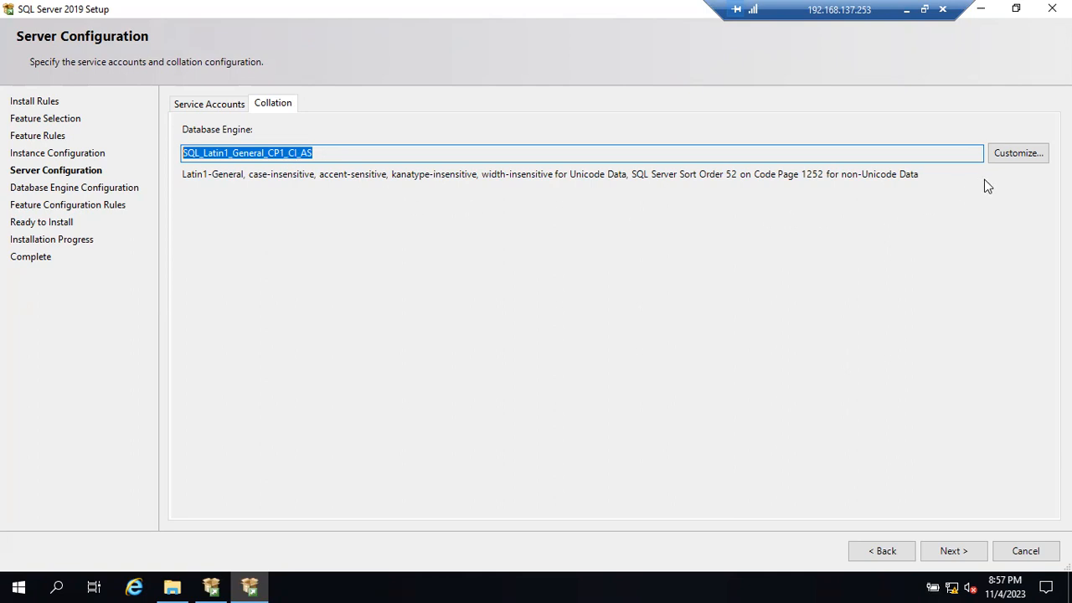
- Browse the Windows collation designators available for customizing the Database Engine collation, and cancel the customization
click(1011, 154)
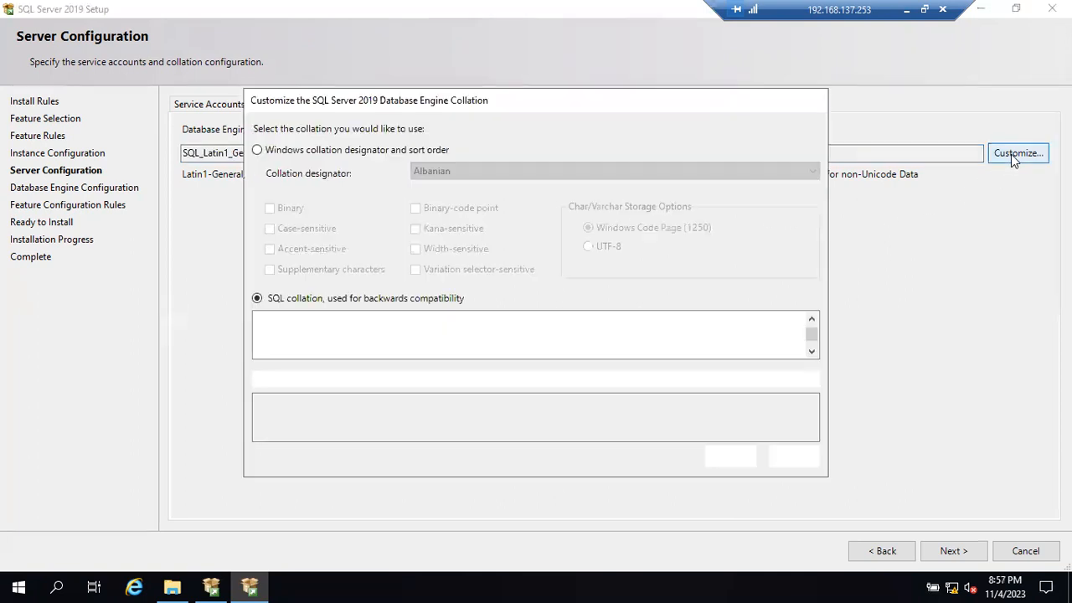
click(257, 149)
click(504, 171)
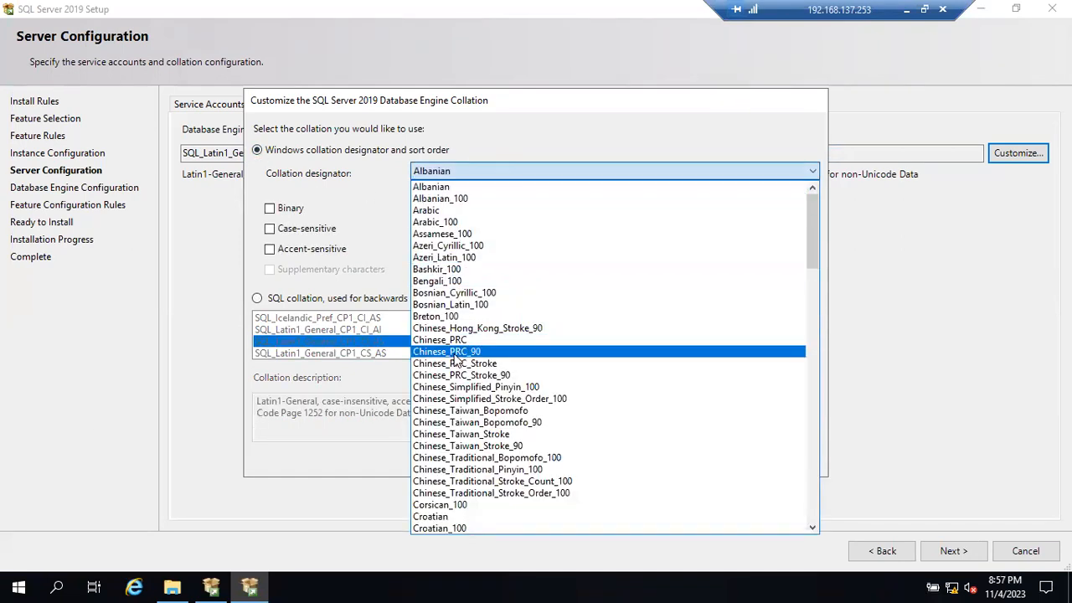
scroll(457, 366, down, 2)
scroll(457, 366, down, 8)
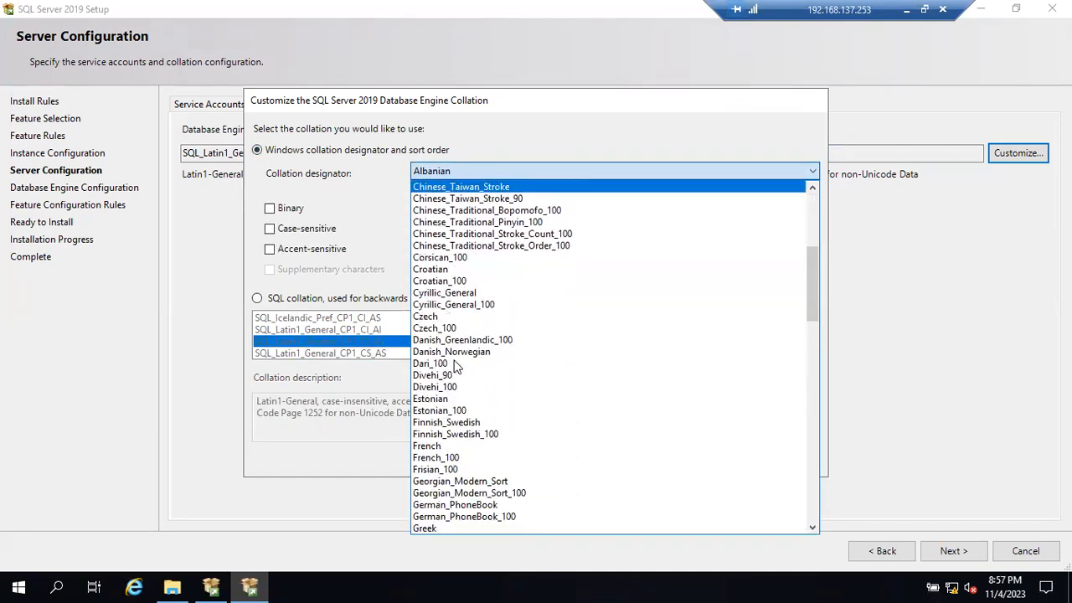
scroll(453, 372, down, 9)
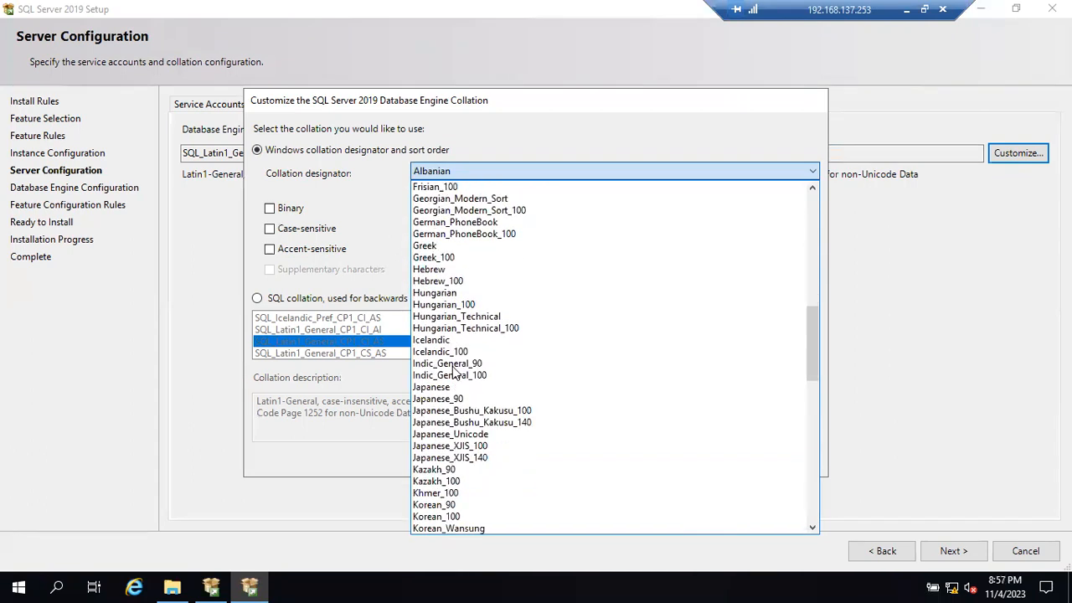
scroll(453, 372, down, 13)
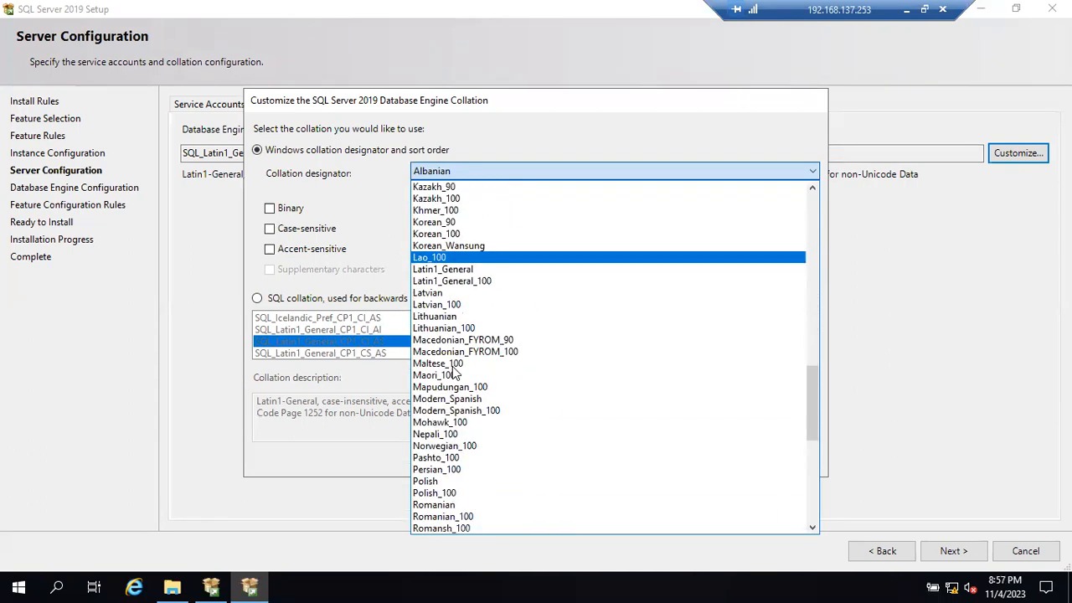
scroll(453, 372, down, 3)
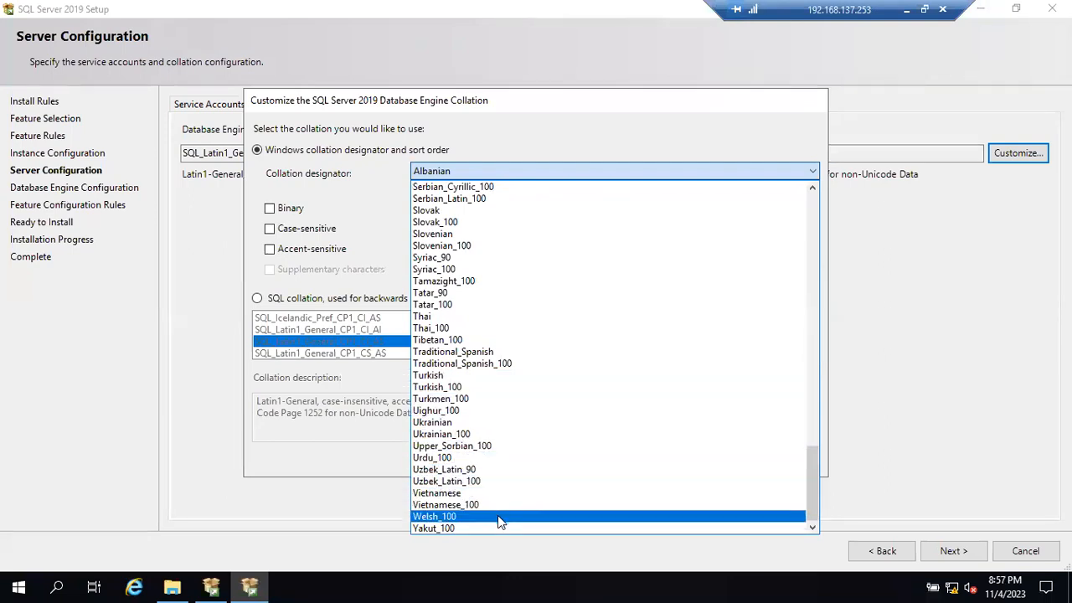
scroll(473, 448, up, 2)
scroll(473, 446, up, 10)
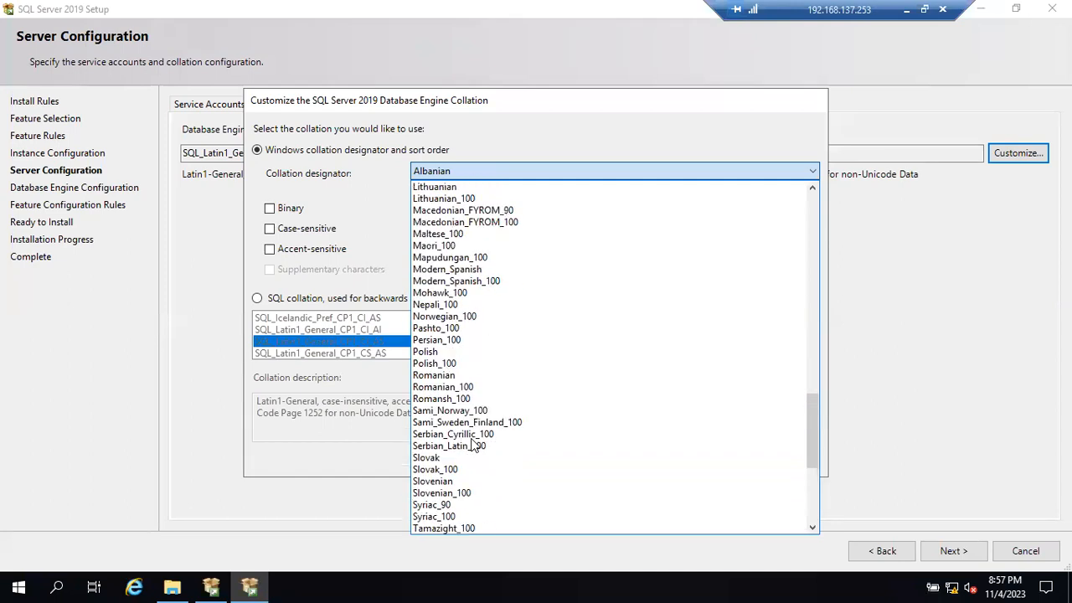
scroll(474, 445, up, 6)
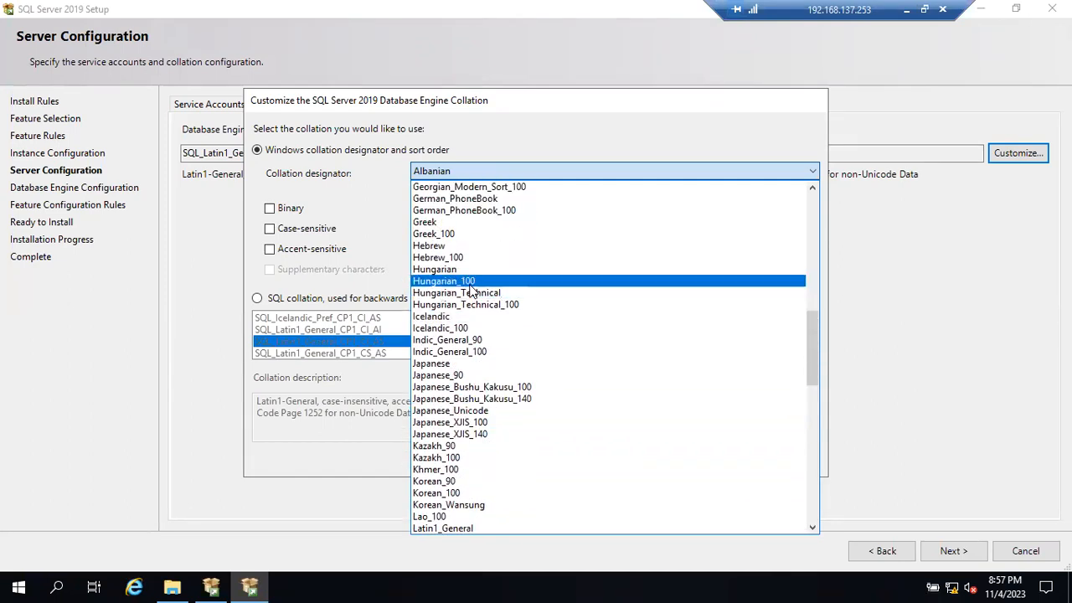
scroll(474, 310, up, 1)
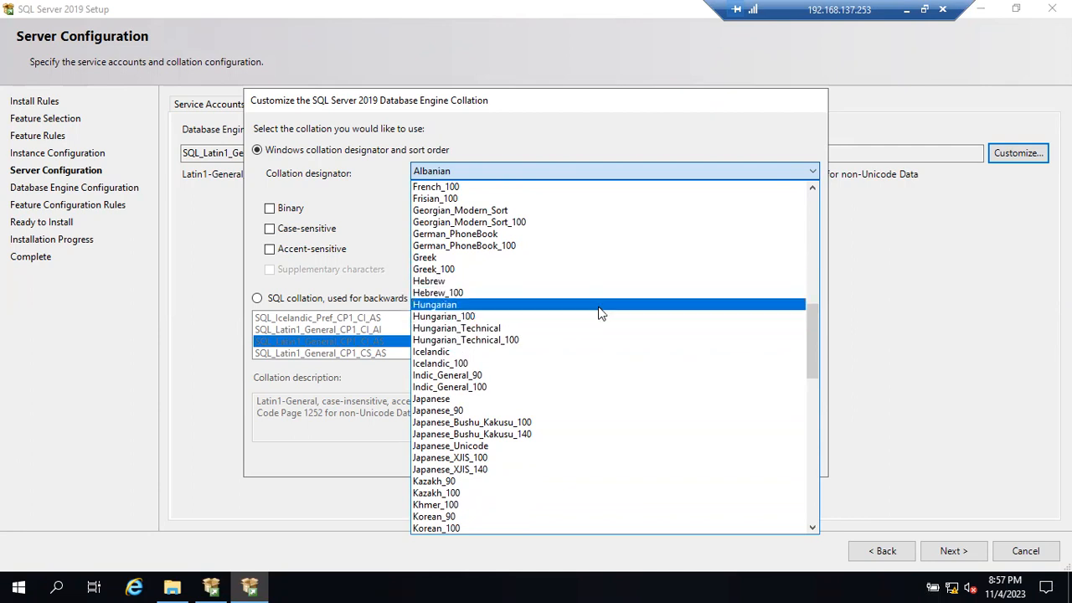
scroll(600, 315, down, 4)
scroll(600, 317, down, 9)
scroll(596, 315, down, 6)
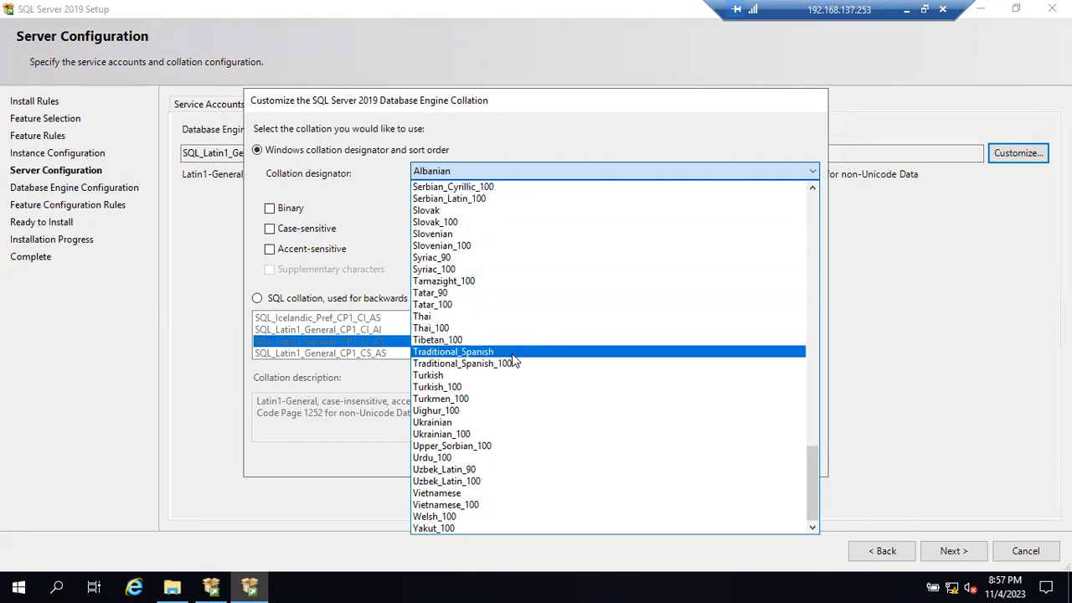
scroll(508, 364, up, 6)
scroll(511, 368, up, 2)
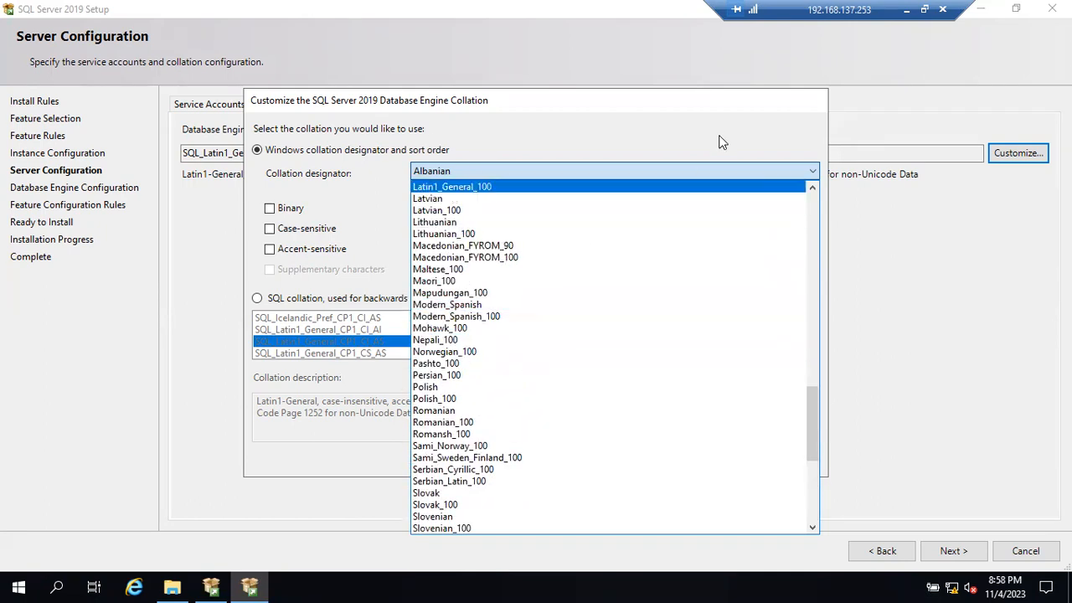
click(876, 112)
click(794, 456)
- Highlight the collation name SQL_Latin1_General_CP1_CI_AS and continue to the Database Engine Configuration page
drag(323, 152, 186, 147)
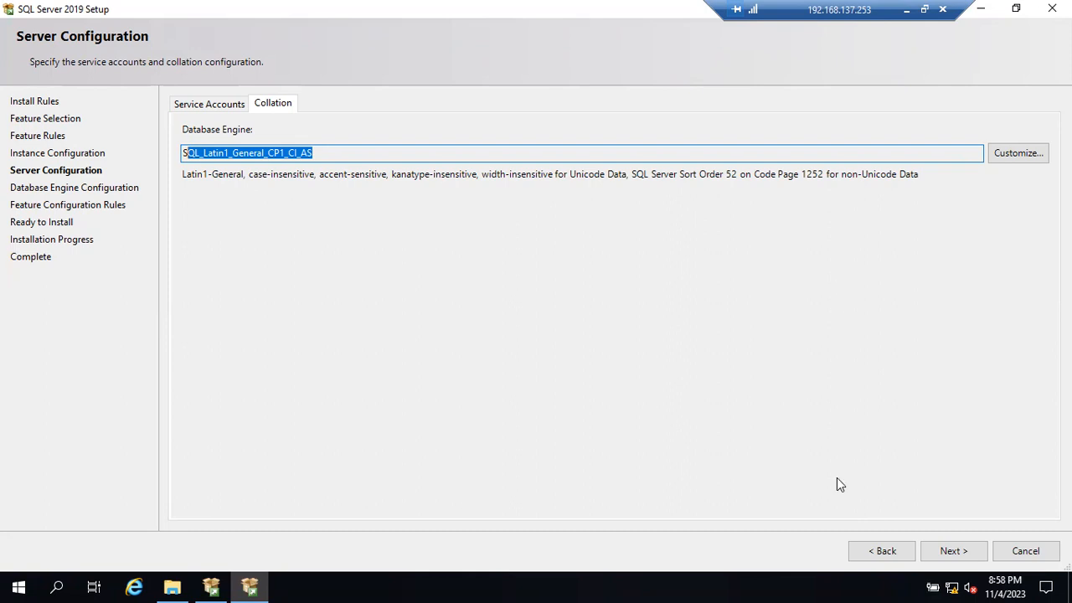
click(356, 148)
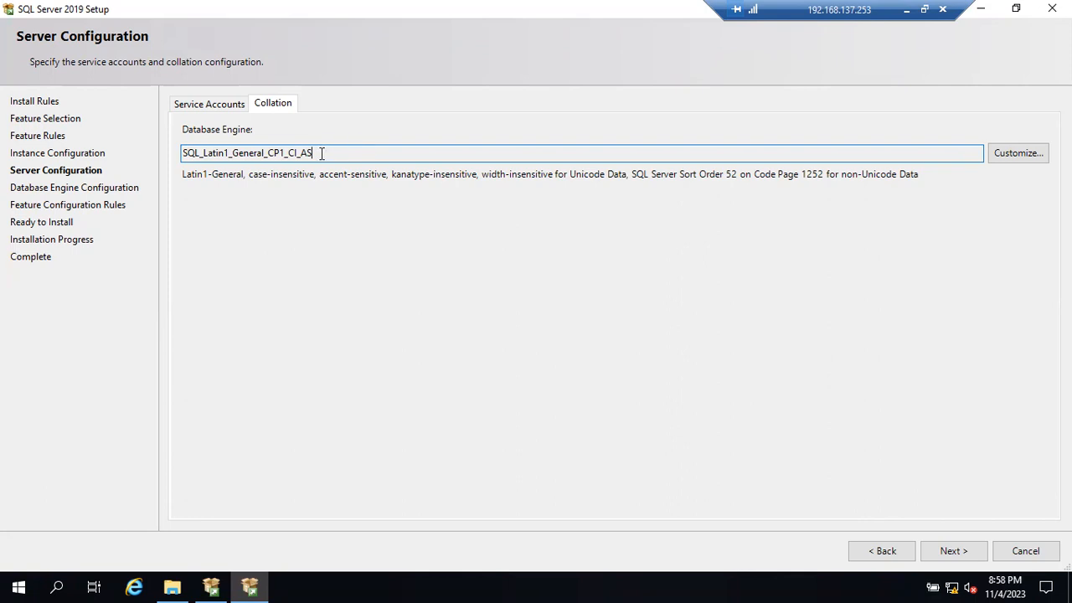
drag(315, 153, 186, 155)
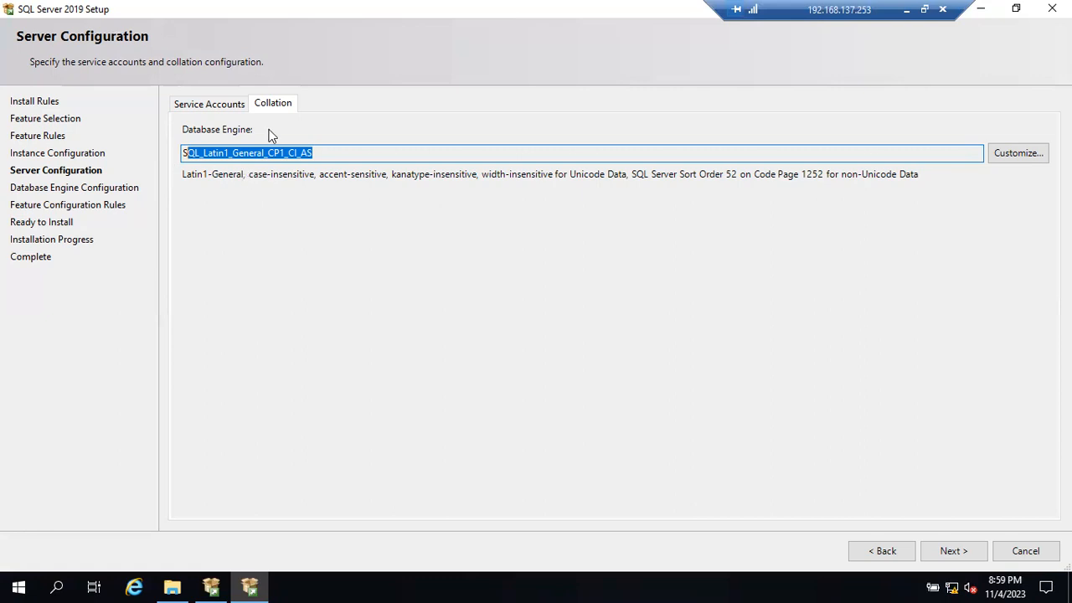
click(328, 149)
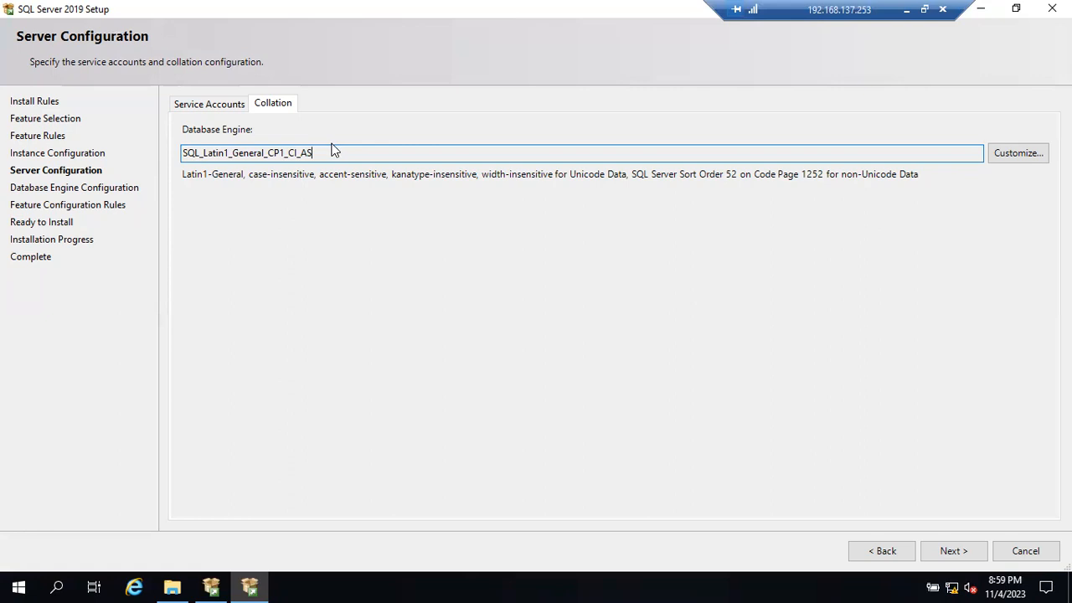
click(933, 550)
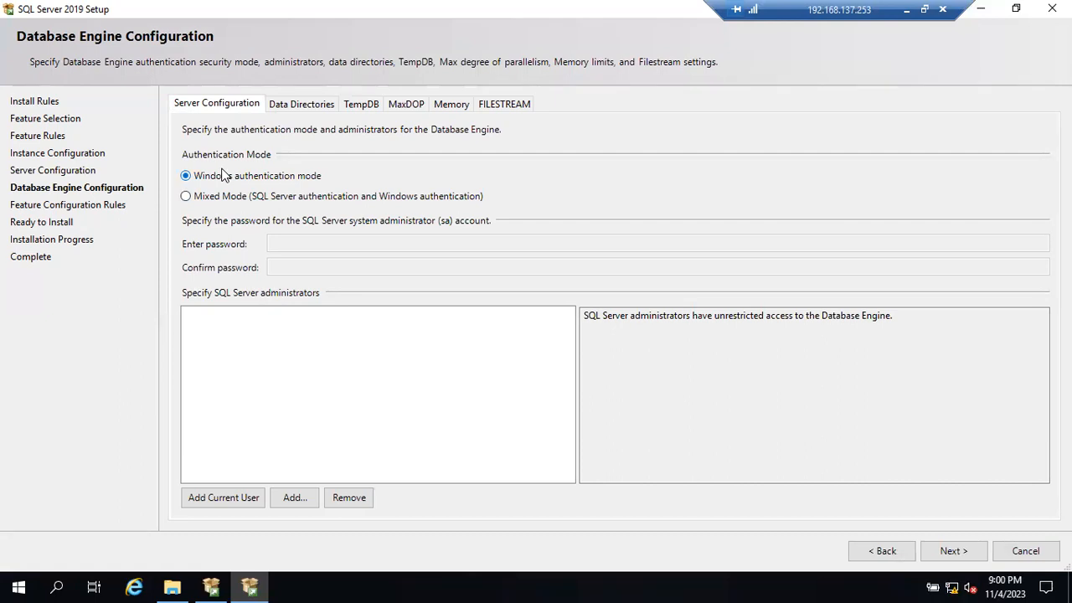
- Try Mixed Mode authentication to show the sa account's password fields, and return to Windows authentication mode
click(186, 197)
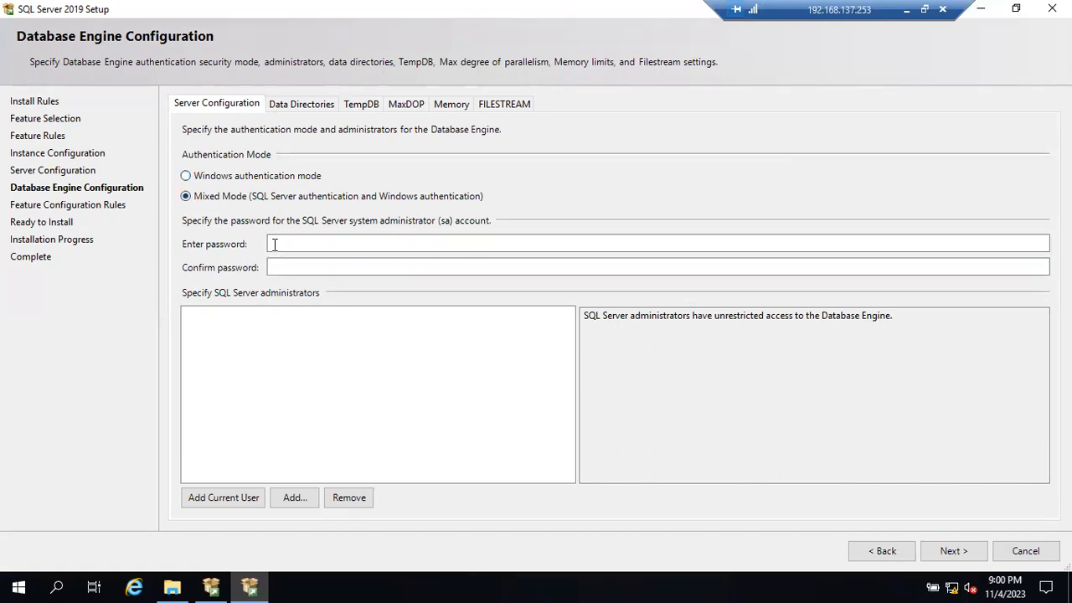
click(281, 247)
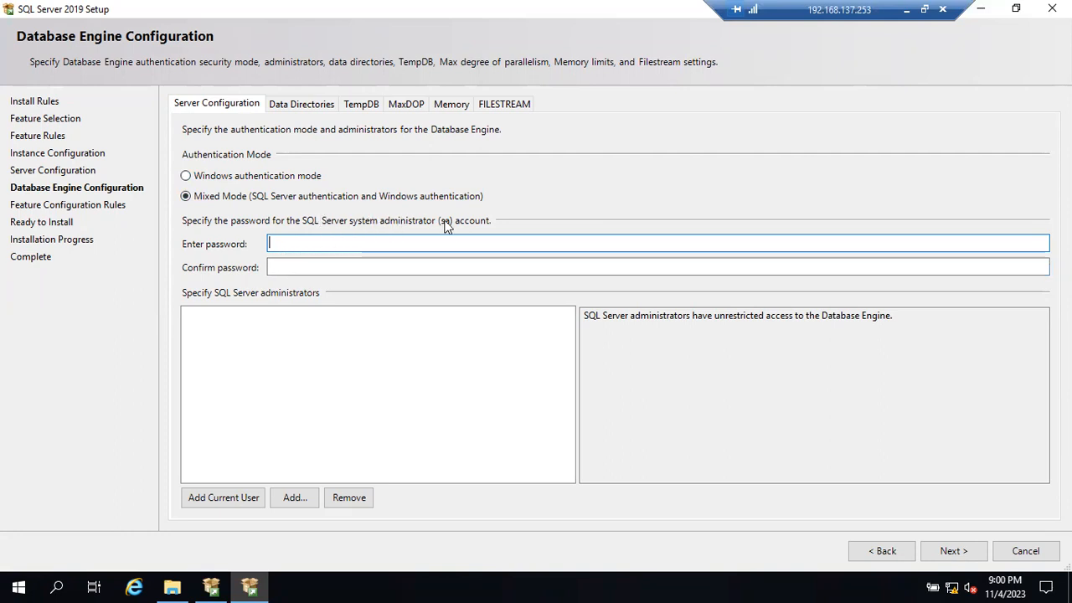
click(212, 179)
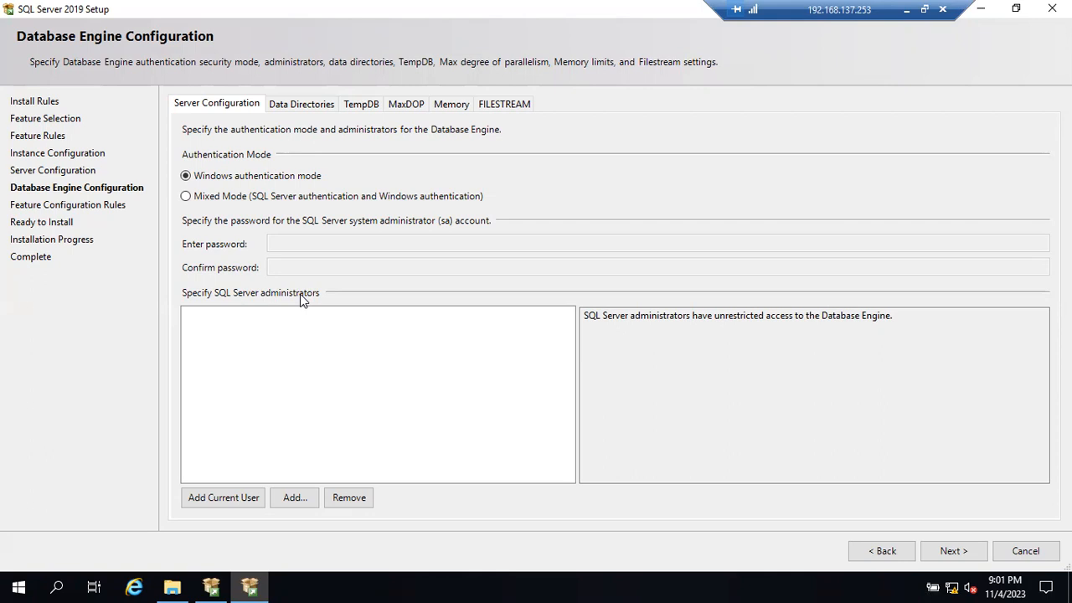
- Add the current Windows user as a SQL Server administrator and select that entry in the administrators list
click(234, 495)
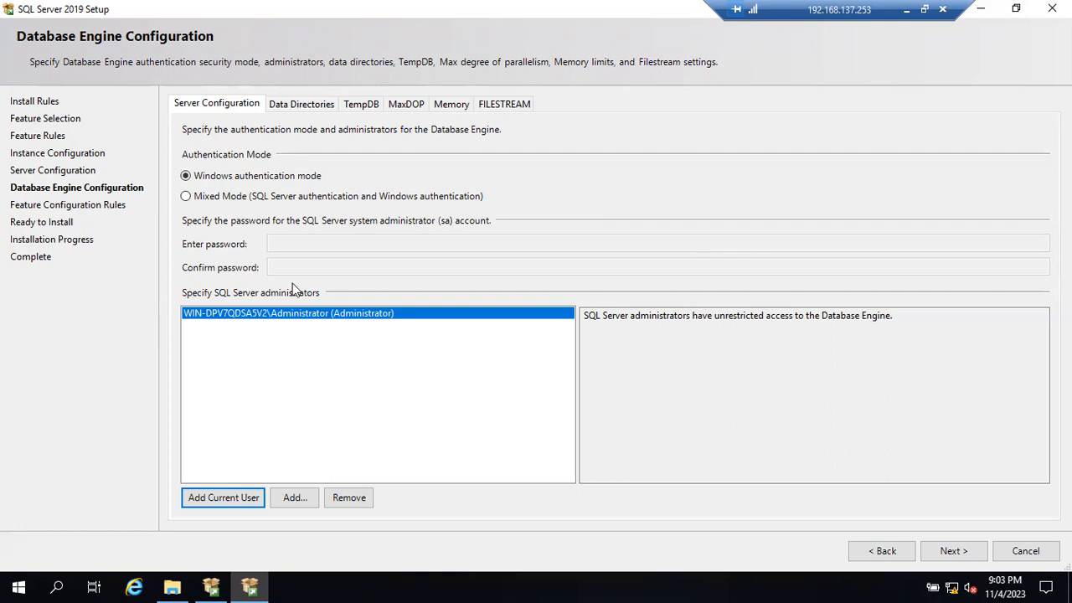
click(219, 316)
- Check which Windows account is signed in to the server, and return to the Database Engine Configuration page
click(19, 586)
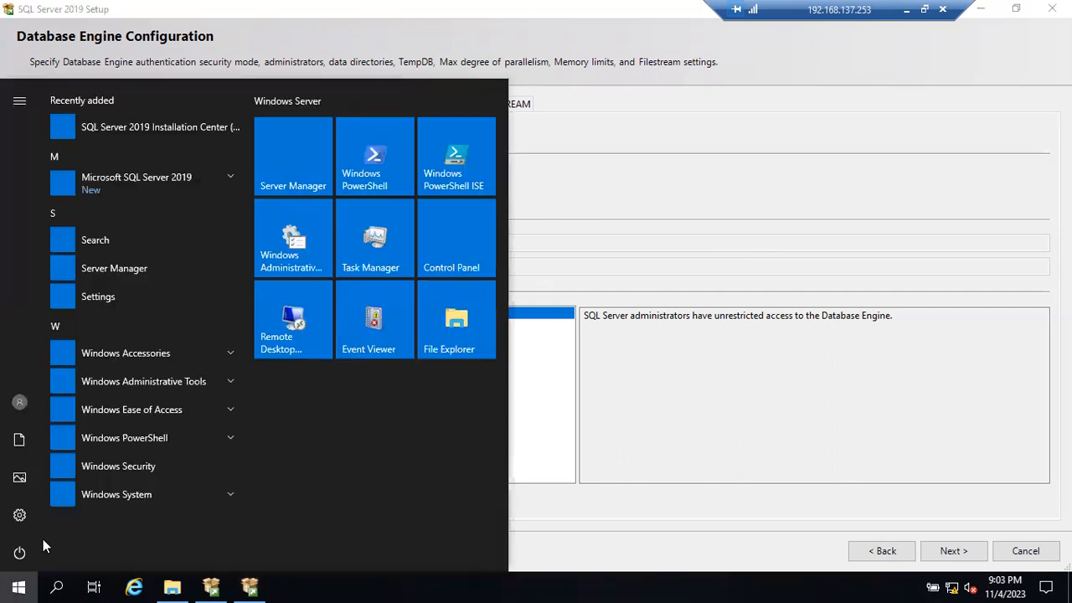
click(20, 403)
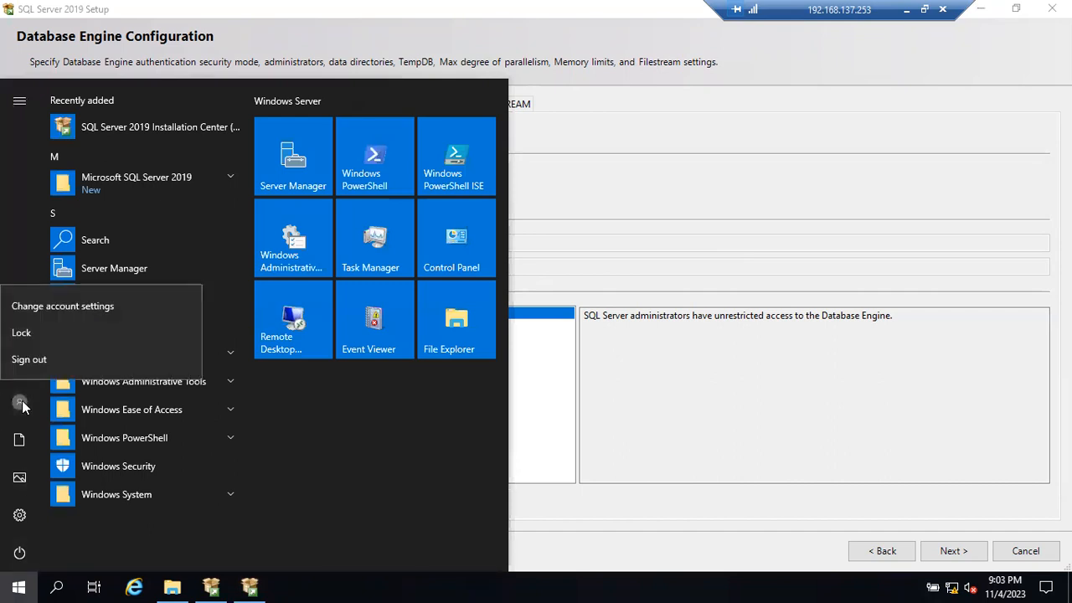
click(20, 274)
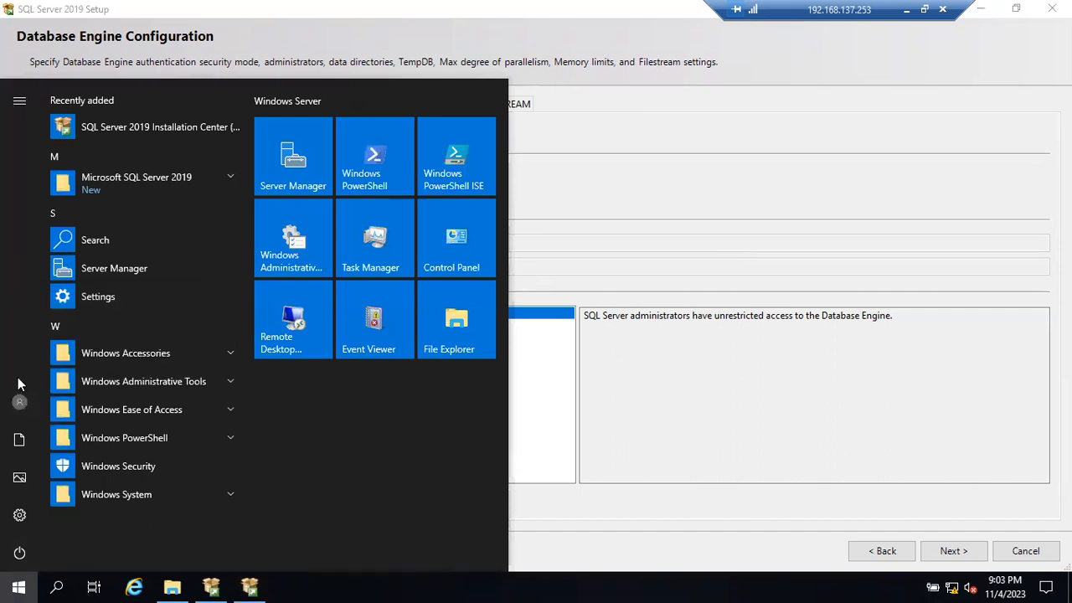
click(20, 399)
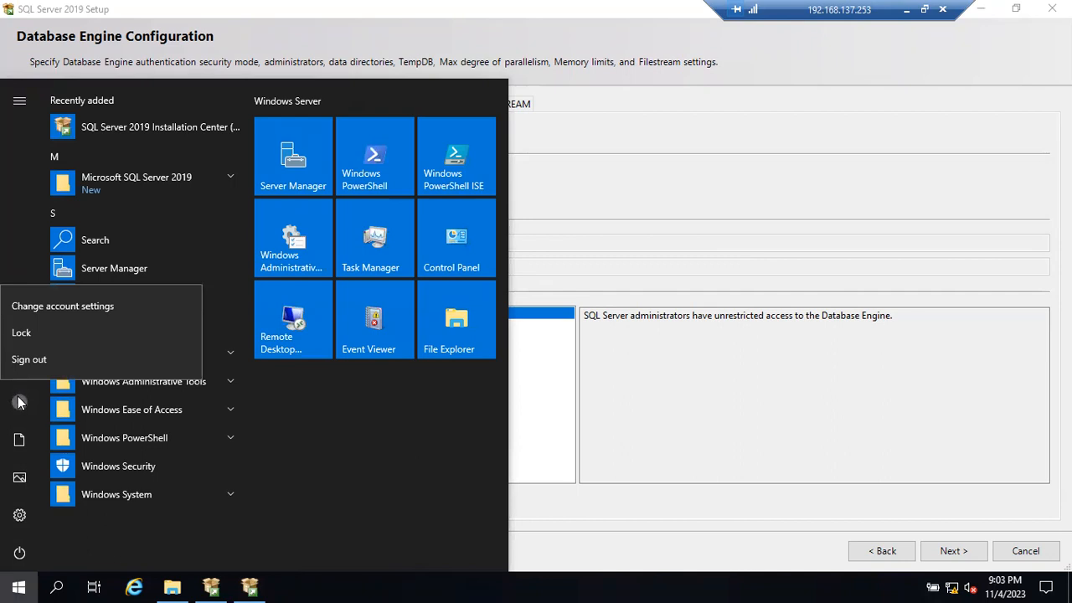
click(21, 404)
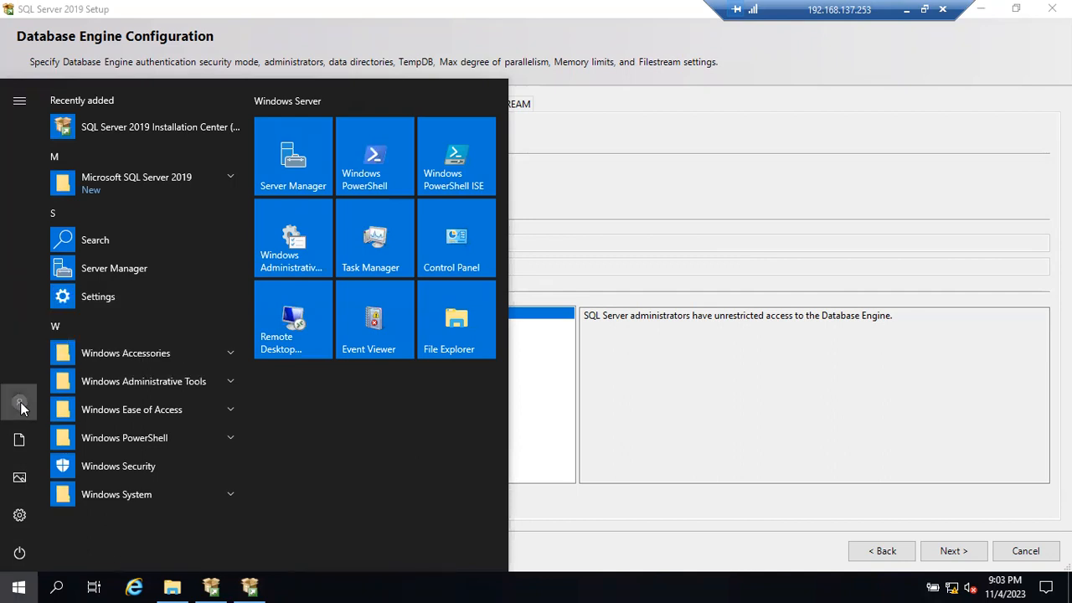
click(20, 403)
click(27, 411)
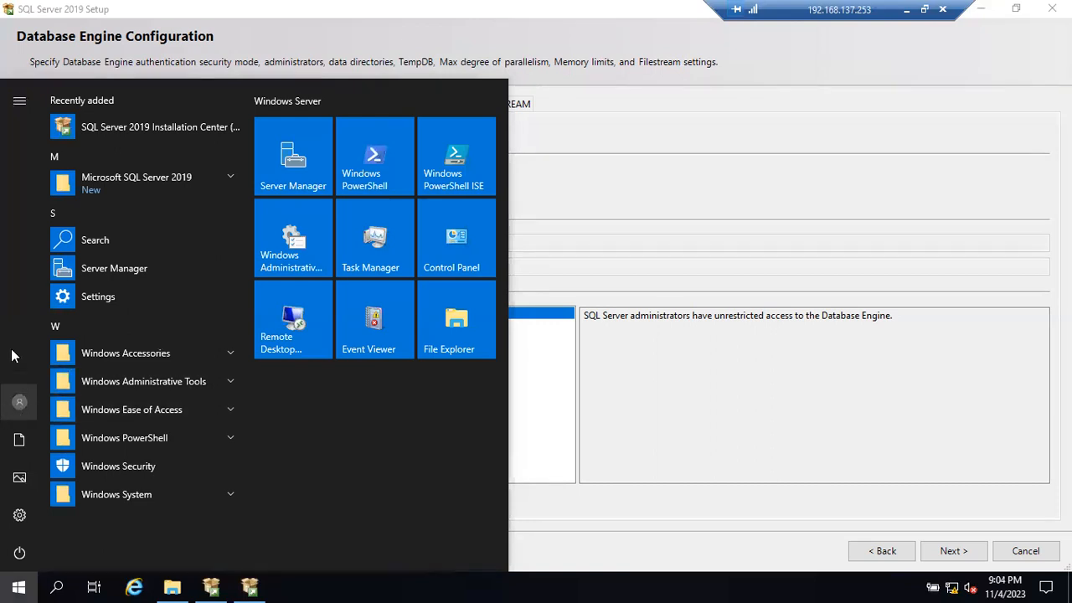
click(546, 401)
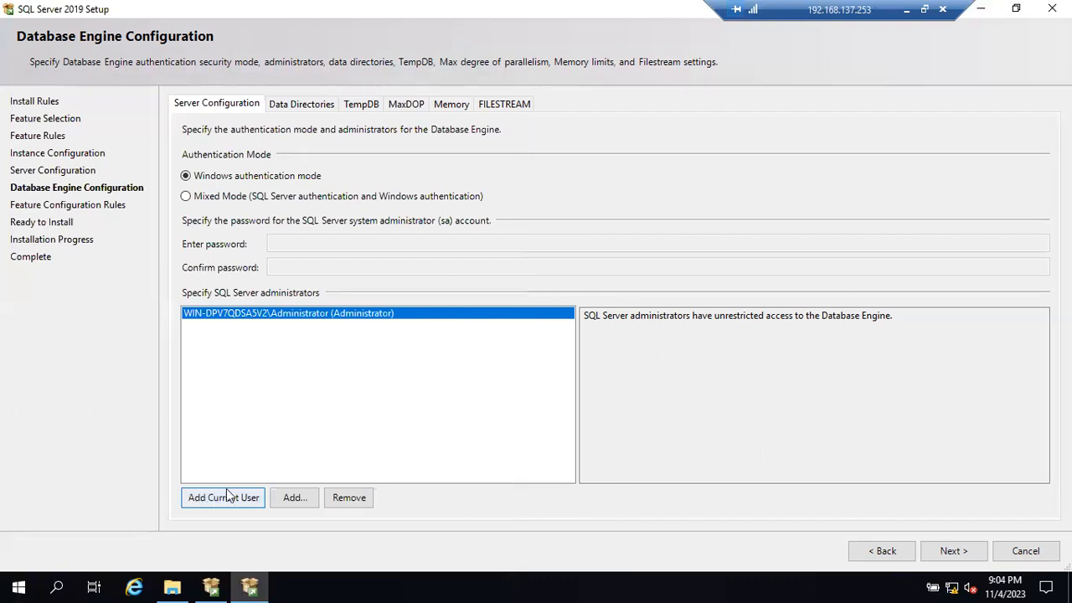
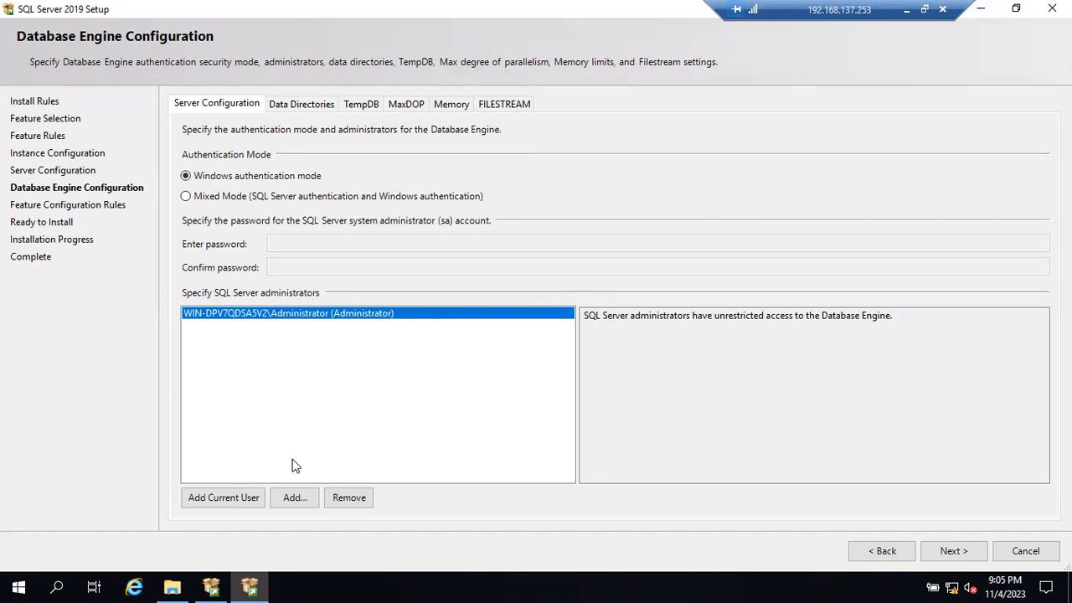
- Highlight the note that SQL Server administrators have unrestricted access to the Database Engine
click(296, 497)
drag(594, 317, 889, 342)
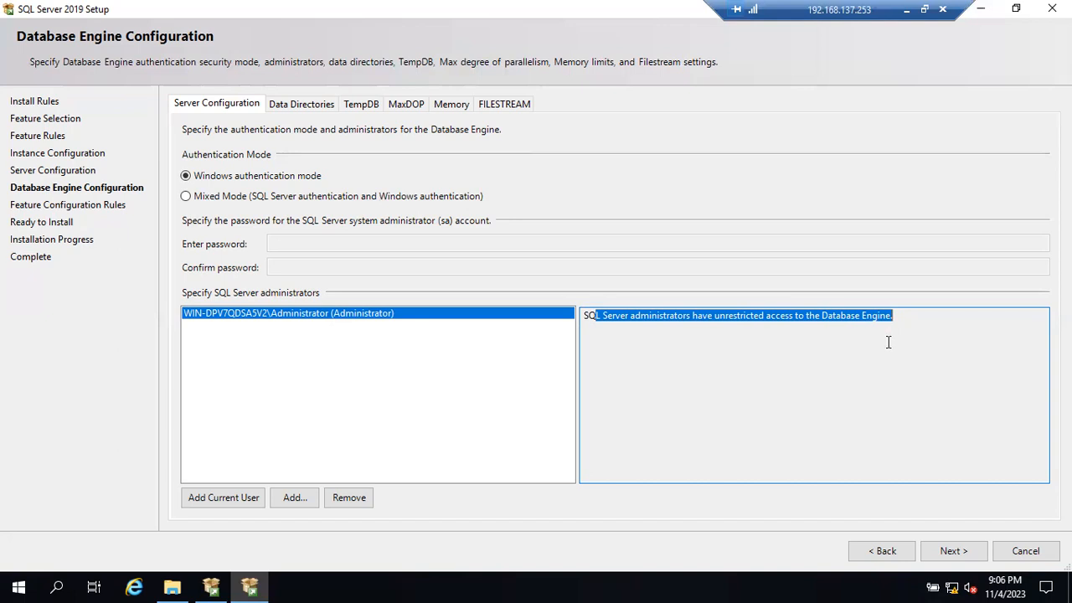
drag(911, 328, 605, 318)
drag(692, 316, 914, 315)
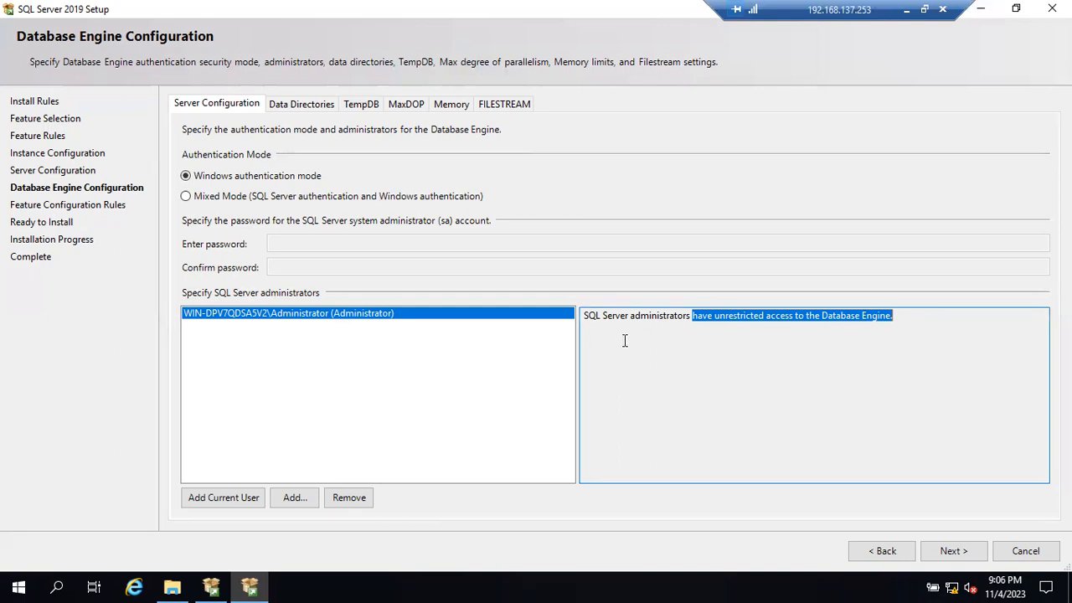
drag(612, 315, 744, 313)
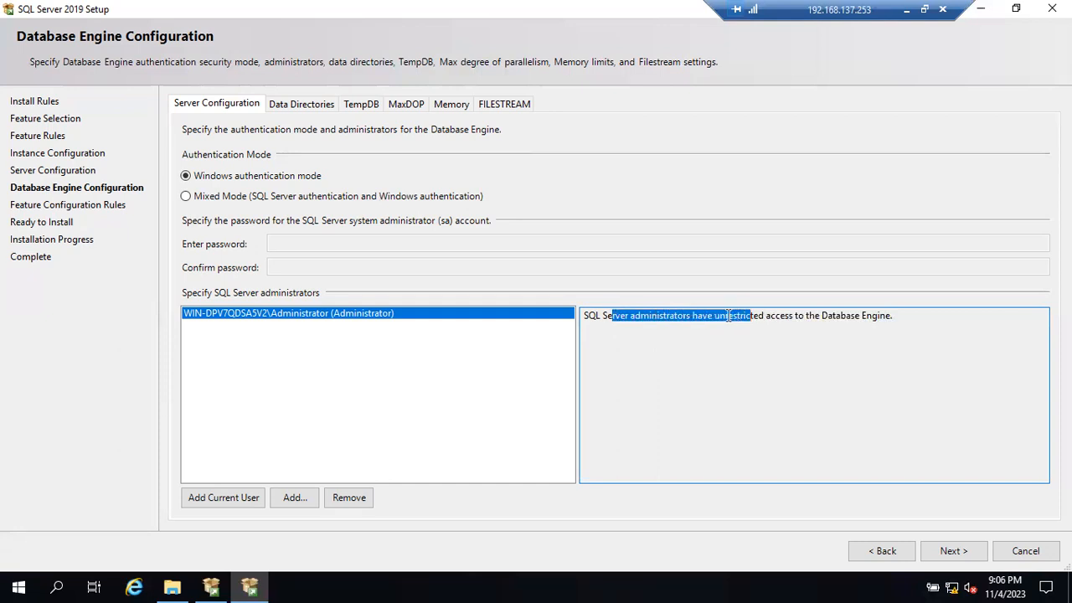
click(729, 316)
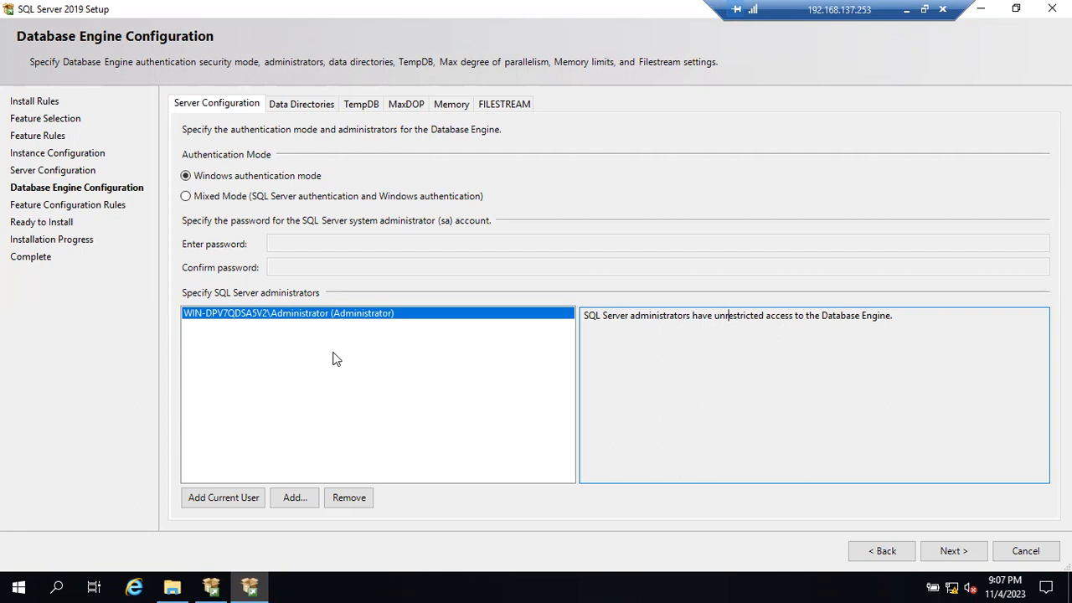
- View the default data directories, check the server's drives in File Explorer, and return to the setup window
click(294, 104)
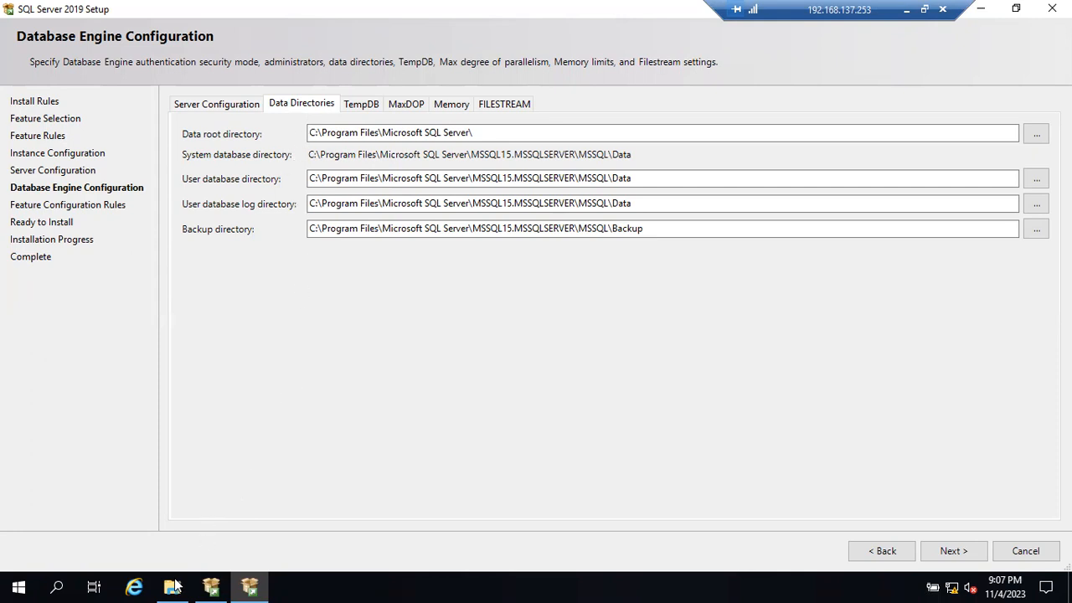
click(306, 585)
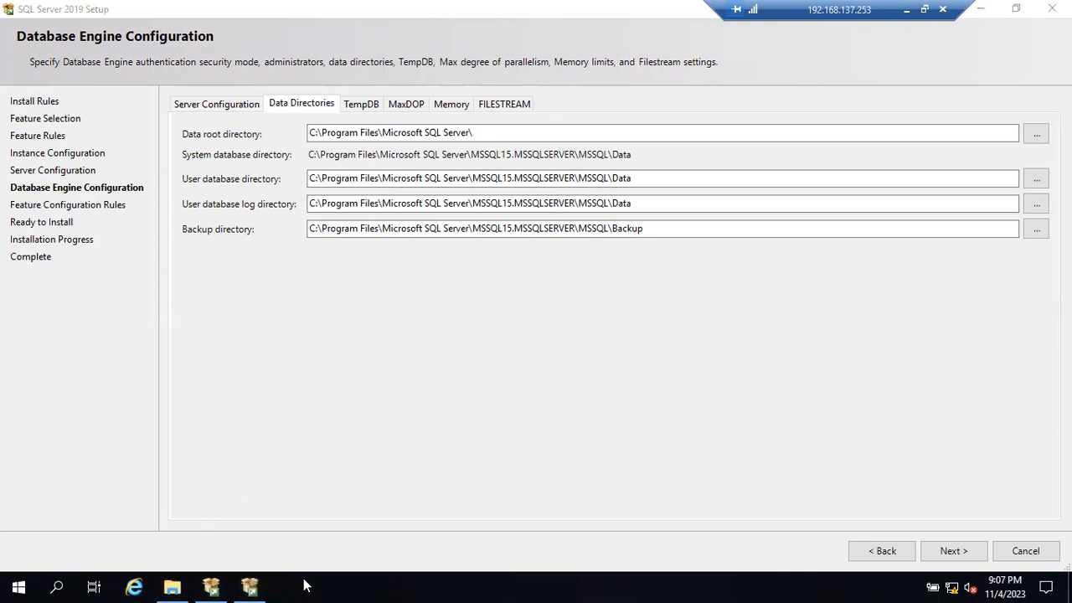
key(super+e)
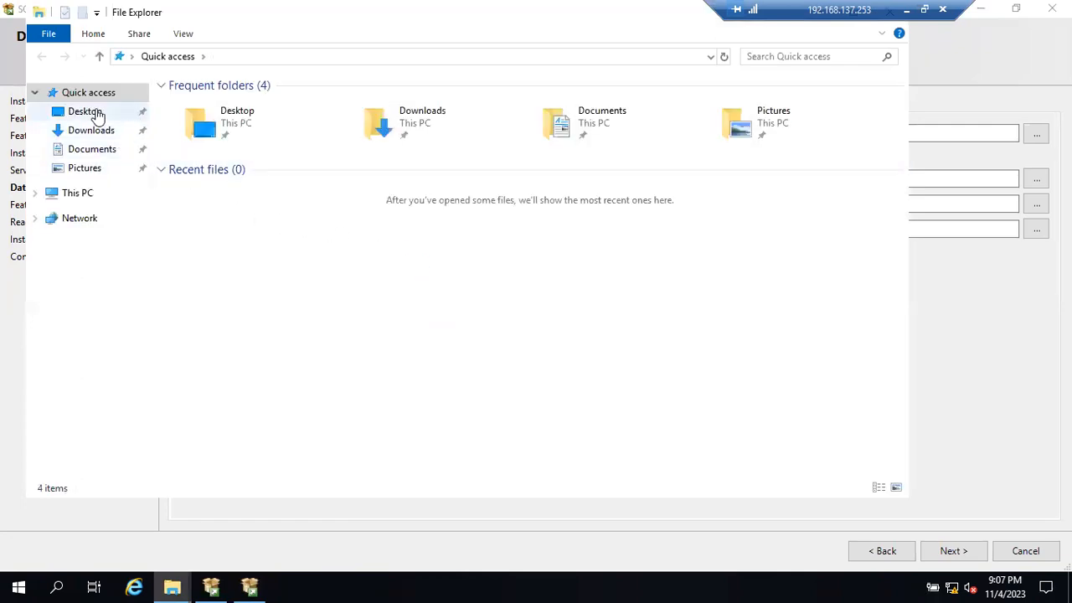
click(87, 194)
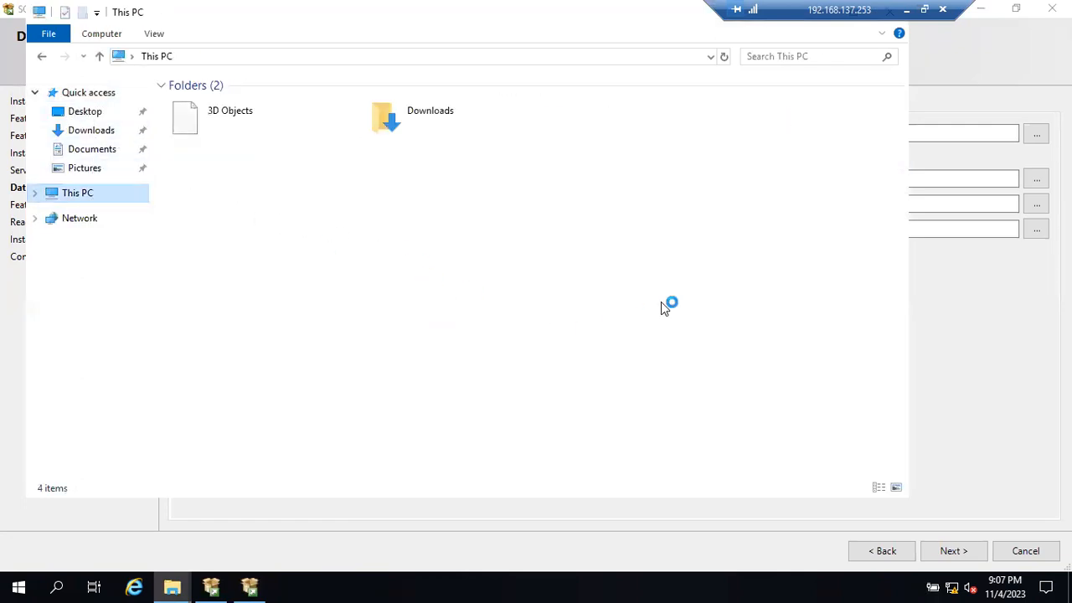
click(938, 89)
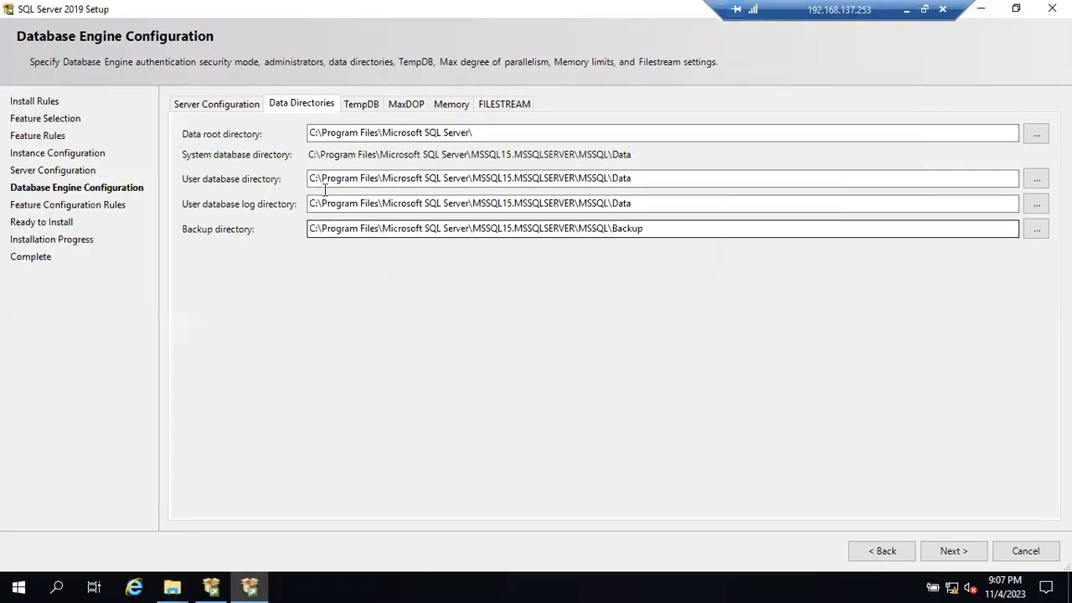
- Review the TempDB, MaxDOP, Memory and FILESTREAM settings of the Database Engine, and return to the data directories
click(378, 104)
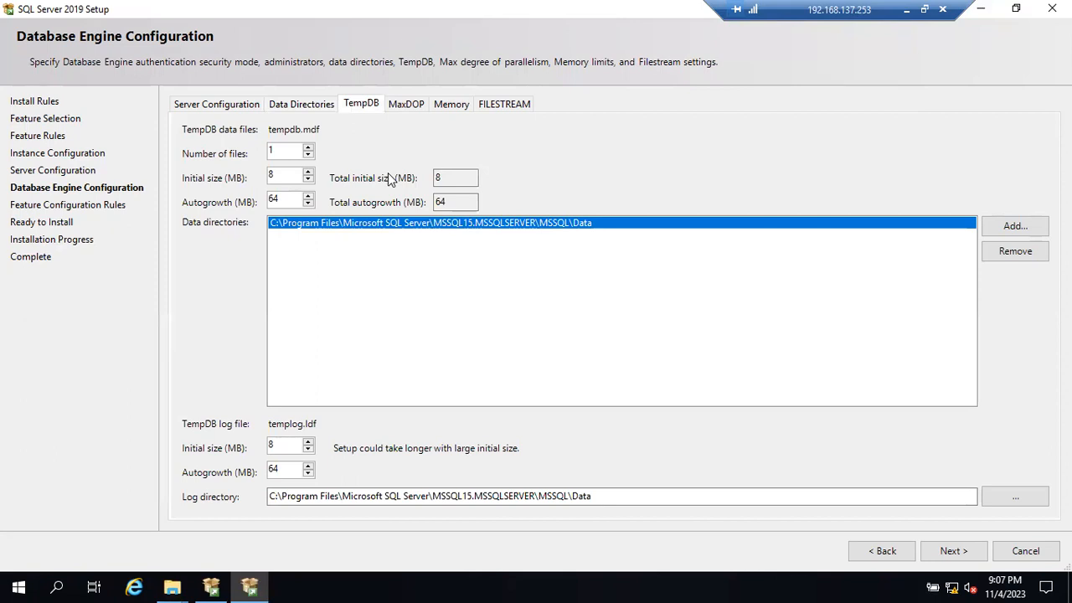
click(398, 102)
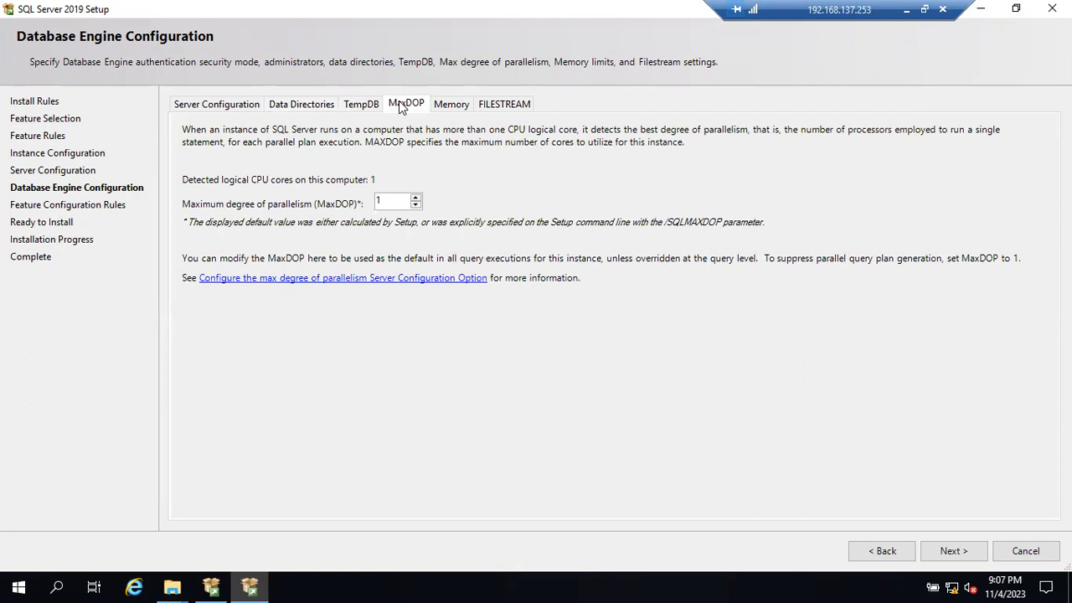
click(447, 102)
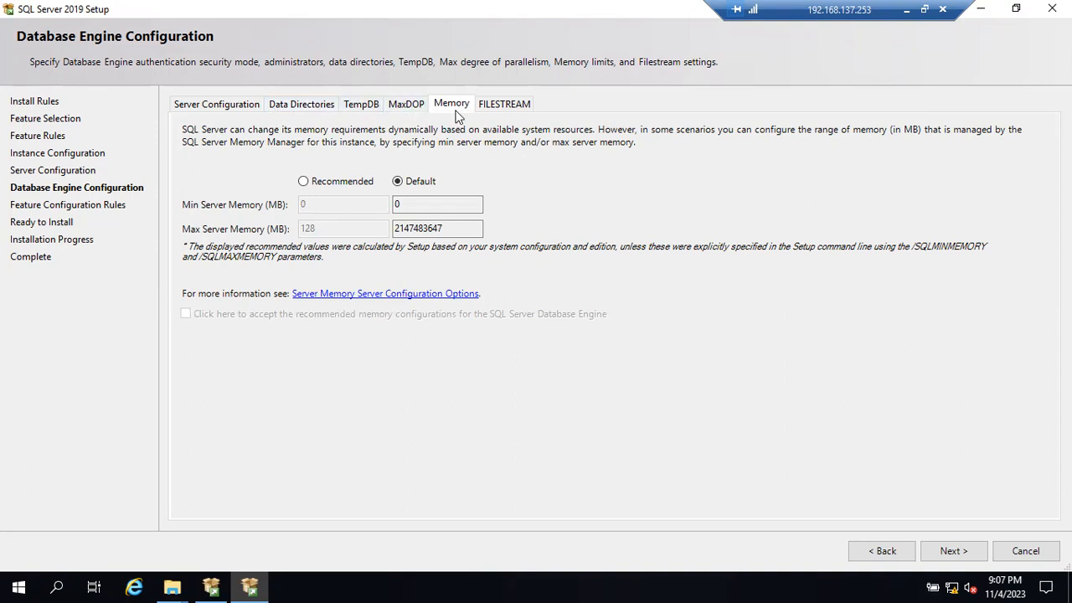
click(406, 104)
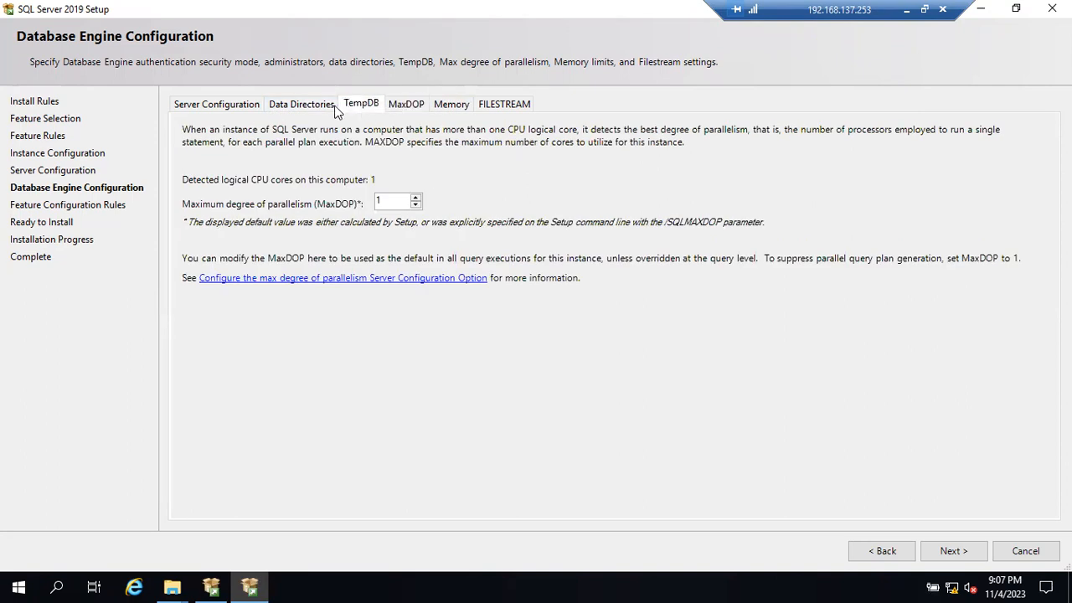
click(361, 103)
click(303, 104)
click(400, 104)
click(303, 103)
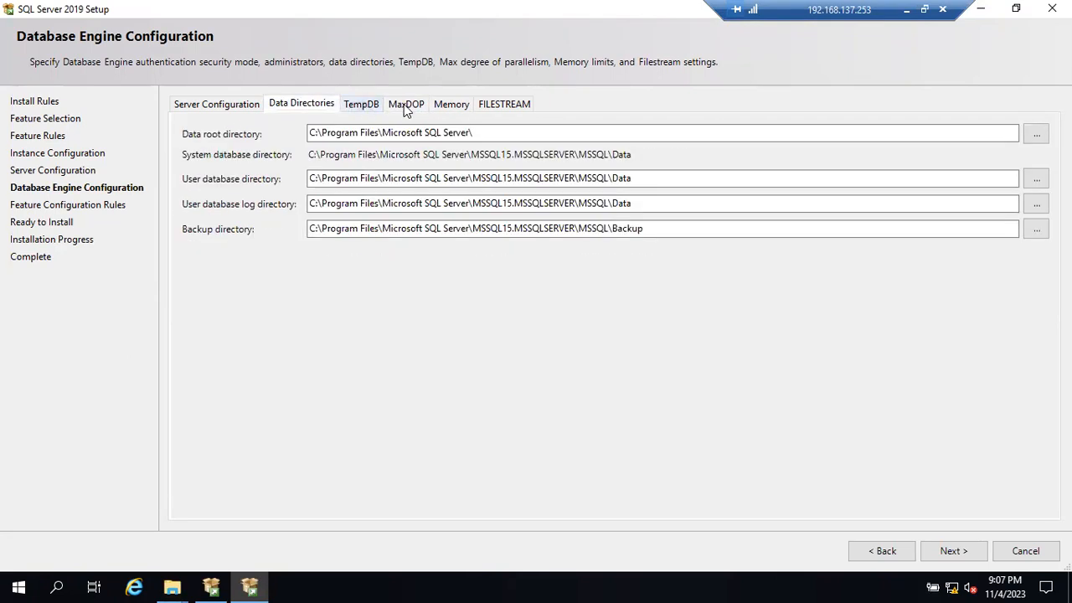
click(361, 104)
click(428, 105)
click(441, 105)
click(479, 106)
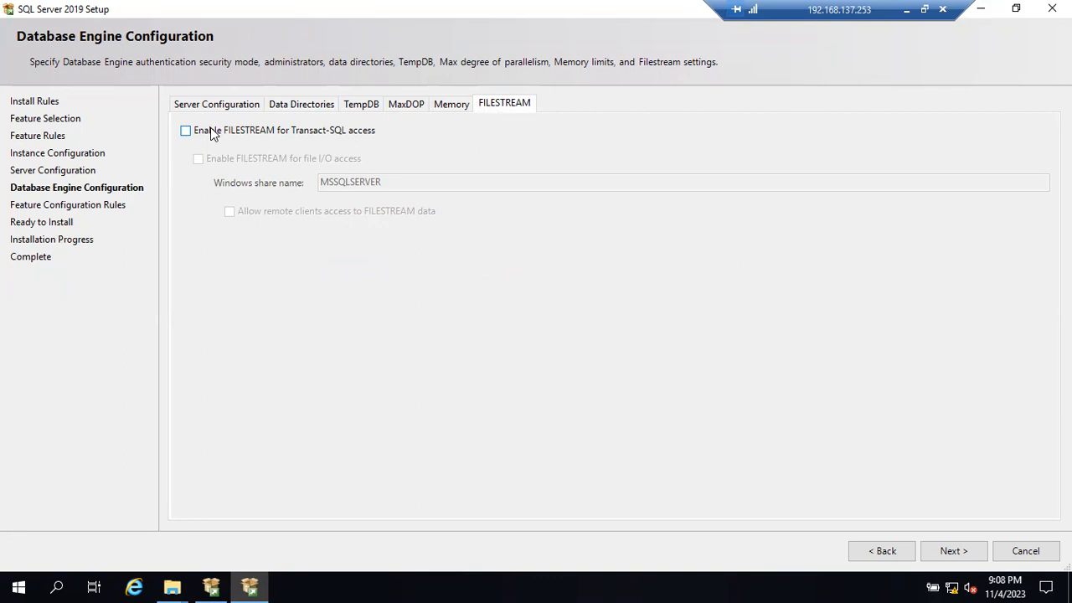
click(303, 104)
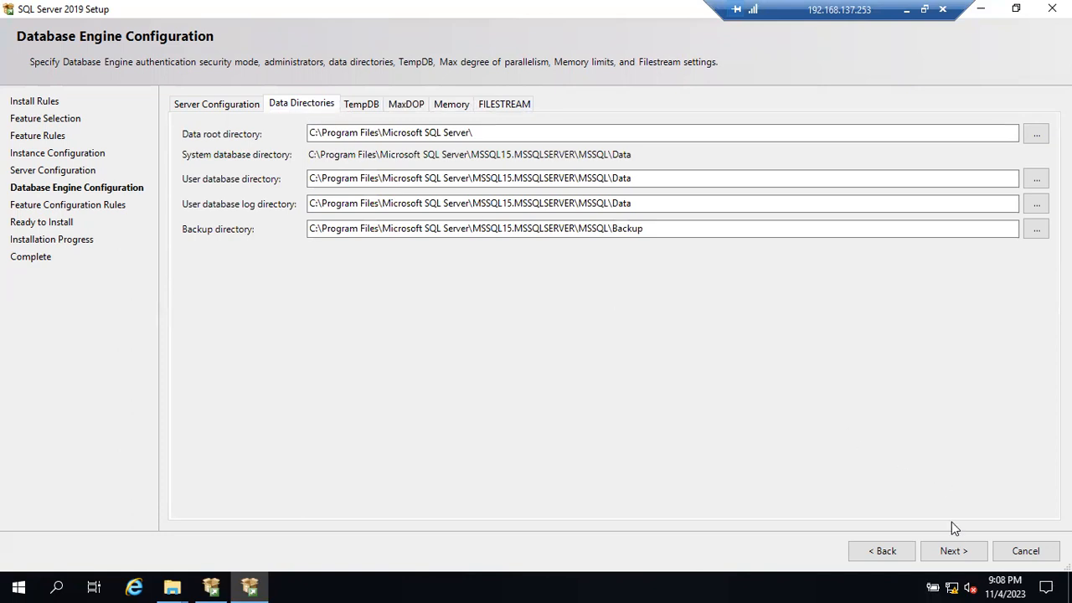
- Look at the Ready to Install summary, and return to the Database Engine Configuration page
click(954, 551)
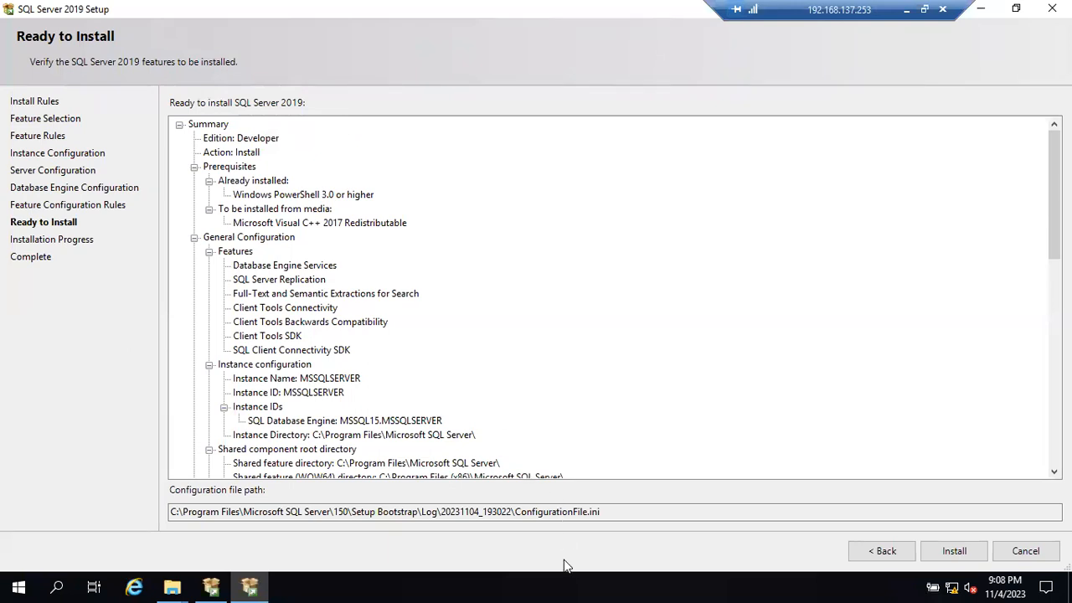
click(954, 551)
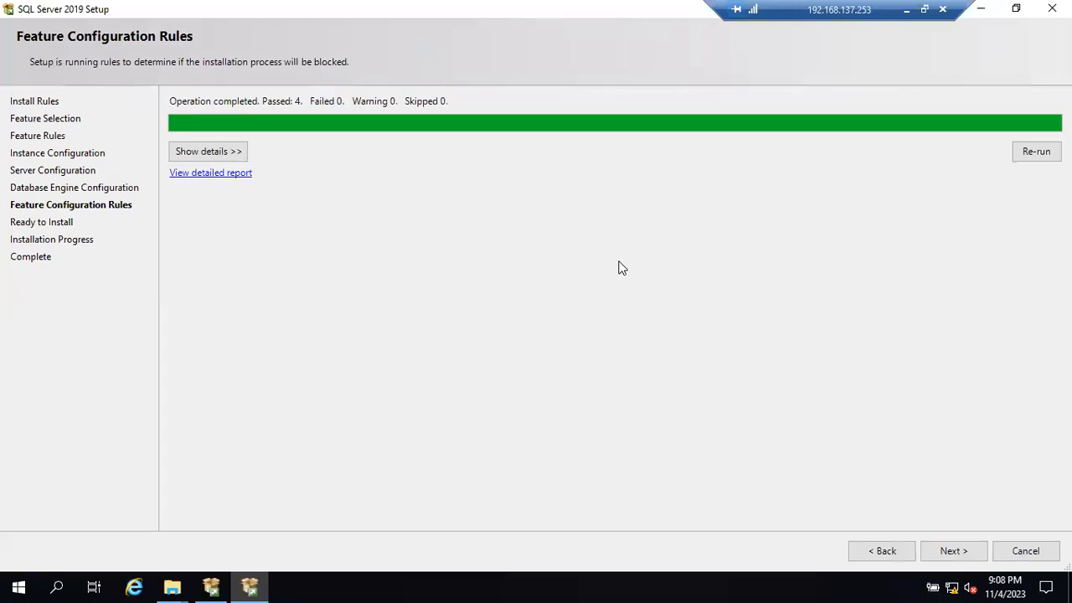
click(885, 551)
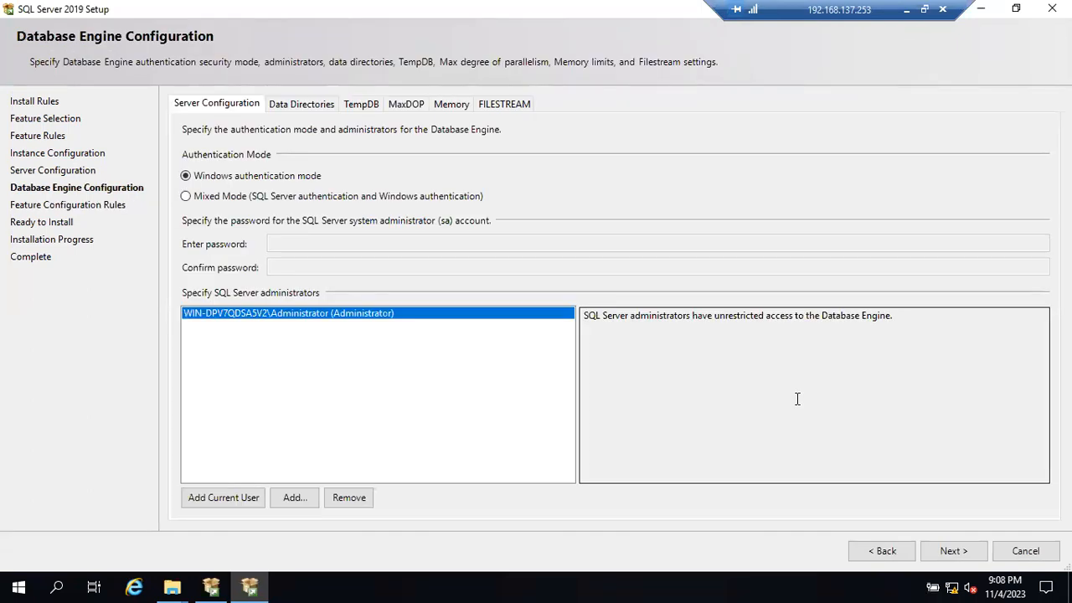
click(945, 553)
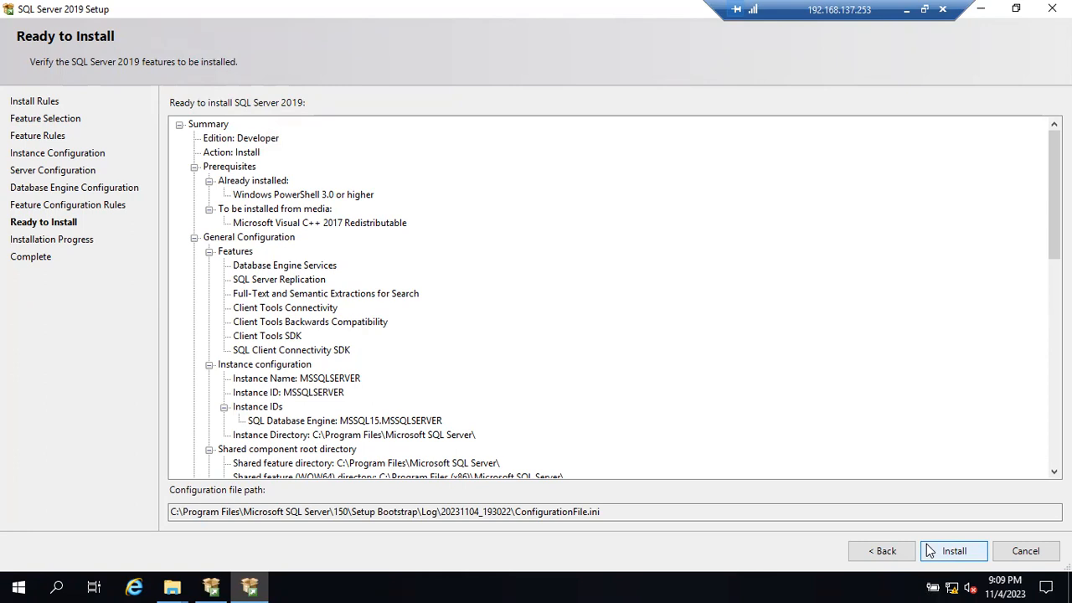
click(930, 551)
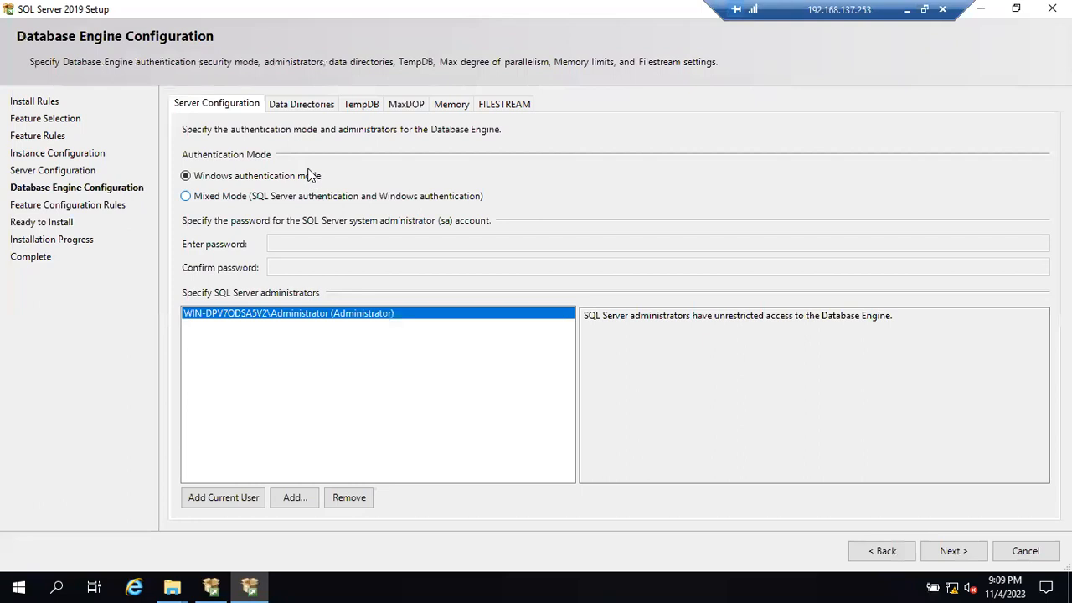
- Highlight the drive letter in the user database log directory, and select Local Disk (E:) among the host computer's drives in File Explorer
click(301, 103)
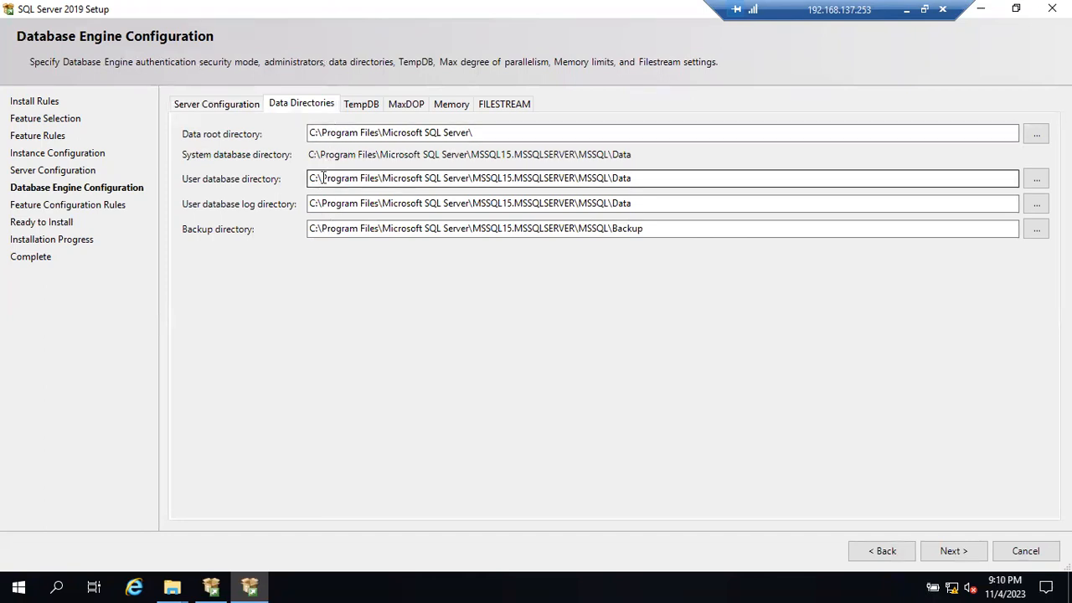
drag(317, 179, 298, 203)
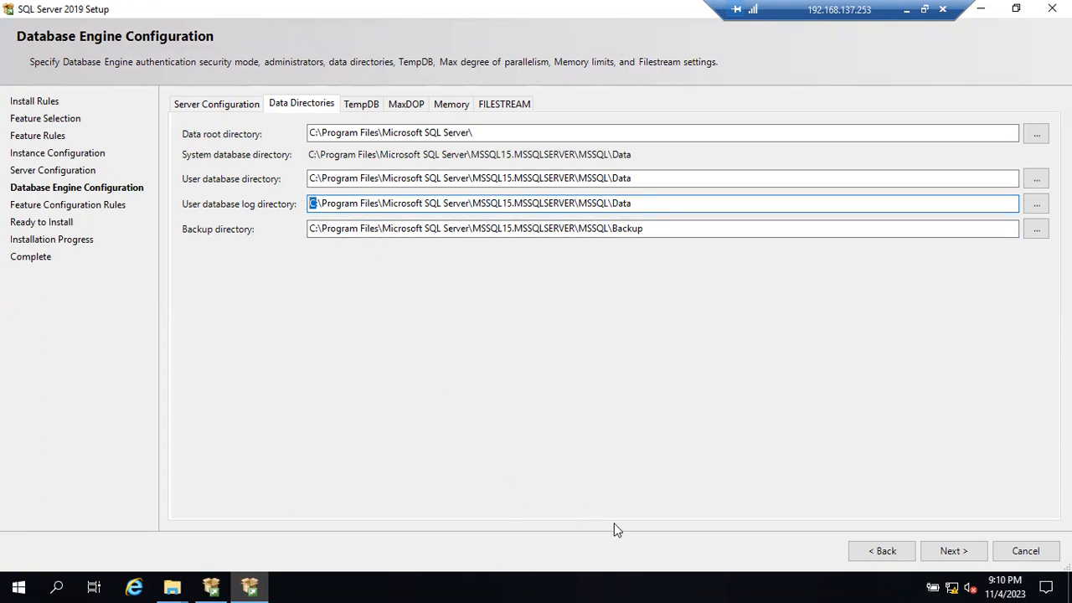
click(907, 10)
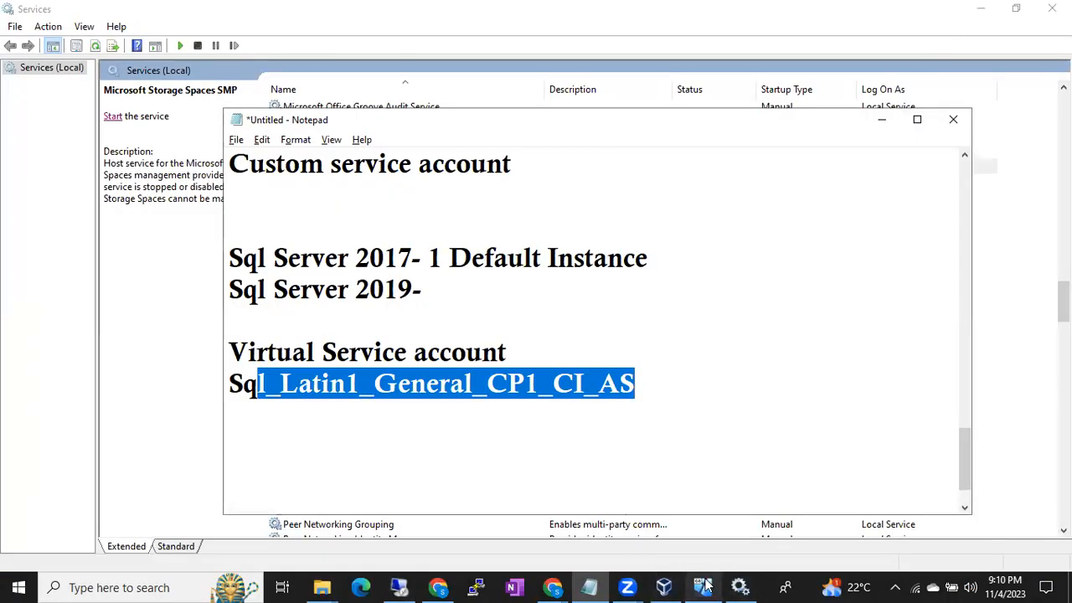
click(330, 587)
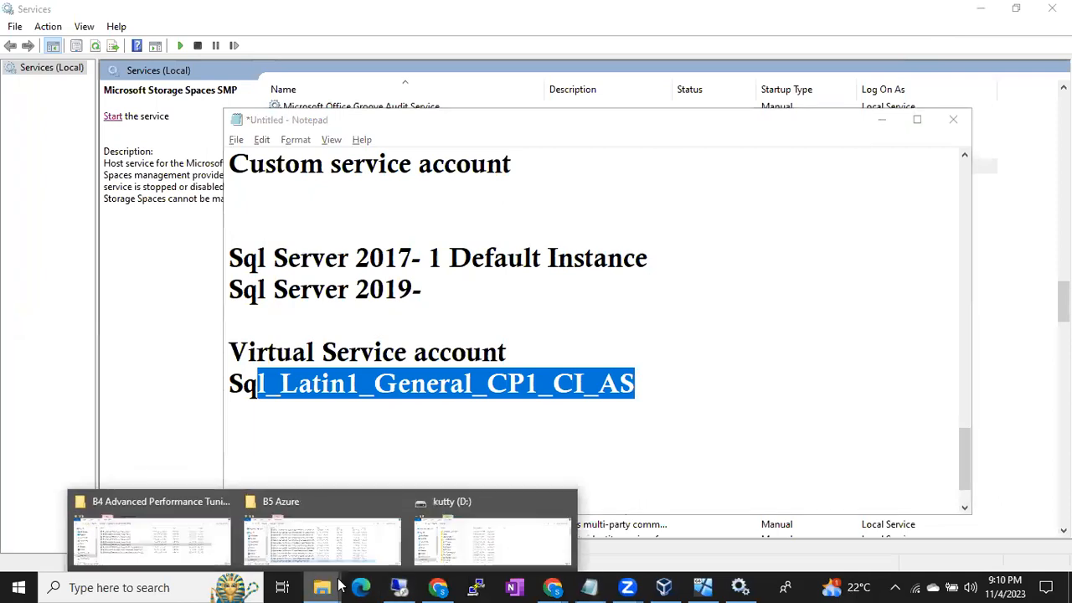
click(453, 540)
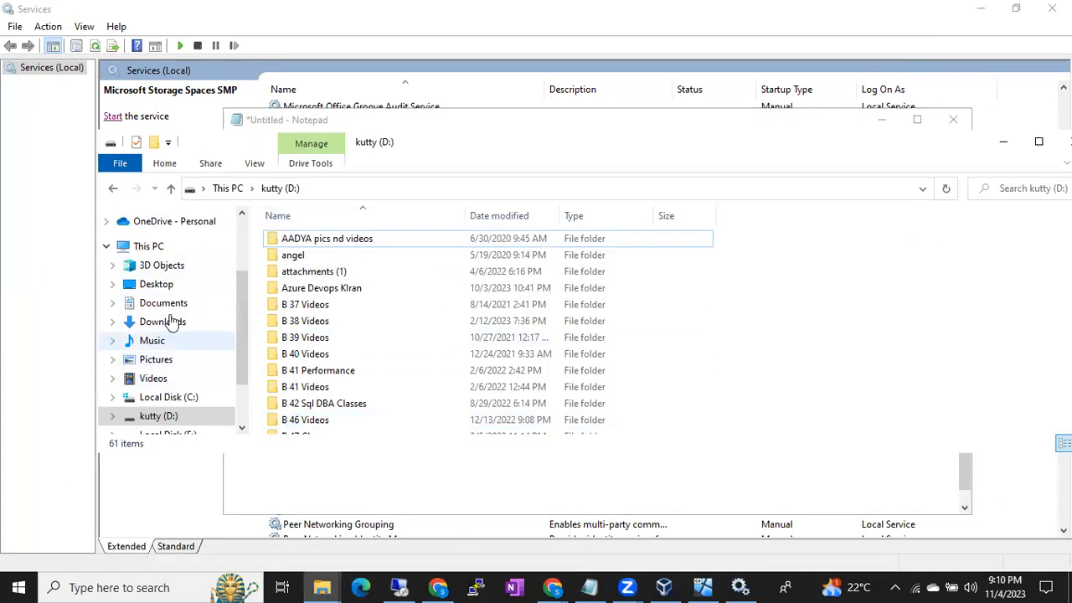
click(159, 246)
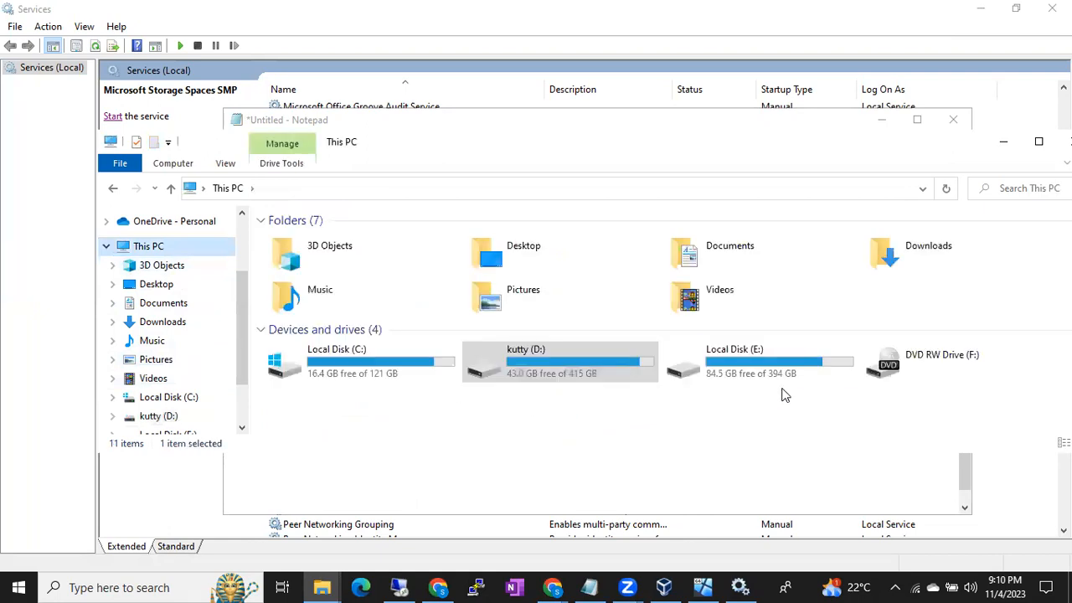
click(788, 374)
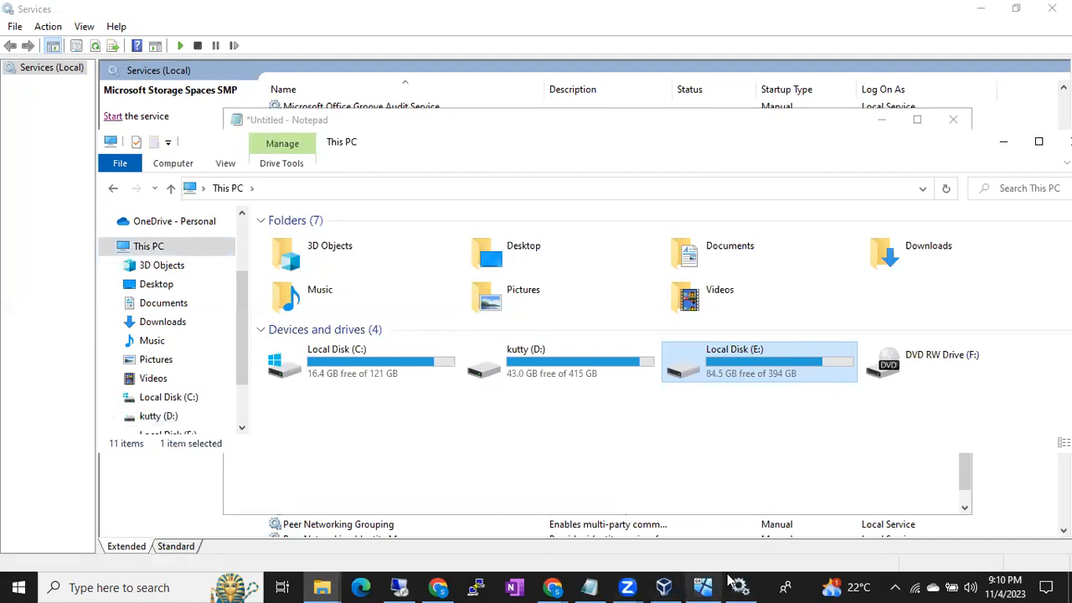
- Sort the host computer's processes by disk usage in Task Manager, and return to the remote SQL Server setup session
right_click(769, 586)
click(808, 501)
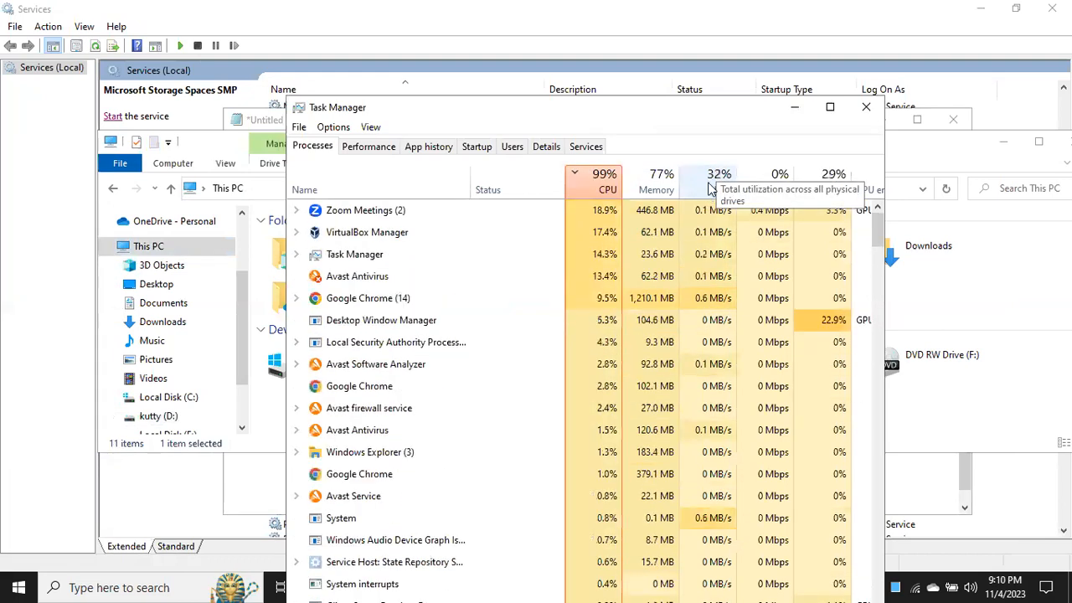
click(710, 184)
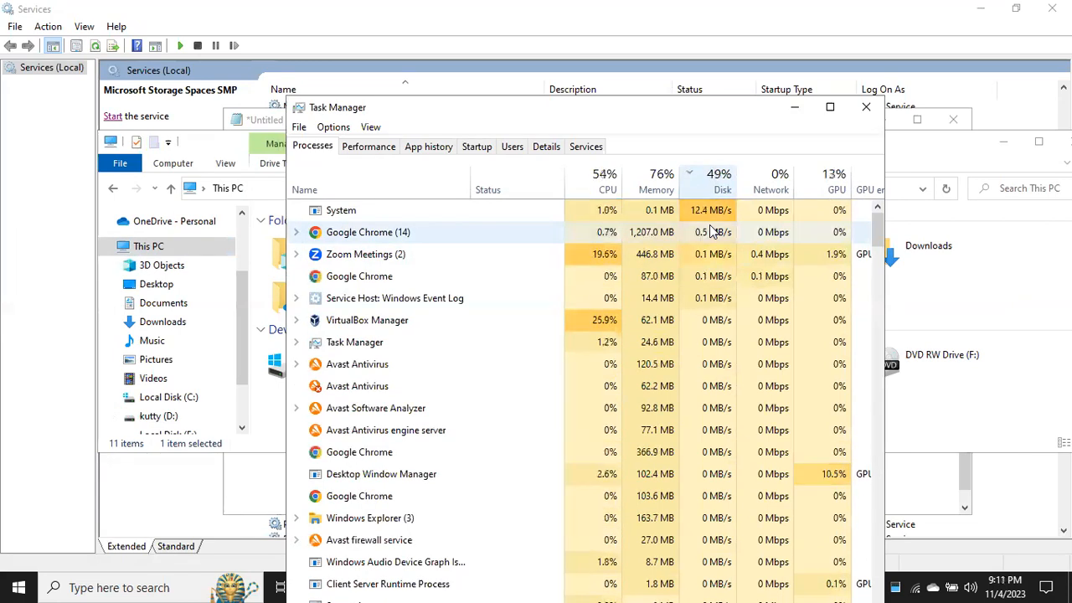
click(796, 107)
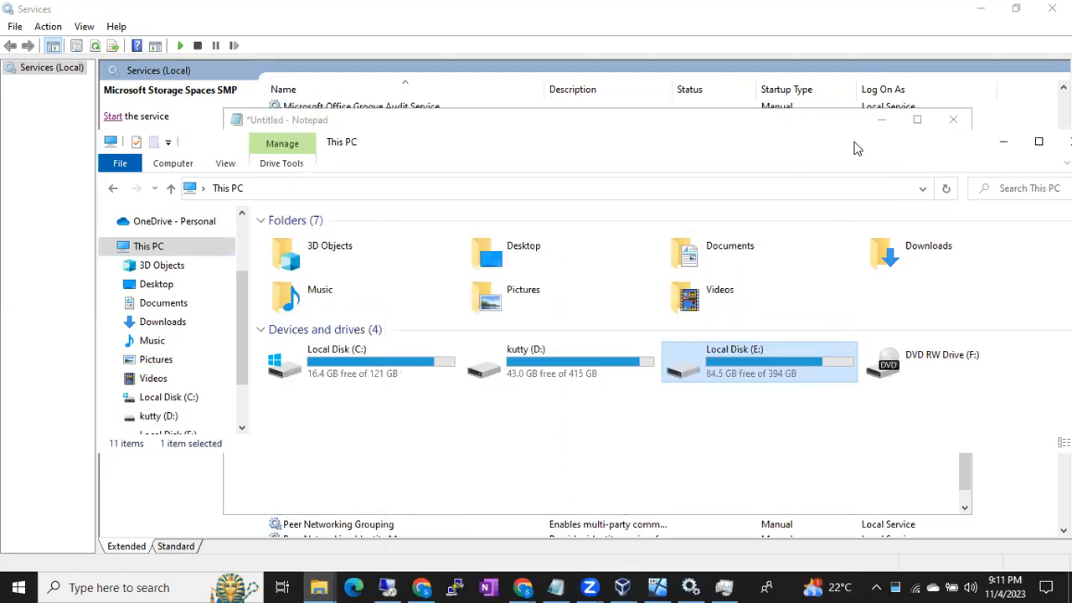
click(881, 120)
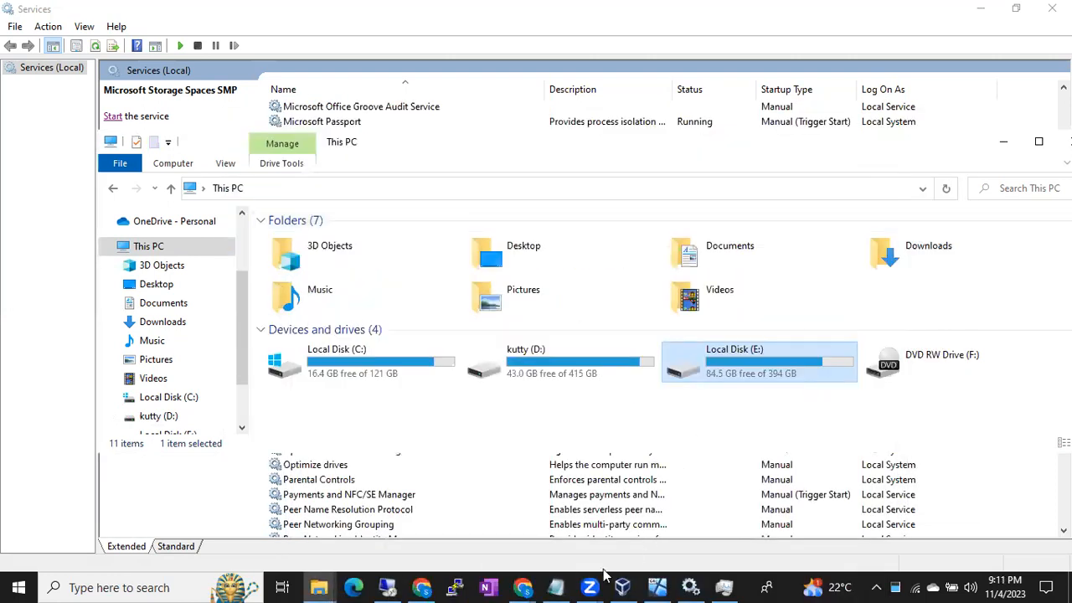
click(388, 588)
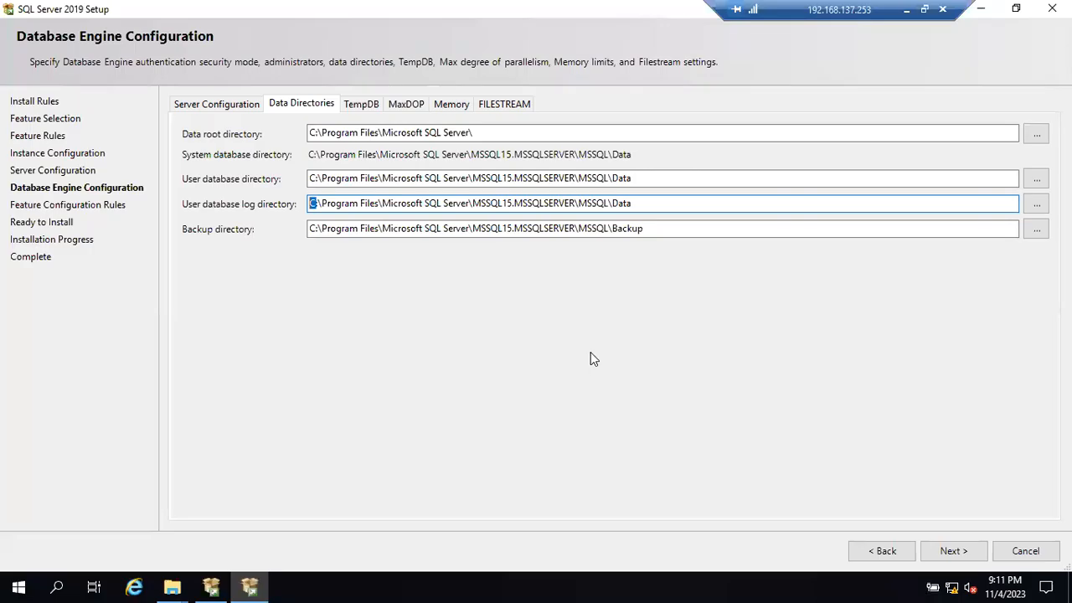
- Review the TempDB file settings and continue with the default directories to the Ready to Install page
click(390, 204)
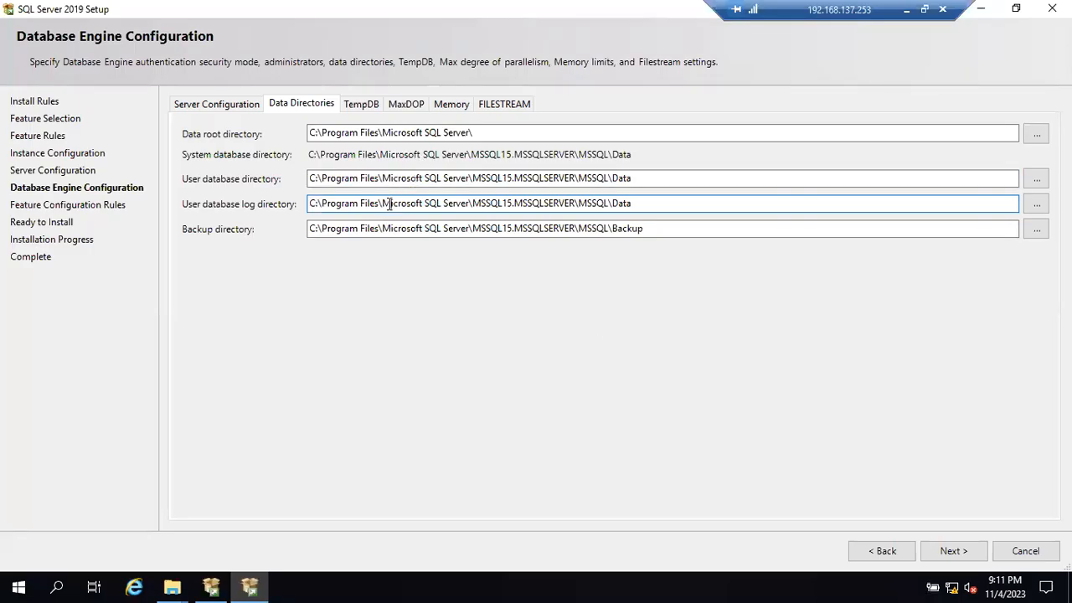
click(372, 101)
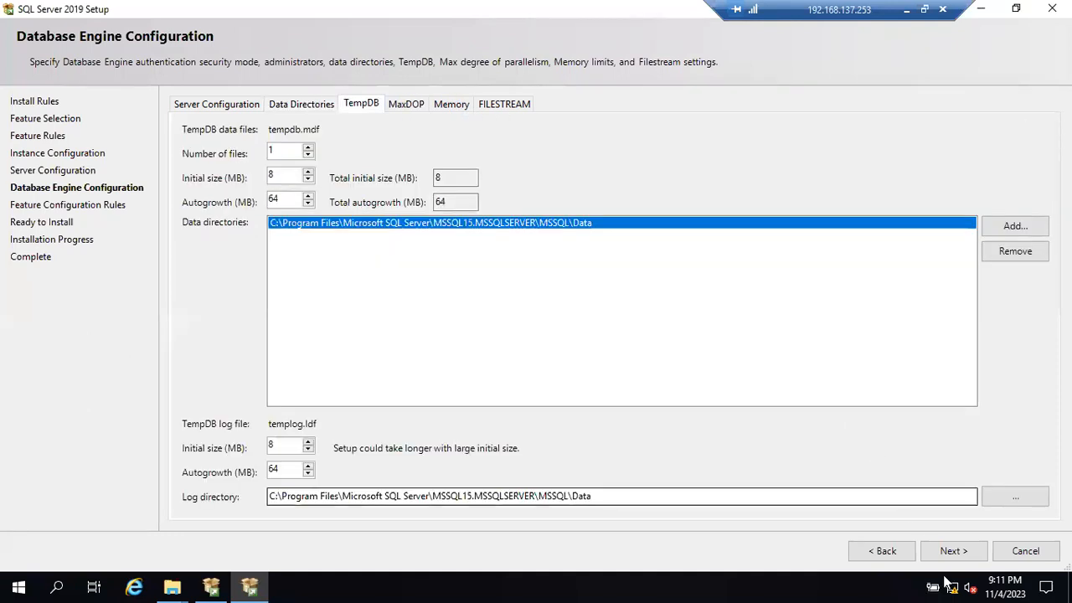
click(952, 551)
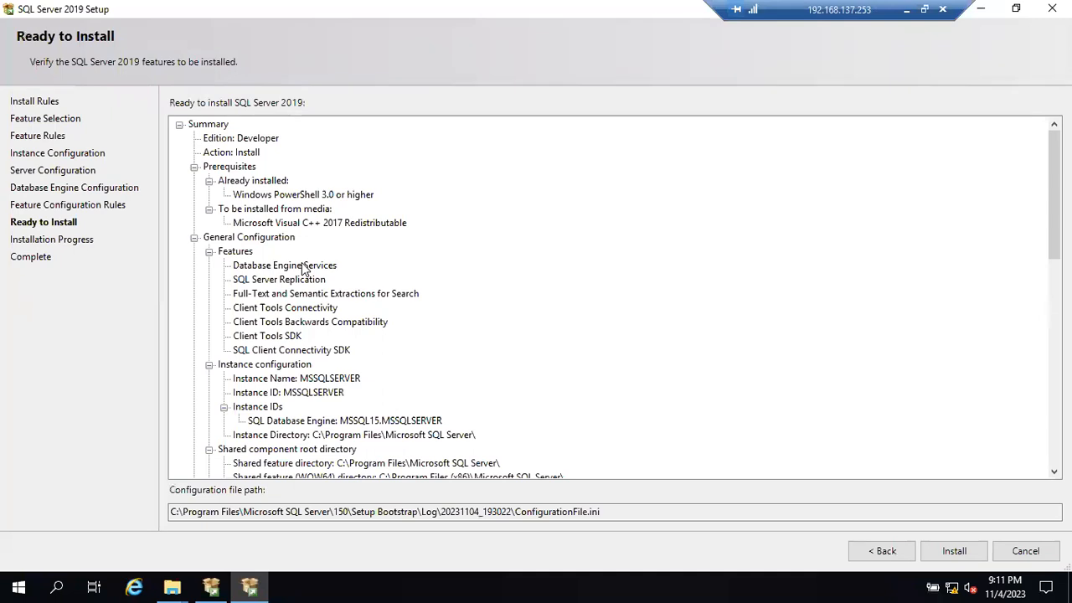
- Review the full Ready to Install summary, from edition and features to TempDB, memory, collation and service configuration
scroll(419, 228, down, 1)
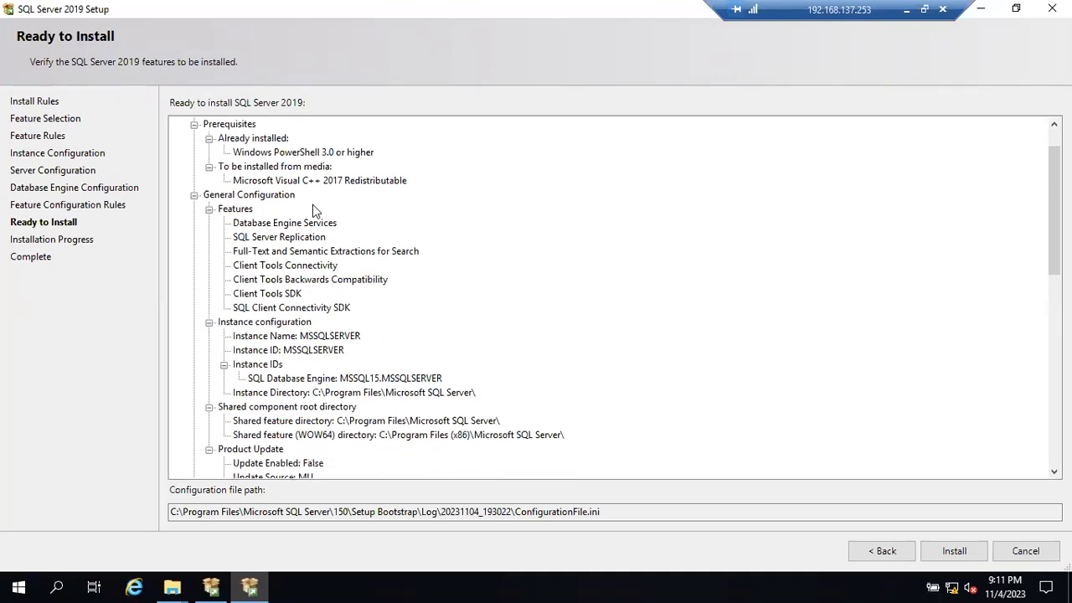
scroll(312, 210, up, 1)
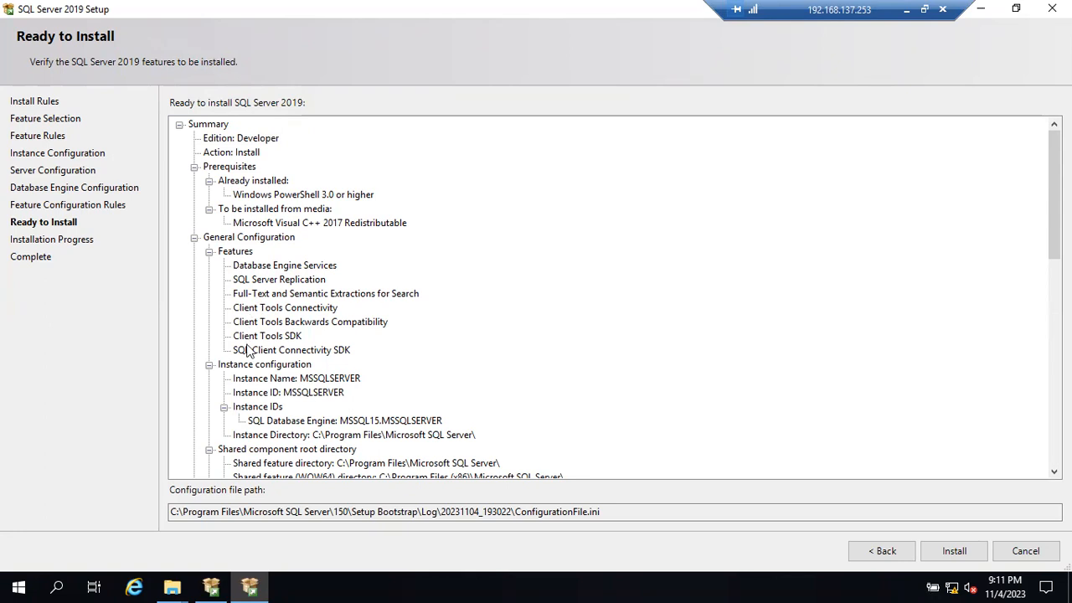
scroll(248, 349, down, 3)
scroll(247, 348, down, 4)
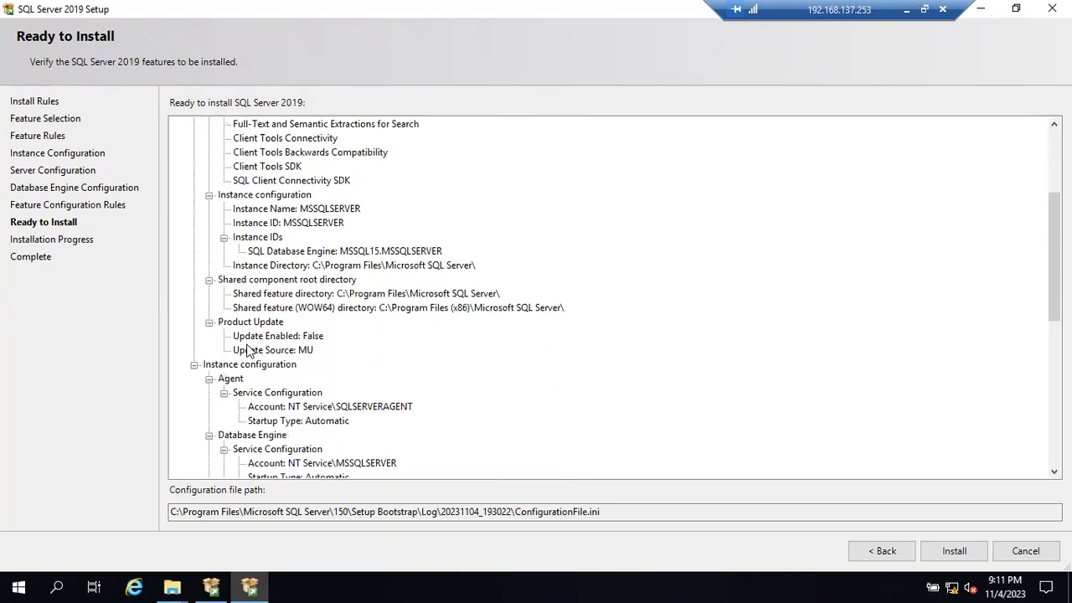
scroll(331, 285, down, 6)
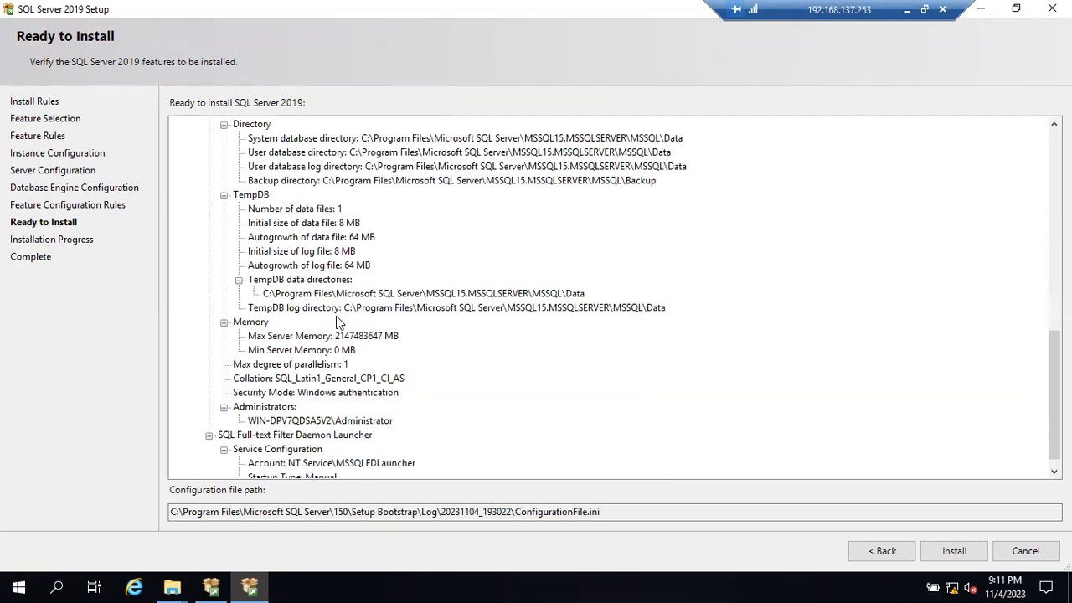
scroll(336, 316, down, 1)
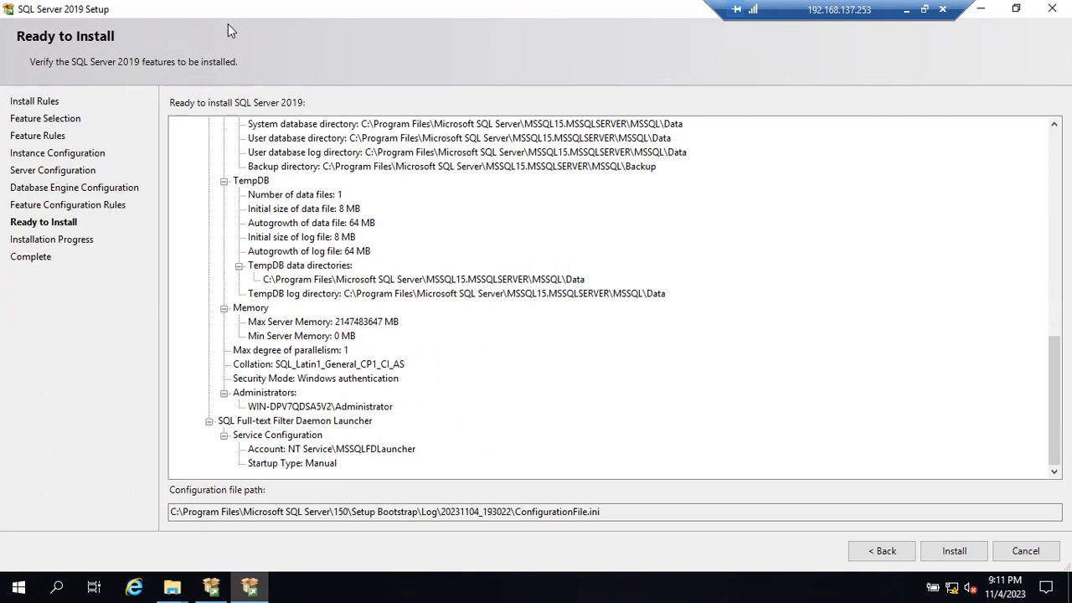
- Restore down the setup window, refresh the server desktop repeatedly, and maximize the setup window again
drag(228, 24, 269, 86)
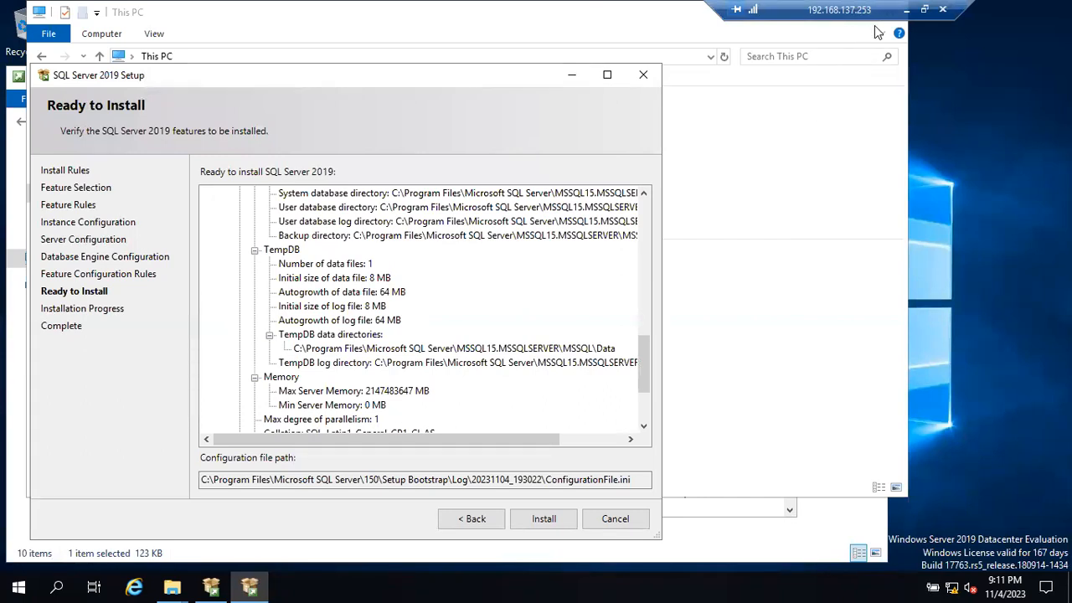
right_click(973, 191)
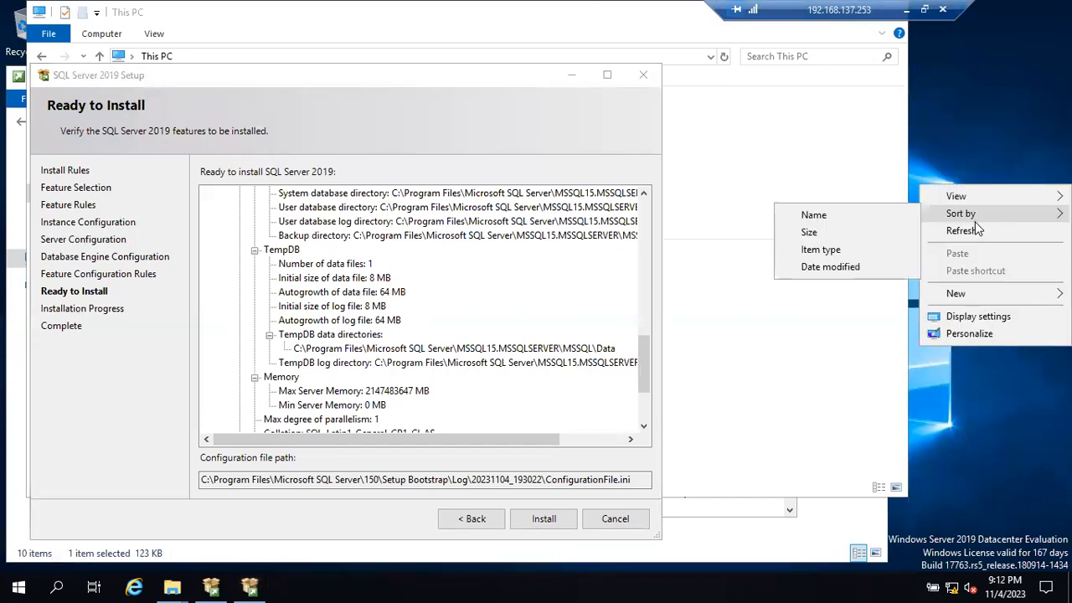
click(973, 226)
right_click(972, 224)
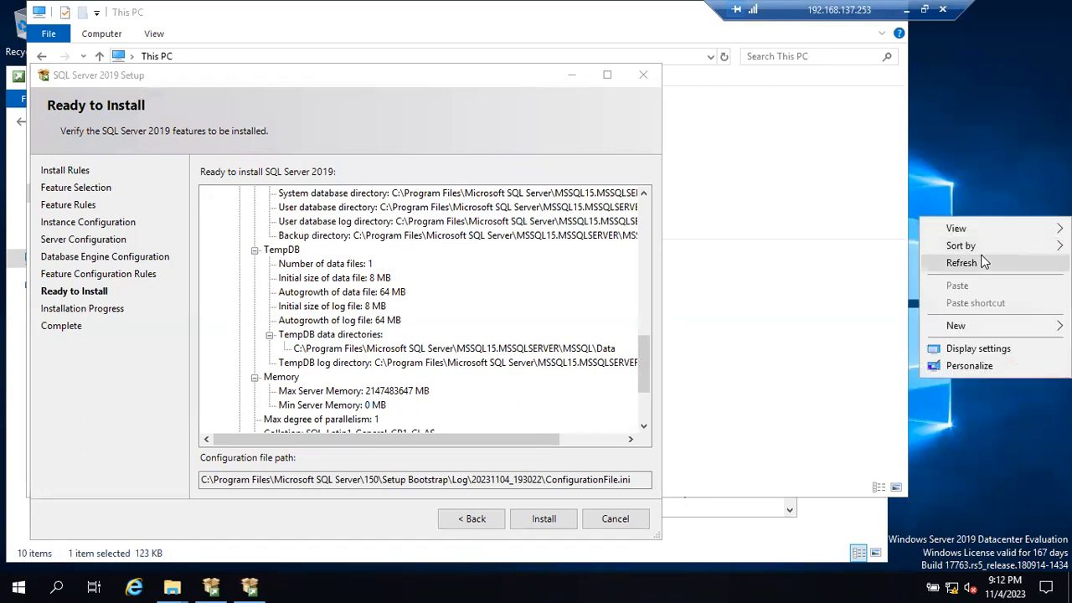
click(981, 250)
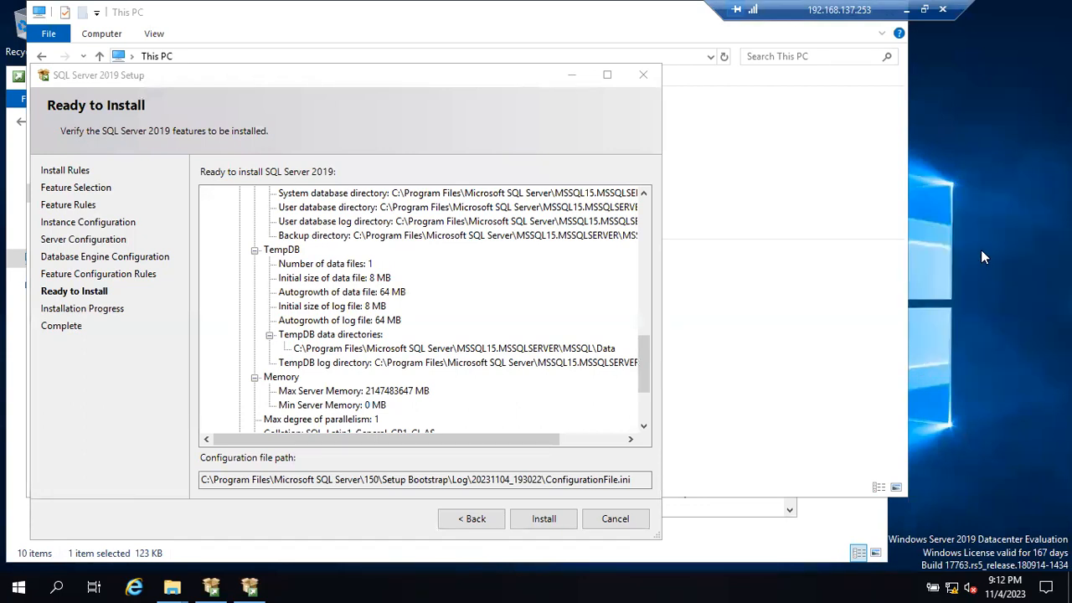
right_click(980, 250)
click(1001, 294)
right_click(998, 308)
click(993, 350)
click(483, 91)
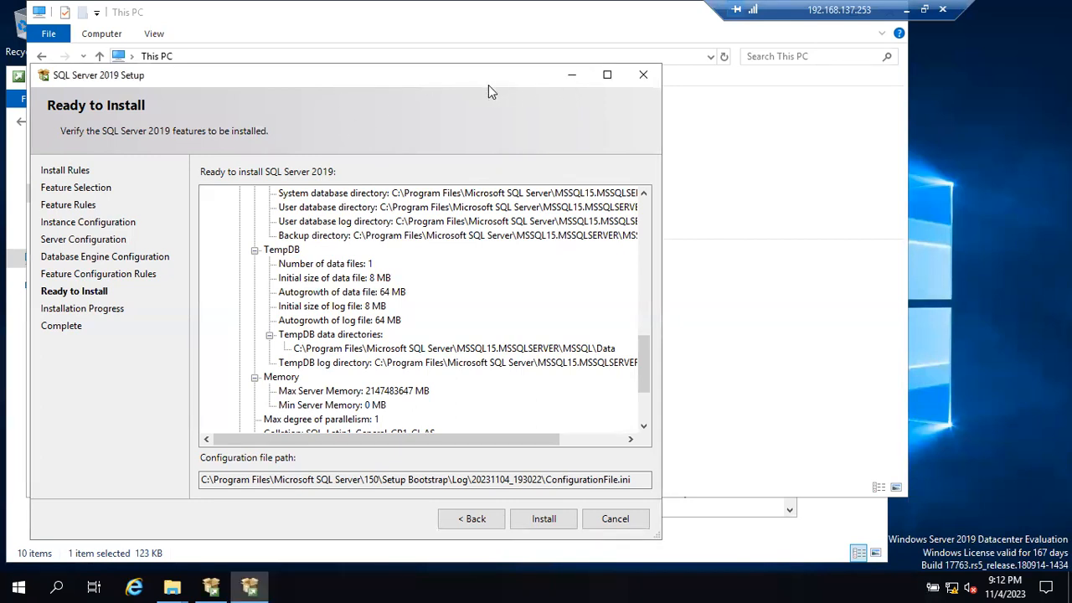
double_click(501, 77)
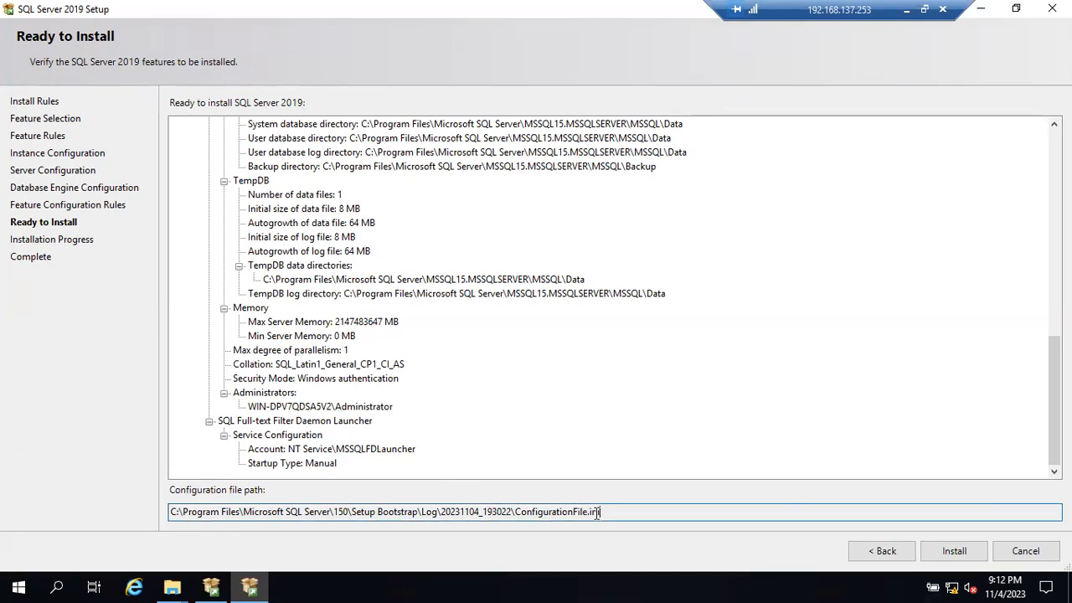
- Highlight ConfigurationFile.ini in the configuration file path, and start the SQL Server 2019 installation
drag(600, 512, 517, 506)
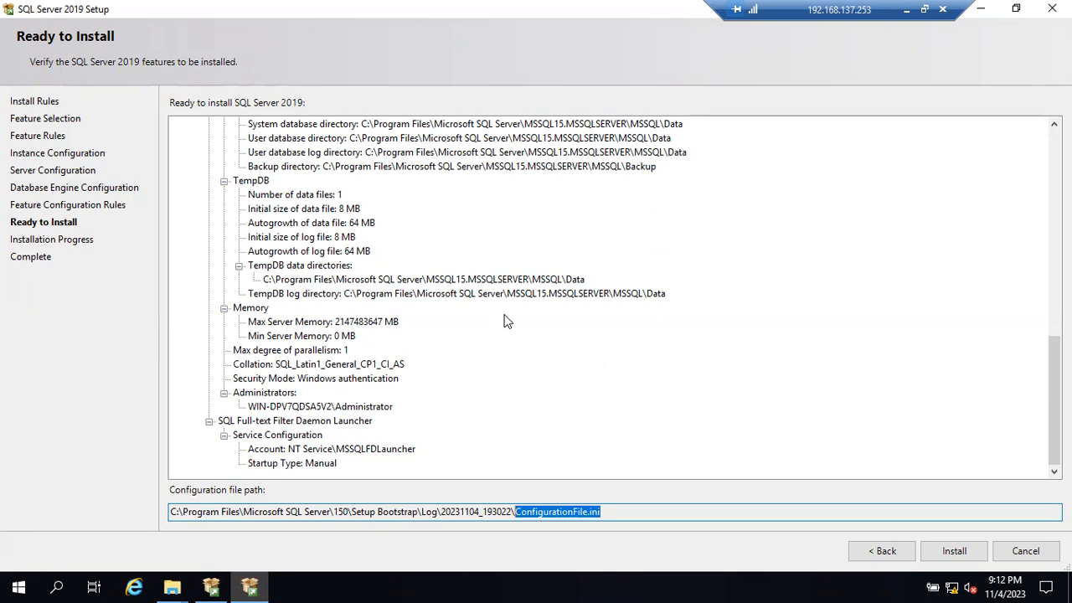
scroll(507, 321, up, 15)
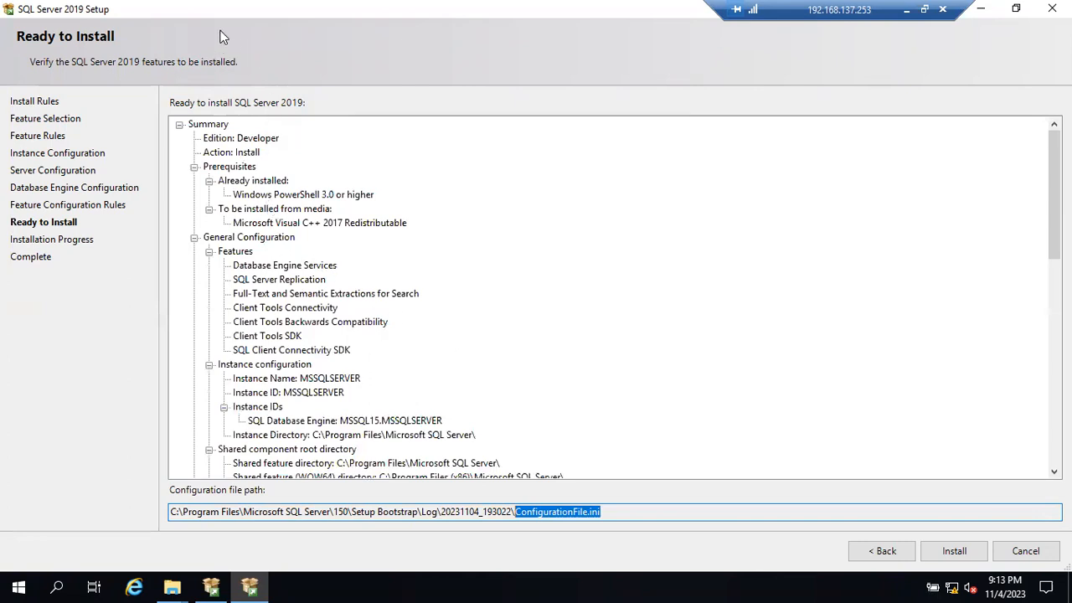
click(611, 514)
drag(611, 514, 515, 512)
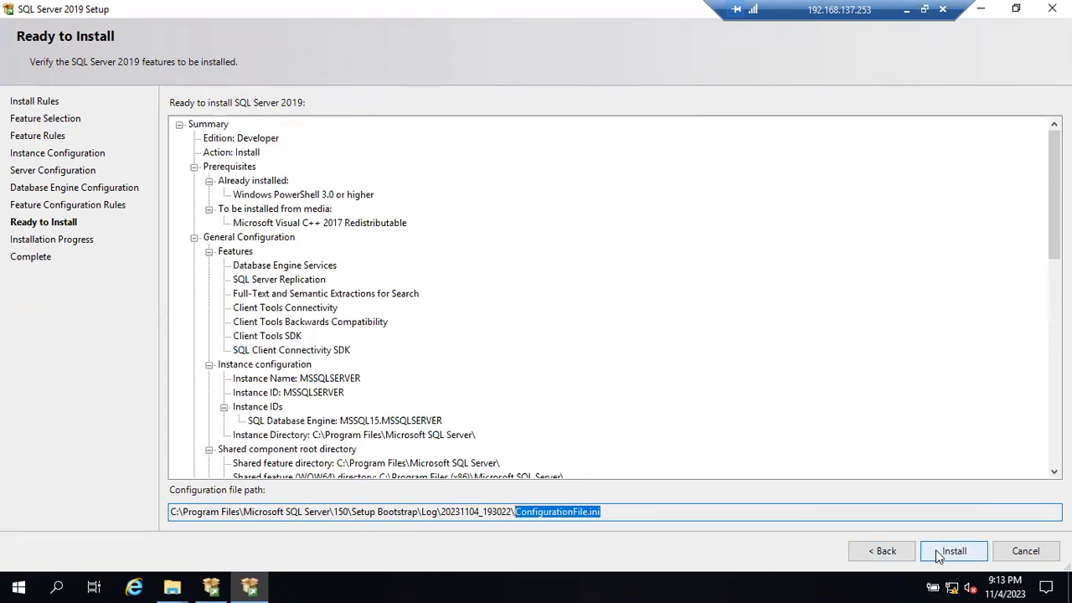
drag(602, 513, 522, 512)
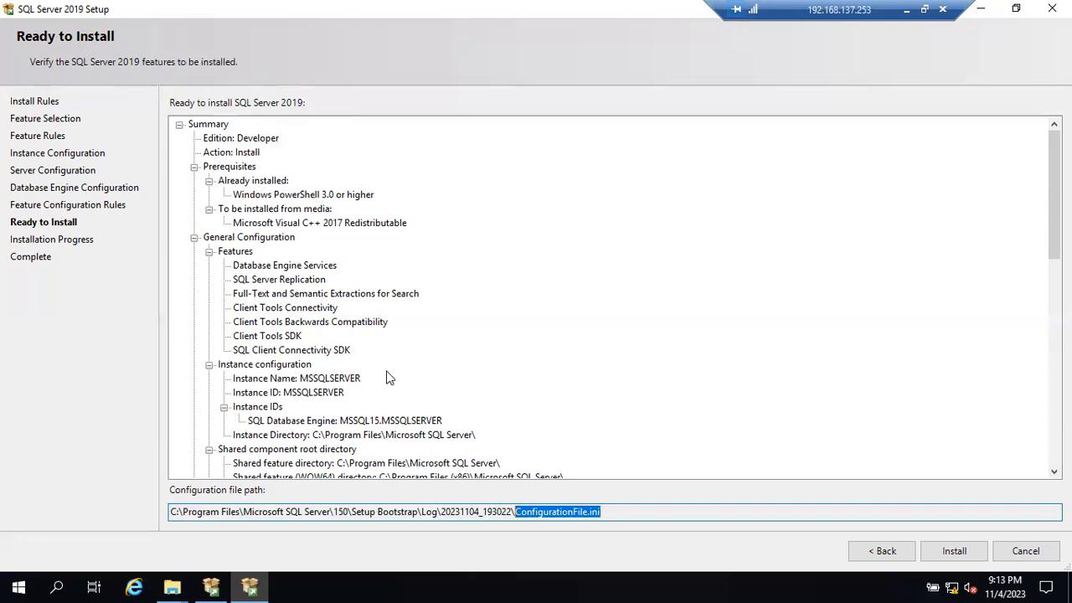
click(606, 511)
double_click(515, 510)
drag(607, 512, 515, 512)
click(953, 550)
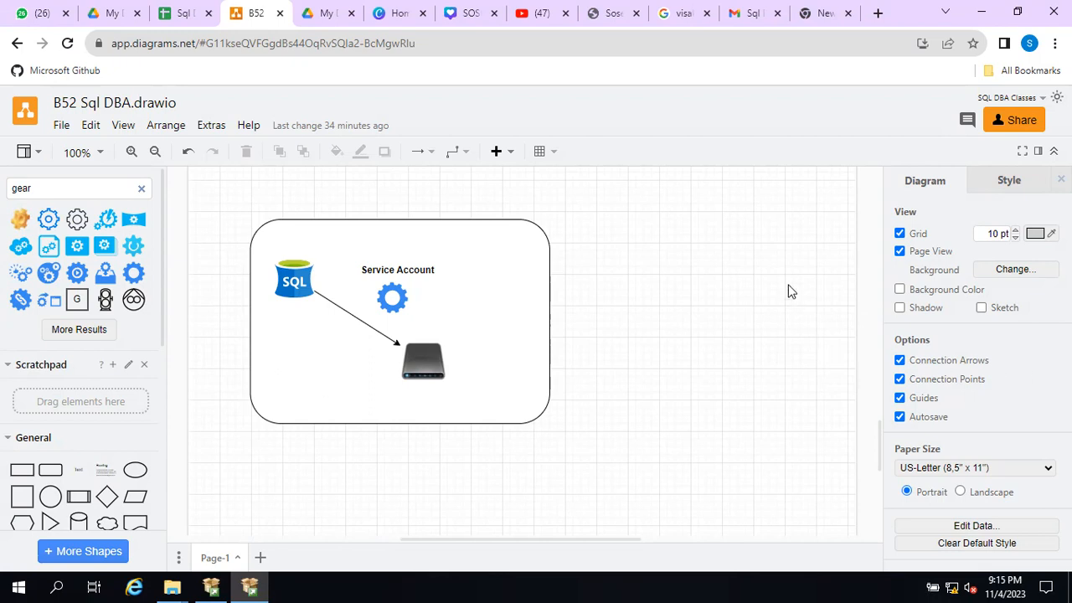
- Minimize the browser to return to the setup session, and bring up and minimize the SQL Server Installation Center
click(984, 12)
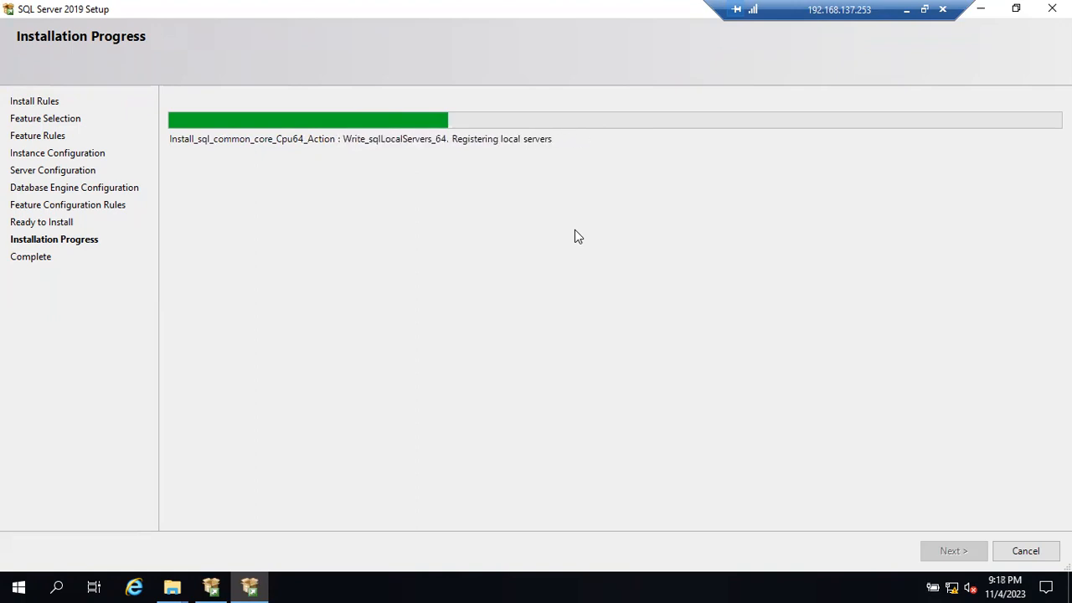
click(213, 586)
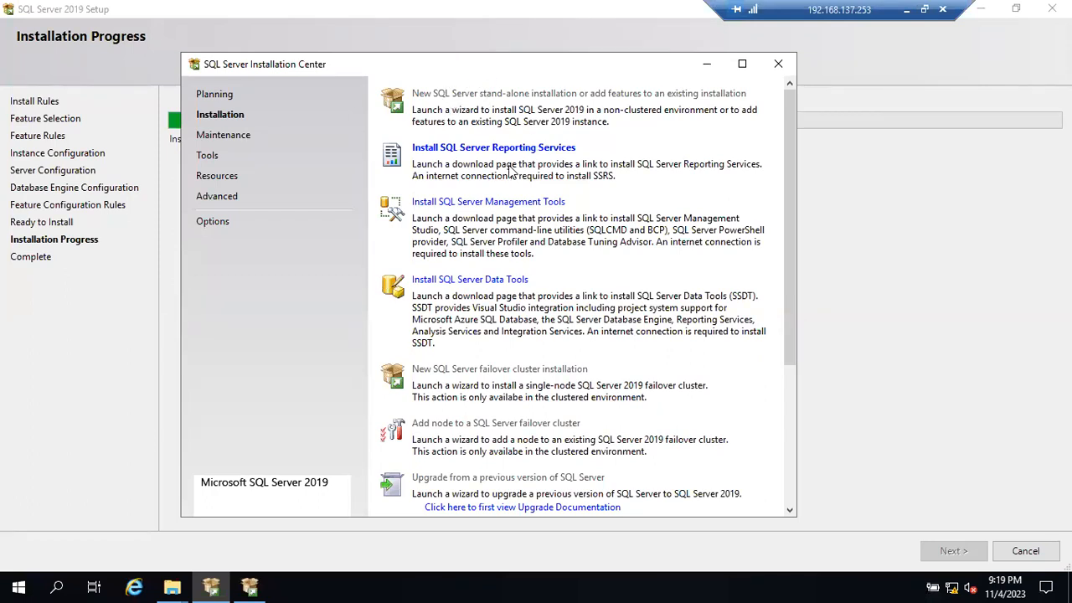
drag(517, 66, 551, 163)
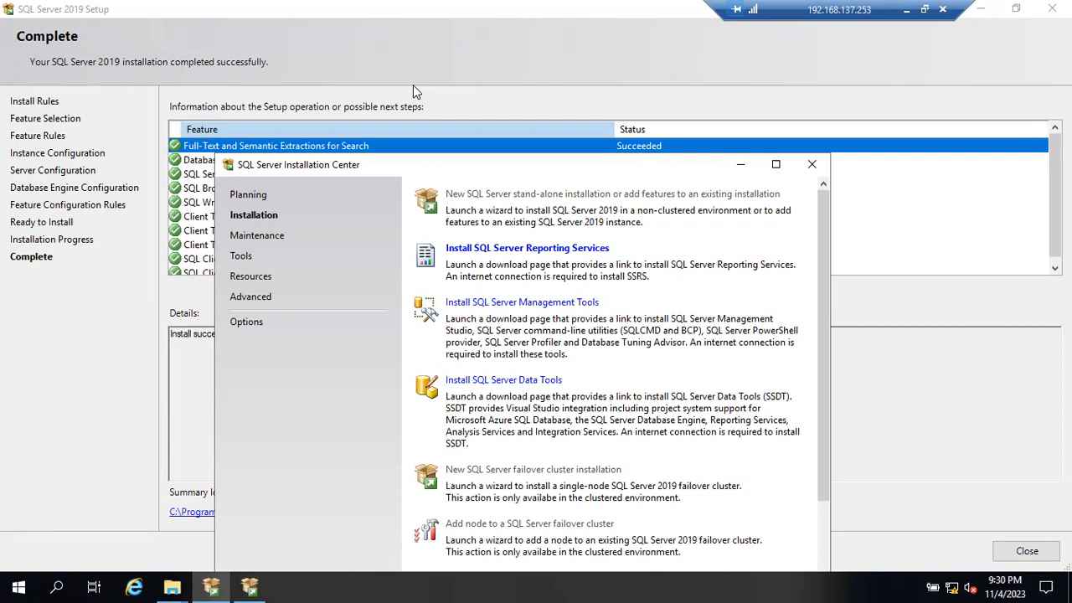
click(746, 168)
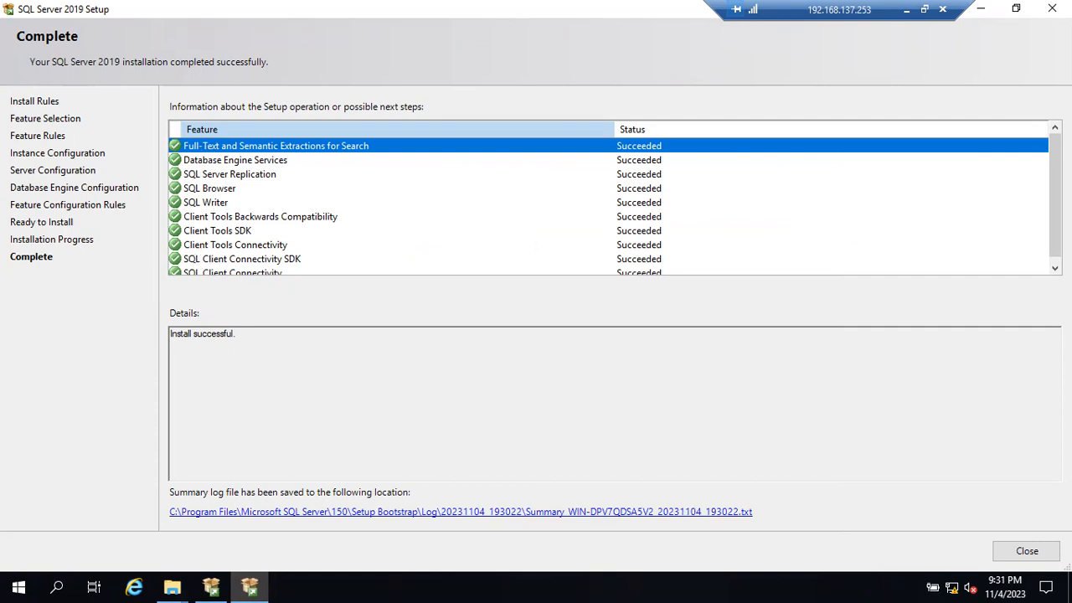
- Examine the status of every installed feature on the Complete page, and highlight the message in the details
scroll(1051, 209, down, 1)
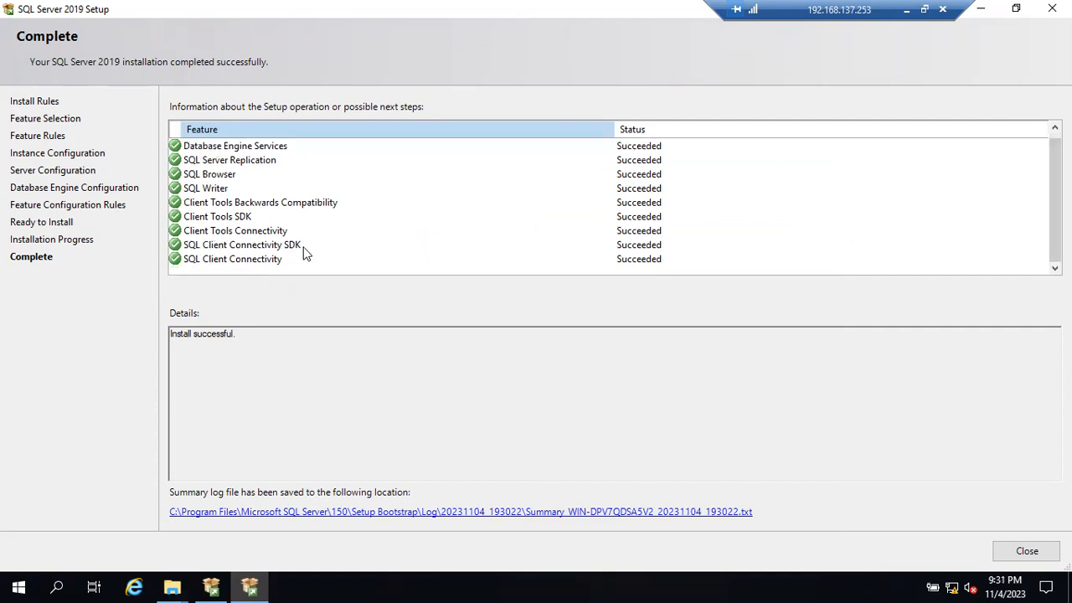
scroll(262, 250, up, 1)
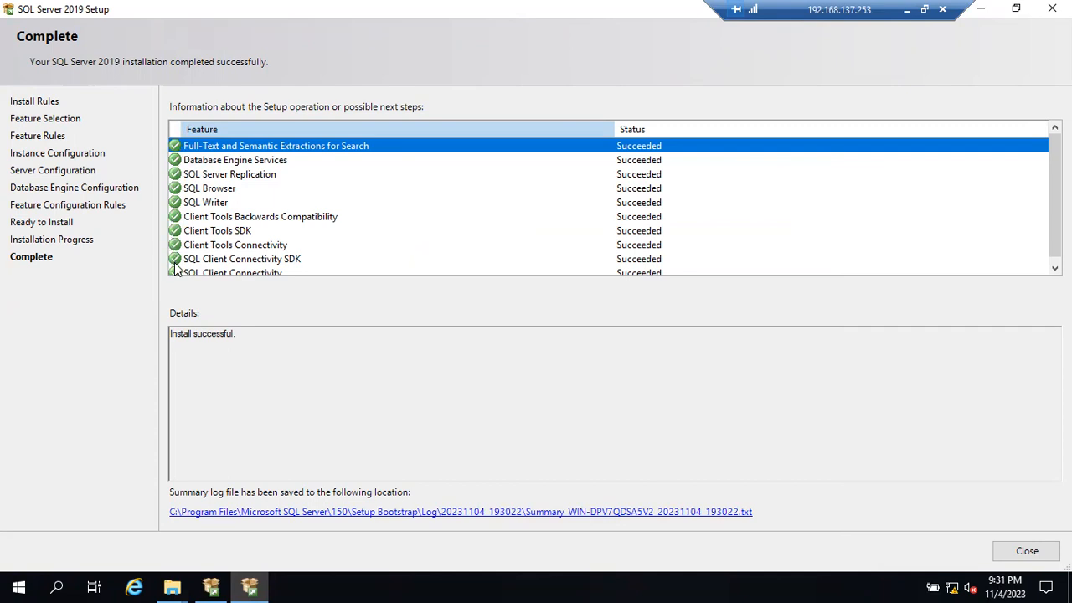
scroll(179, 268, down, 1)
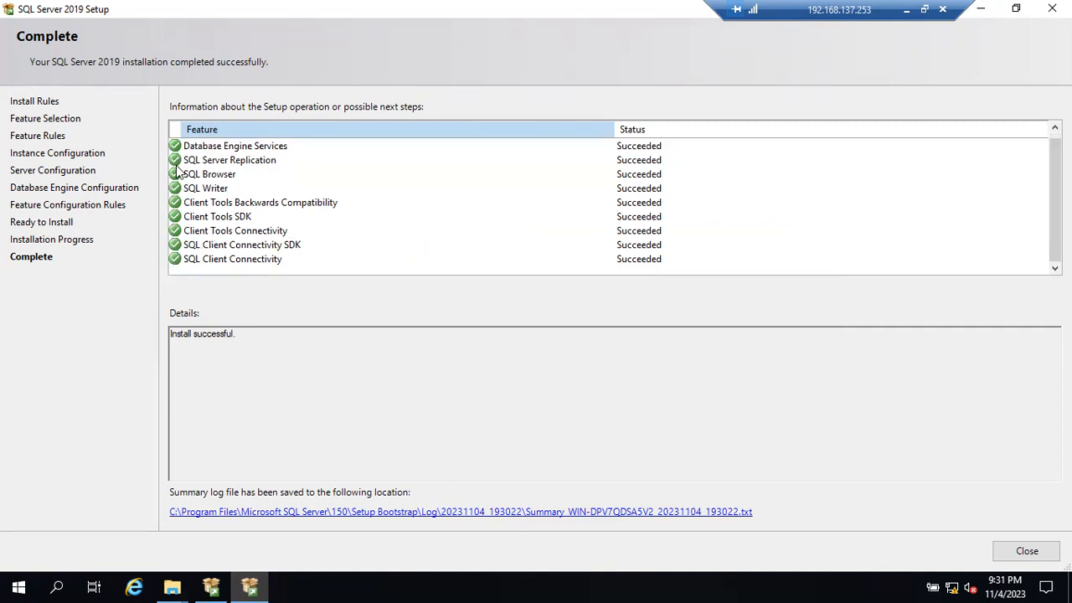
scroll(179, 168, up, 1)
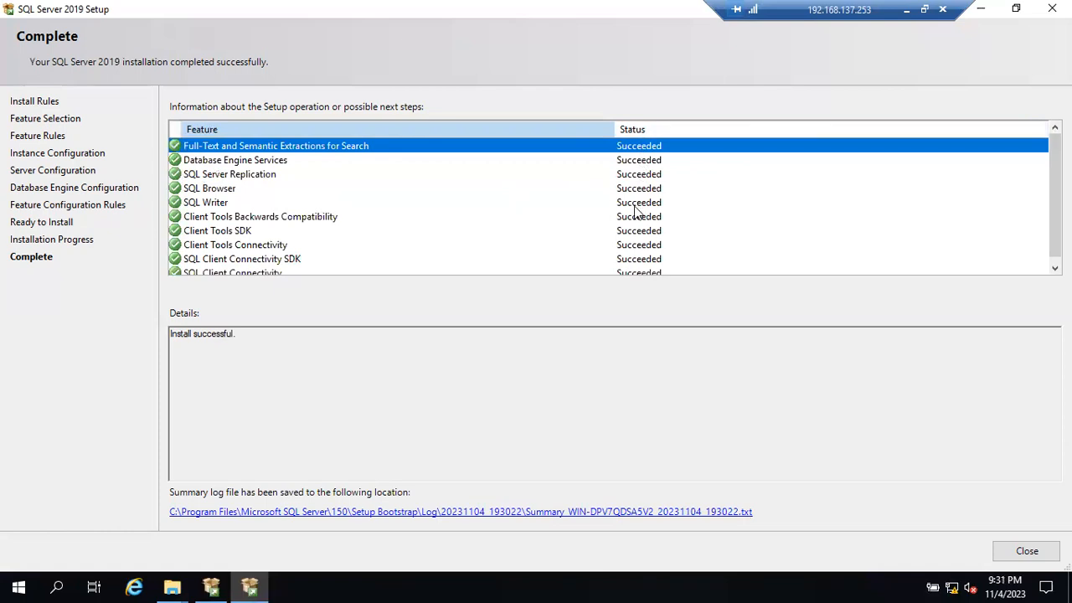
scroll(634, 251, down, 1)
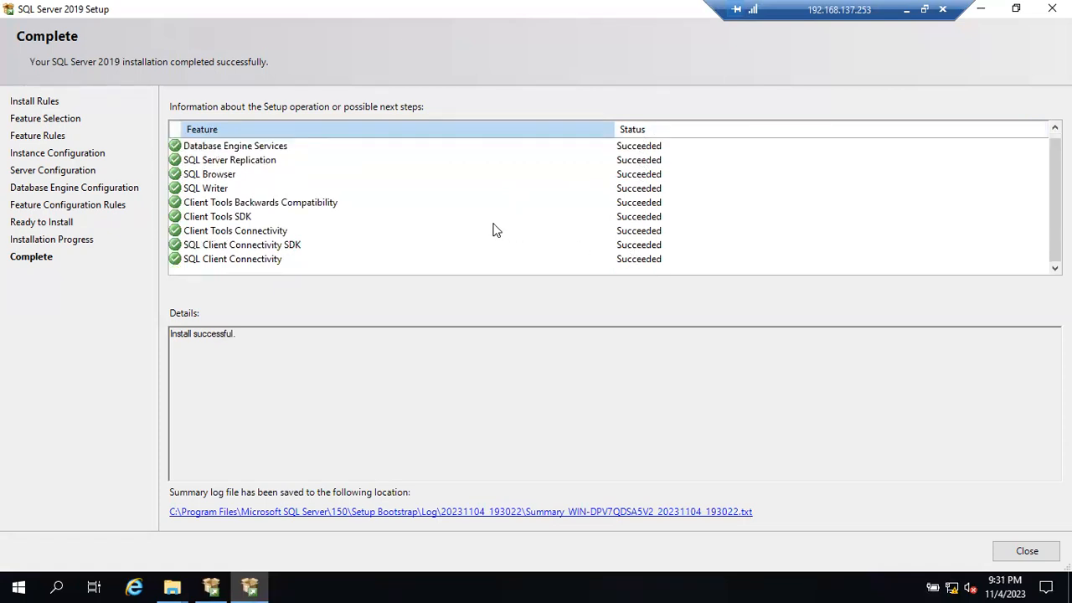
scroll(489, 226, up, 1)
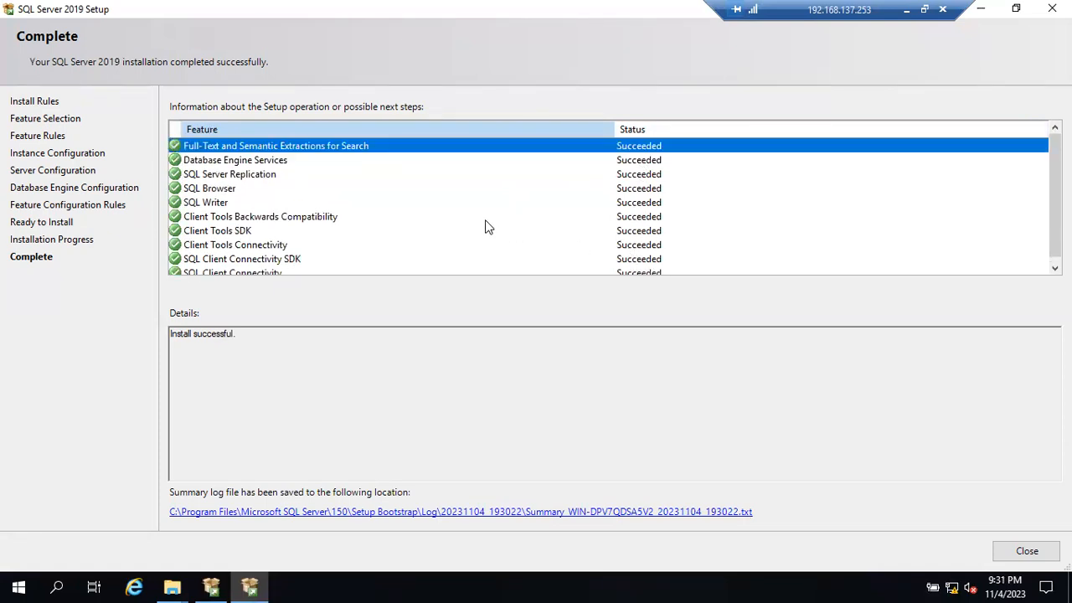
drag(246, 342, 174, 327)
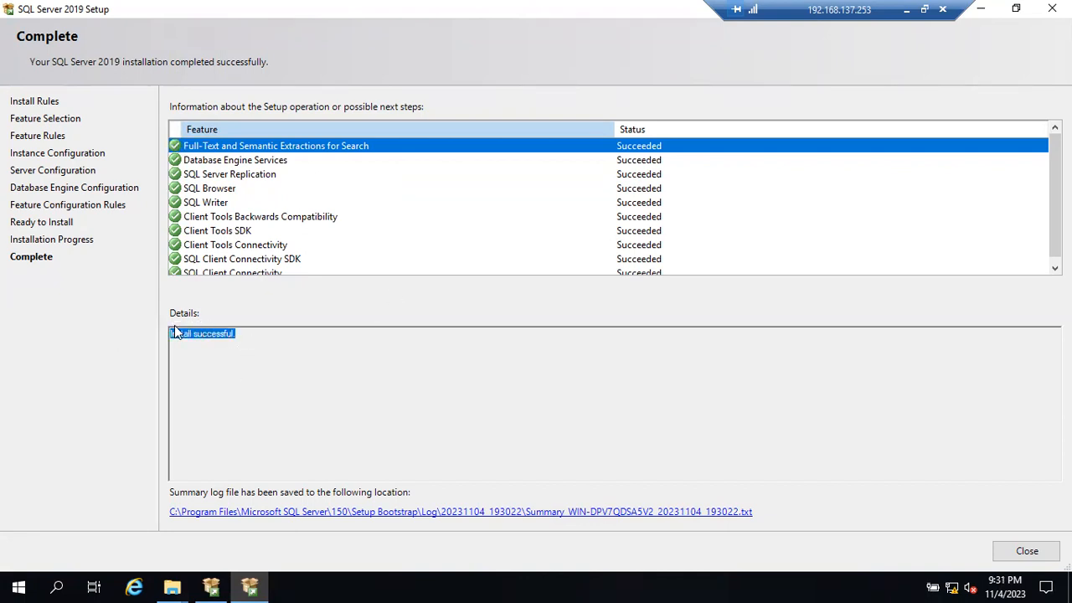
click(263, 340)
drag(254, 340, 184, 342)
scroll(331, 259, down, 1)
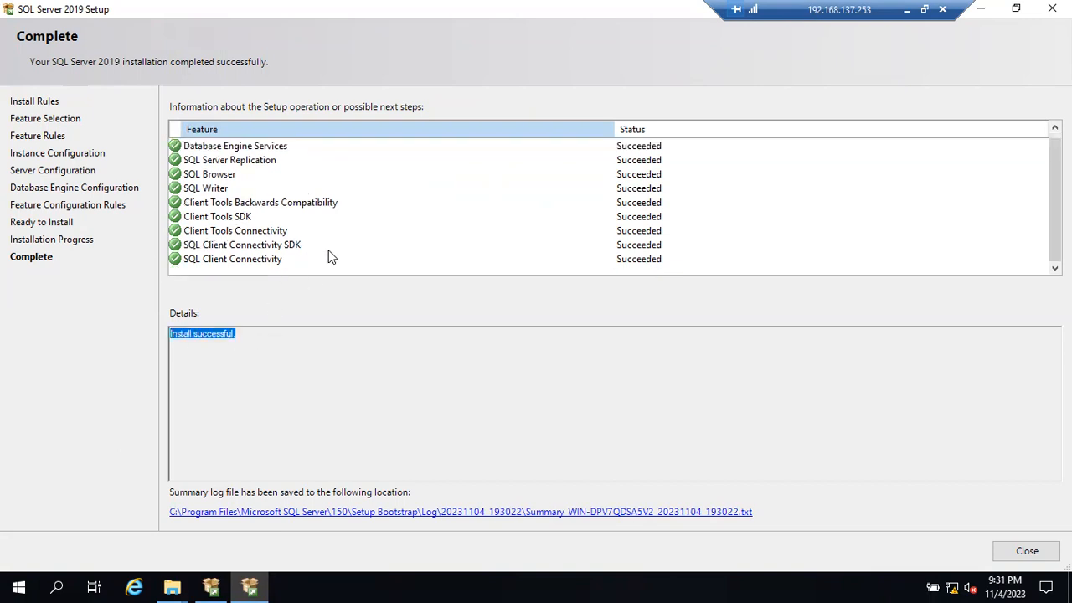
scroll(330, 259, up, 1)
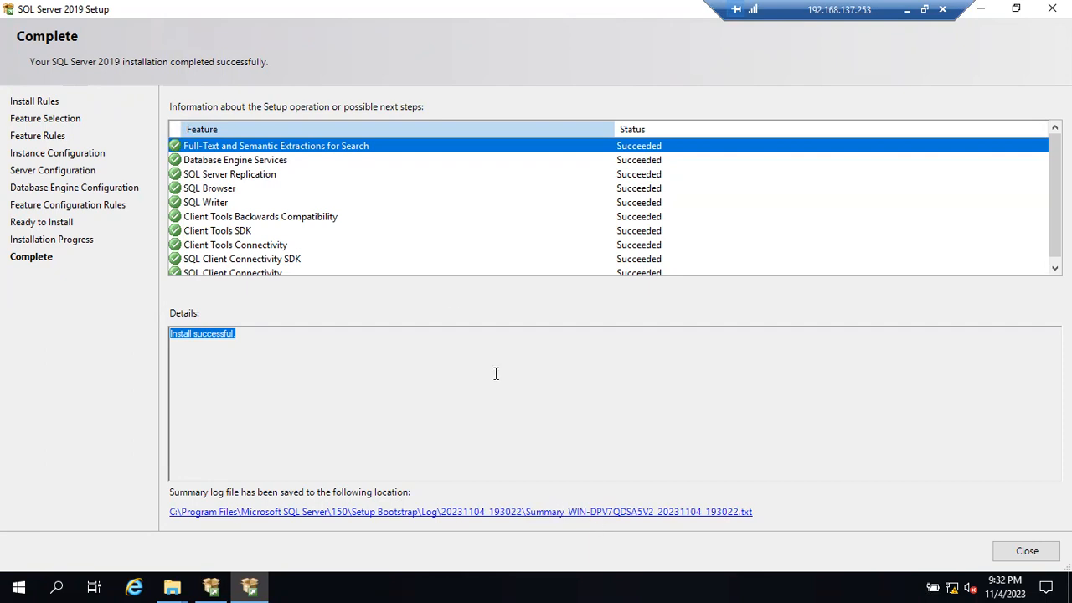
- Open the setup summary log and examine its overall summary, machine properties and user input settings
click(549, 517)
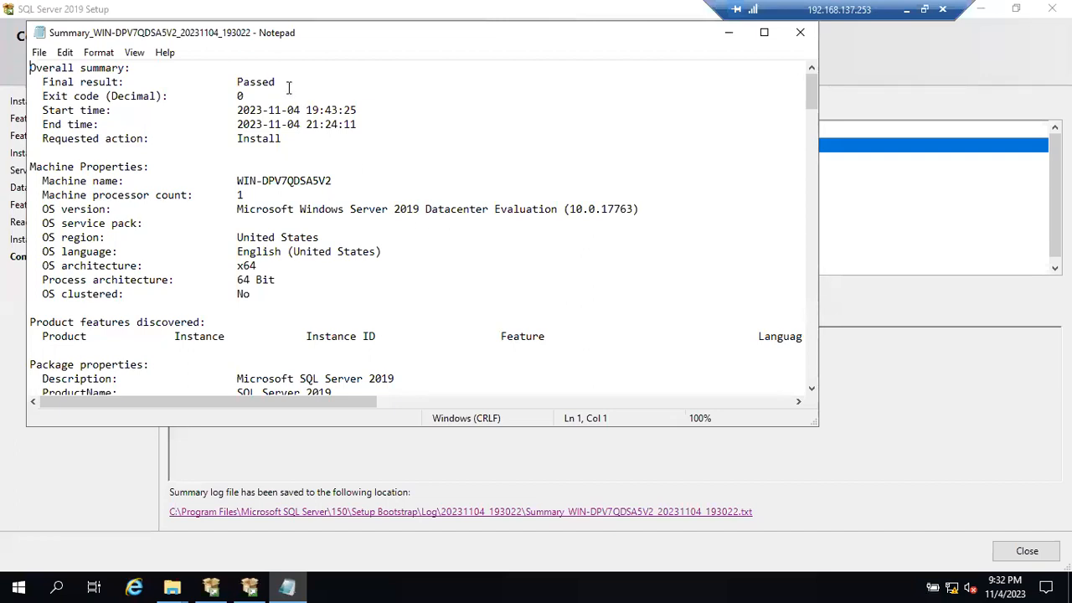
mouse_move(238, 82)
mouse_down()
mouse_move(277, 84)
mouse_move(245, 97)
mouse_up()
drag(30, 167, 151, 167)
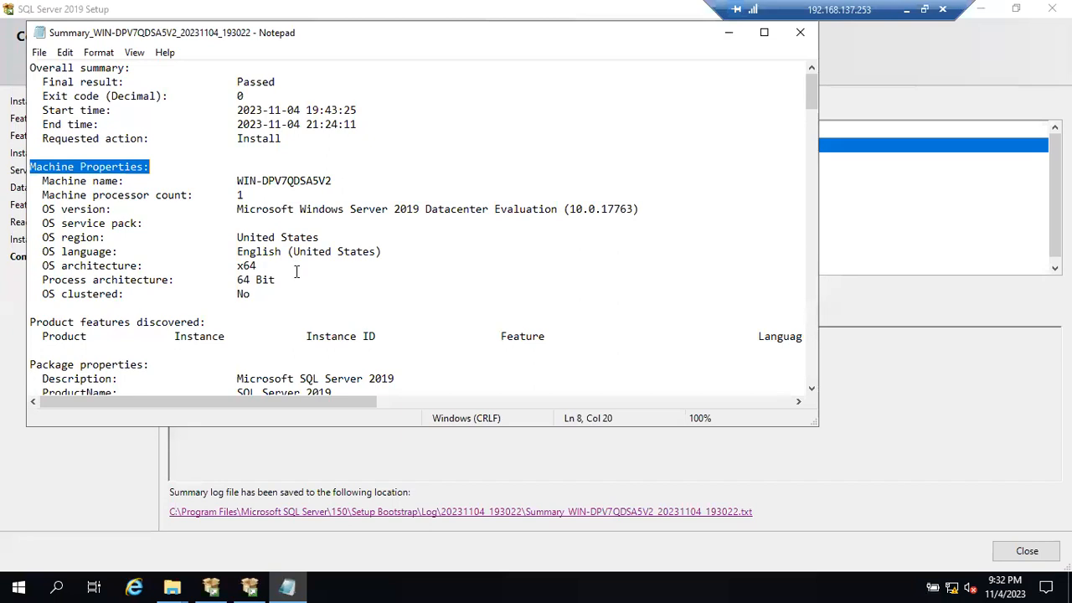
scroll(296, 270, down, 5)
scroll(296, 273, down, 13)
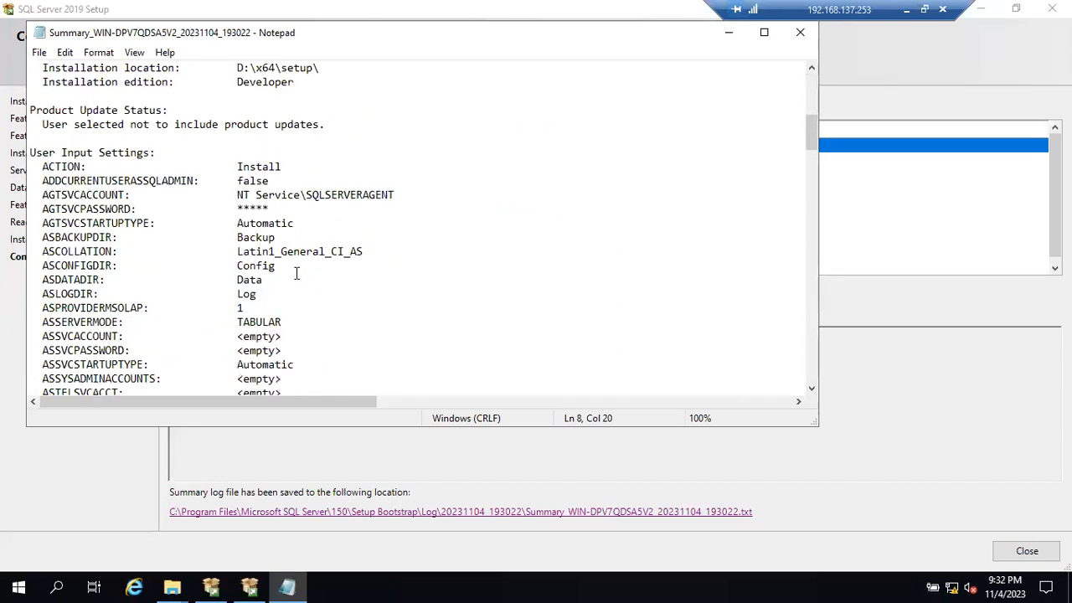
scroll(296, 273, down, 12)
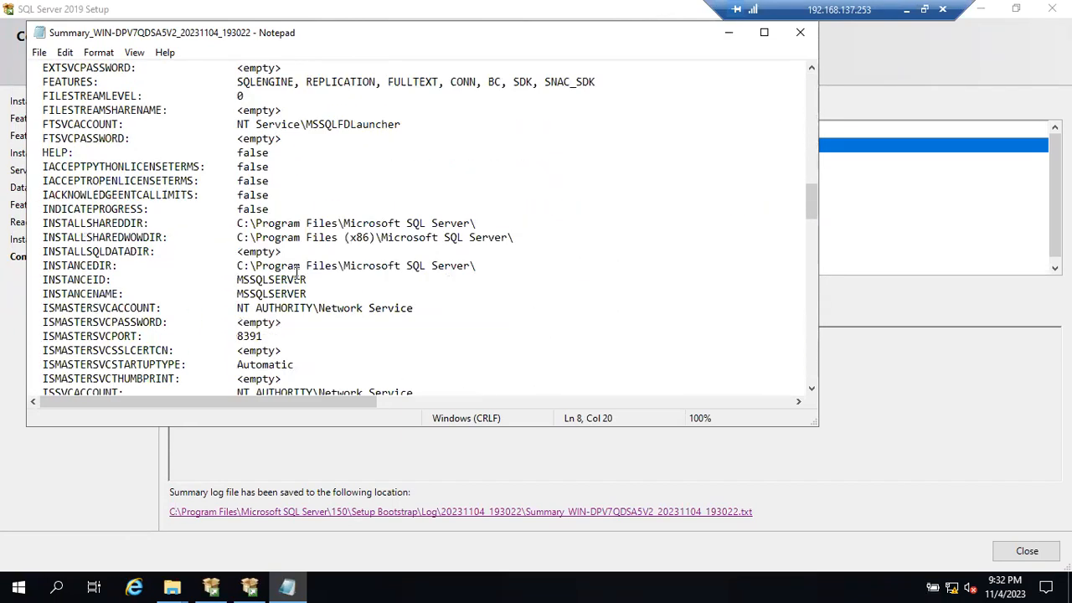
scroll(297, 273, down, 11)
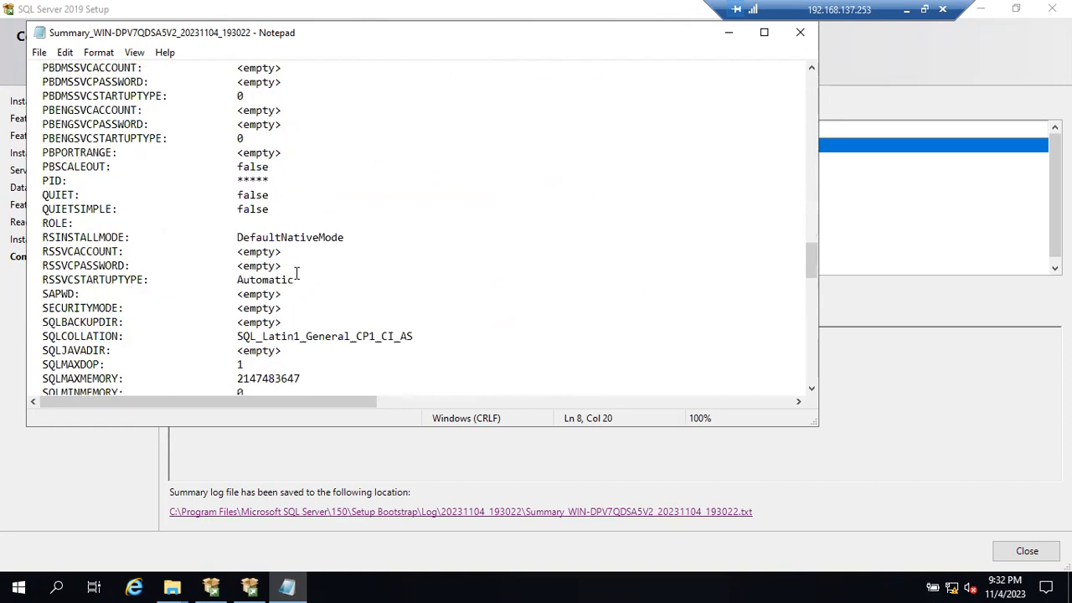
scroll(297, 273, down, 9)
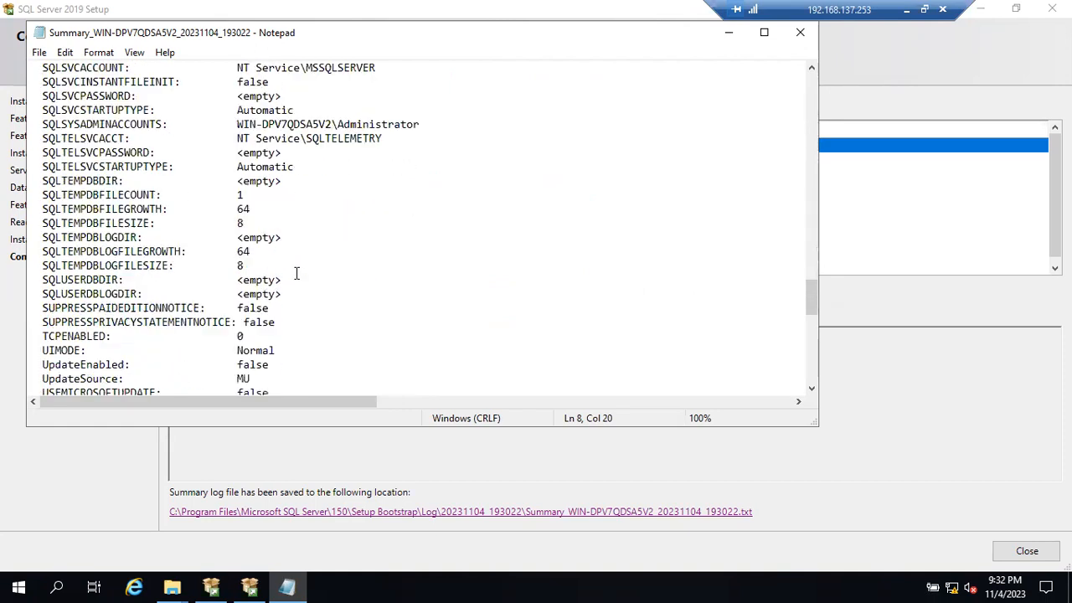
scroll(297, 273, down, 3)
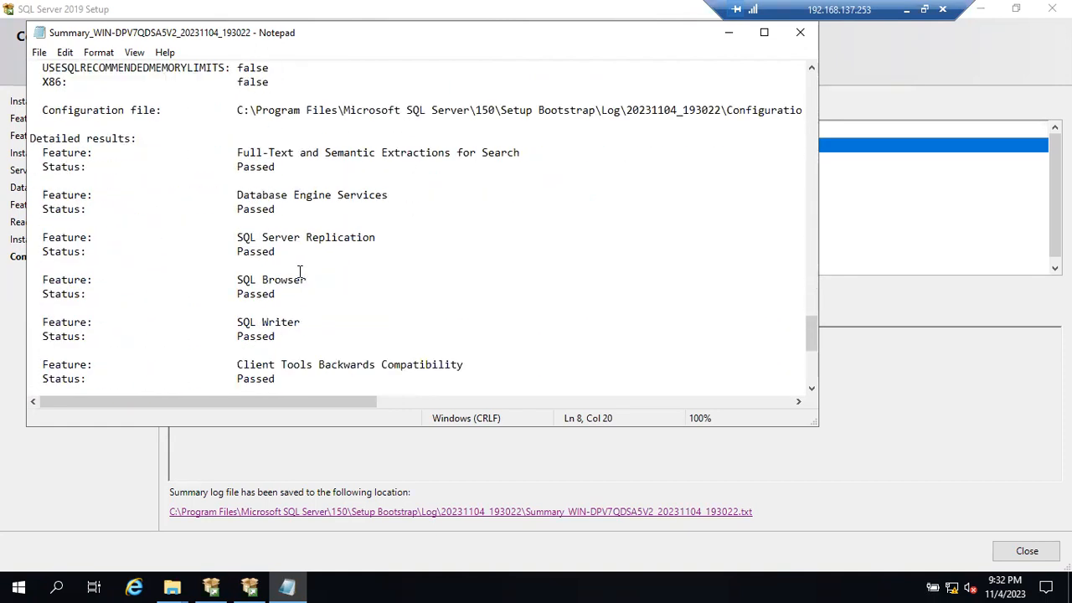
- Highlight the feature status entries under Detailed results, from Full-Text and Semantic Extractions for Search through SQL Client Connectivity
click(233, 134)
drag(243, 157, 433, 378)
scroll(461, 340, down, 2)
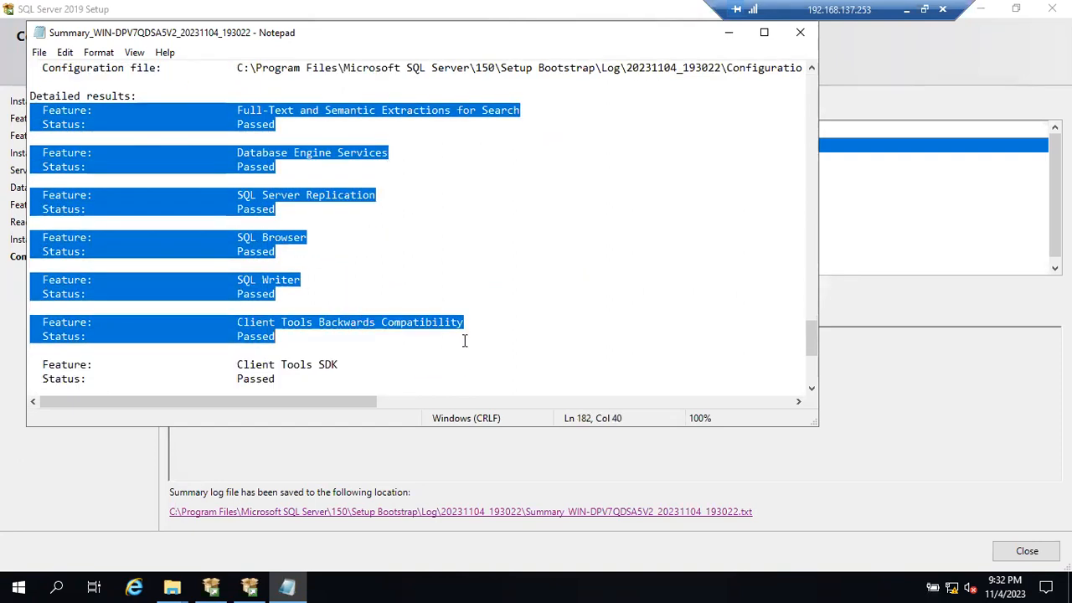
scroll(289, 307, down, 1)
drag(231, 266, 378, 376)
scroll(391, 356, down, 3)
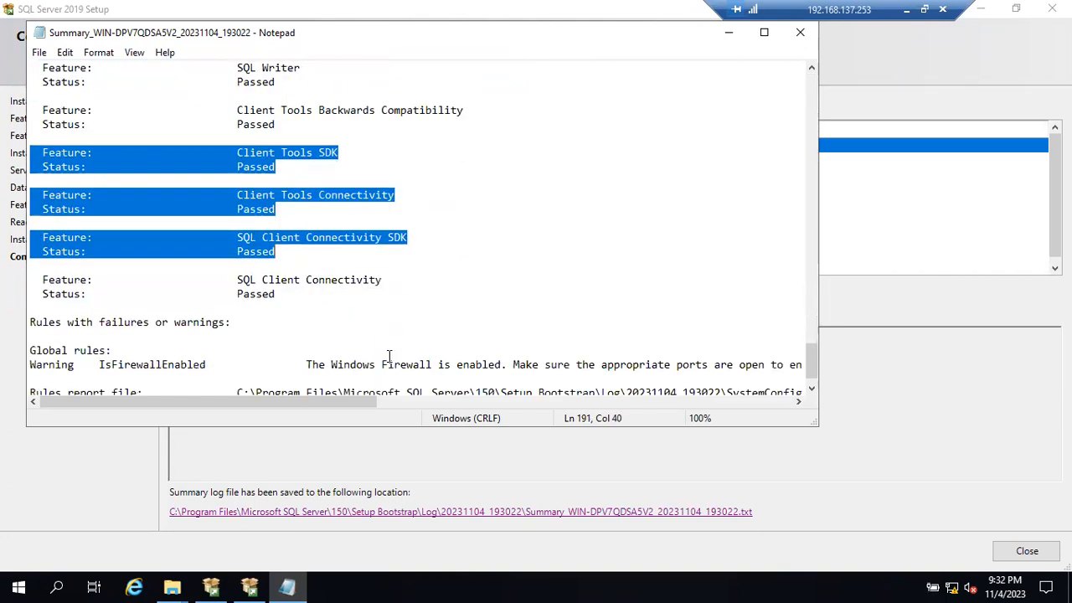
drag(227, 276, 284, 309)
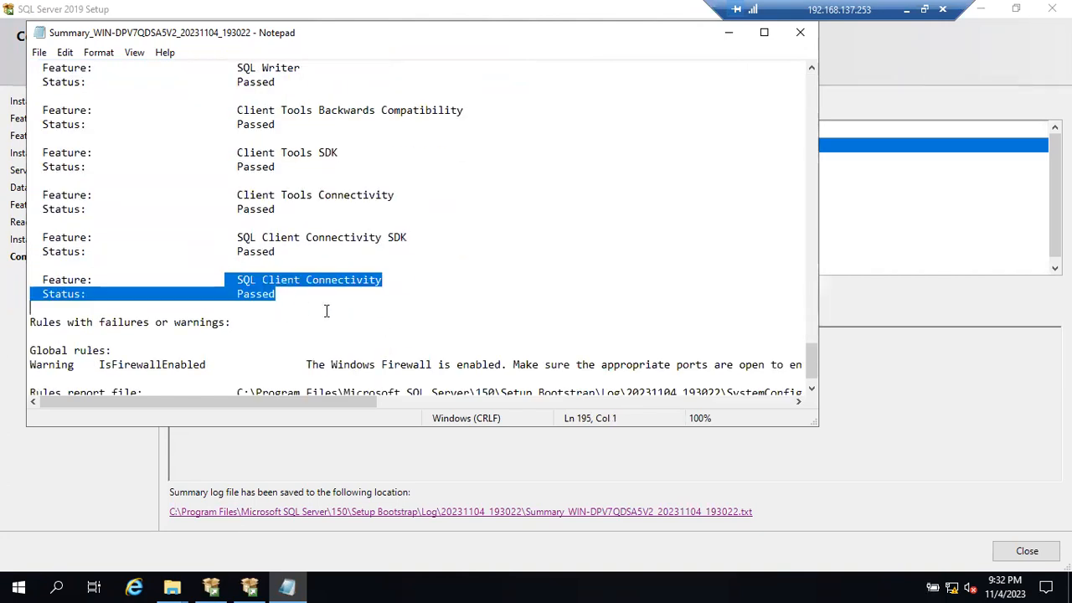
- Close the summary log after a last look through it, and review the feature list on the Complete page
scroll(352, 309, down, 1)
scroll(353, 308, up, 15)
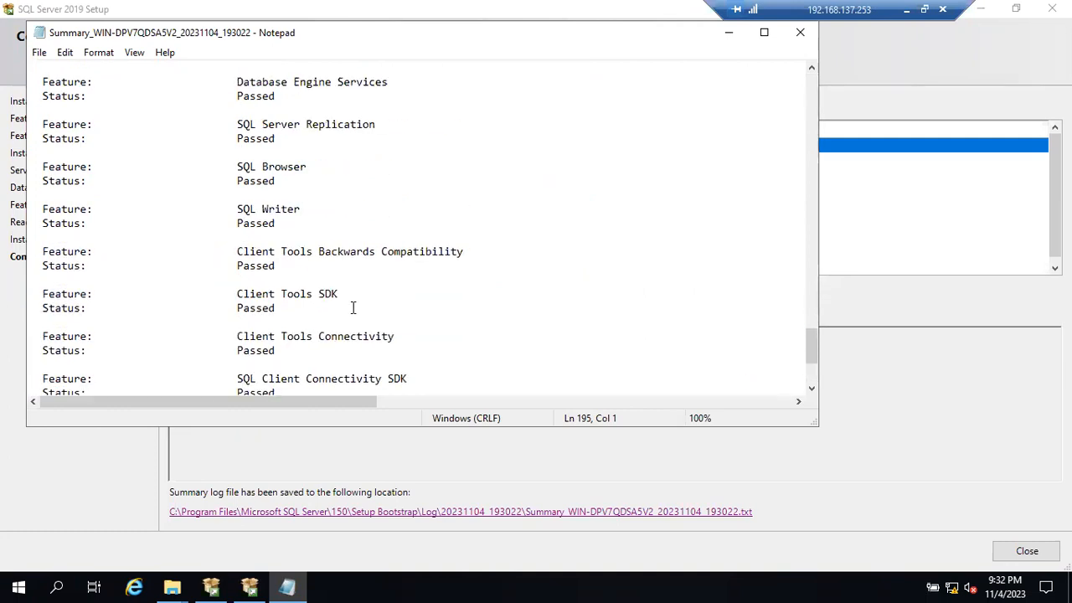
scroll(355, 308, up, 3)
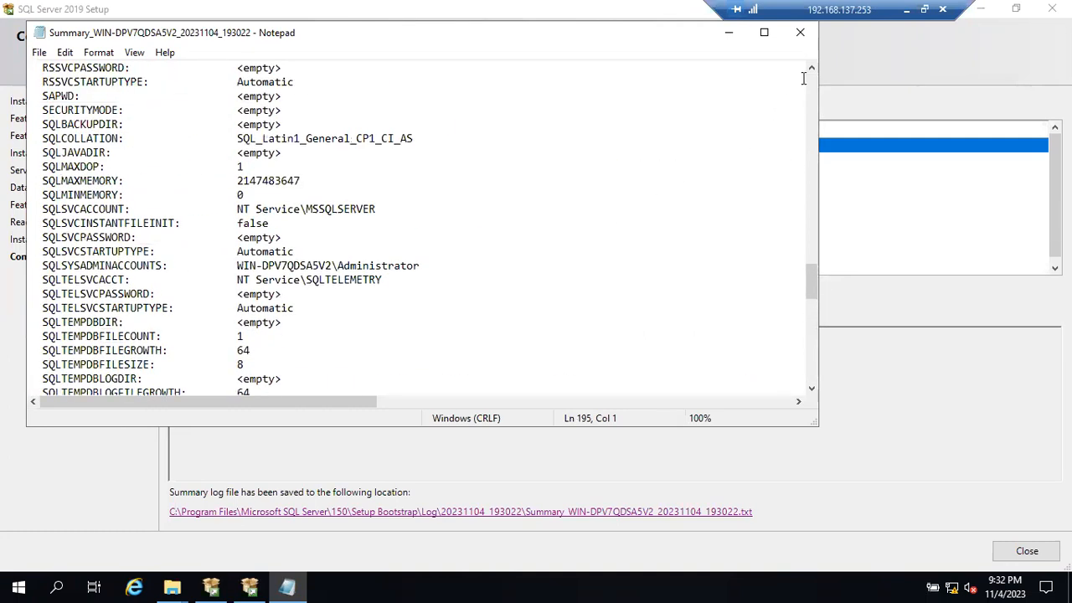
click(800, 31)
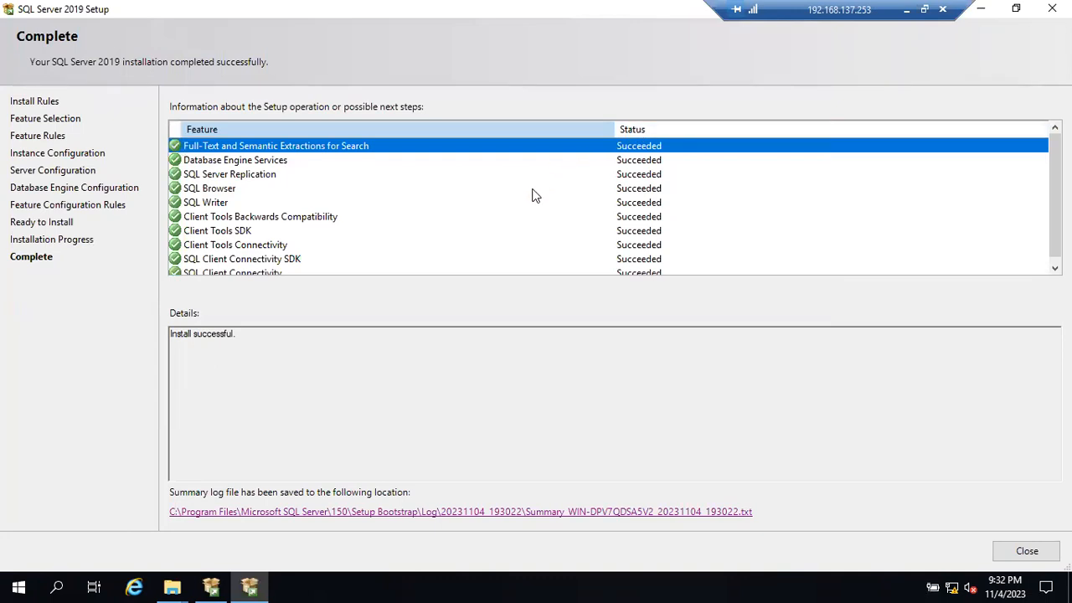
scroll(536, 195, down, 1)
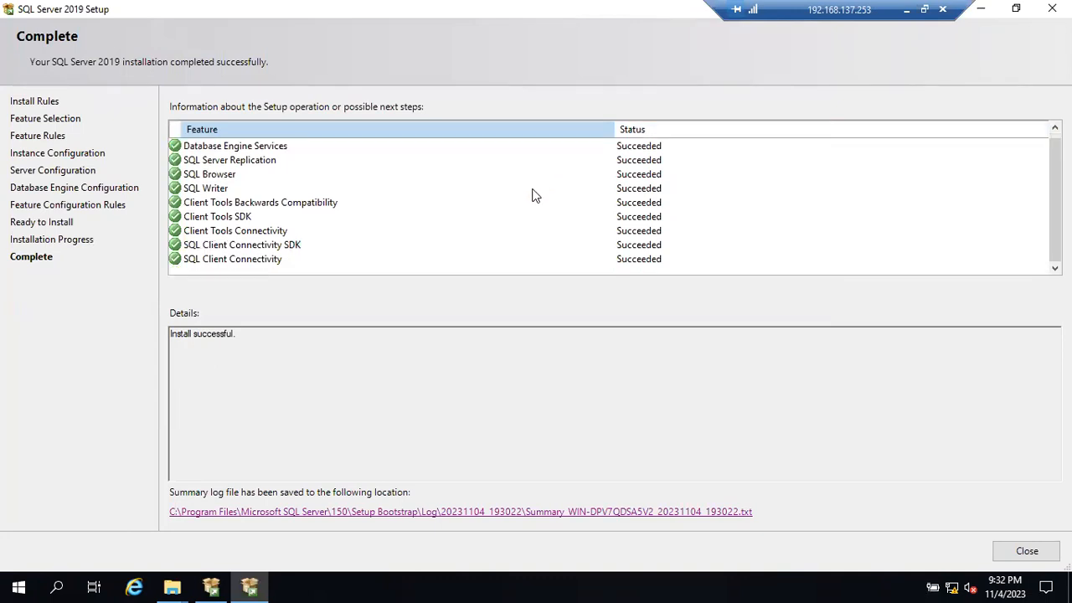